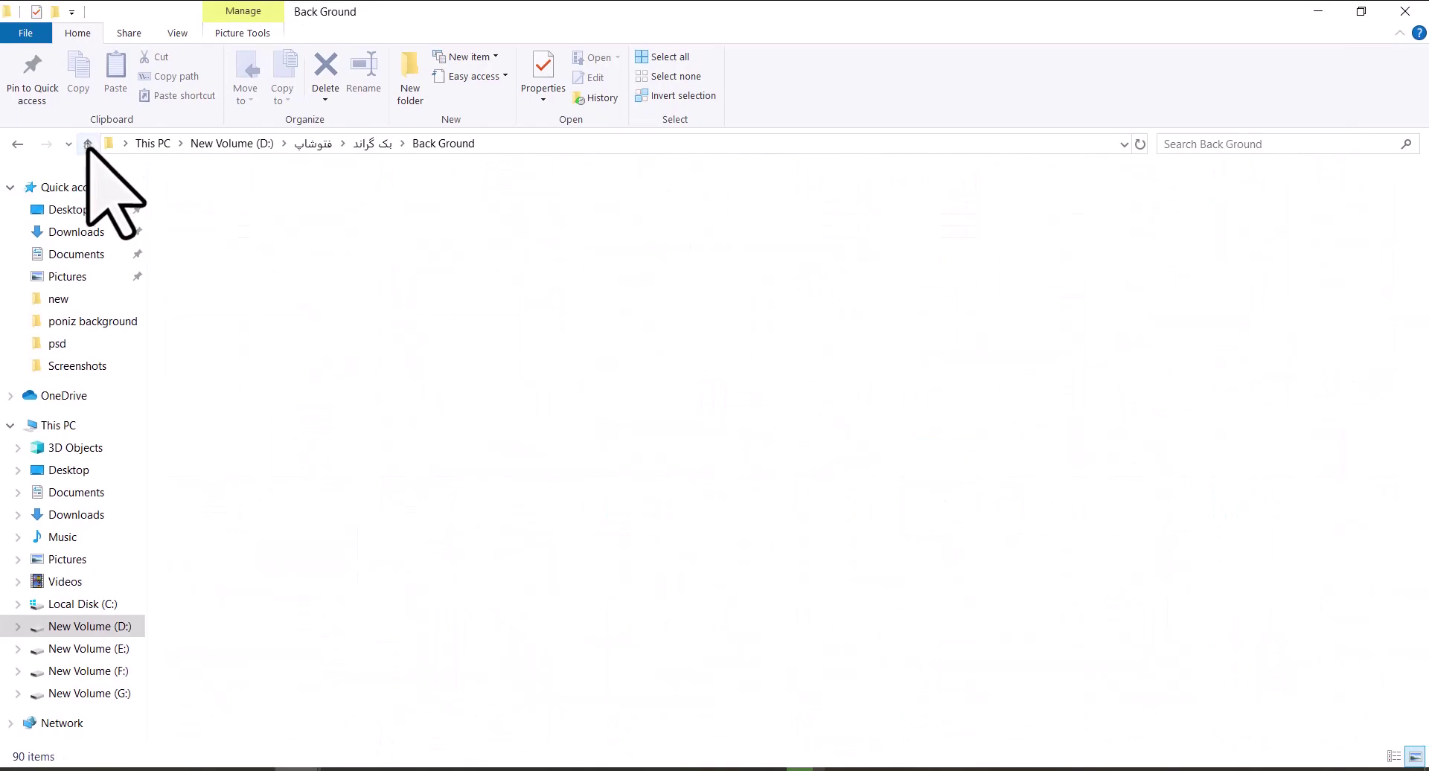
Place image 23 from the Bedroom BackGround folder into the open Photoshop document.
{"action": "double_click", "coordinate": [546, 223]}
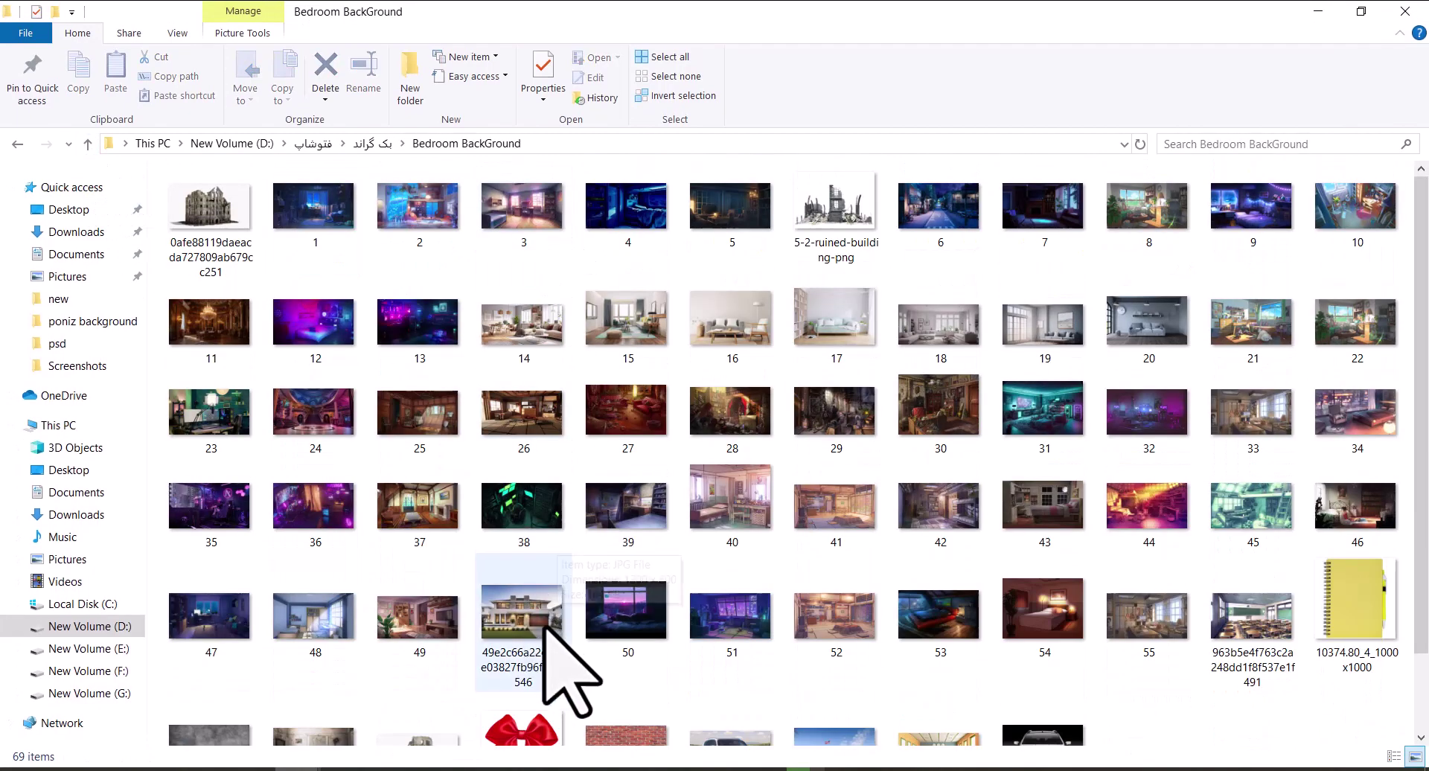
{"action": "scroll", "coordinate": [566, 521], "scroll_direction": "down", "scroll_amount": 2}
{"action": "scroll", "coordinate": [492, 358], "scroll_direction": "up", "scroll_amount": 2}
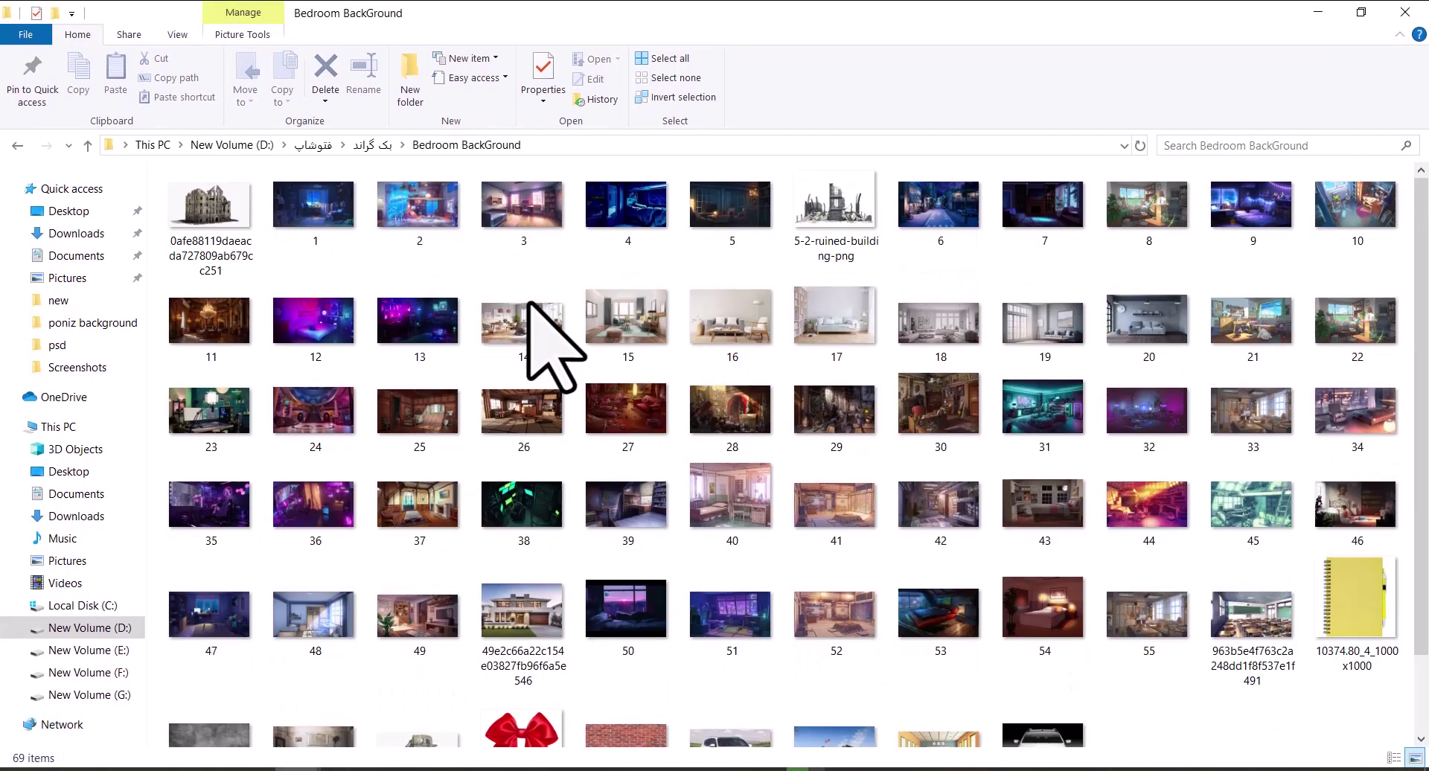
{"action": "left_click_drag", "start_coordinate": [212, 410], "coordinate": [587, 496]}
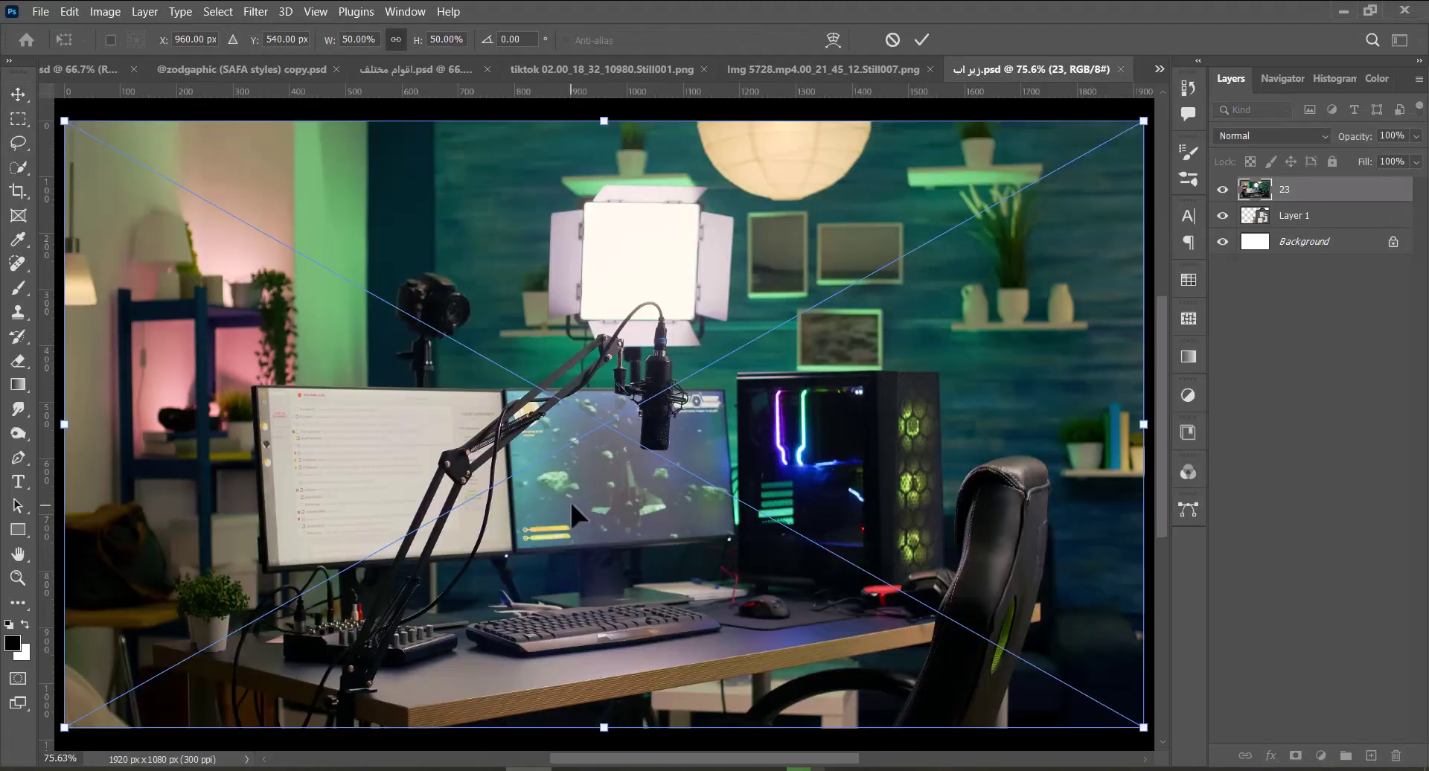
Enlarge the placed studio image slightly so it extends past the canvas edges, and commit the transform.
{"action": "key", "text": "ctrl+minus"}
{"action": "key", "text": "ctrl+minus"}
{"action": "left_click_drag", "start_coordinate": [608, 224], "coordinate": [610, 204]}
{"action": "key", "text": "Return"}
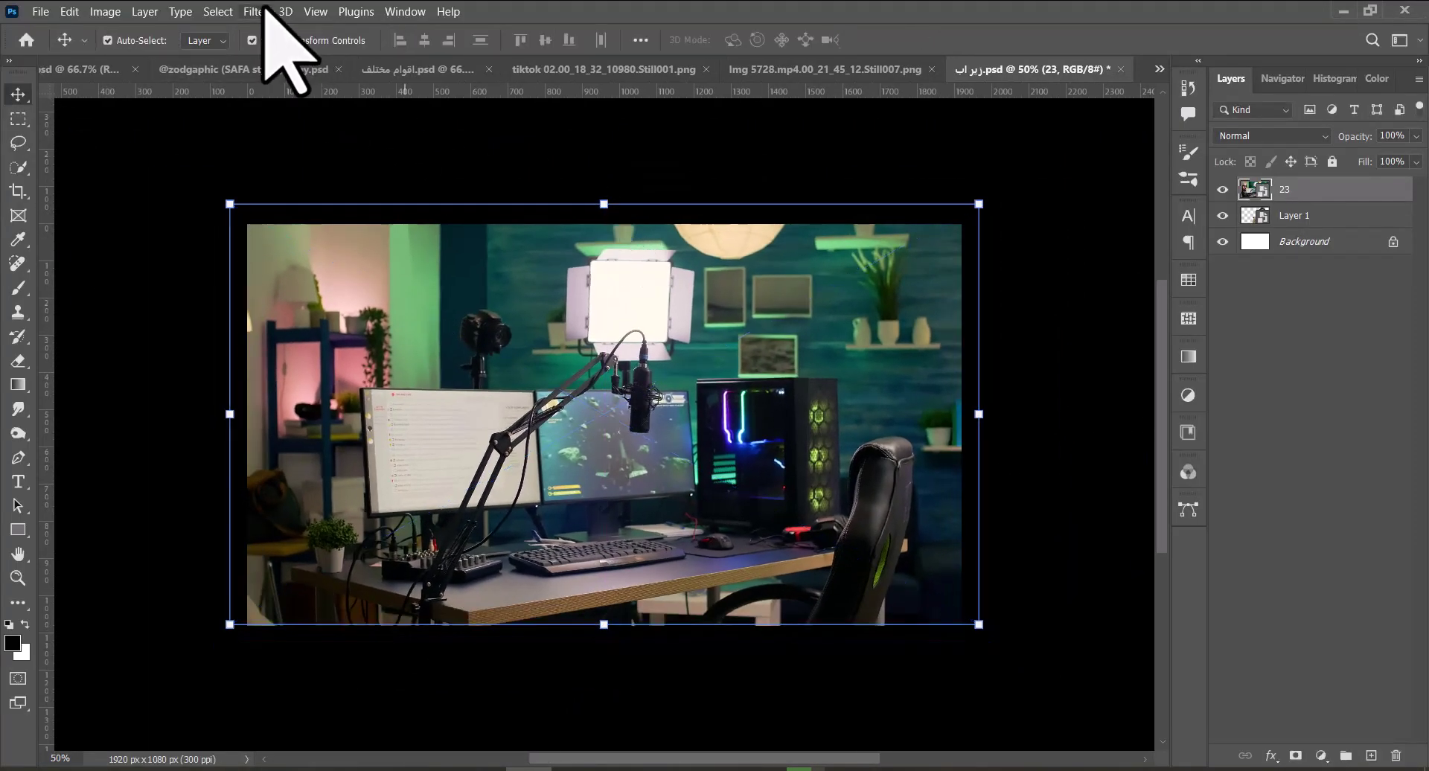
Start a Camera Raw filter on image 23 and lower its Highlights to -100.
{"action": "left_click", "coordinate": [264, 9]}
{"action": "left_click", "coordinate": [332, 139]}
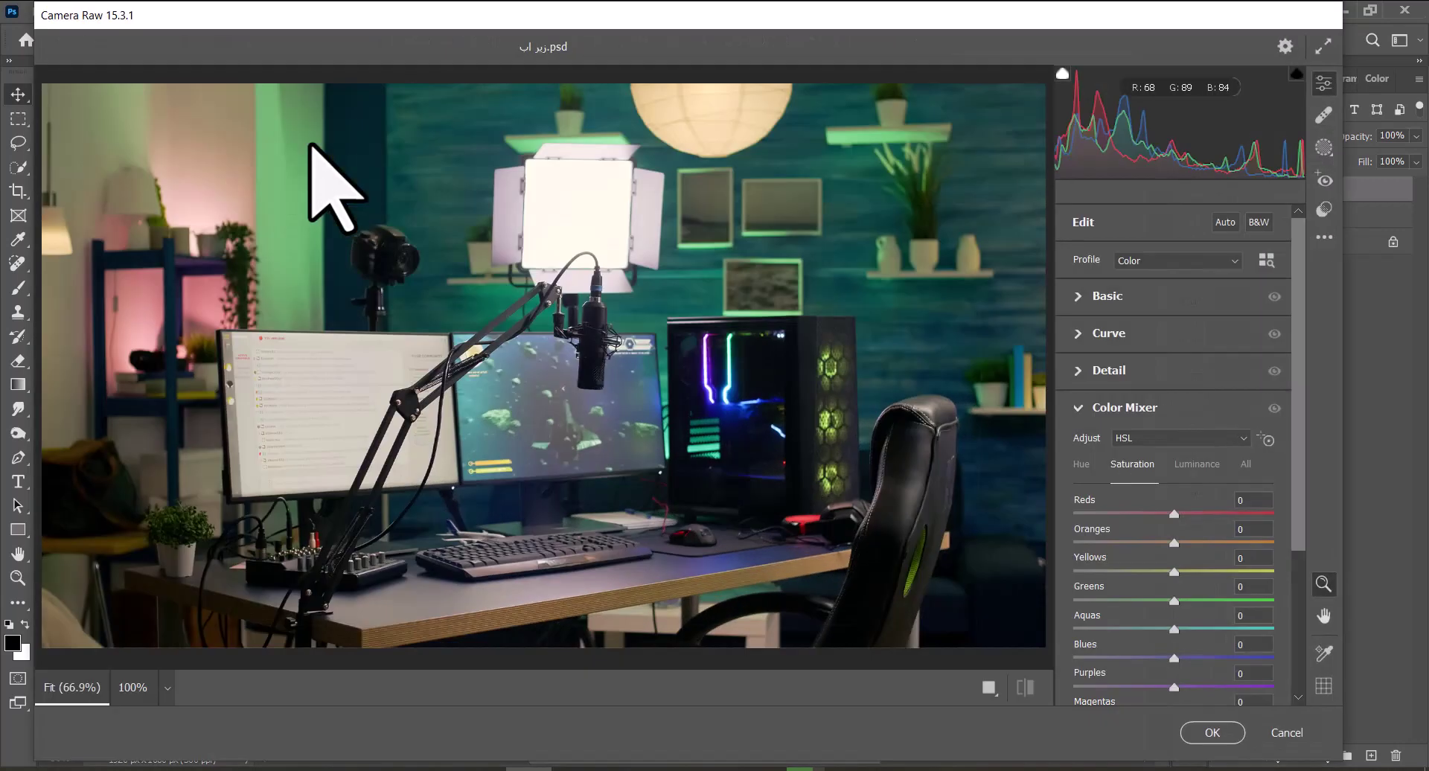
{"action": "left_click", "coordinate": [1074, 295]}
{"action": "left_click_drag", "start_coordinate": [1174, 430], "coordinate": [1074, 430]}
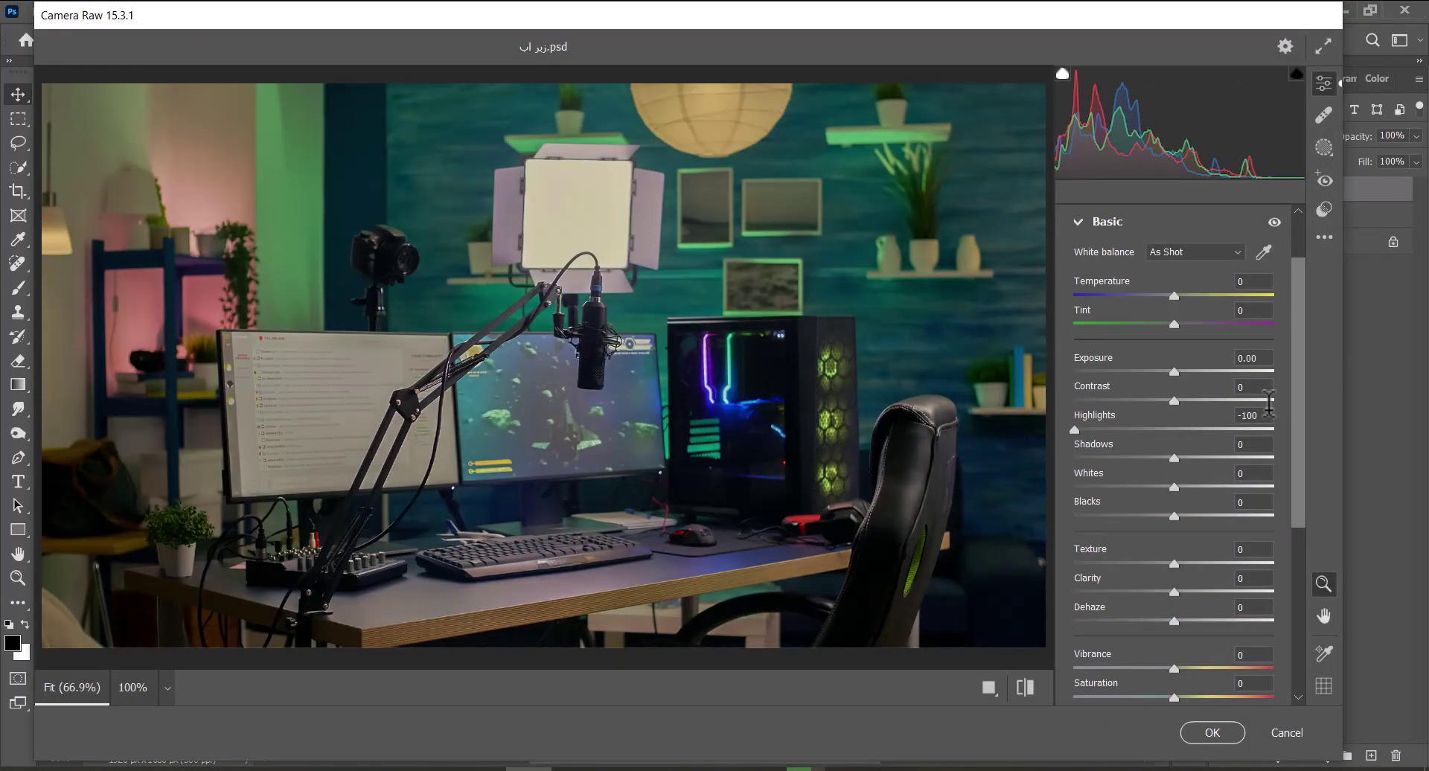
Set Texture to +36, Clarity to about +19 and Saturation to -100, raise Contrast slightly, minimise Whites, and apply the filter.
{"action": "scroll", "coordinate": [1161, 484], "scroll_direction": "down", "scroll_amount": 2}
{"action": "left_click_drag", "start_coordinate": [1174, 581], "coordinate": [945, 575]}
{"action": "left_click_drag", "start_coordinate": [1174, 476], "coordinate": [1193, 475]}
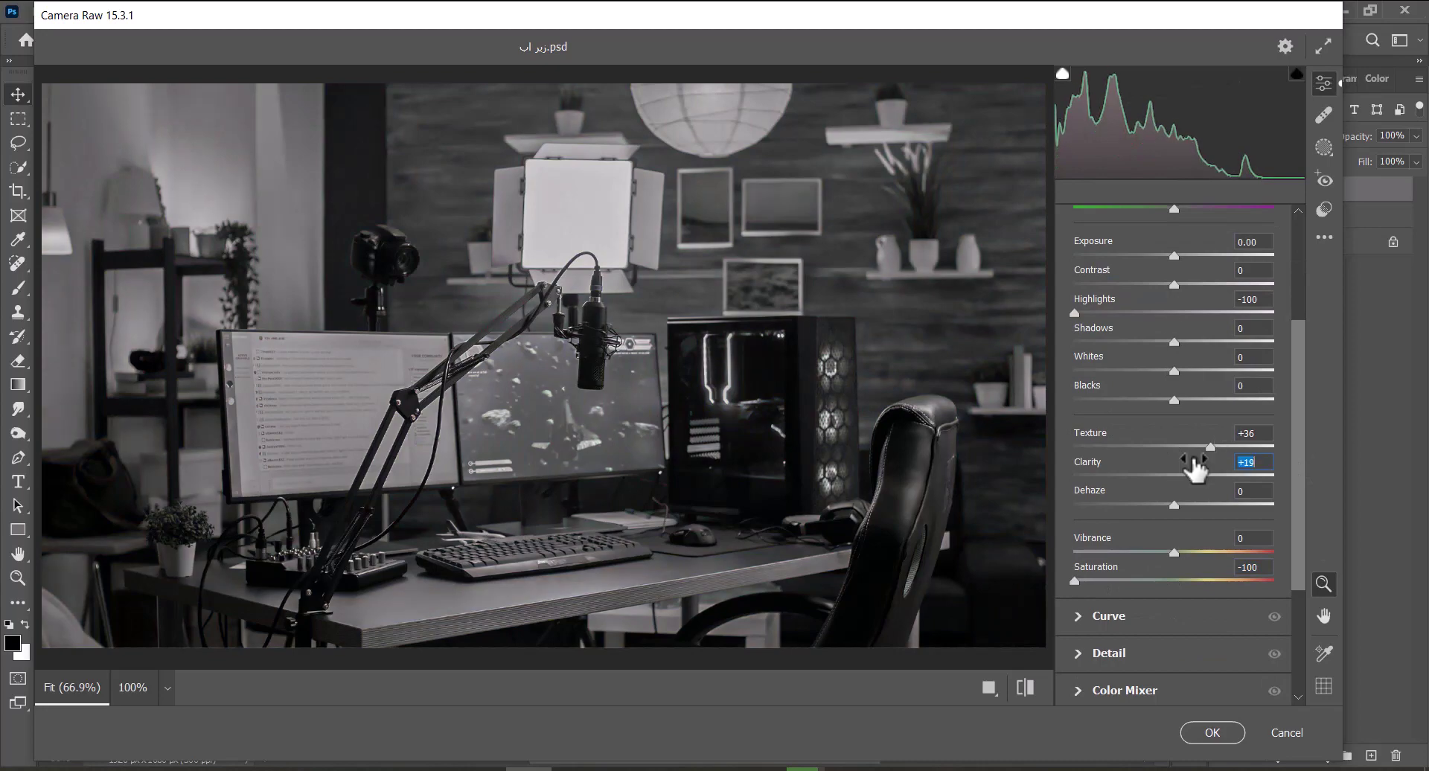
{"action": "left_click_drag", "start_coordinate": [1174, 284], "coordinate": [1185, 284]}
{"action": "left_click_drag", "start_coordinate": [1174, 371], "coordinate": [1074, 371]}
{"action": "left_click", "coordinate": [1207, 733]}
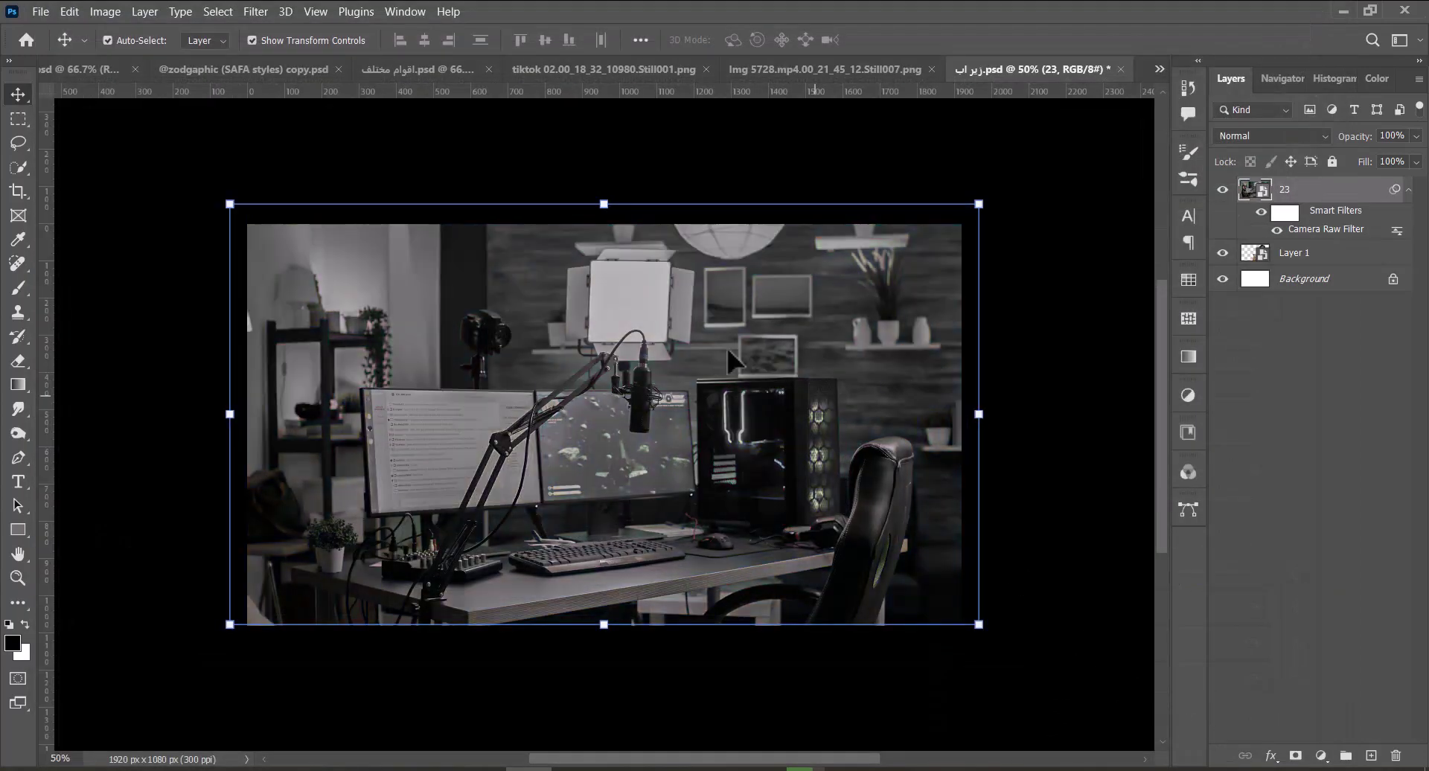
Apply a Gaussian Blur with a 15-pixel radius to image 23.
{"action": "left_click", "coordinate": [255, 11]}
{"action": "mouse_move", "coordinate": [357, 271]}
{"action": "left_click", "coordinate": [523, 303]}
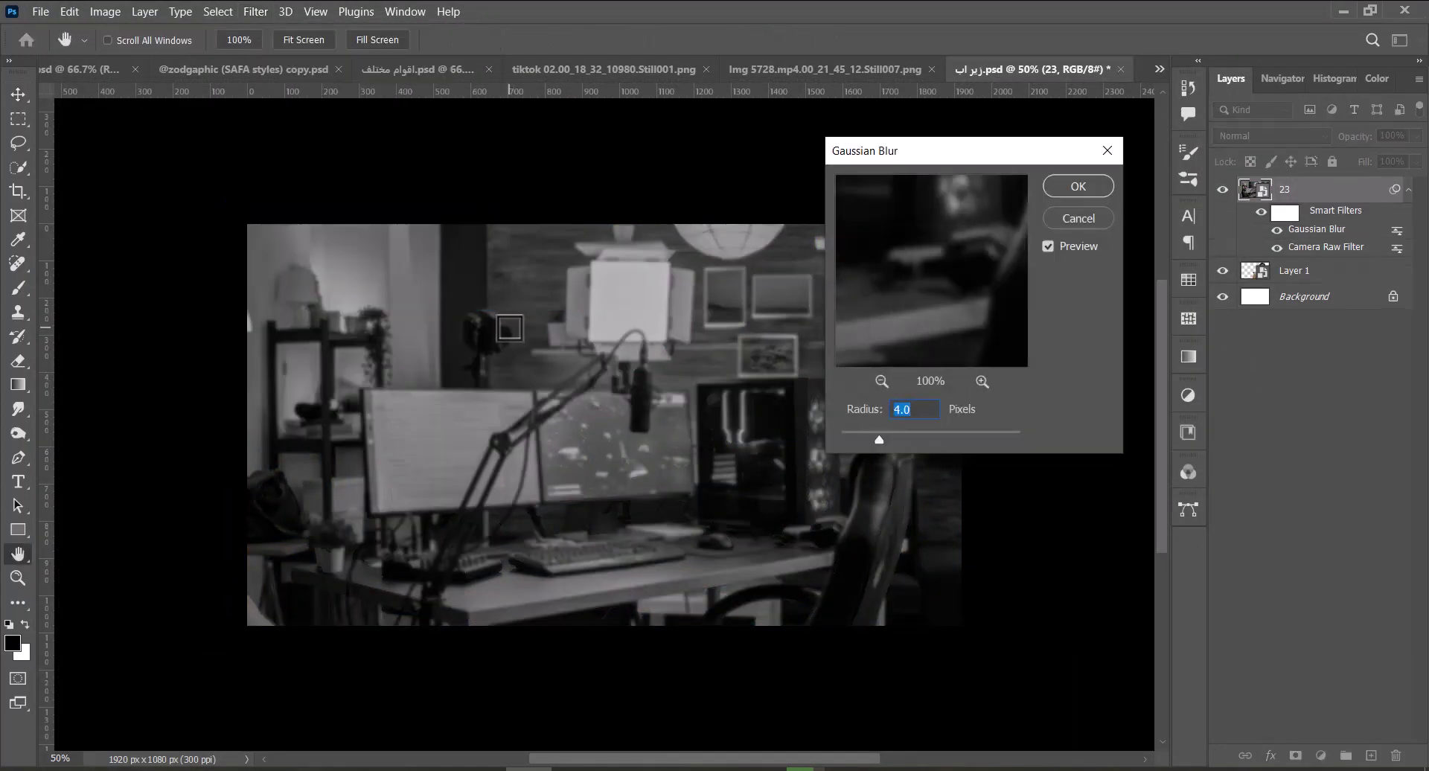
{"action": "type", "text": "15"}
{"action": "left_click", "coordinate": [1072, 190]}
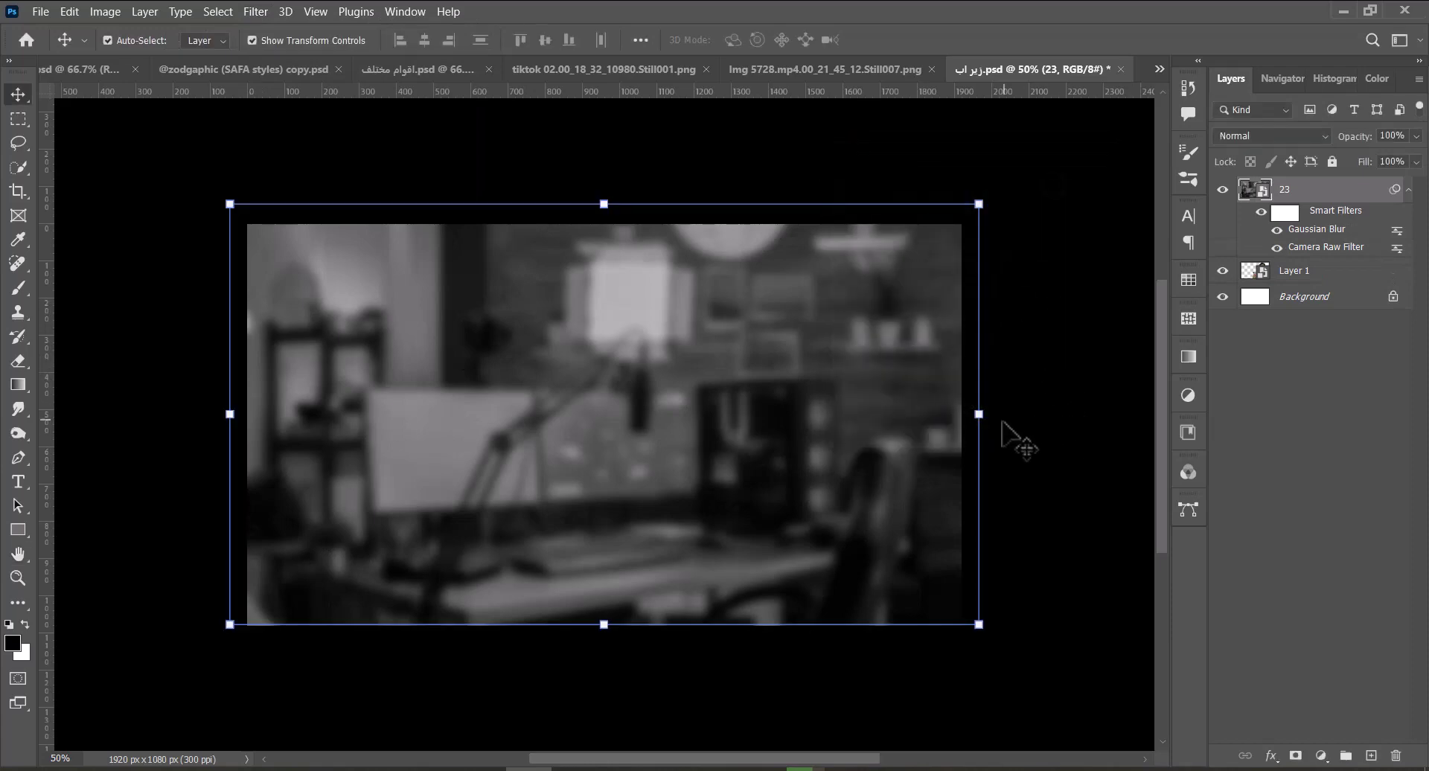
Add a Gradient Map adjustment above image 23 using a black, blue-violet and white preset from the poniz group.
{"action": "left_click", "coordinate": [1322, 756]}
{"action": "left_click", "coordinate": [1312, 728]}
{"action": "left_click", "coordinate": [1109, 233]}
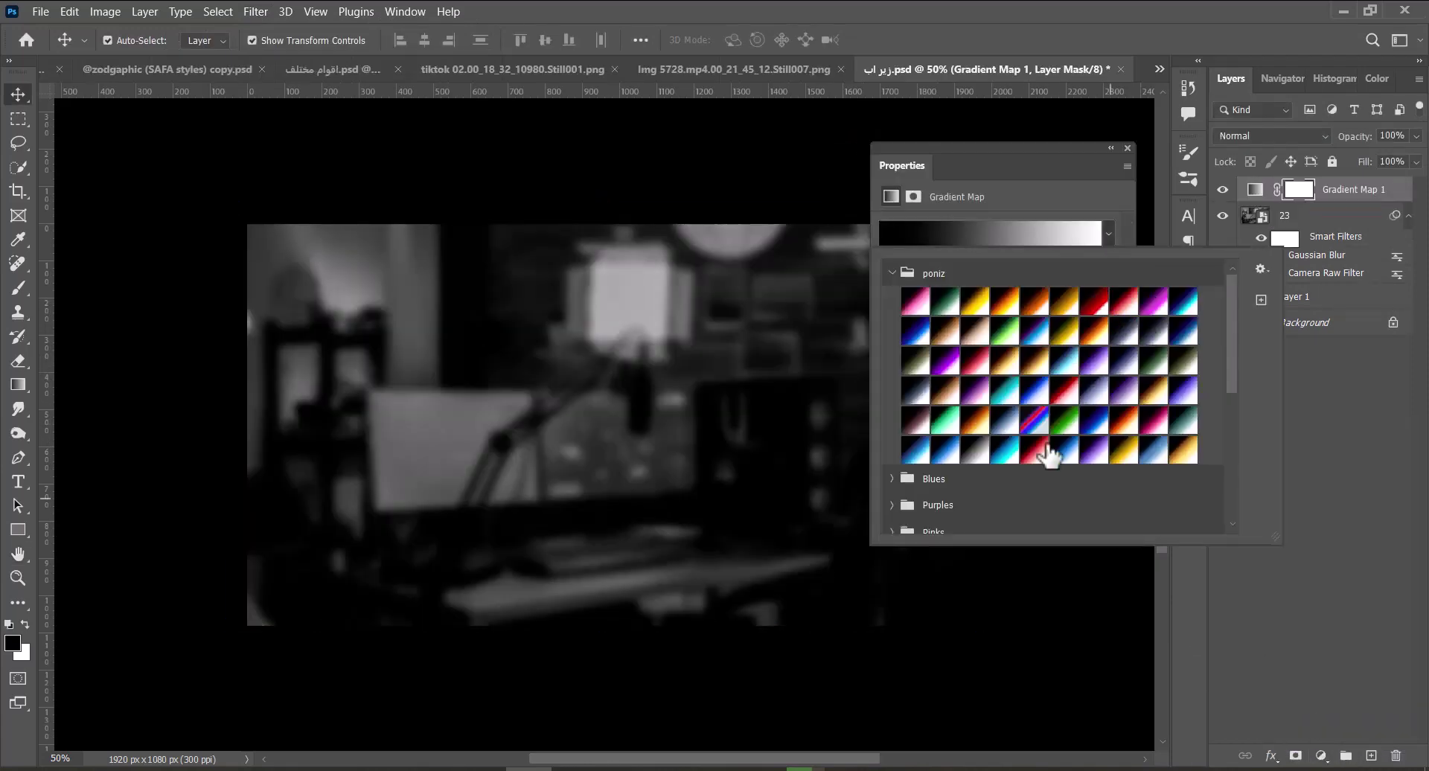
{"action": "left_click", "coordinate": [1091, 390]}
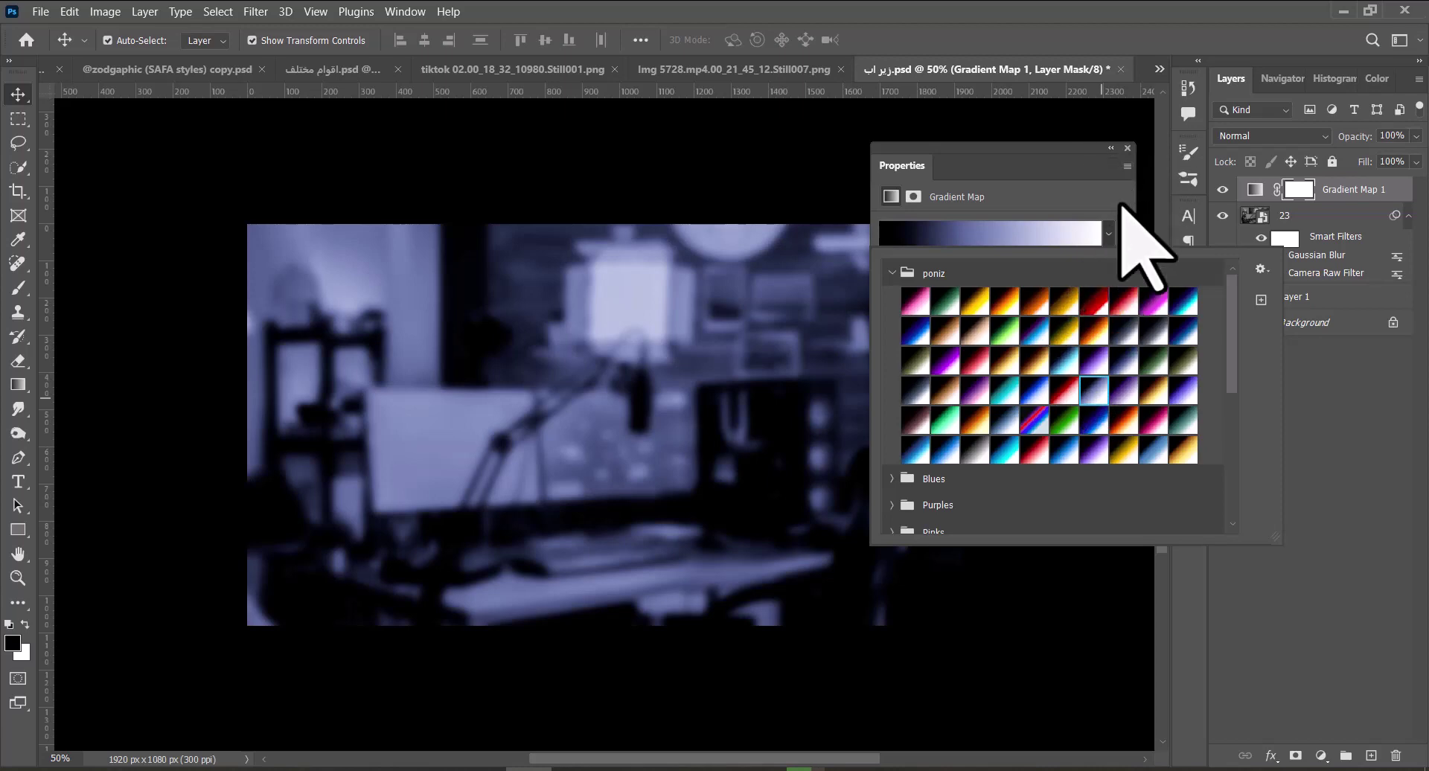
{"action": "left_click", "coordinate": [1127, 148]}
Invert the Gradient Map's mask to black and choose the Soft Round brush with 0% hardness.
{"action": "key", "text": "ctrl+i"}
{"action": "key", "text": "b"}
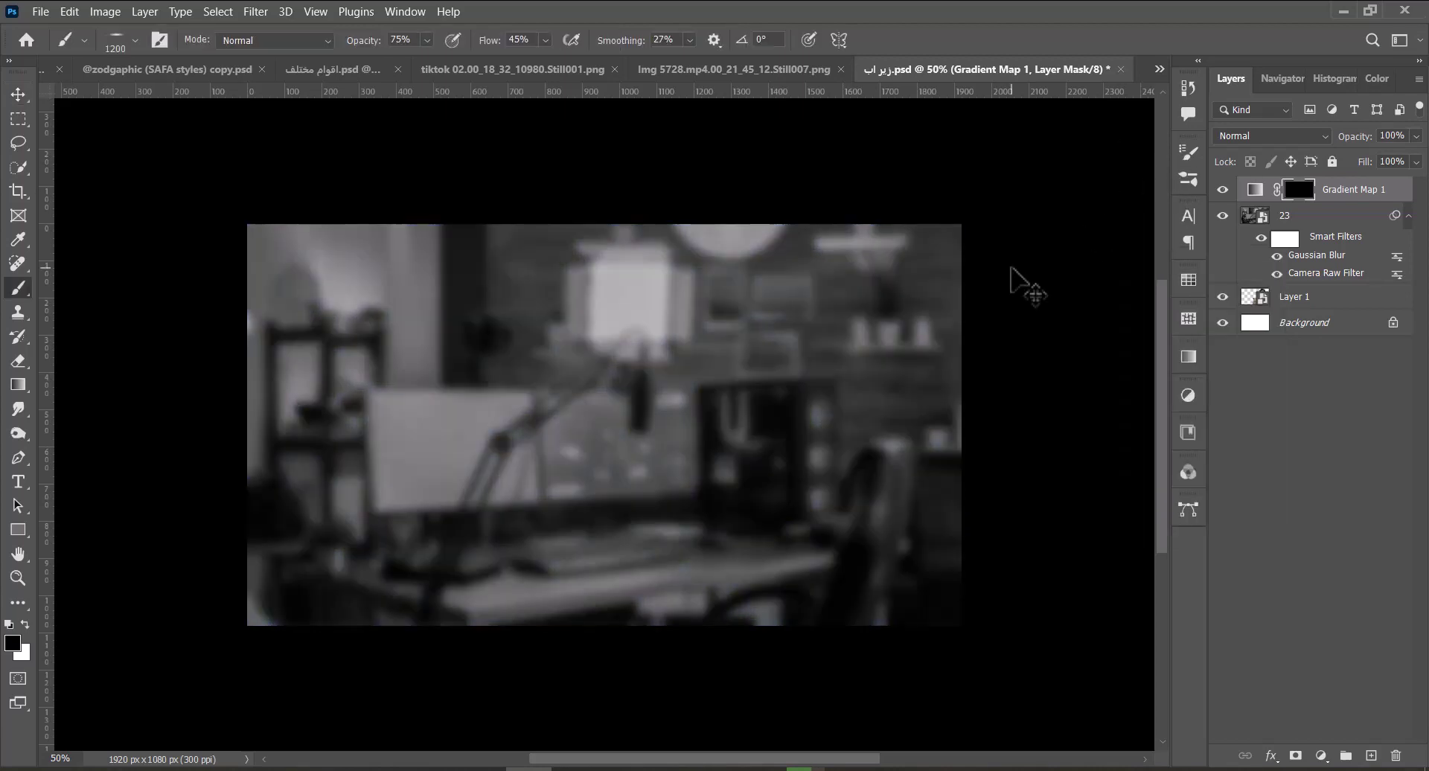
{"action": "right_click", "coordinate": [774, 414]}
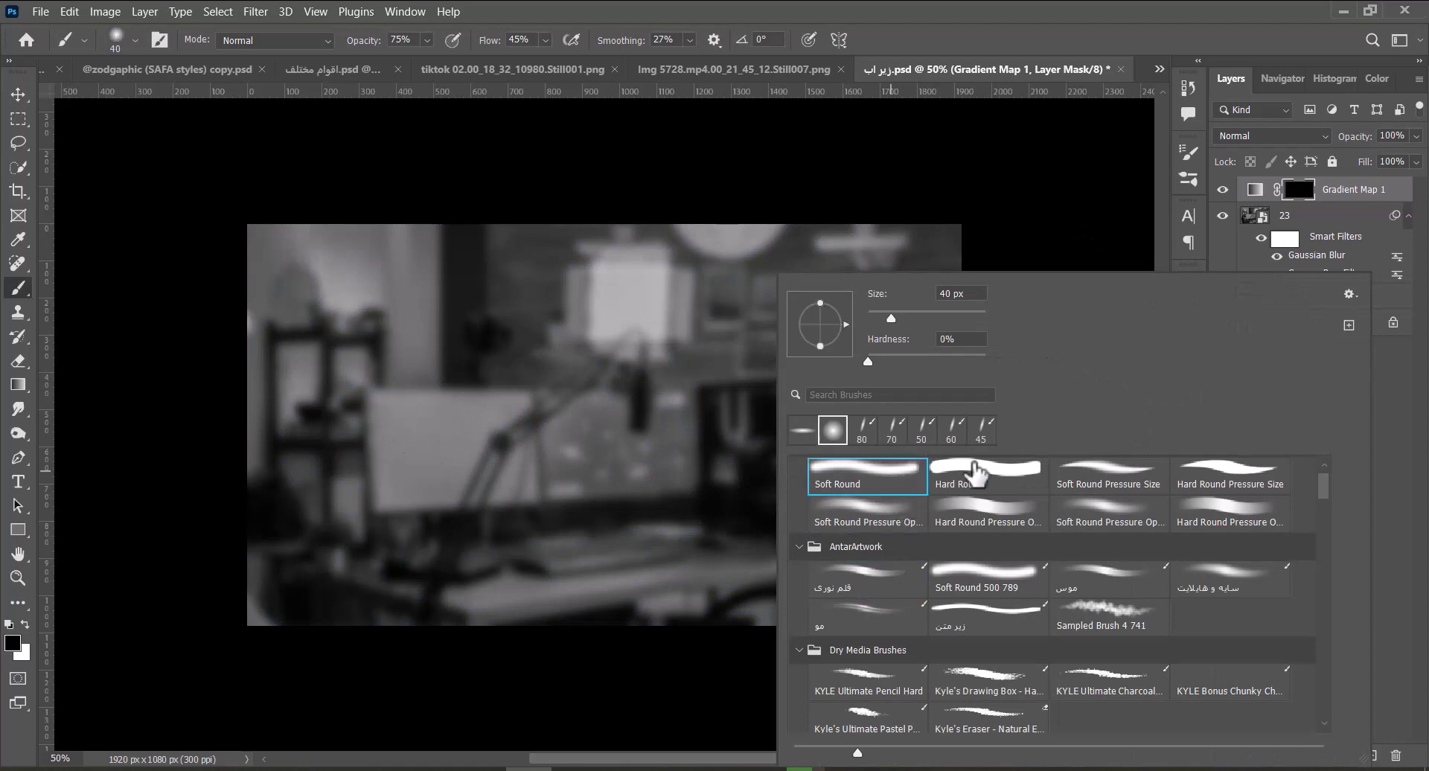
Arrange Layer 1 above the Gradient Map and shift the woman slightly to the right.
{"action": "mouse_move", "coordinate": [1322, 194]}
{"action": "left_mouse_down"}
{"action": "mouse_move", "coordinate": [1320, 268]}
{"action": "mouse_move", "coordinate": [1295, 298]}
{"action": "mouse_move", "coordinate": [1265, 287]}
{"action": "mouse_move", "coordinate": [1279, 184]}
{"action": "left_mouse_up"}
{"action": "left_click", "coordinate": [1299, 215]}
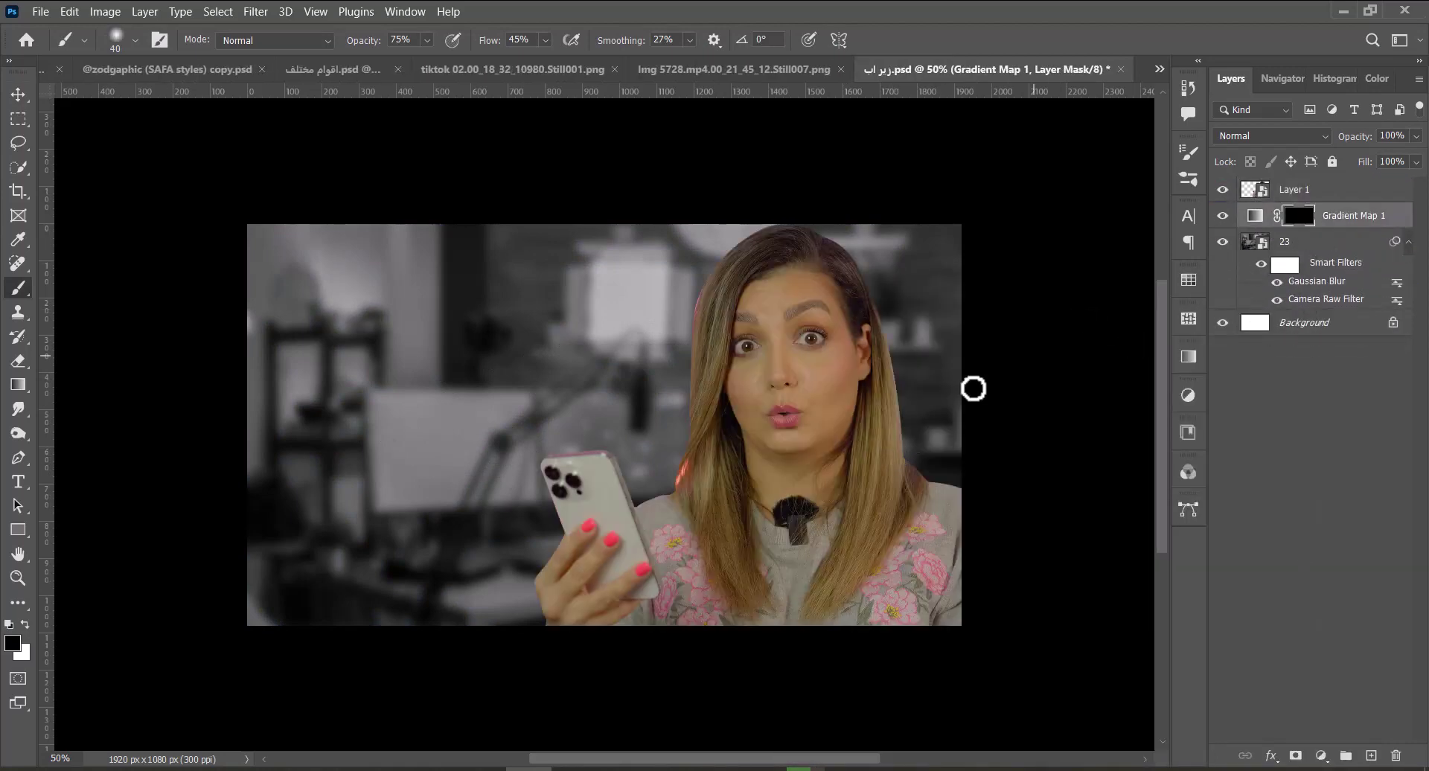
{"action": "key", "text": "v"}
{"action": "left_click_drag", "start_coordinate": [837, 366], "coordinate": [860, 366]}
{"action": "left_click", "coordinate": [997, 368]}
Paint white on the Gradient Map's mask around the woman with a 1200–1400 px soft brush at 65% flow.
{"action": "left_click", "coordinate": [1299, 217]}
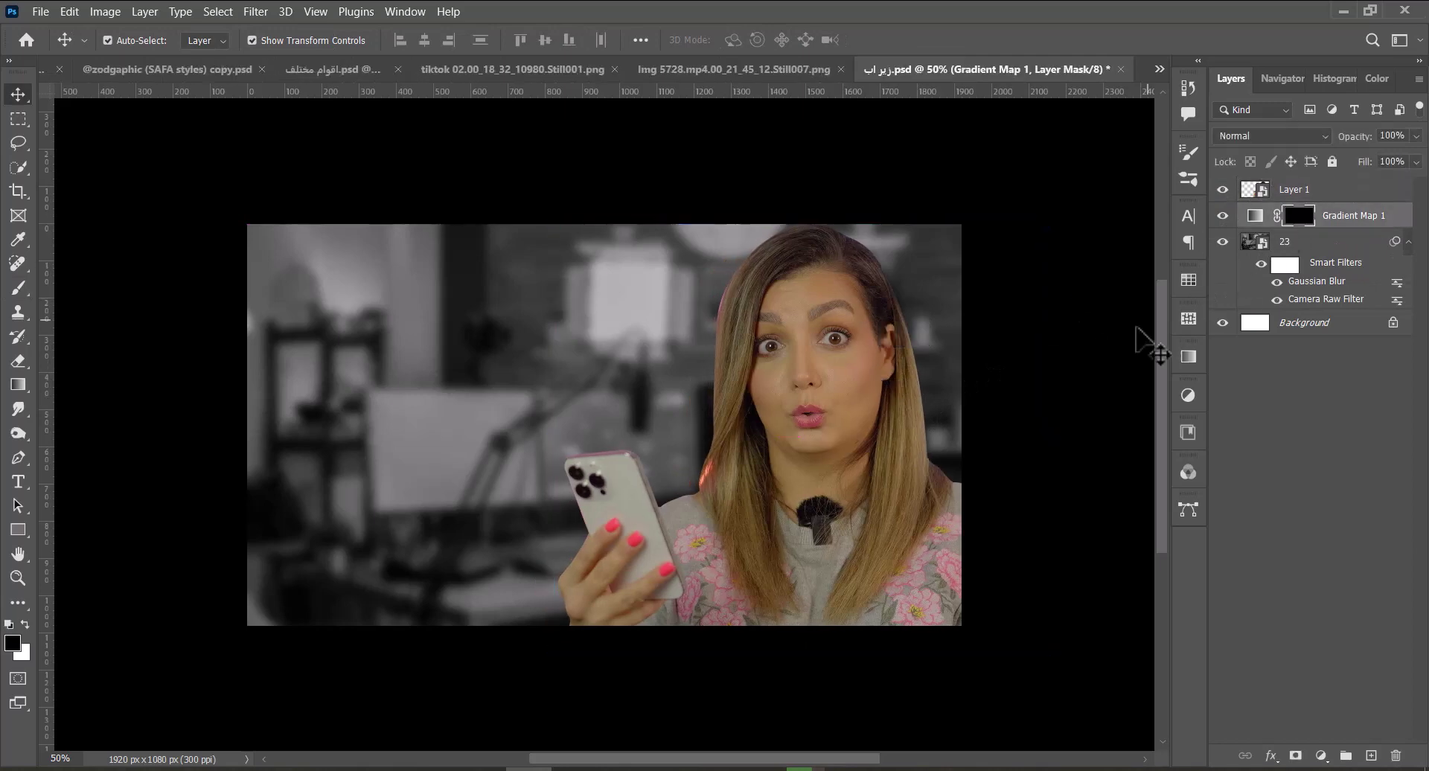
{"action": "key", "text": "b"}
{"action": "key", "text": "]"}
{"action": "key", "text": "]"}
{"action": "key", "text": "]"}
{"action": "key", "text": "]"}
{"action": "key", "text": "]"}
{"action": "key", "text": "]"}
{"action": "key", "text": "]"}
{"action": "key", "text": "]"}
{"action": "key", "text": "]"}
{"action": "key", "text": "]"}
{"action": "key", "text": "]"}
{"action": "key", "text": "]"}
{"action": "key", "text": "]"}
{"action": "key", "text": "]"}
{"action": "key", "text": "]"}
{"action": "key", "text": "]"}
{"action": "key", "text": "]"}
{"action": "key", "text": "]"}
{"action": "key", "text": "]"}
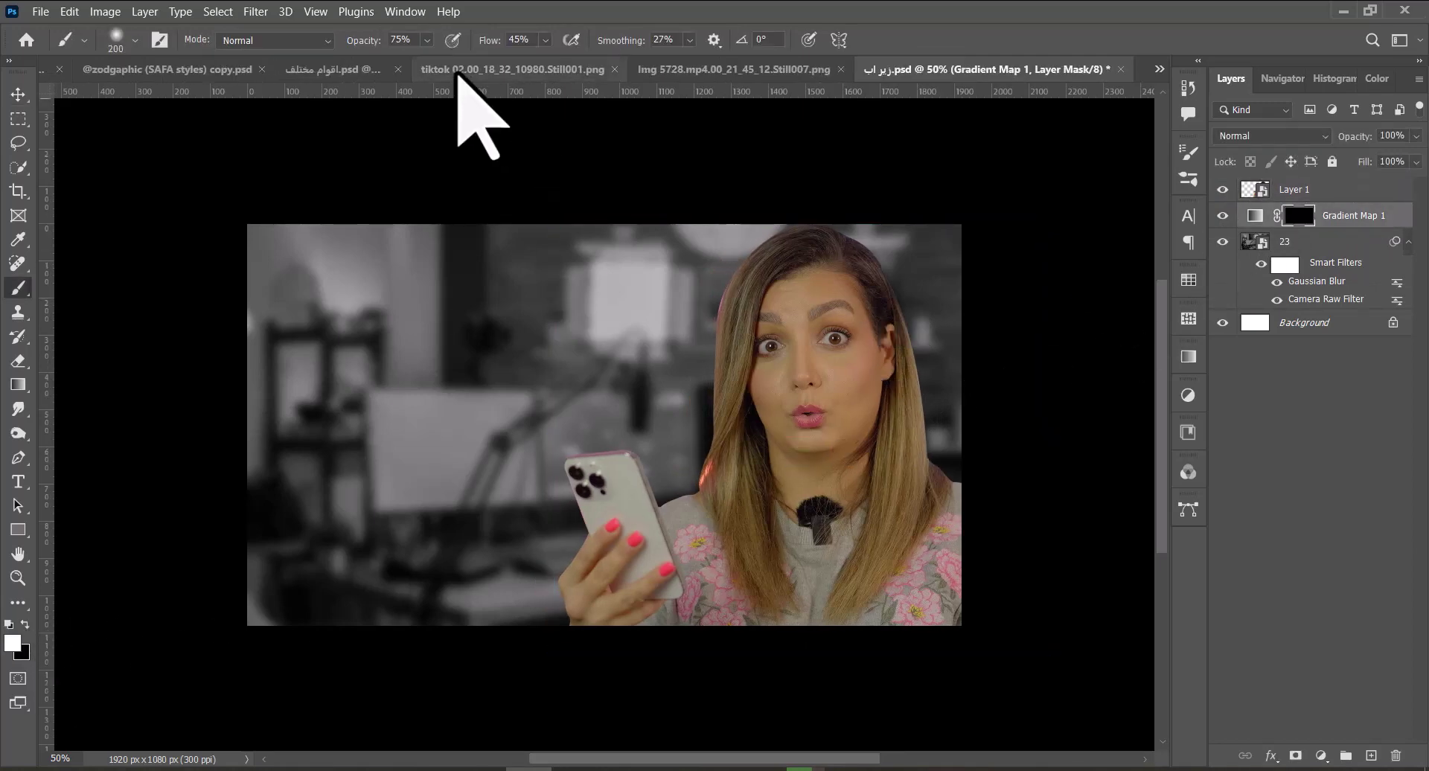
{"action": "left_click_drag", "start_coordinate": [482, 40], "coordinate": [497, 40]}
{"action": "key", "text": "]"}
{"action": "key", "text": "]"}
{"action": "key", "text": "]"}
{"action": "key", "text": "]"}
{"action": "key", "text": "]"}
{"action": "left_click", "coordinate": [896, 451]}
{"action": "key", "text": "]"}
{"action": "key", "text": "]"}
{"action": "key", "text": "]"}
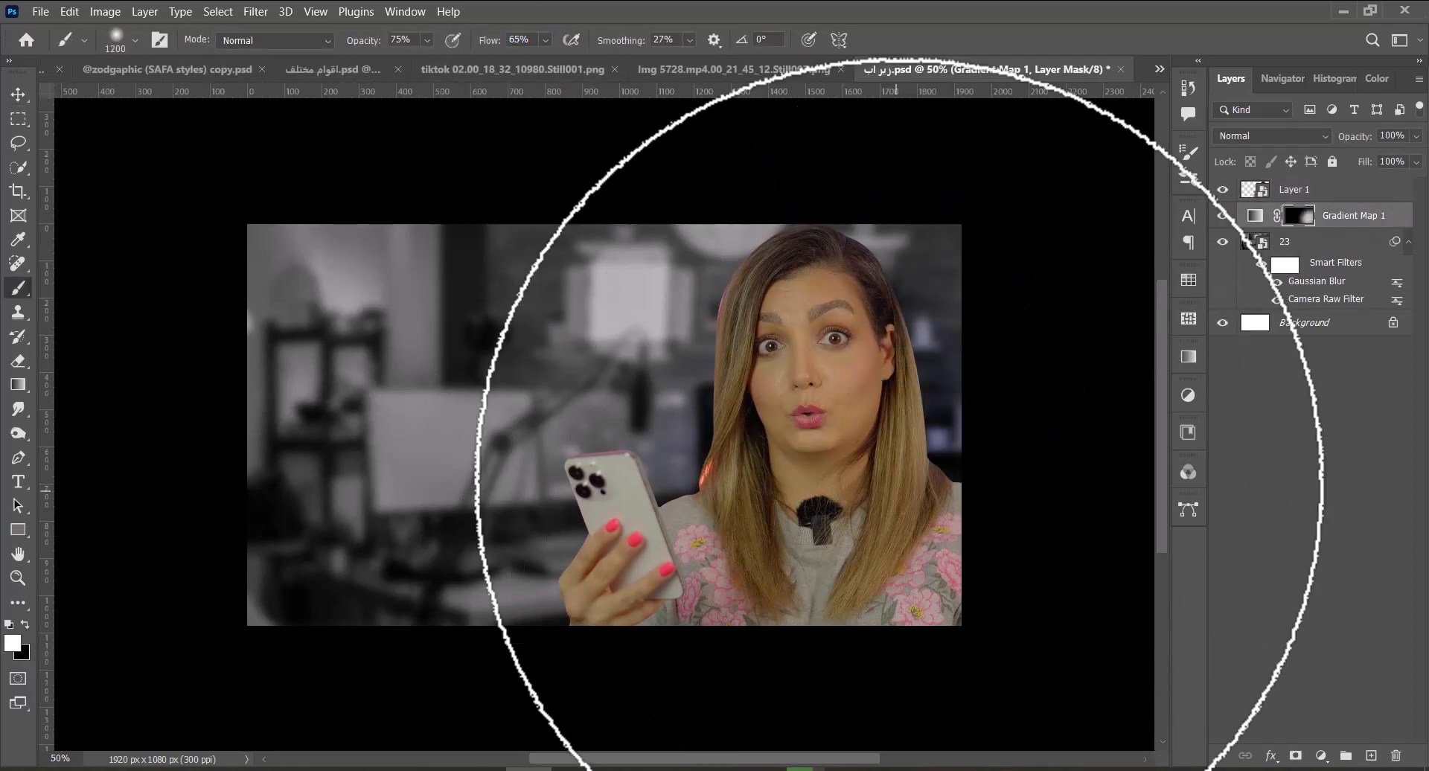
{"action": "left_click", "coordinate": [882, 544]}
{"action": "left_click", "coordinate": [869, 549]}
Nudge the woman on Layer 1 a little further to the right.
{"action": "key", "text": "v"}
{"action": "left_click_drag", "start_coordinate": [819, 378], "coordinate": [826, 378]}
{"action": "left_click", "coordinate": [1100, 372]}
Refine the Gradient Map's mask behind the woman with the 1400 px soft brush and save the document.
{"action": "key", "text": "b"}
{"action": "left_click", "coordinate": [1299, 218]}
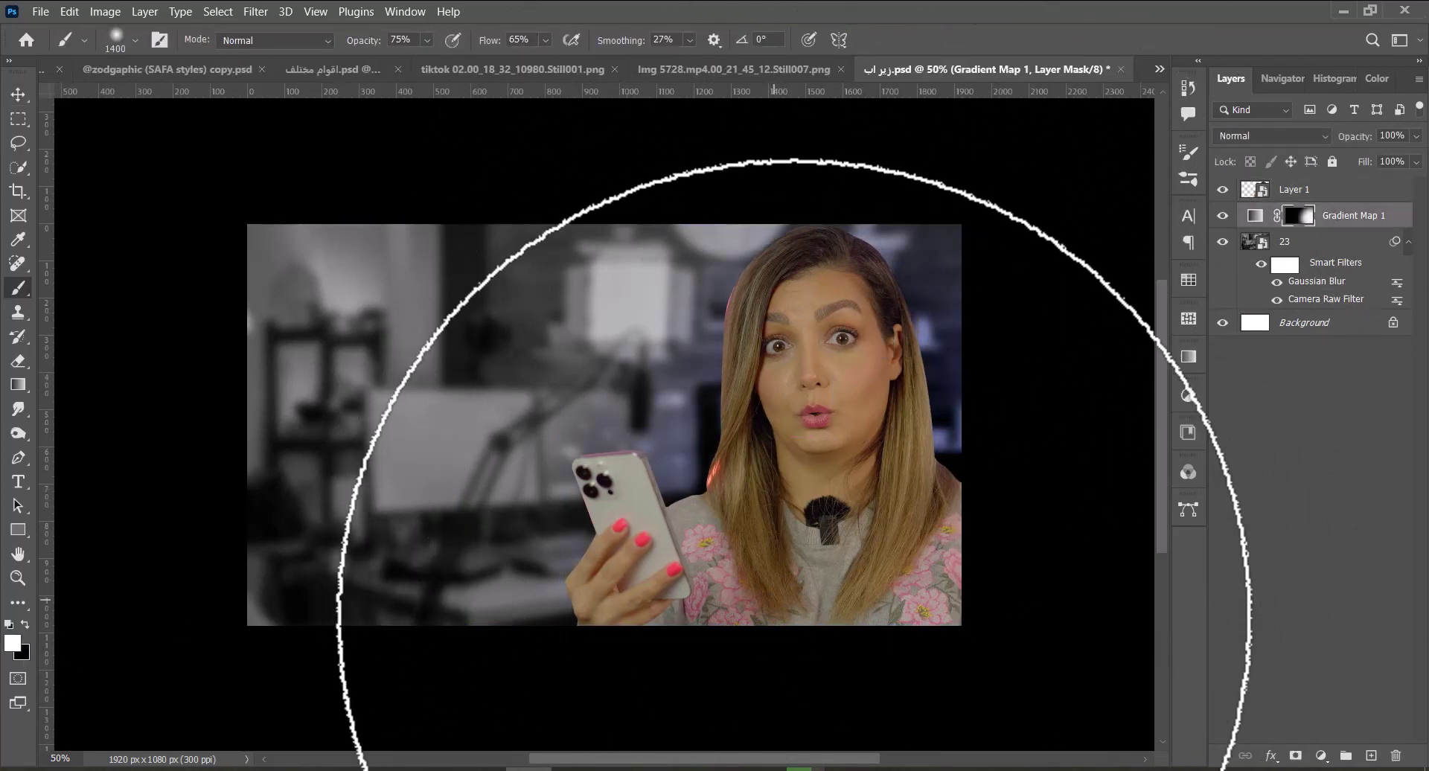
{"action": "key", "text": "x"}
{"action": "key", "text": "x"}
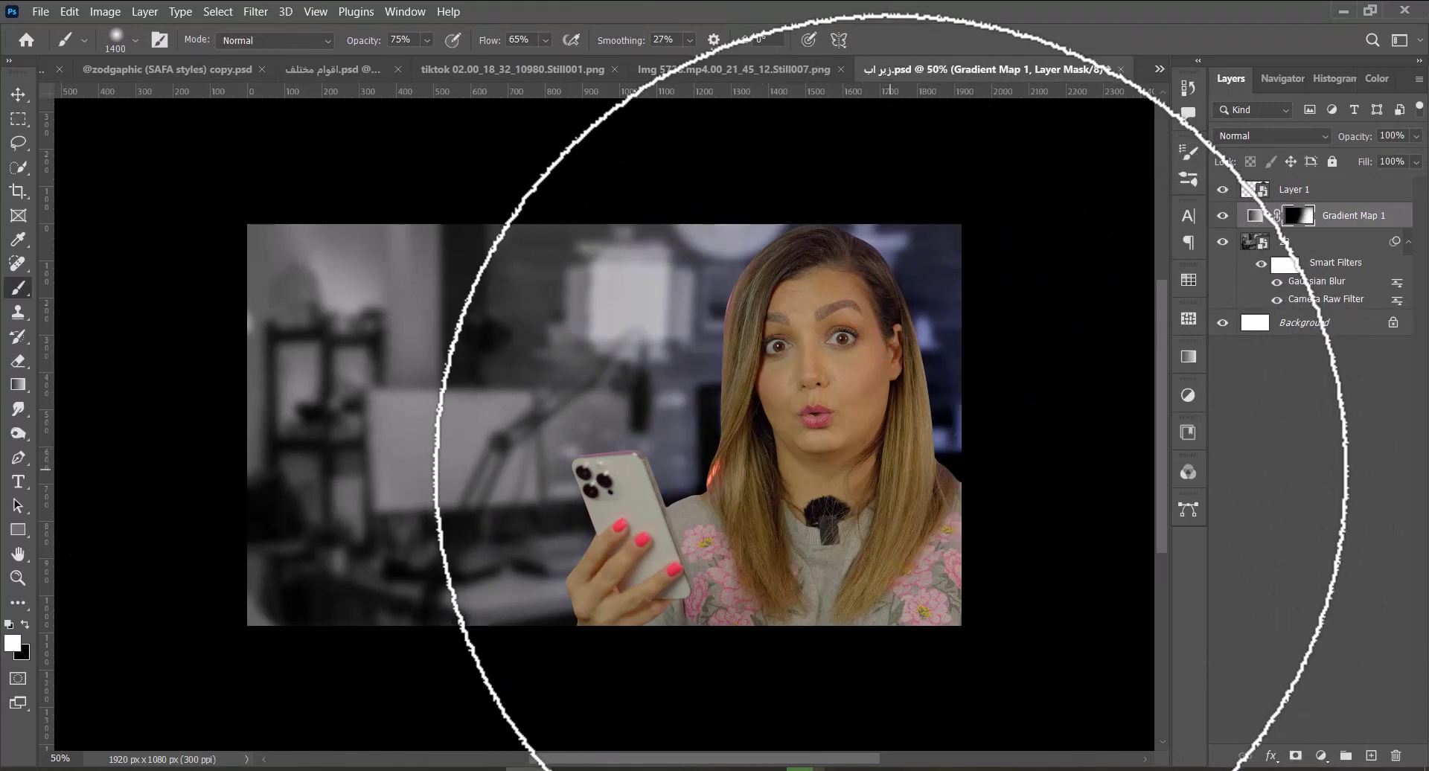
{"action": "key", "text": "v"}
{"action": "left_click", "coordinate": [1006, 512]}
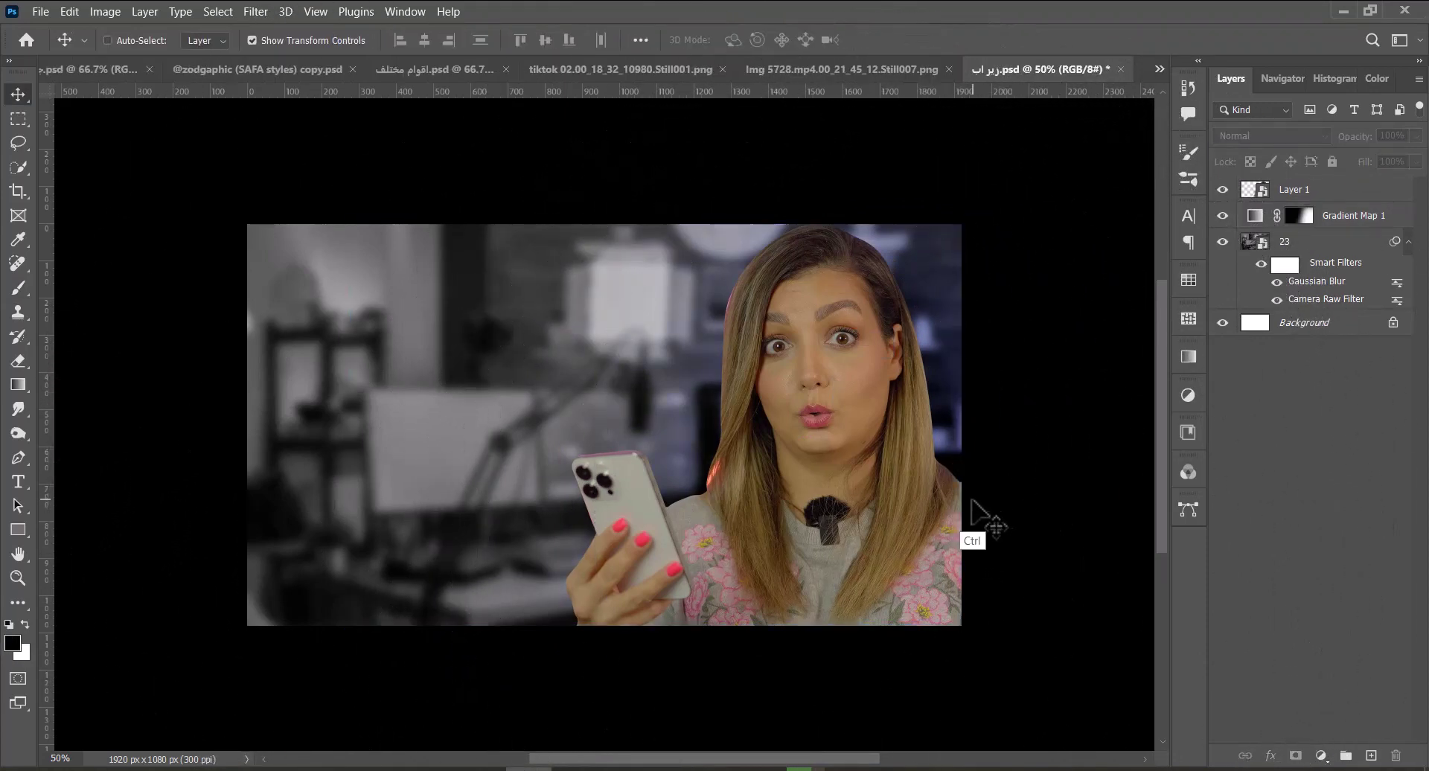
{"action": "key", "text": "ctrl+s"}
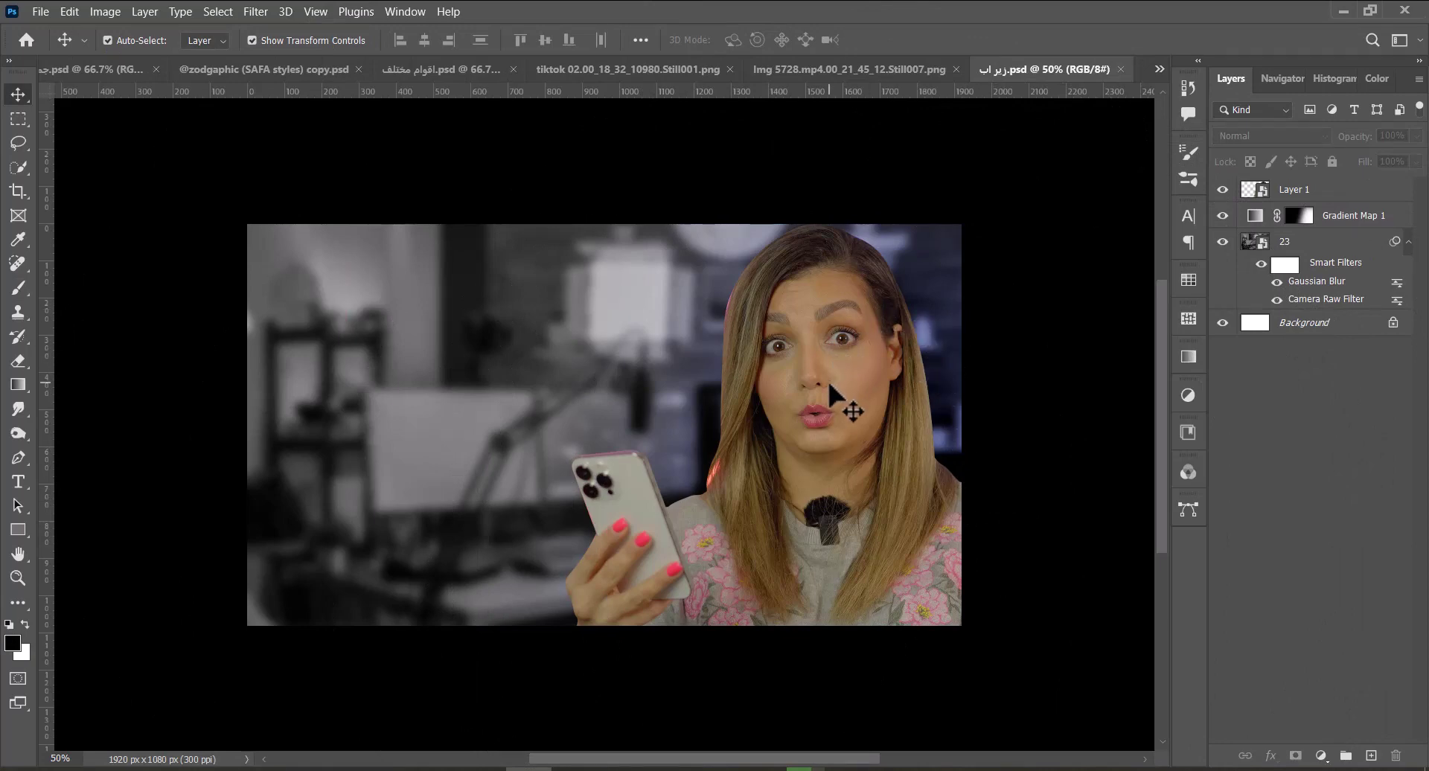
Duplicate the Gradient Map layer, fill the copy's mask with white and save the document.
{"action": "left_click", "coordinate": [1333, 216]}
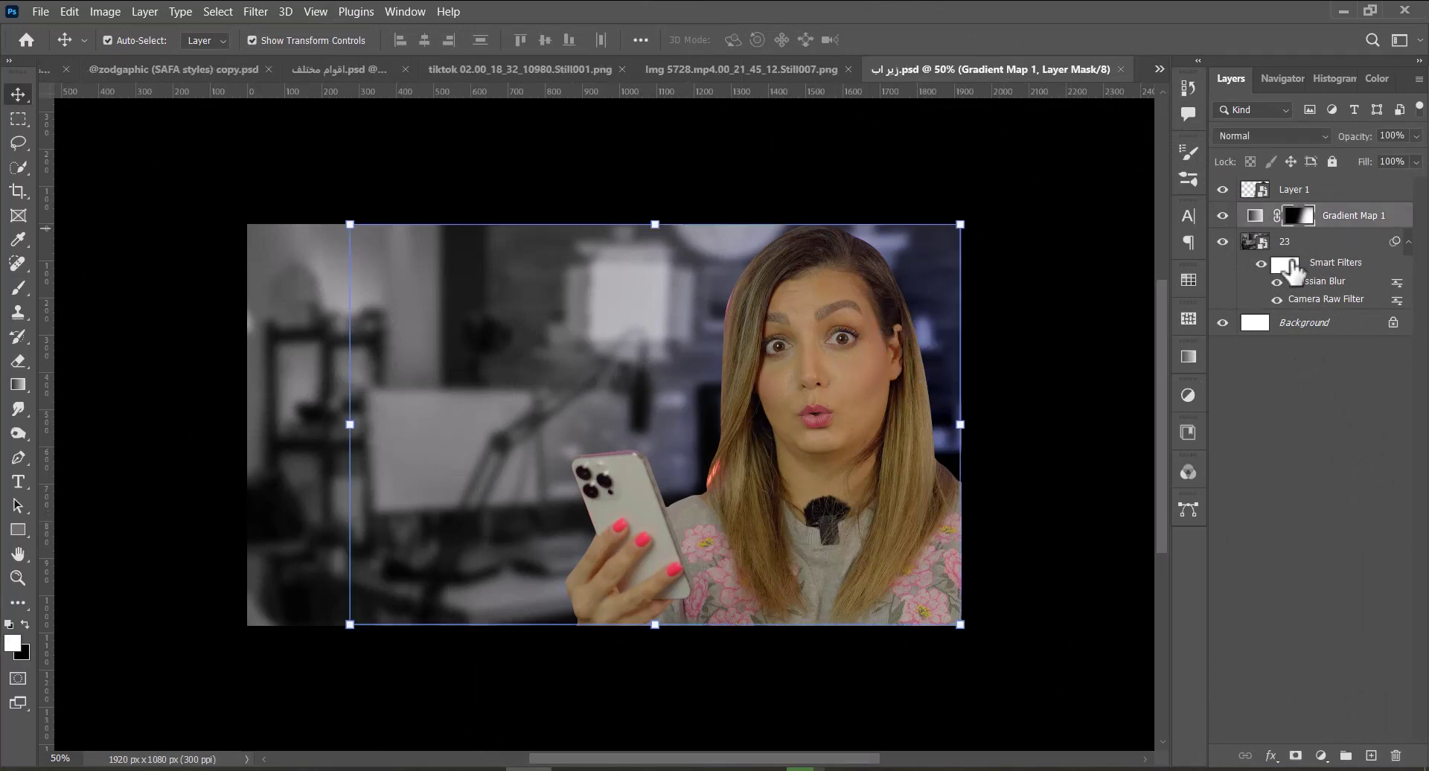
{"action": "key", "text": "ctrl+j"}
{"action": "key", "text": "alt+BackSpace"}
{"action": "key", "text": "ctrl+s"}
Add a black Solid Color fill layer above Gradient Map 1 and set its blend mode to Screen.
{"action": "left_click", "coordinate": [1361, 249]}
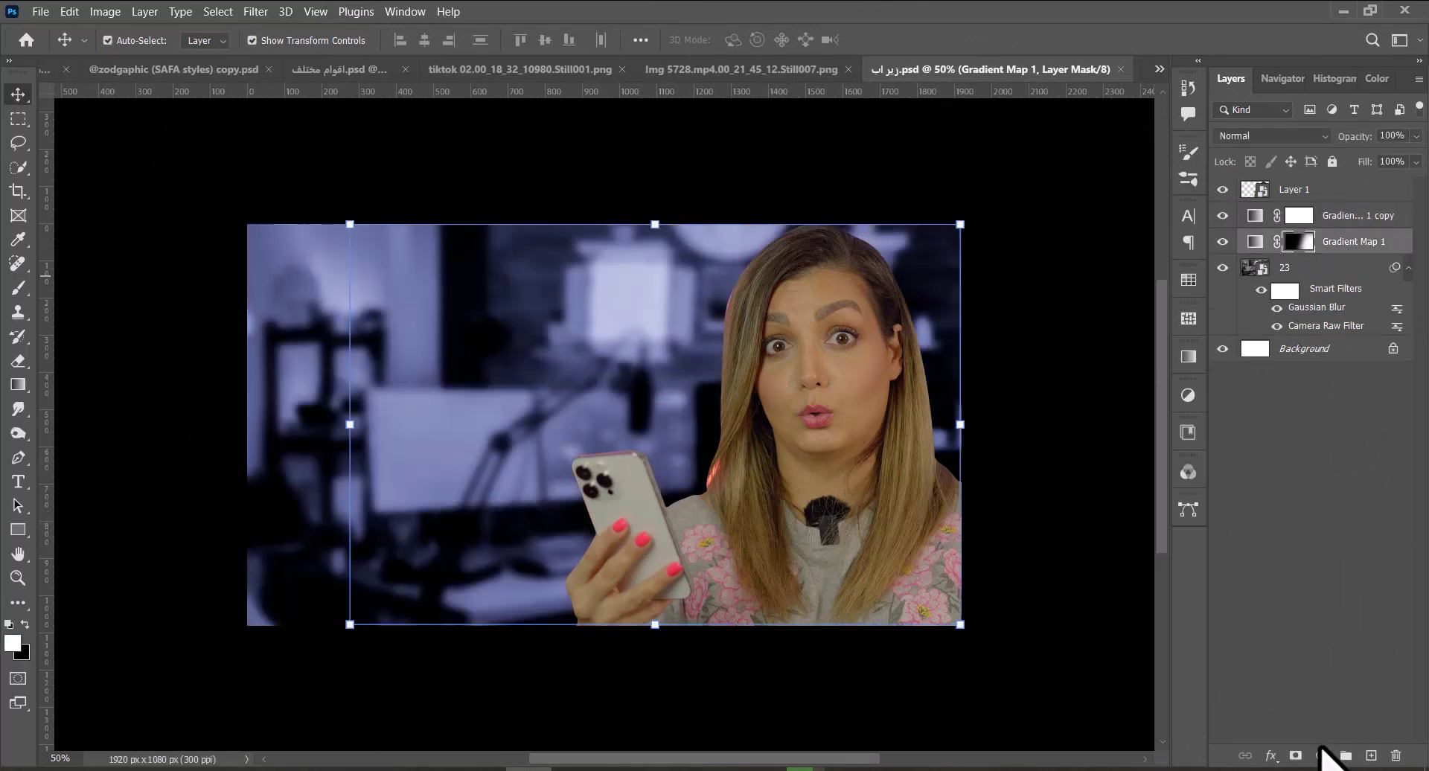
{"action": "left_click", "coordinate": [1322, 755]}
{"action": "left_click", "coordinate": [1297, 399]}
{"action": "left_click", "coordinate": [1332, 241]}
{"action": "left_click", "coordinate": [1322, 756]}
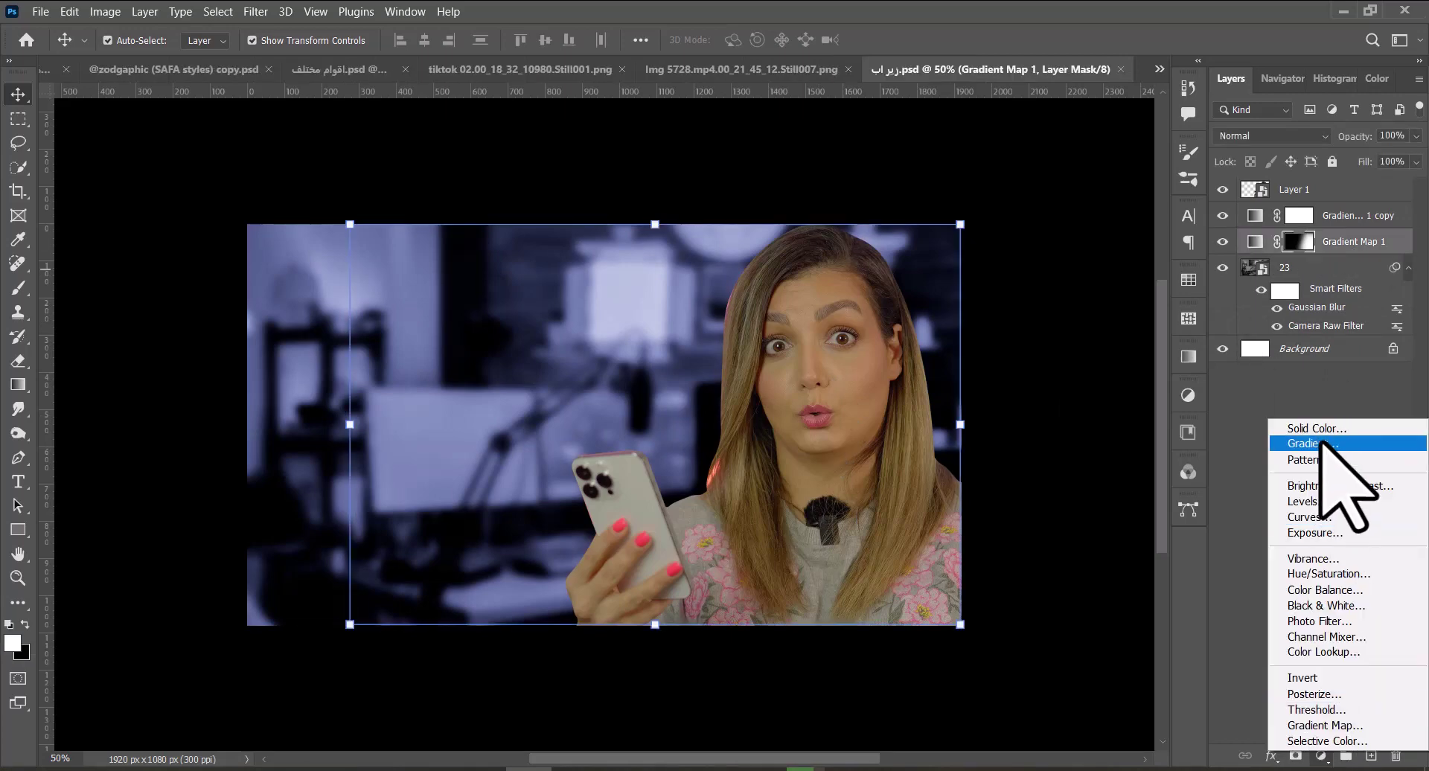
{"action": "left_click", "coordinate": [1337, 417]}
{"action": "key", "text": "Return"}
{"action": "left_click", "coordinate": [1258, 136]}
{"action": "left_click", "coordinate": [1266, 280]}
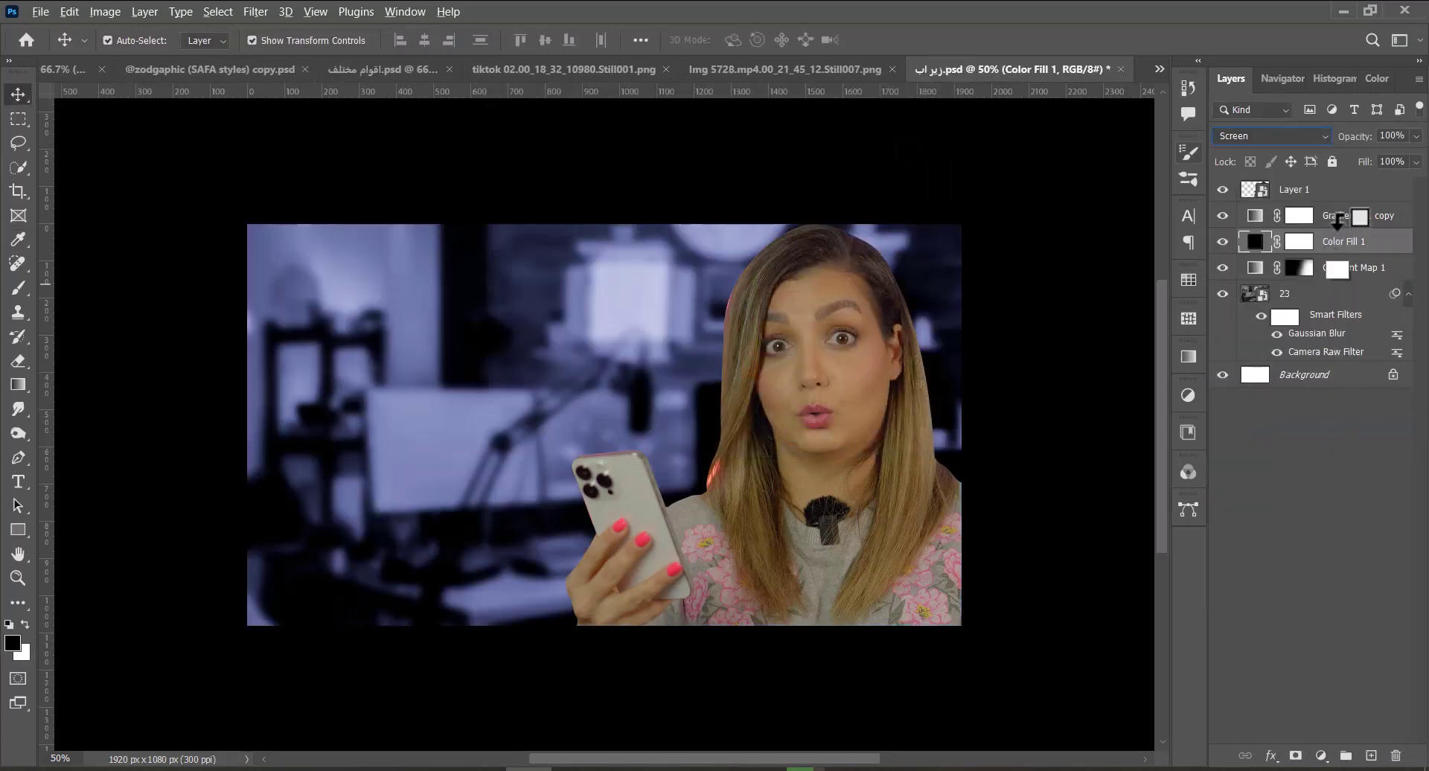
Clip a new layer and the gradient map copy to the black fill, and paint a white glow behind the woman at 27% opacity.
{"action": "left_click", "coordinate": [1371, 756]}
{"action": "key", "text": "b"}
{"action": "key", "text": "x"}
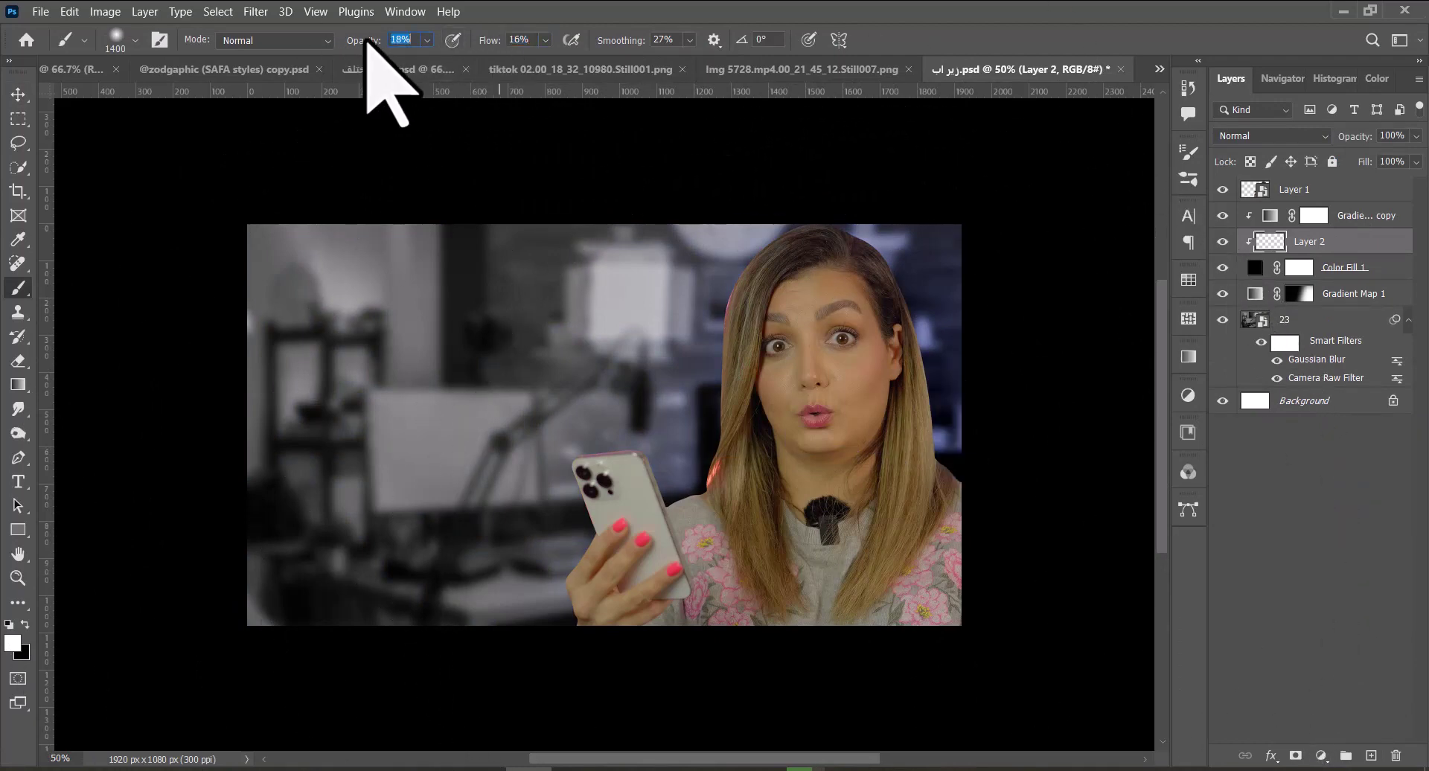
{"action": "type", "text": "27"}
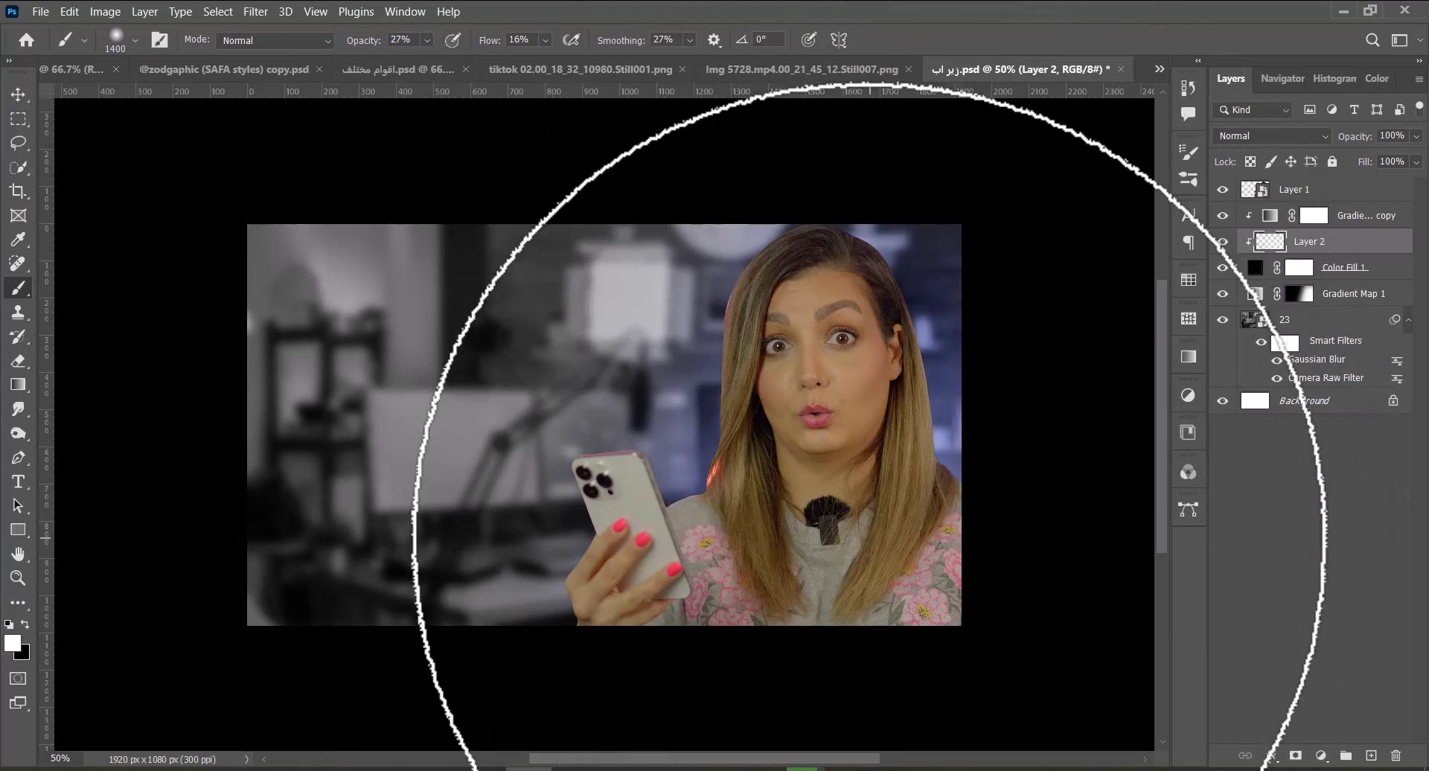
Touch up the glow on Layer 2 with a 250 px Eraser at 10% opacity and save the document.
{"action": "type", "text": "v"}
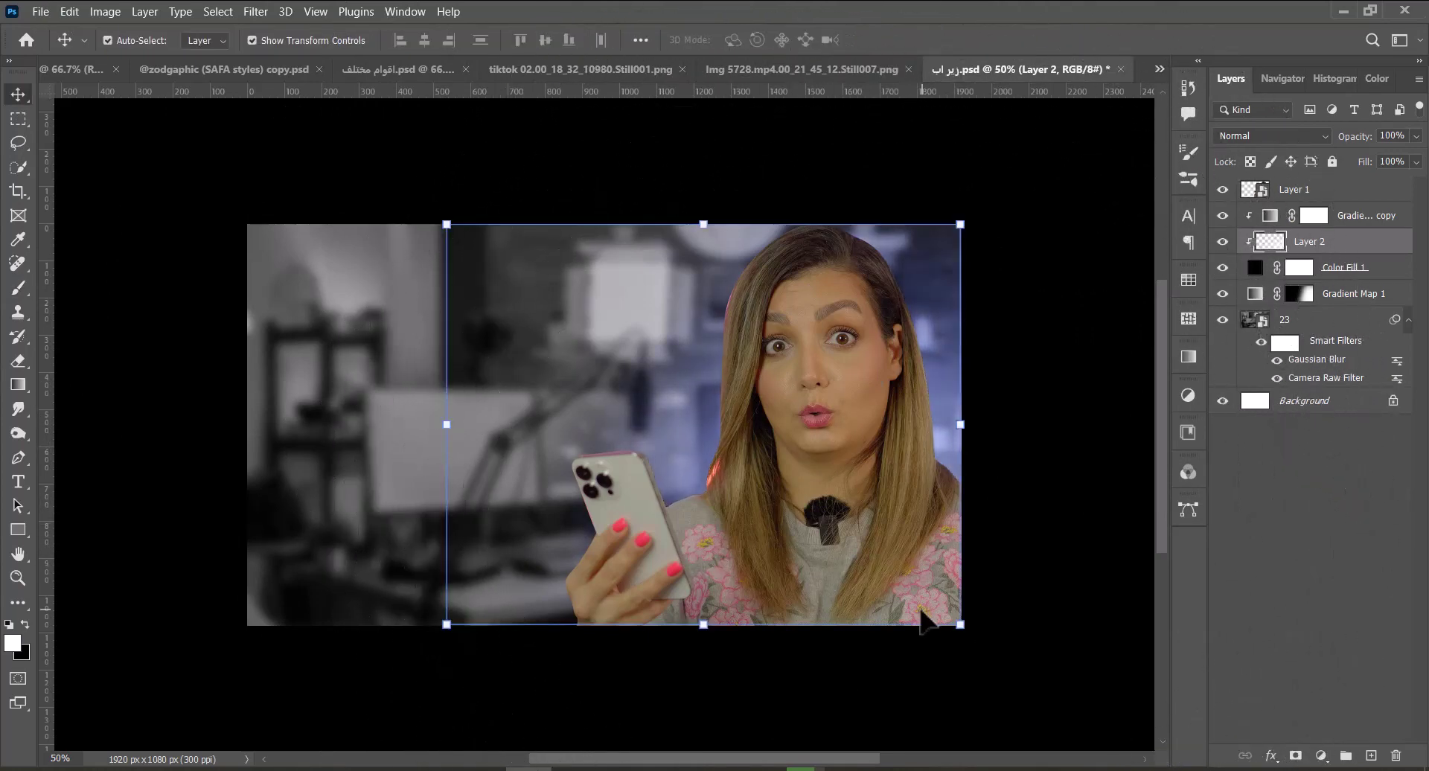
{"action": "type", "text": "b"}
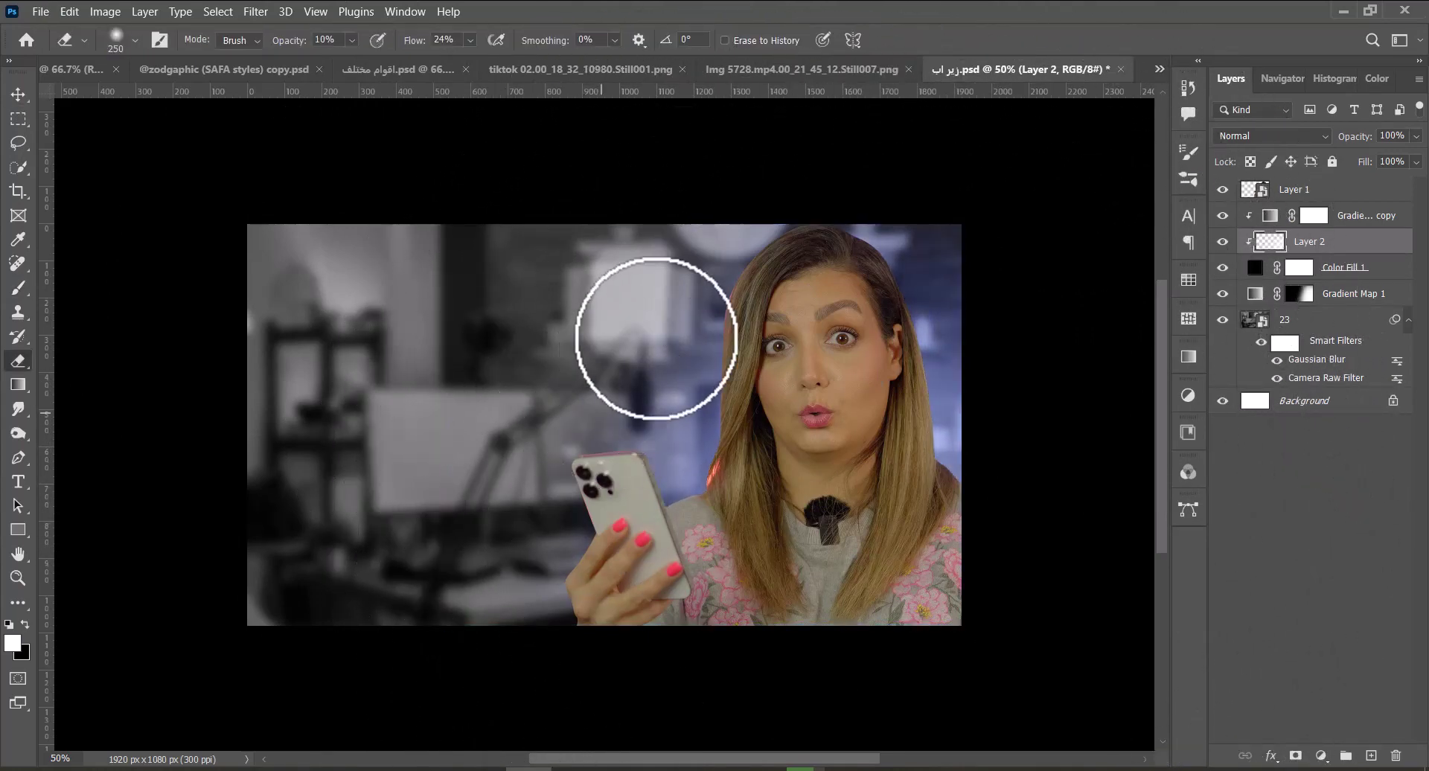
{"action": "type", "text": "v"}
{"action": "left_click", "coordinate": [681, 659]}
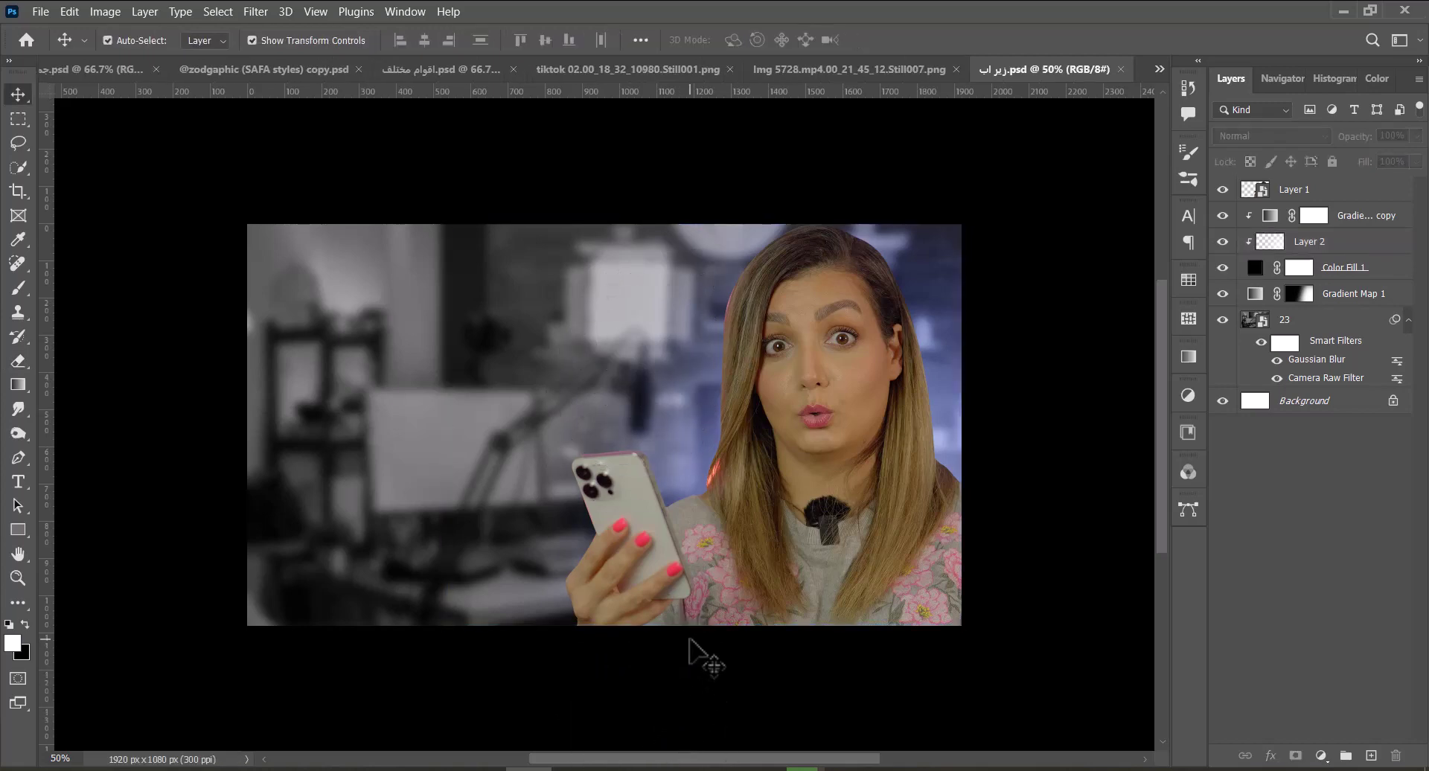
Toggle the visibility of Layer 2 to compare the background with and without the painted glow.
{"action": "left_click", "coordinate": [658, 365]}
{"action": "left_click", "coordinate": [1314, 246]}
{"action": "left_click", "coordinate": [1223, 242]}
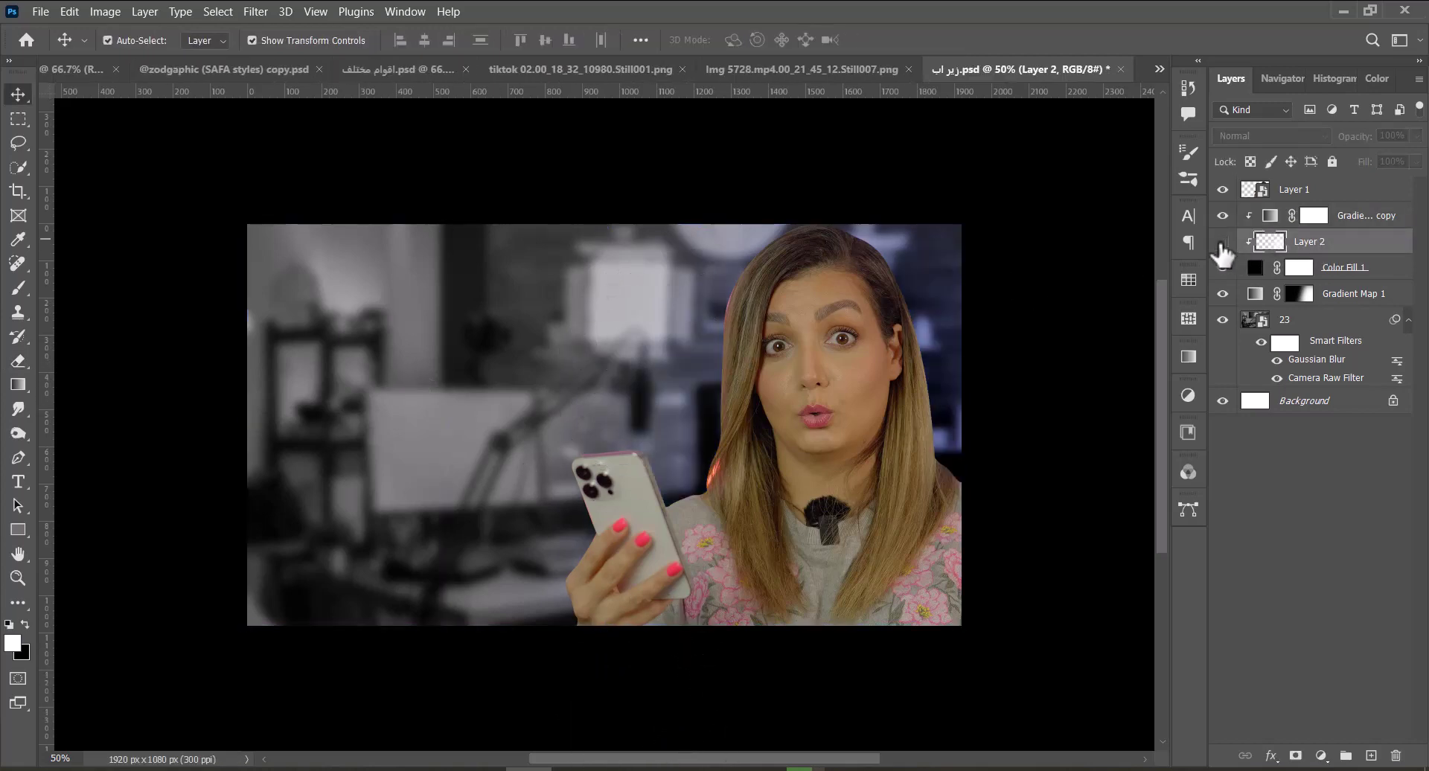
{"action": "left_click", "coordinate": [1223, 242]}
Brush black at 27% opacity over the left part of the Gradient Map 1 mask and save the document.
{"action": "left_click", "coordinate": [1298, 294]}
{"action": "key", "text": "b"}
{"action": "key", "text": "x"}
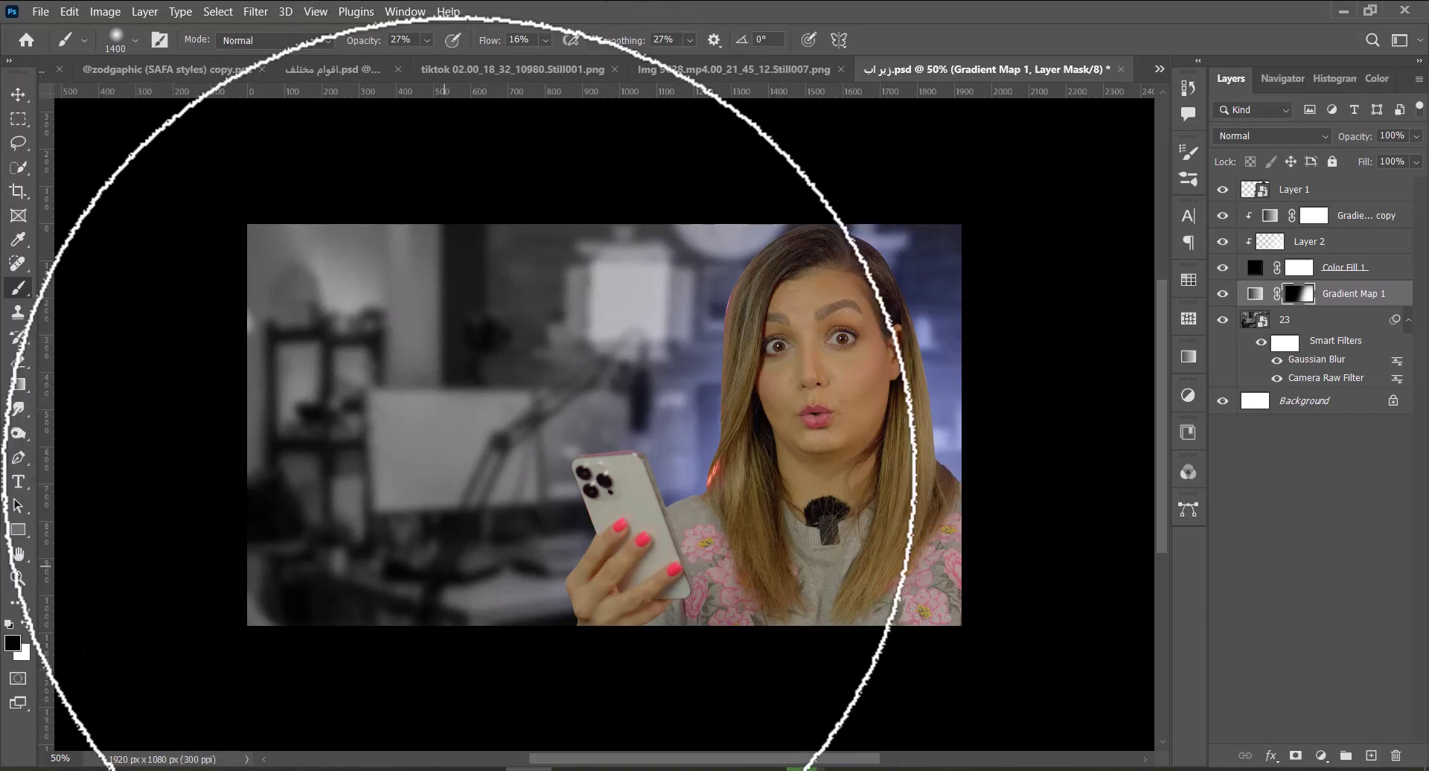
{"action": "key", "text": "v"}
{"action": "left_click", "coordinate": [1351, 366]}
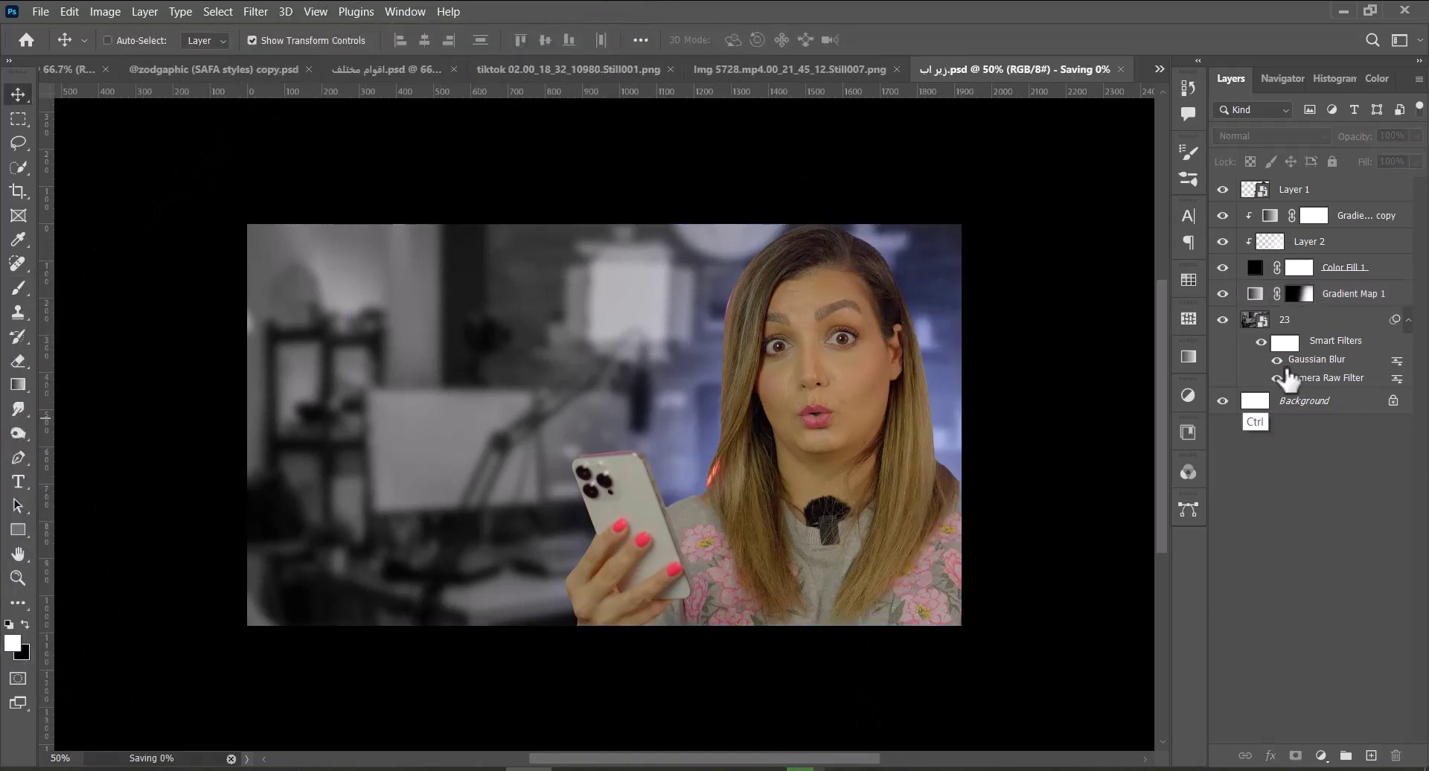
Add a pure red solid color fill above layer 23 and set its blend mode to Multiply.
{"action": "left_click", "coordinate": [1321, 755]}
{"action": "left_click", "coordinate": [1315, 437]}
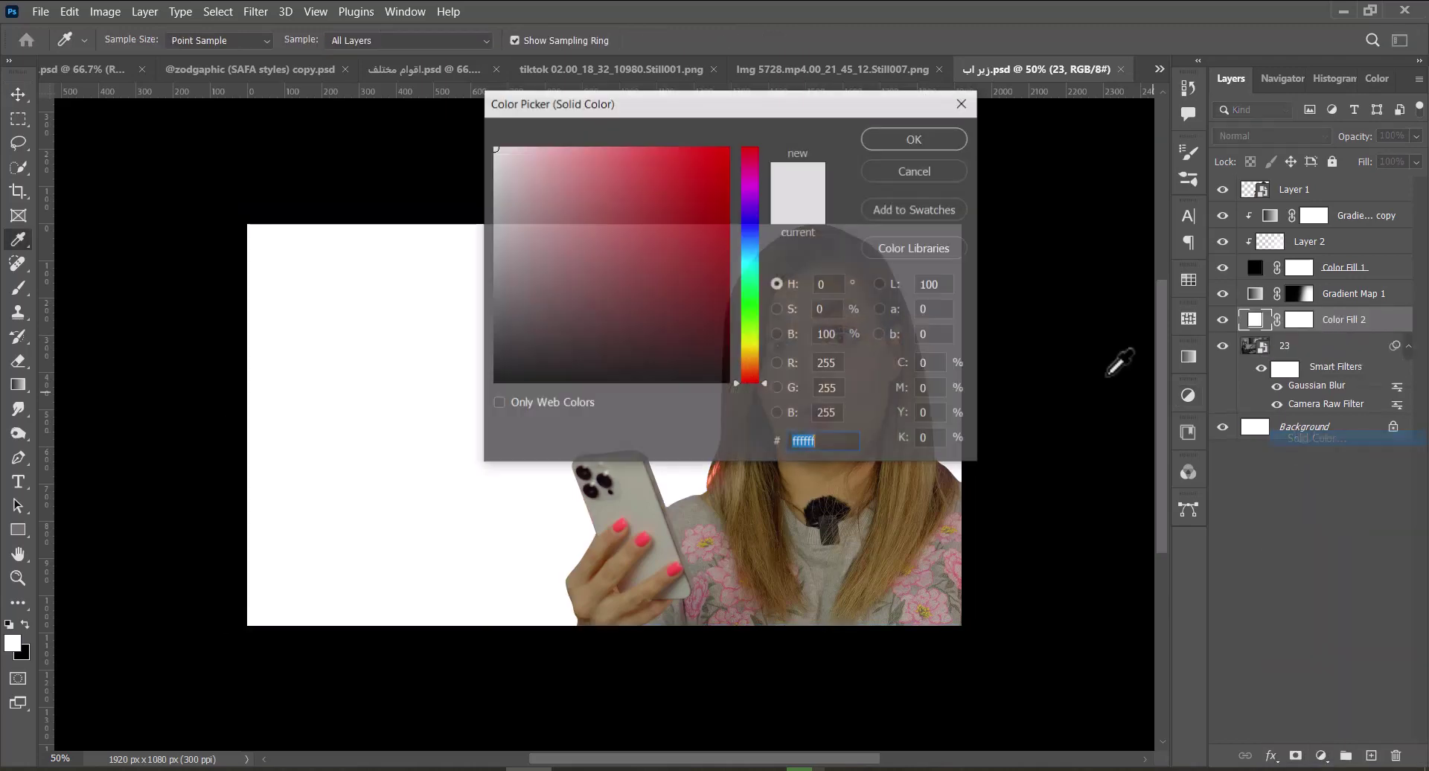
{"action": "left_click", "coordinate": [728, 149]}
{"action": "left_click", "coordinate": [947, 136]}
{"action": "left_click", "coordinate": [1258, 137]}
{"action": "left_click", "coordinate": [1235, 211]}
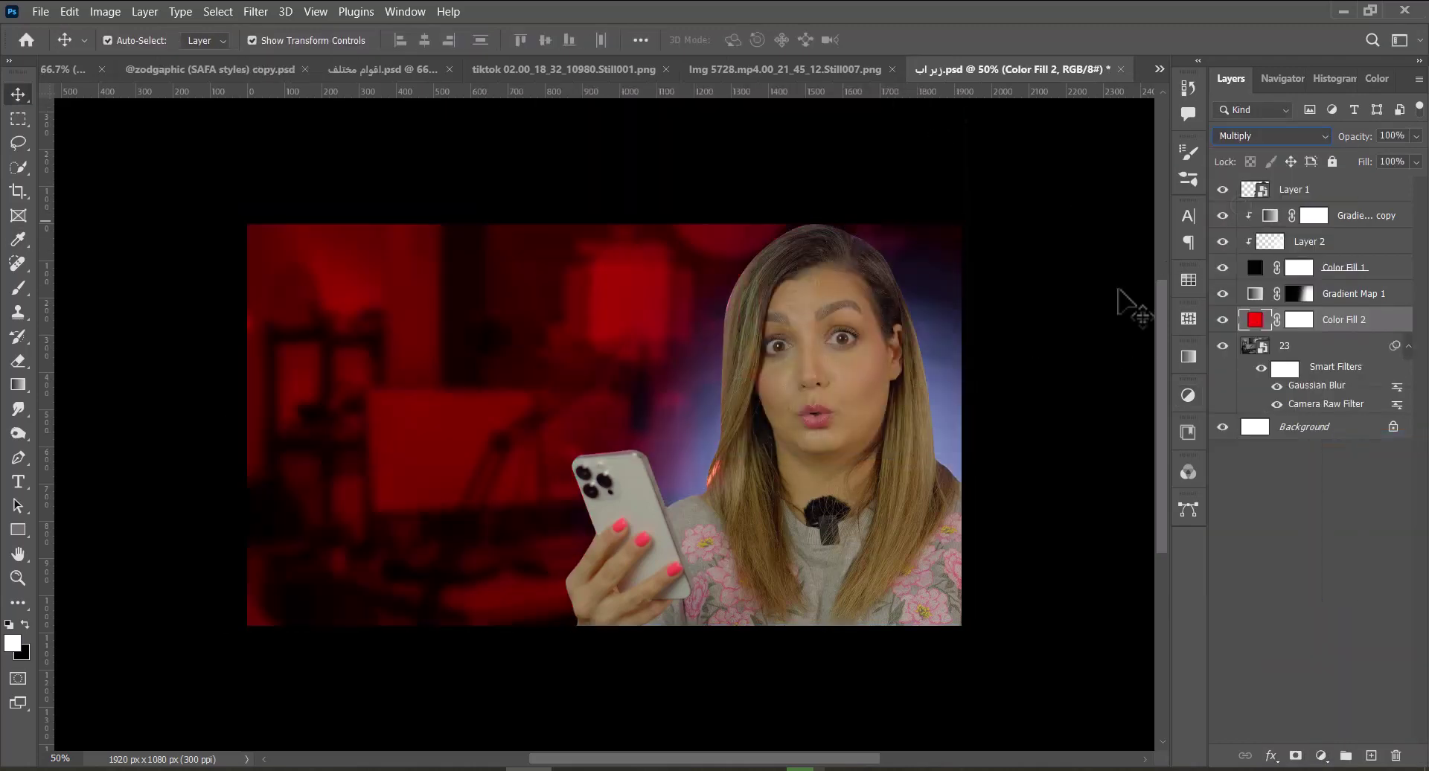
Invert the red fill's mask, brush white at 27% opacity over the left part of the background, and save the document.
{"action": "left_click", "coordinate": [1299, 320]}
{"action": "key", "text": "ctrl+i"}
{"action": "key", "text": "b"}
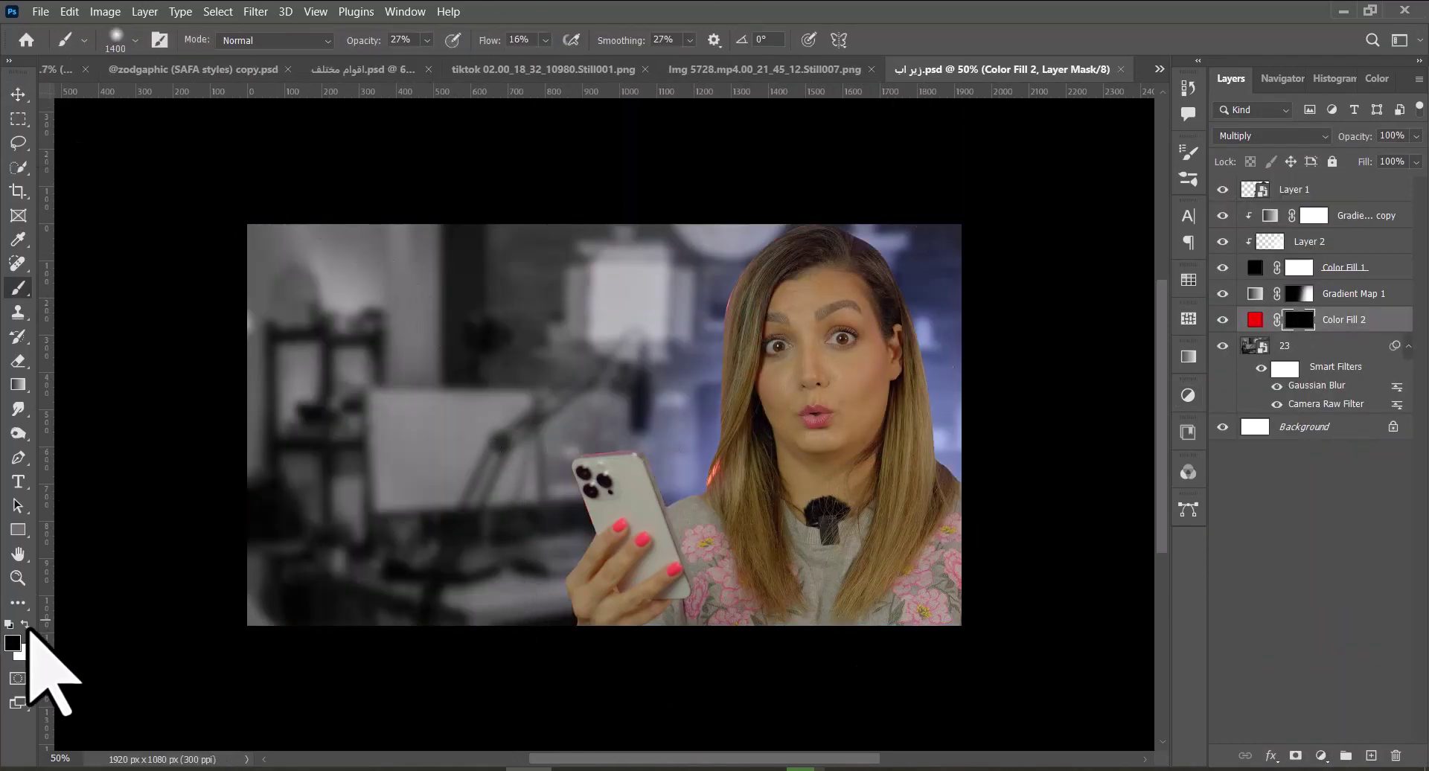
{"action": "left_click", "coordinate": [26, 626]}
{"action": "mouse_move", "coordinate": [371, 307]}
{"action": "left_mouse_down"}
{"action": "mouse_move", "coordinate": [350, 351]}
{"action": "mouse_move", "coordinate": [479, 354]}
{"action": "mouse_move", "coordinate": [551, 389]}
{"action": "mouse_move", "coordinate": [526, 335]}
{"action": "mouse_move", "coordinate": [290, 223]}
{"action": "mouse_move", "coordinate": [383, 350]}
{"action": "mouse_move", "coordinate": [409, 350]}
{"action": "mouse_move", "coordinate": [305, 253]}
{"action": "mouse_move", "coordinate": [365, 644]}
{"action": "mouse_move", "coordinate": [449, 303]}
{"action": "mouse_move", "coordinate": [335, 287]}
{"action": "mouse_move", "coordinate": [382, 543]}
{"action": "mouse_move", "coordinate": [321, 253]}
{"action": "left_mouse_up"}
{"action": "mouse_move", "coordinate": [391, 327]}
{"action": "left_mouse_down"}
{"action": "mouse_move", "coordinate": [494, 348]}
{"action": "mouse_move", "coordinate": [558, 283]}
{"action": "mouse_move", "coordinate": [432, 387]}
{"action": "left_mouse_up"}
{"action": "key", "text": "ctrl+s"}
Switch to the browser, translate "موبایل" from Persian to English, and search Yandex Images for "Mobile".
{"action": "key", "text": "alt+Tab"}
{"action": "left_click", "coordinate": [355, 22]}
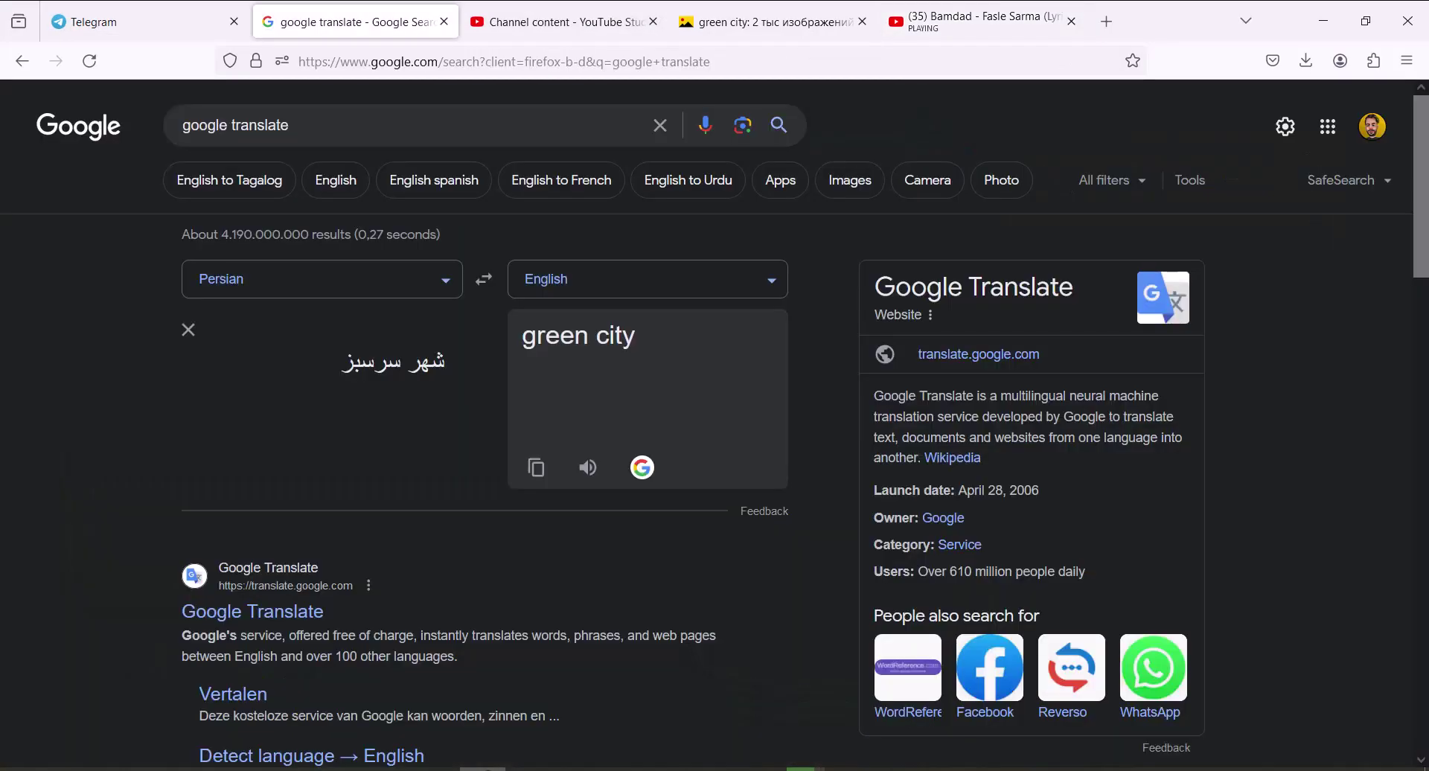
{"action": "type", "text": "موبایل"}
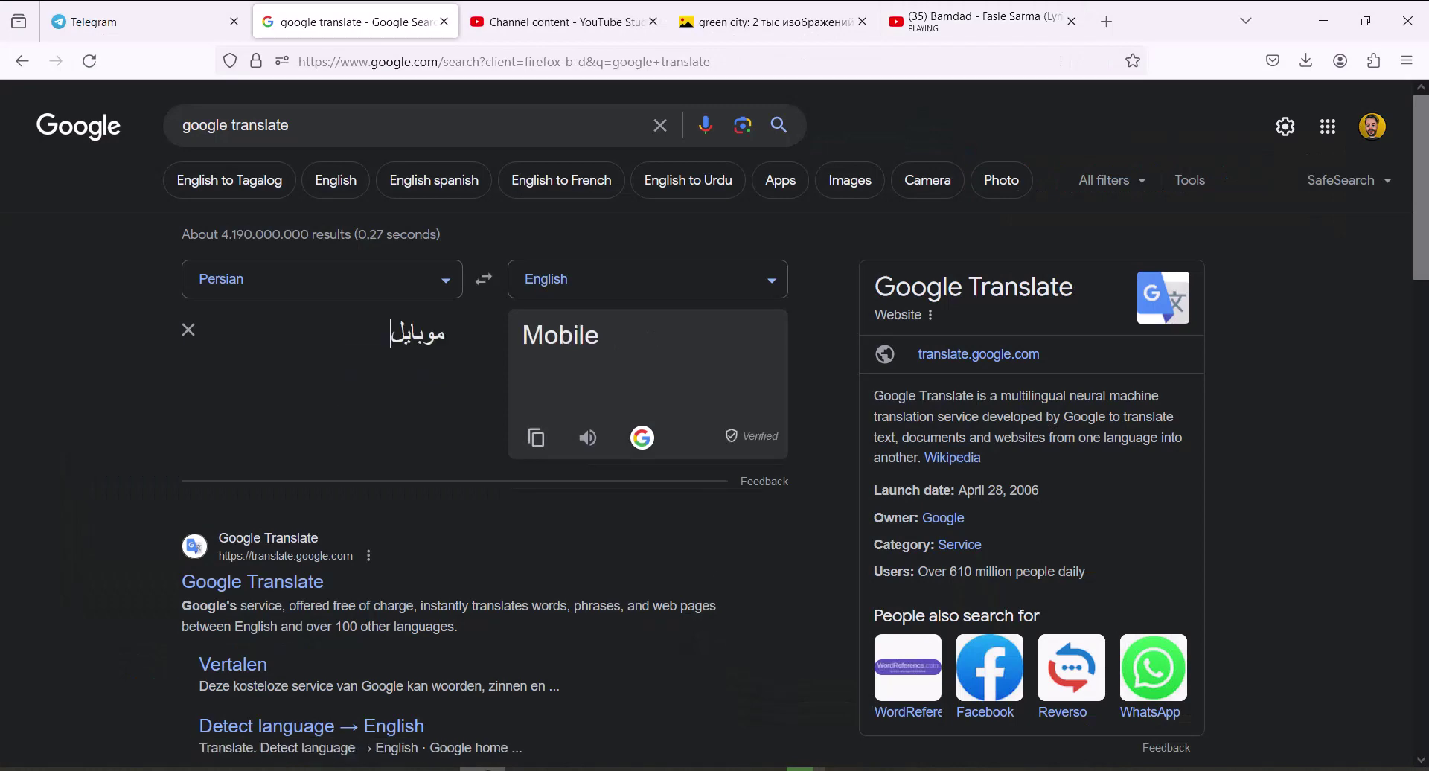
{"action": "left_click", "coordinate": [536, 438]}
{"action": "left_click", "coordinate": [774, 22]}
{"action": "triple_click", "coordinate": [442, 116]}
{"action": "key", "text": "ctrl+v"}
{"action": "key", "text": "Return"}
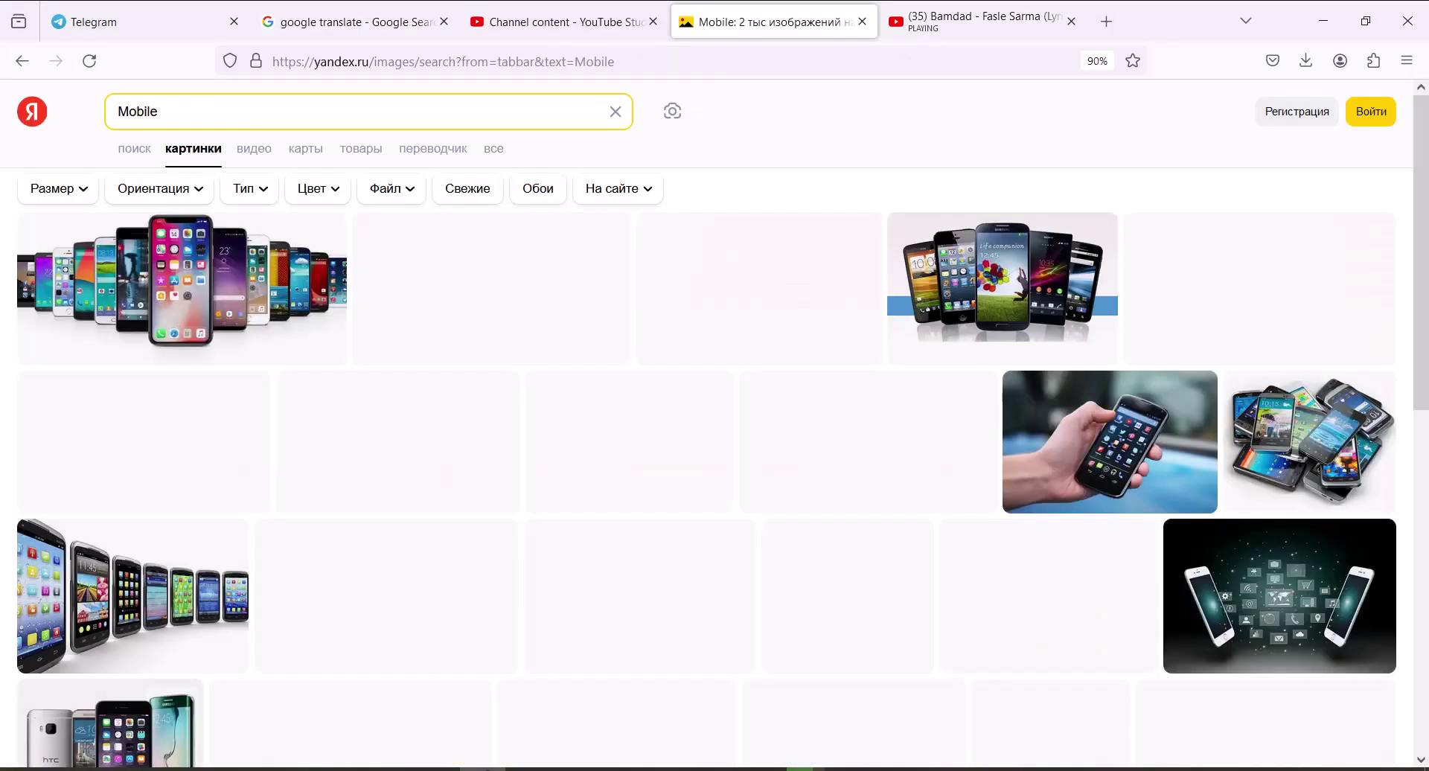
Translate "آیفون 13" into English and search Yandex Images for "iPhone 13".
{"action": "left_click", "coordinate": [357, 23]}
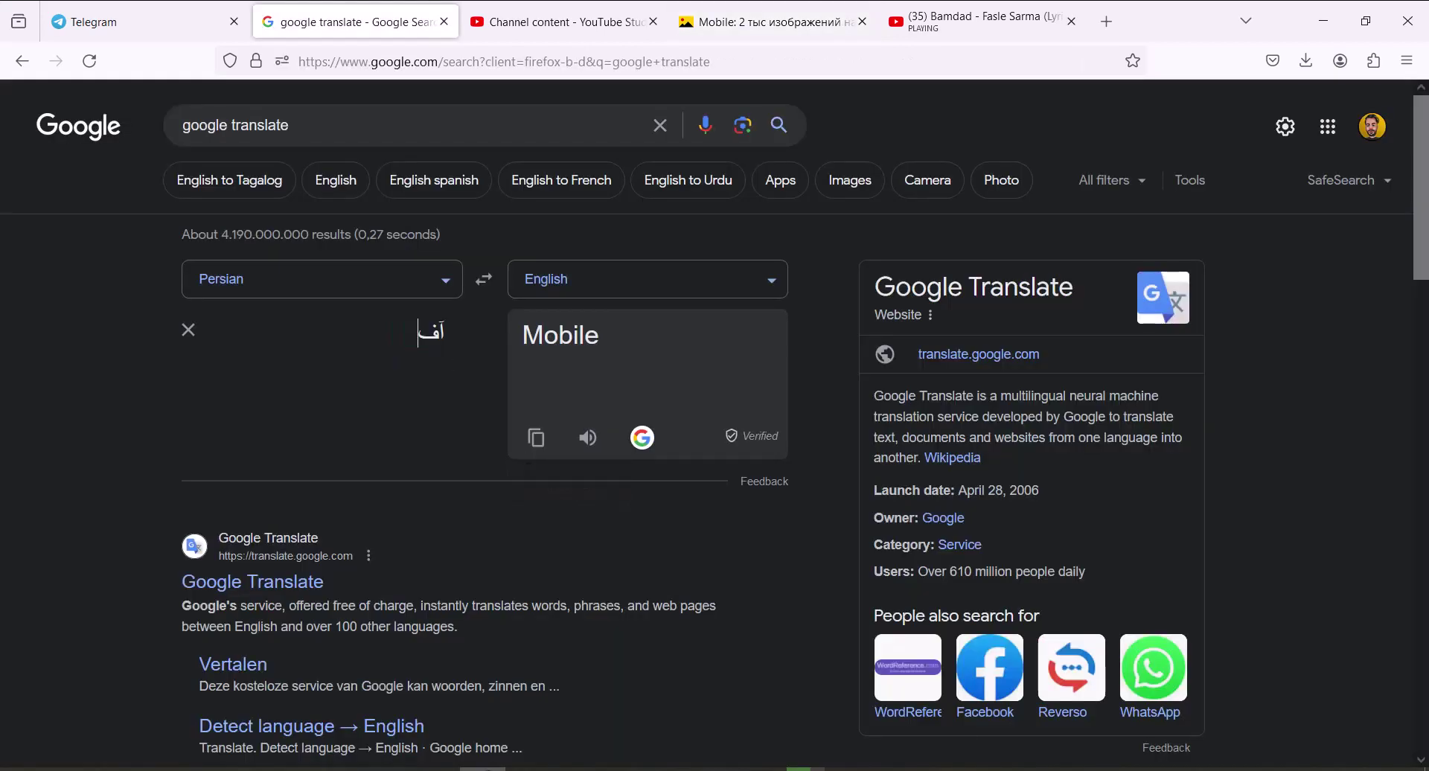
{"action": "type", "text": "آفون"}
{"action": "key", "text": "BackSpace"}
{"action": "key", "text": "BackSpace"}
{"action": "key", "text": "BackSpace"}
{"action": "type", "text": "یفون 13"}
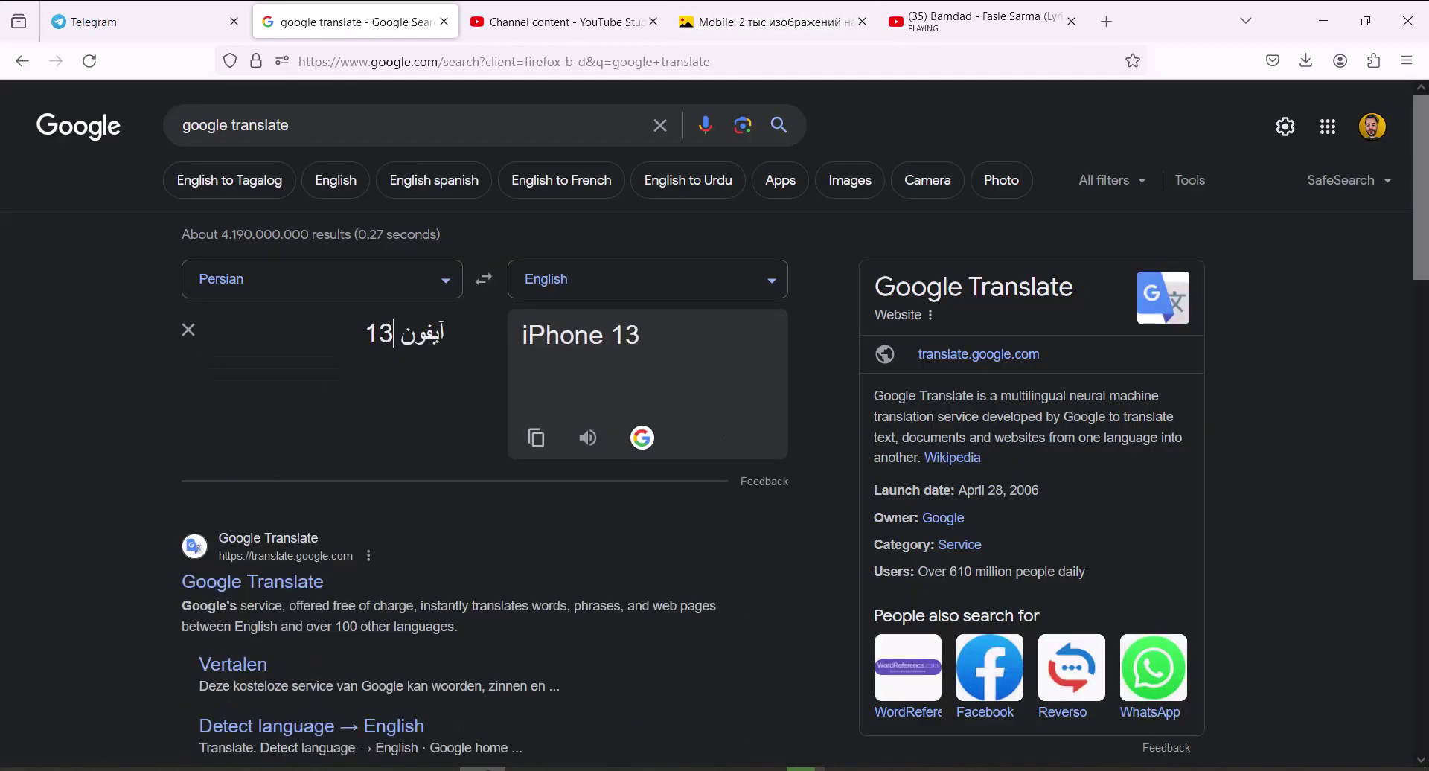
{"action": "left_click", "coordinate": [536, 438]}
{"action": "left_click", "coordinate": [770, 22]}
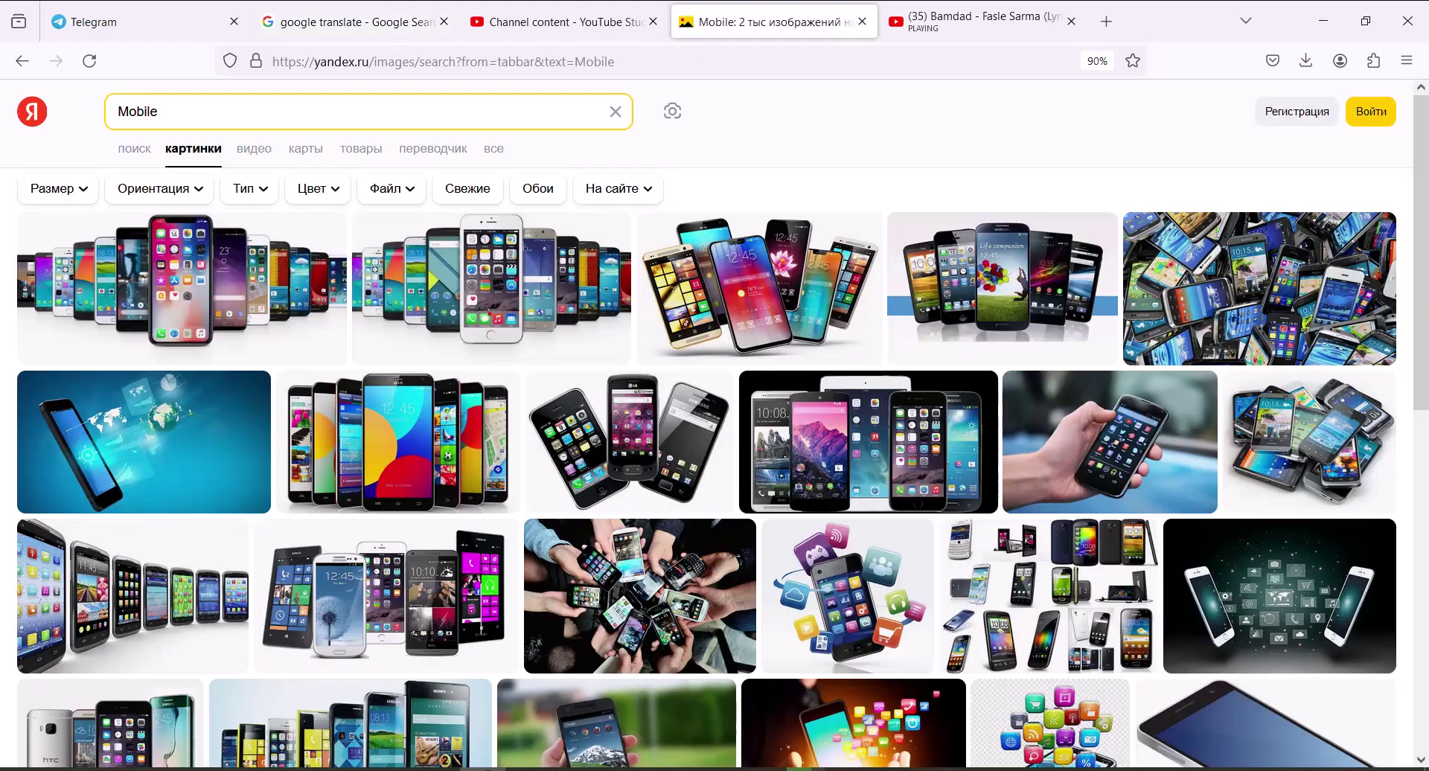
{"action": "double_click", "coordinate": [448, 112]}
{"action": "key", "text": "ctrl+v"}
{"action": "key", "text": "Return"}
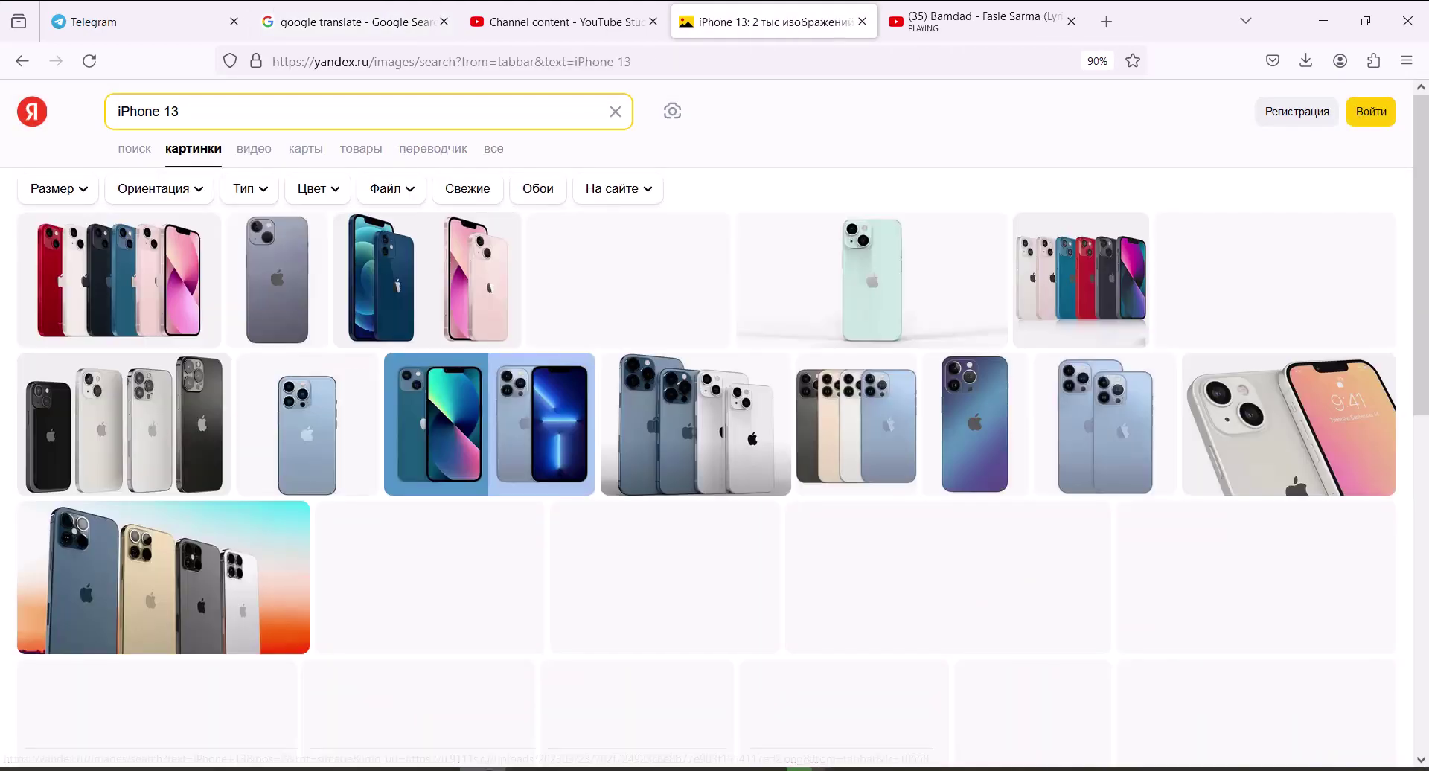
Open the Sierra Blue iPhone 13 Pro Max picture from the results and save it to the Desktop as a JPEG.
{"action": "scroll", "coordinate": [1263, 288], "scroll_direction": "down", "scroll_amount": 4}
{"action": "scroll", "coordinate": [536, 275], "scroll_direction": "down", "scroll_amount": 5}
{"action": "left_click", "coordinate": [350, 256]}
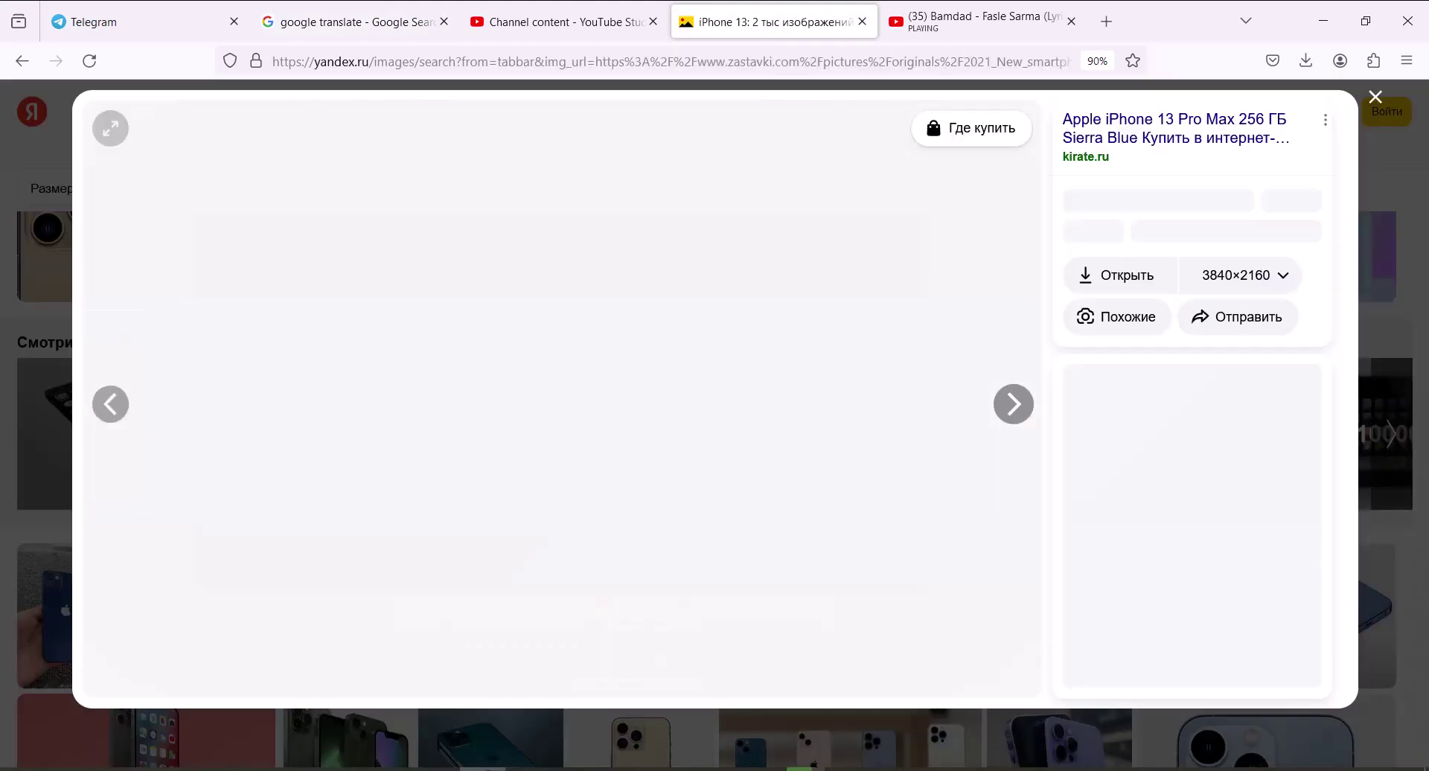
{"action": "right_click", "coordinate": [648, 361]}
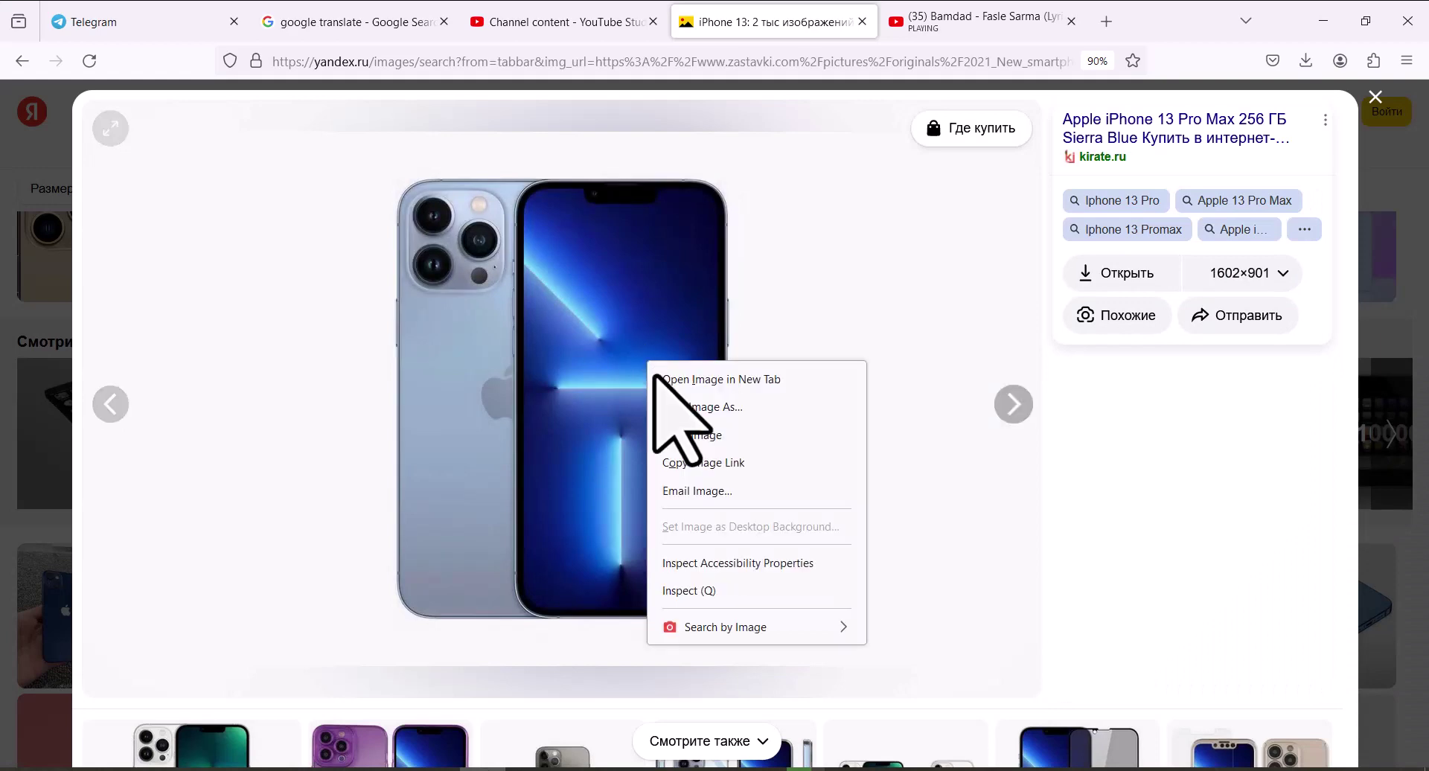
{"action": "left_click", "coordinate": [684, 408]}
{"action": "left_click", "coordinate": [757, 585]}
{"action": "right_click", "coordinate": [652, 385]}
{"action": "left_click", "coordinate": [686, 433]}
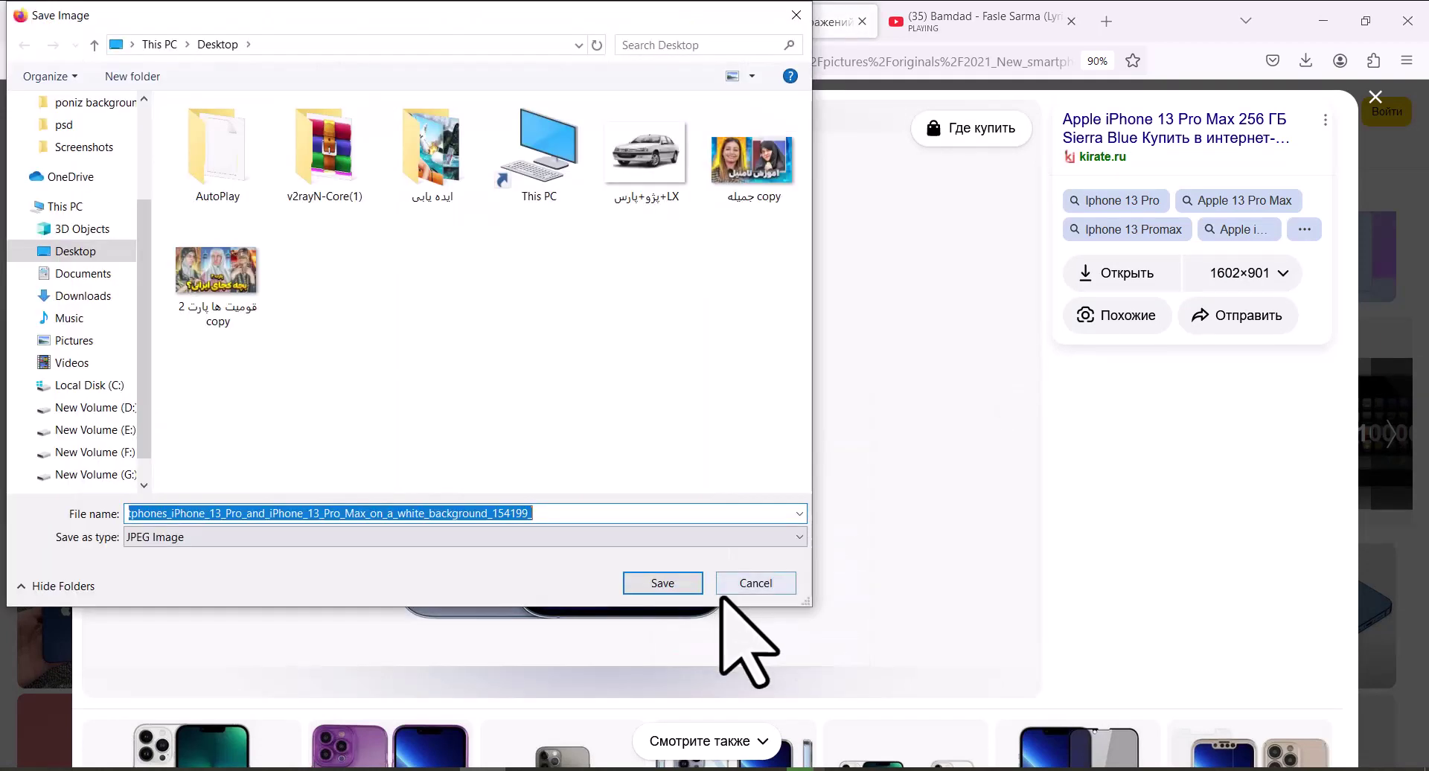
{"action": "left_click", "coordinate": [674, 584]}
Place the downloaded iPhone picture from the Desktop folder into the Photoshop document, move it above Layer 1, and save.
{"action": "key", "text": "ctrl+Tab"}
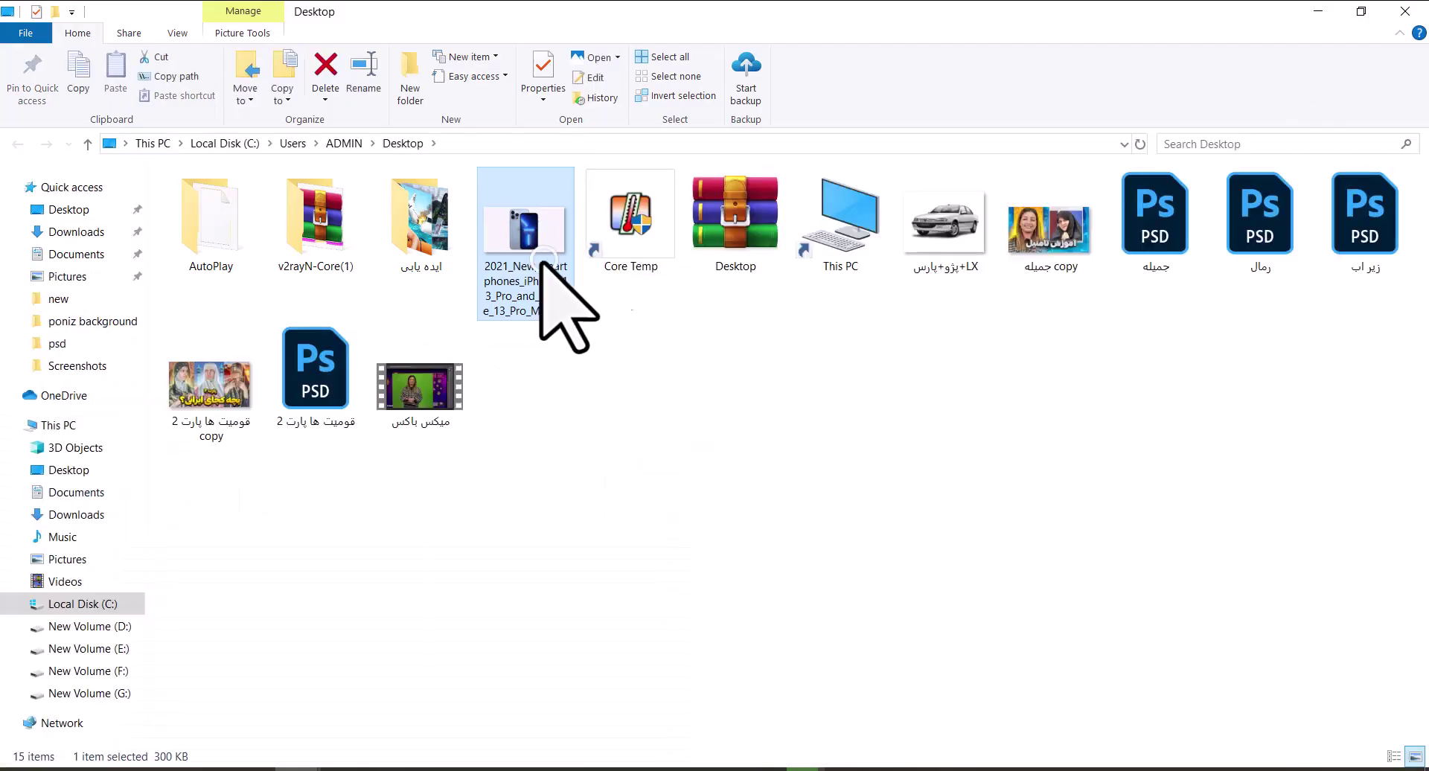
{"action": "left_click_drag", "start_coordinate": [567, 313], "coordinate": [592, 447]}
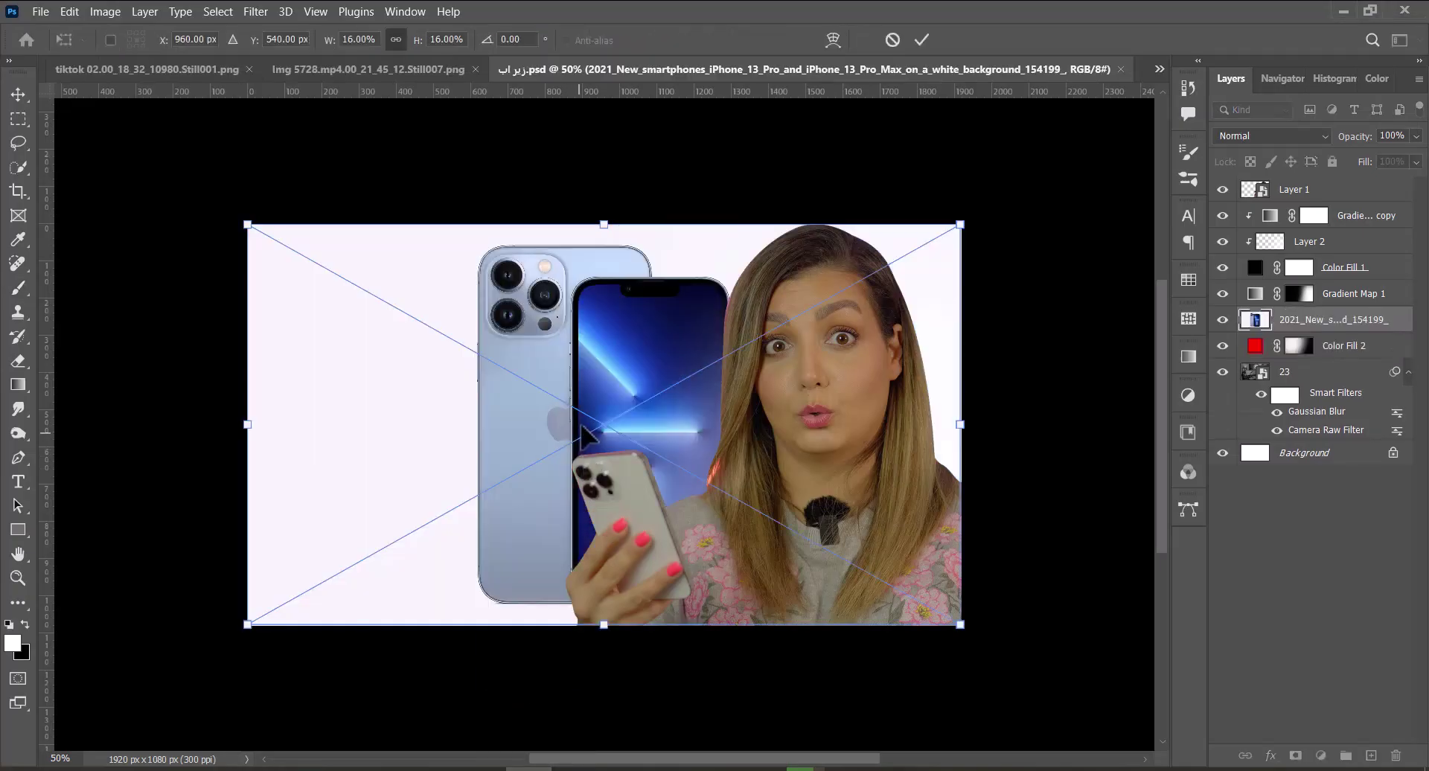
{"action": "key", "text": "Return"}
{"action": "left_click_drag", "start_coordinate": [1355, 322], "coordinate": [1409, 179]}
{"action": "key", "text": "ctrl+s"}
Trace the front iPhone's outline with the Pen tool and isolate it from its background as Layer 3.
{"action": "left_click_drag", "start_coordinate": [662, 304], "coordinate": [708, 316]}
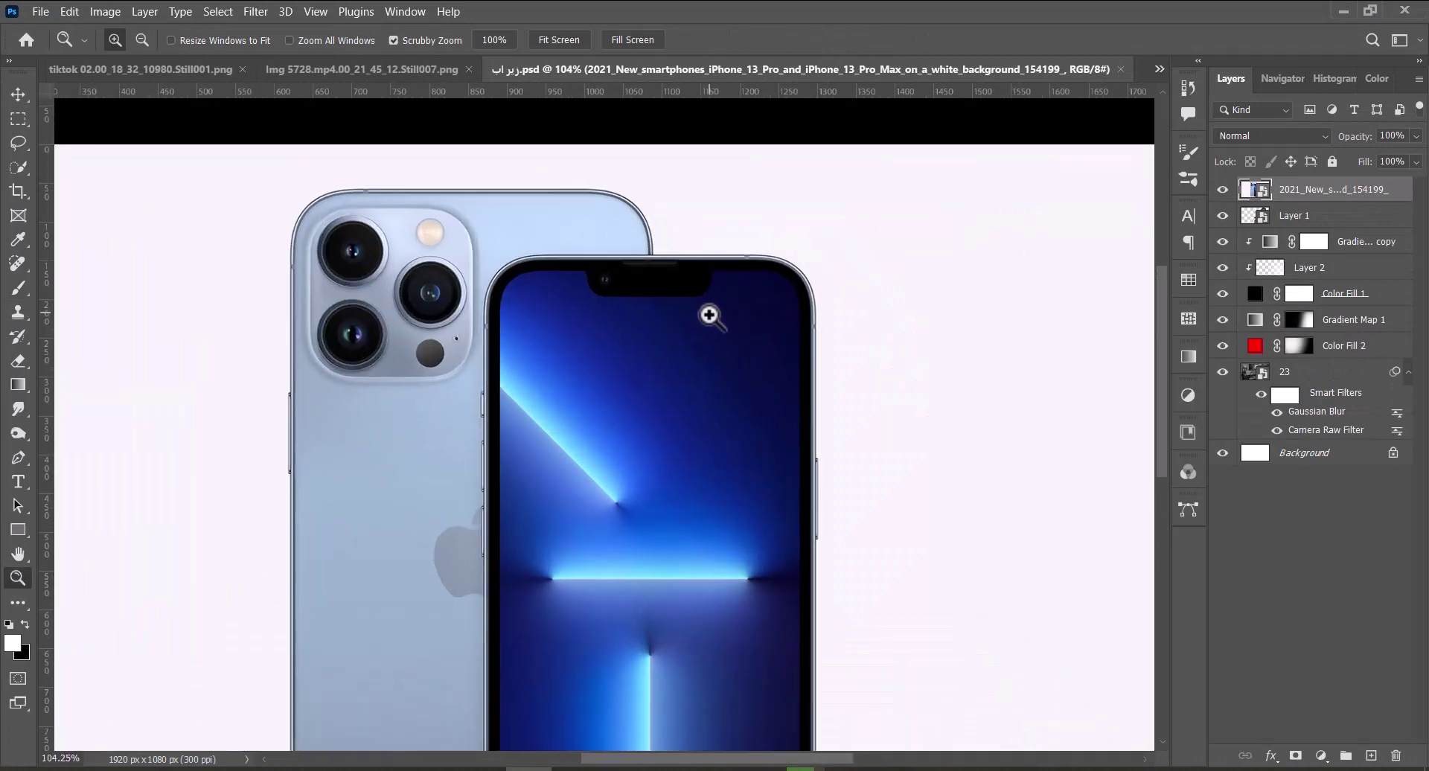
{"action": "key", "text": "p"}
{"action": "left_click_drag", "start_coordinate": [776, 265], "coordinate": [808, 286]}
{"action": "left_click", "coordinate": [775, 265]}
{"action": "scroll", "coordinate": [819, 272], "scroll_direction": "left", "scroll_amount": 3}
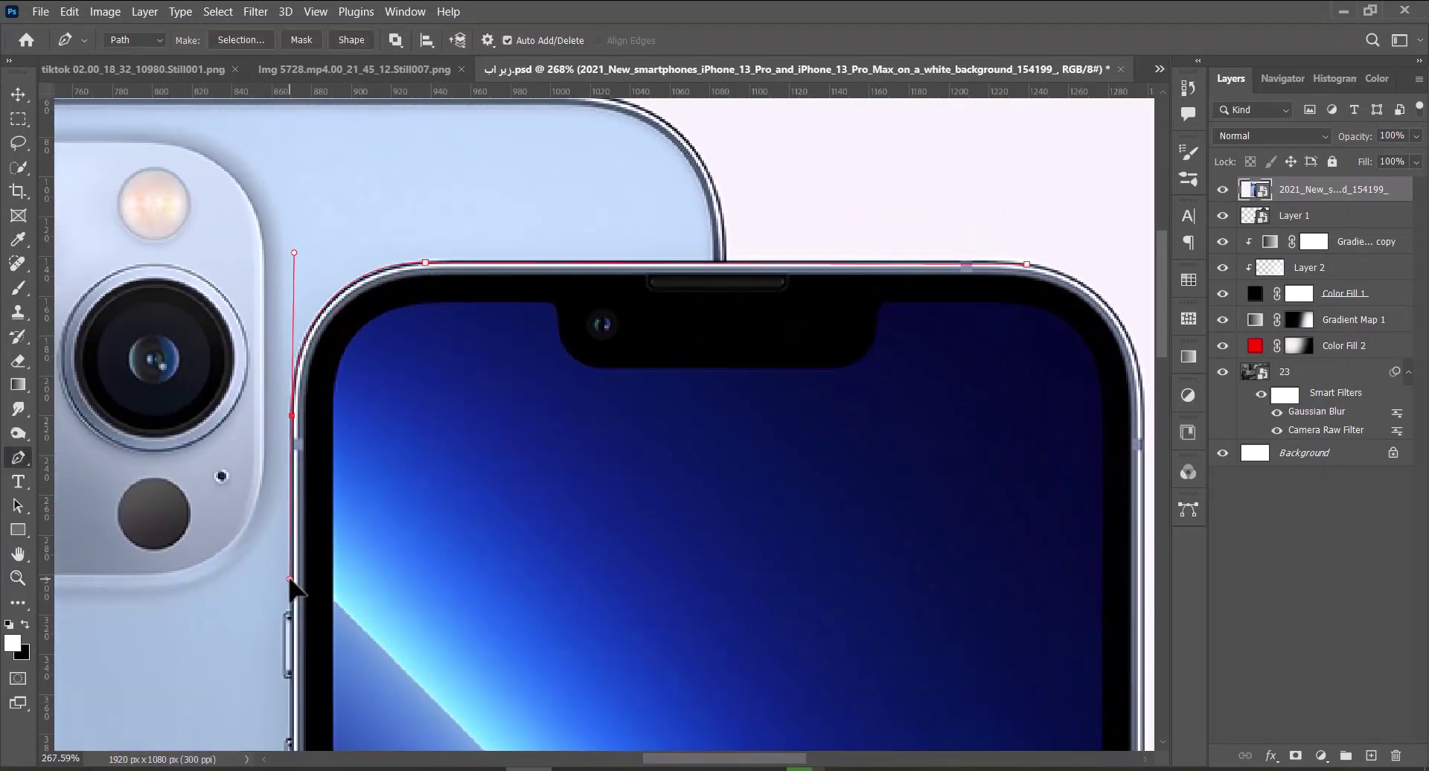
{"action": "left_click_drag", "start_coordinate": [314, 604], "coordinate": [285, 607]}
{"action": "left_click_drag", "start_coordinate": [335, 648], "coordinate": [426, 331]}
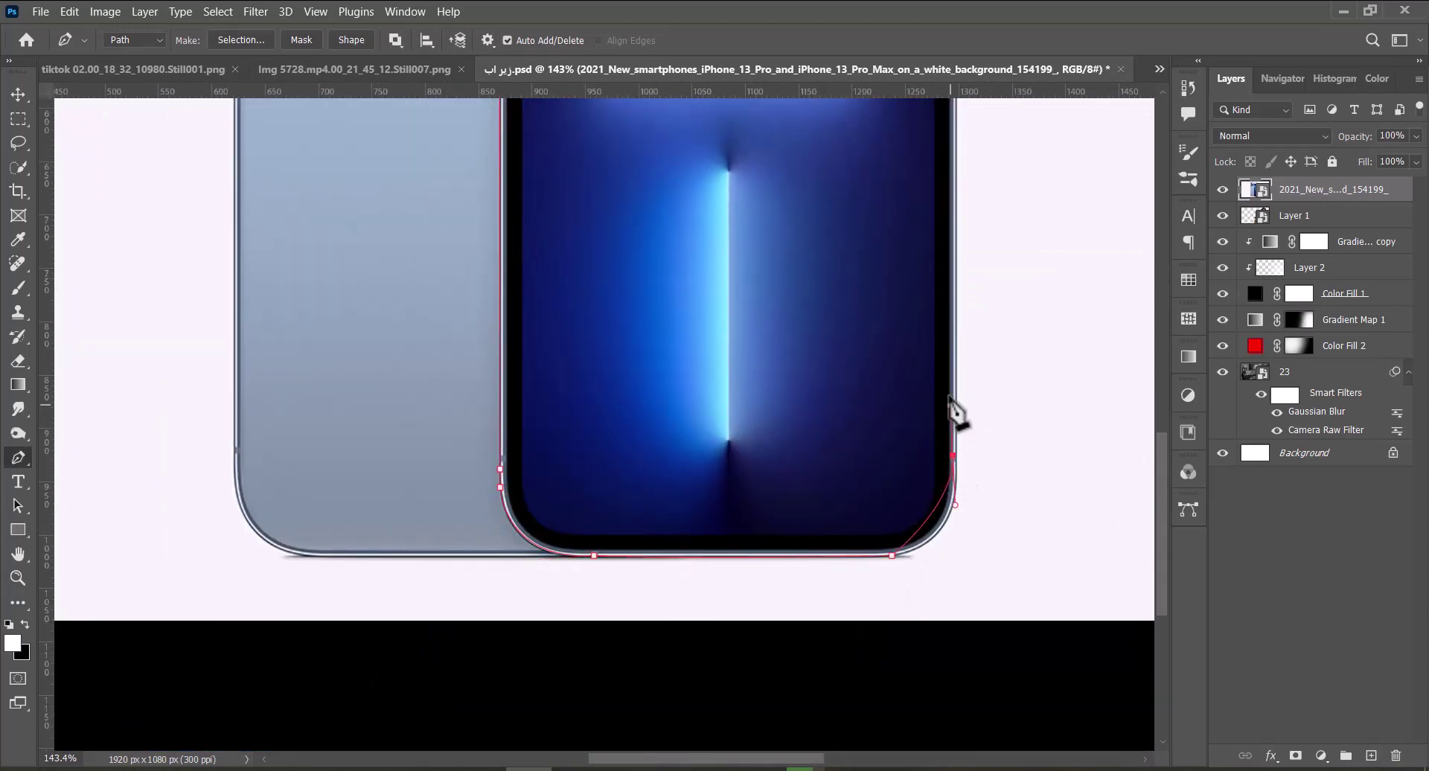
{"action": "left_click_drag", "start_coordinate": [960, 257], "coordinate": [916, 621]}
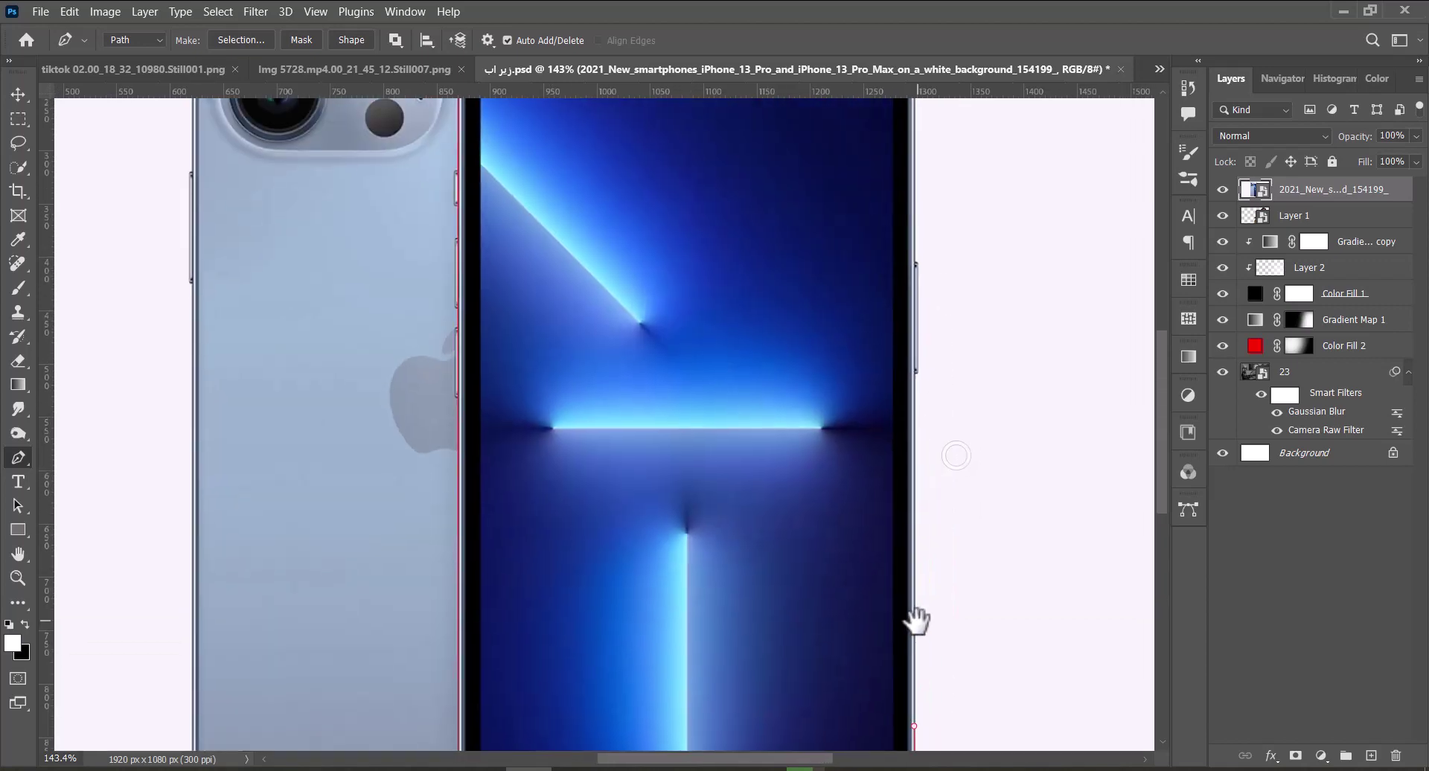
{"action": "left_click_drag", "start_coordinate": [931, 218], "coordinate": [891, 542]}
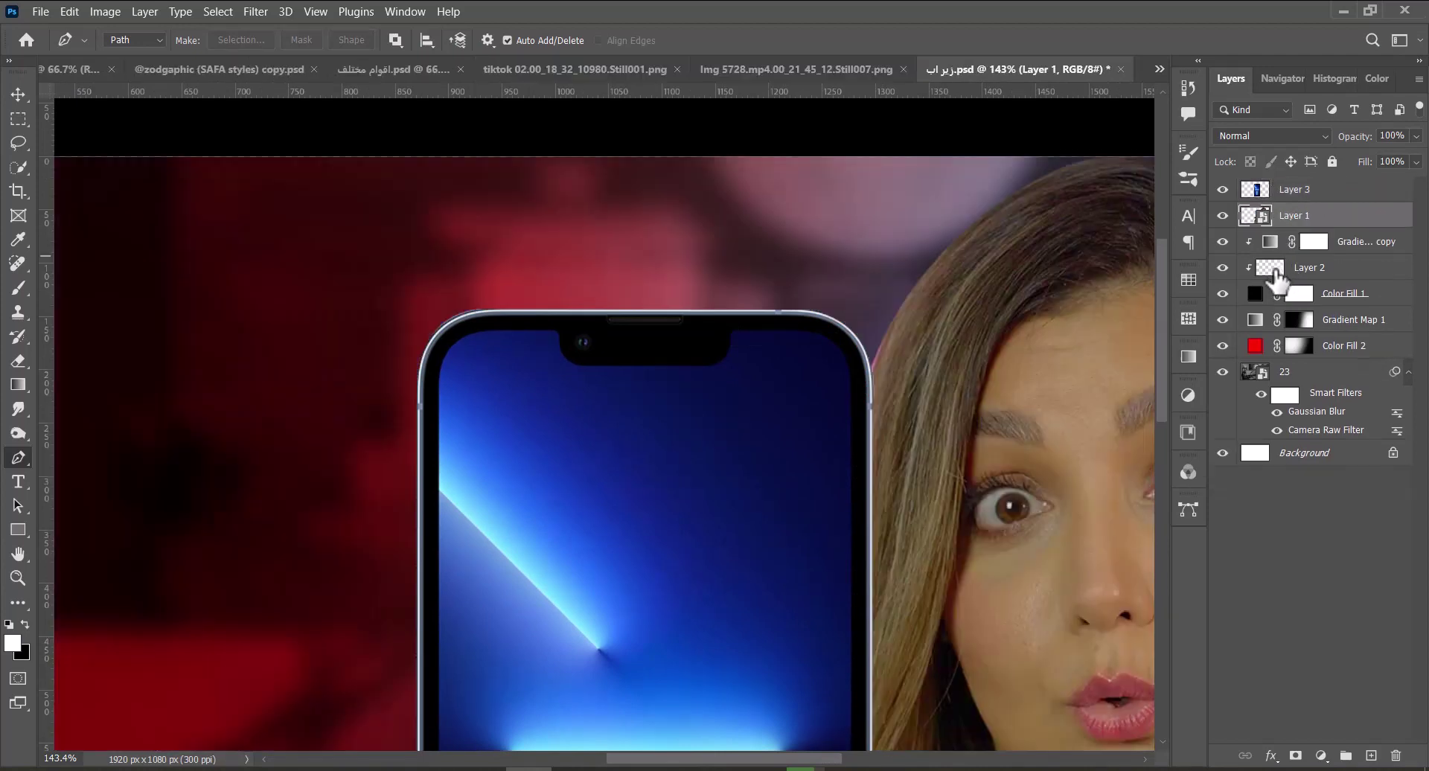
Trace the phone's screen area around the notch with the Pen tool and convert the path to a selection.
{"action": "key", "text": "z"}
{"action": "left_click", "coordinate": [601, 343]}
{"action": "key", "text": "ctrl+s"}
{"action": "left_click_drag", "start_coordinate": [600, 343], "coordinate": [623, 364]}
{"action": "key", "text": "p"}
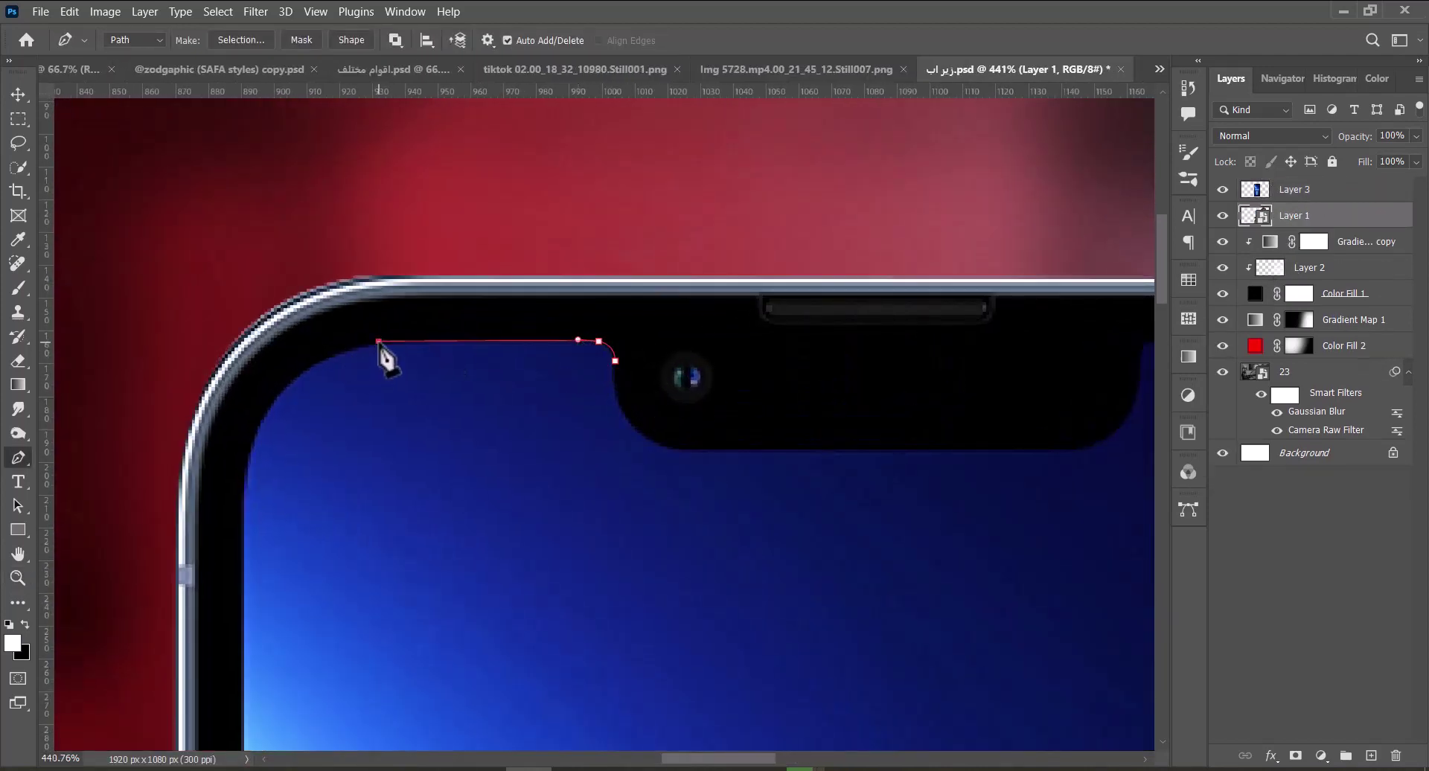
{"action": "scroll", "coordinate": [379, 356], "scroll_direction": "down", "scroll_amount": 2}
{"action": "left_click_drag", "start_coordinate": [318, 578], "coordinate": [325, 269]}
{"action": "left_click_drag", "start_coordinate": [405, 692], "coordinate": [477, 328]}
{"action": "left_click_drag", "start_coordinate": [454, 477], "coordinate": [532, 483]}
{"action": "left_click", "coordinate": [451, 446], "text": "shift"}
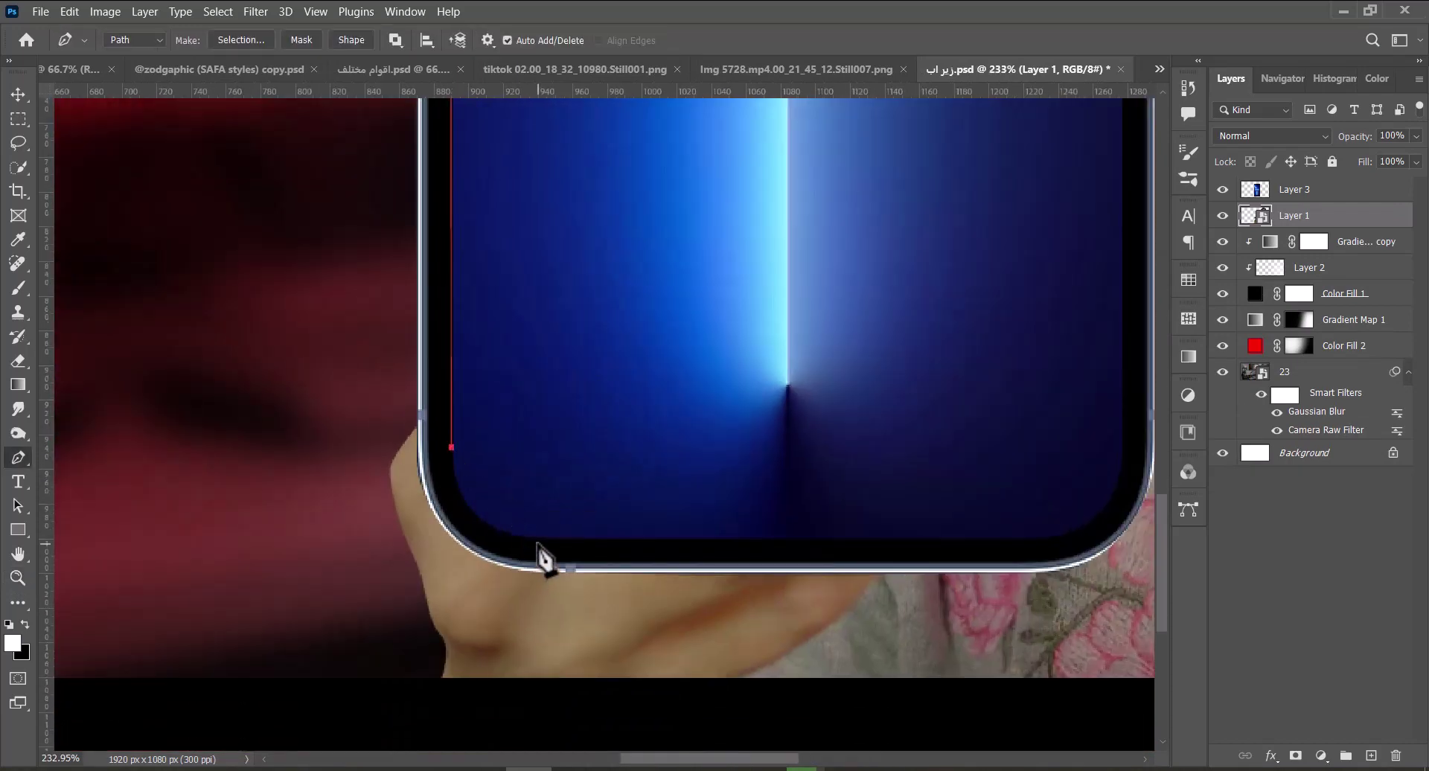
{"action": "scroll", "coordinate": [770, 529], "scroll_direction": "right", "scroll_amount": 5}
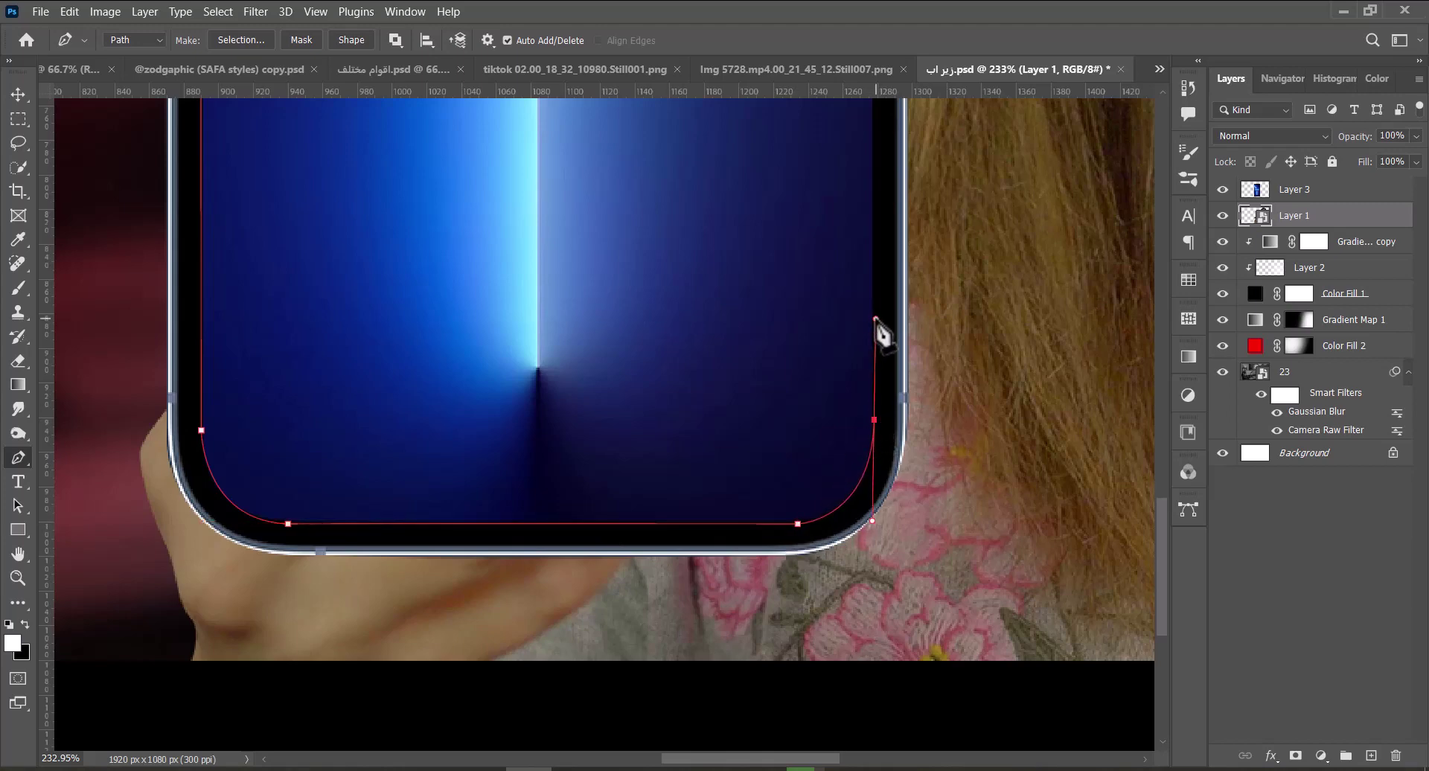
{"action": "scroll", "coordinate": [878, 331], "scroll_direction": "up", "scroll_amount": 15}
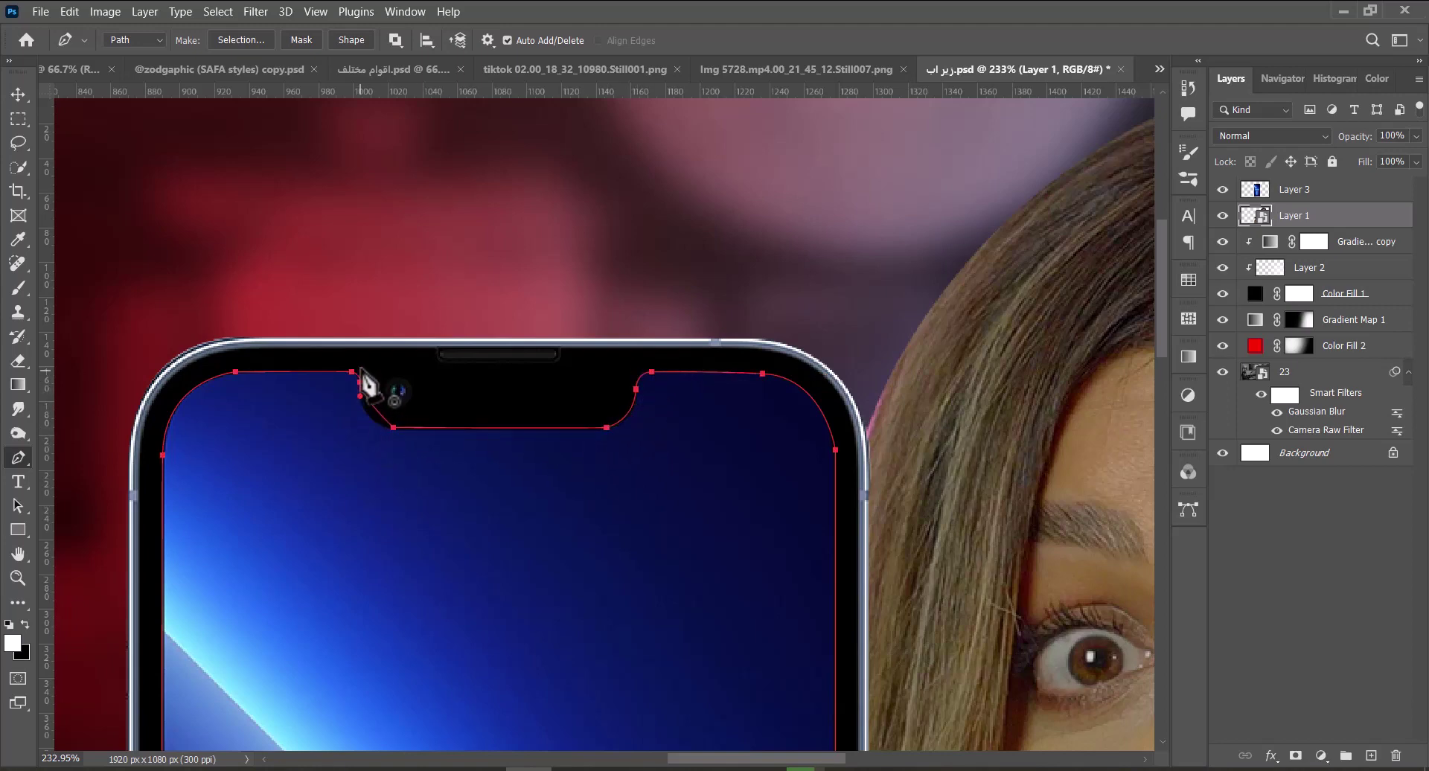
{"action": "key", "text": "ctrl+Return"}
{"action": "key", "text": "ctrl+0"}
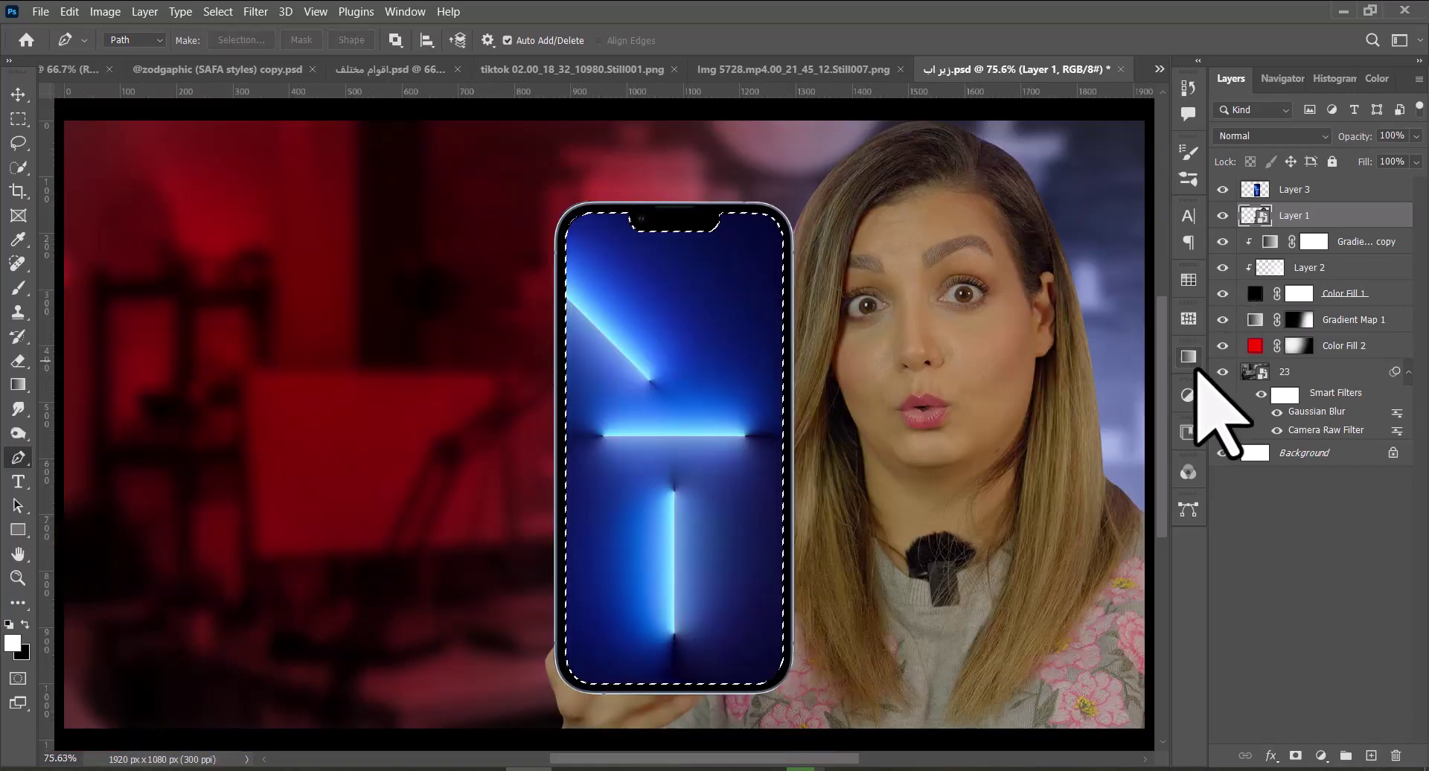
Fill the screen selection with white on a new layer above Layer 3 and deselect.
{"action": "left_click", "coordinate": [1374, 752]}
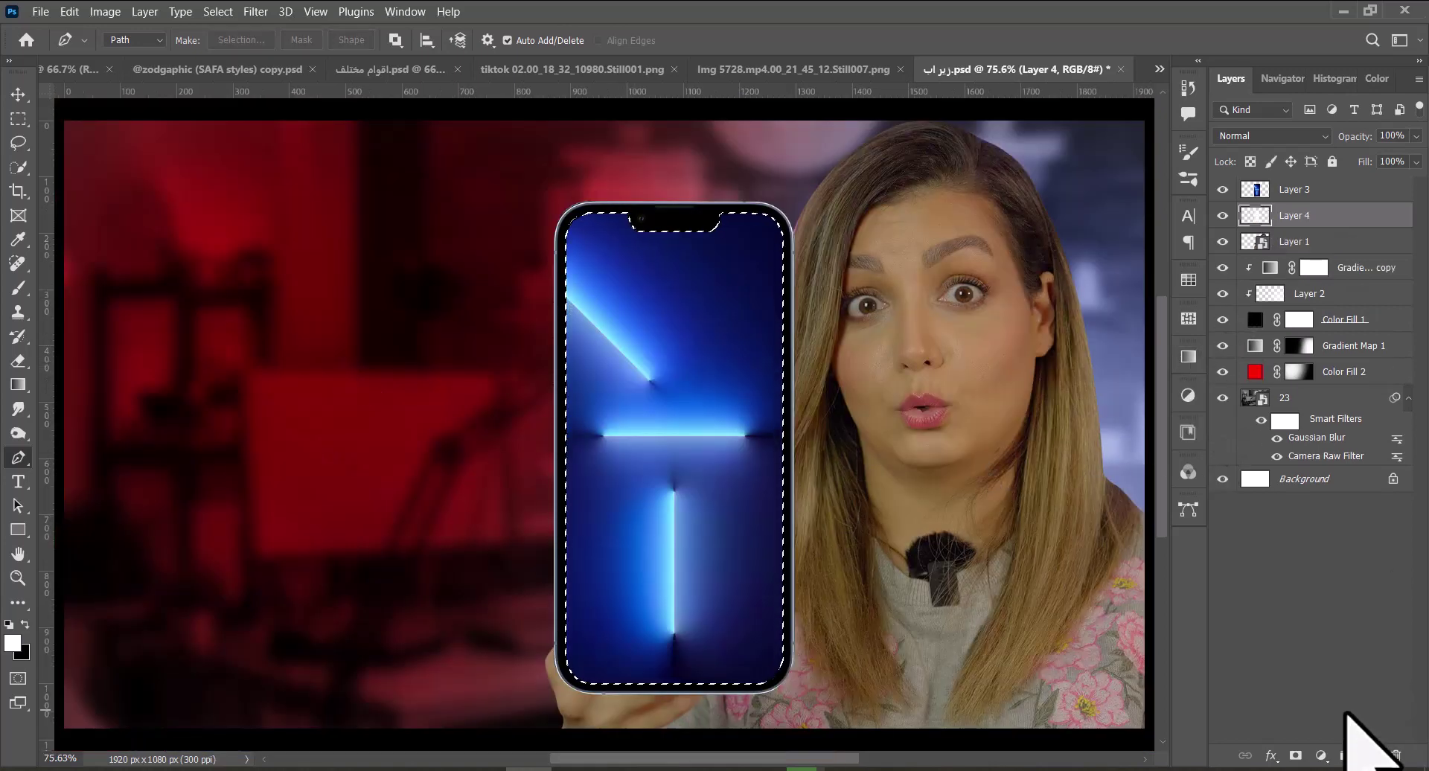
{"action": "left_click_drag", "start_coordinate": [1283, 178], "coordinate": [1283, 185]}
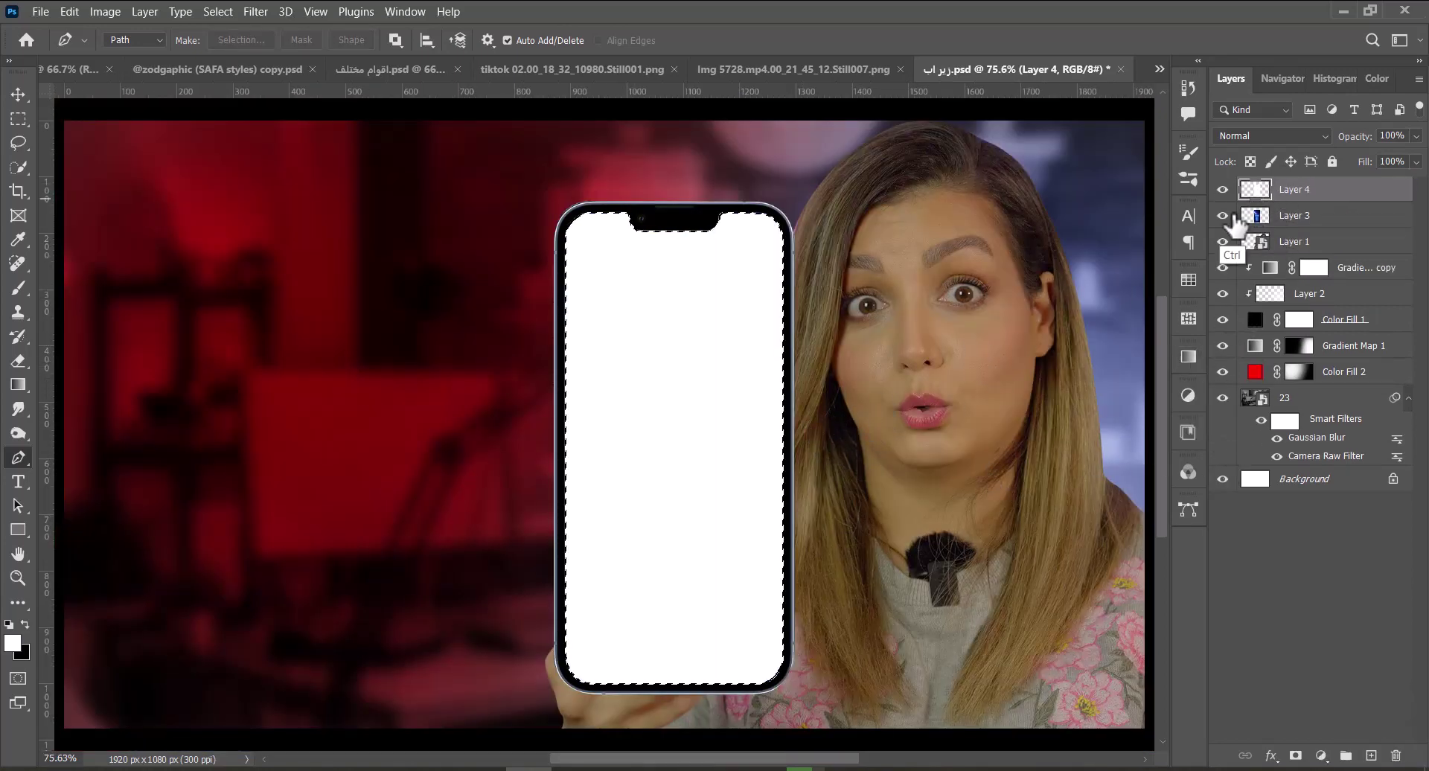
{"action": "key", "text": "ctrl+d"}
Move Layers 3 and 4 together to the left of the woman, scale them to 127.55% and rotate them -4.94°.
{"action": "left_click", "coordinate": [1308, 216], "text": "ctrl"}
{"action": "key", "text": "v"}
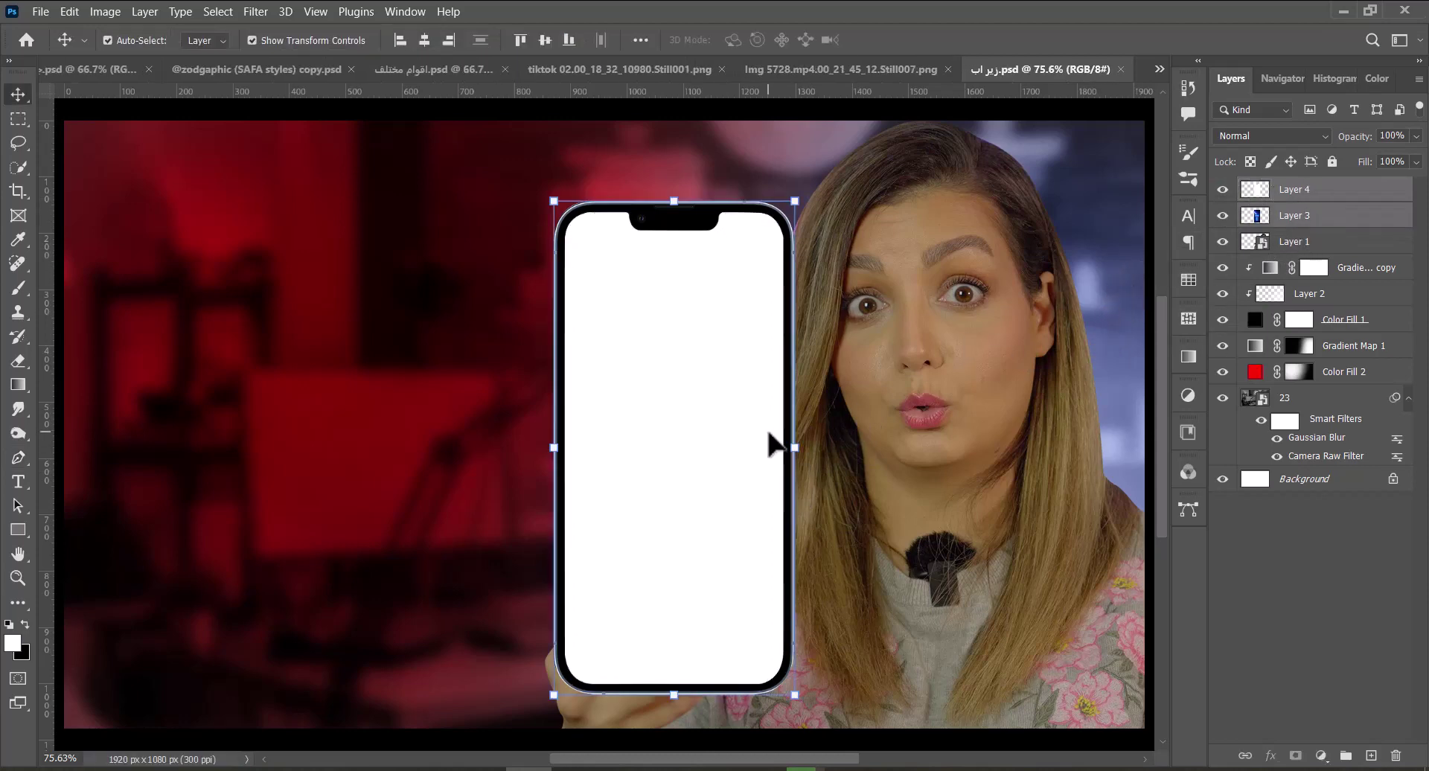
{"action": "left_click_drag", "start_coordinate": [795, 447], "coordinate": [480, 449]}
{"action": "key", "text": "ctrl+z"}
{"action": "left_click_drag", "start_coordinate": [725, 446], "coordinate": [338, 422]}
{"action": "left_click_drag", "start_coordinate": [474, 422], "coordinate": [518, 386]}
{"action": "left_click_drag", "start_coordinate": [368, 369], "coordinate": [377, 376]}
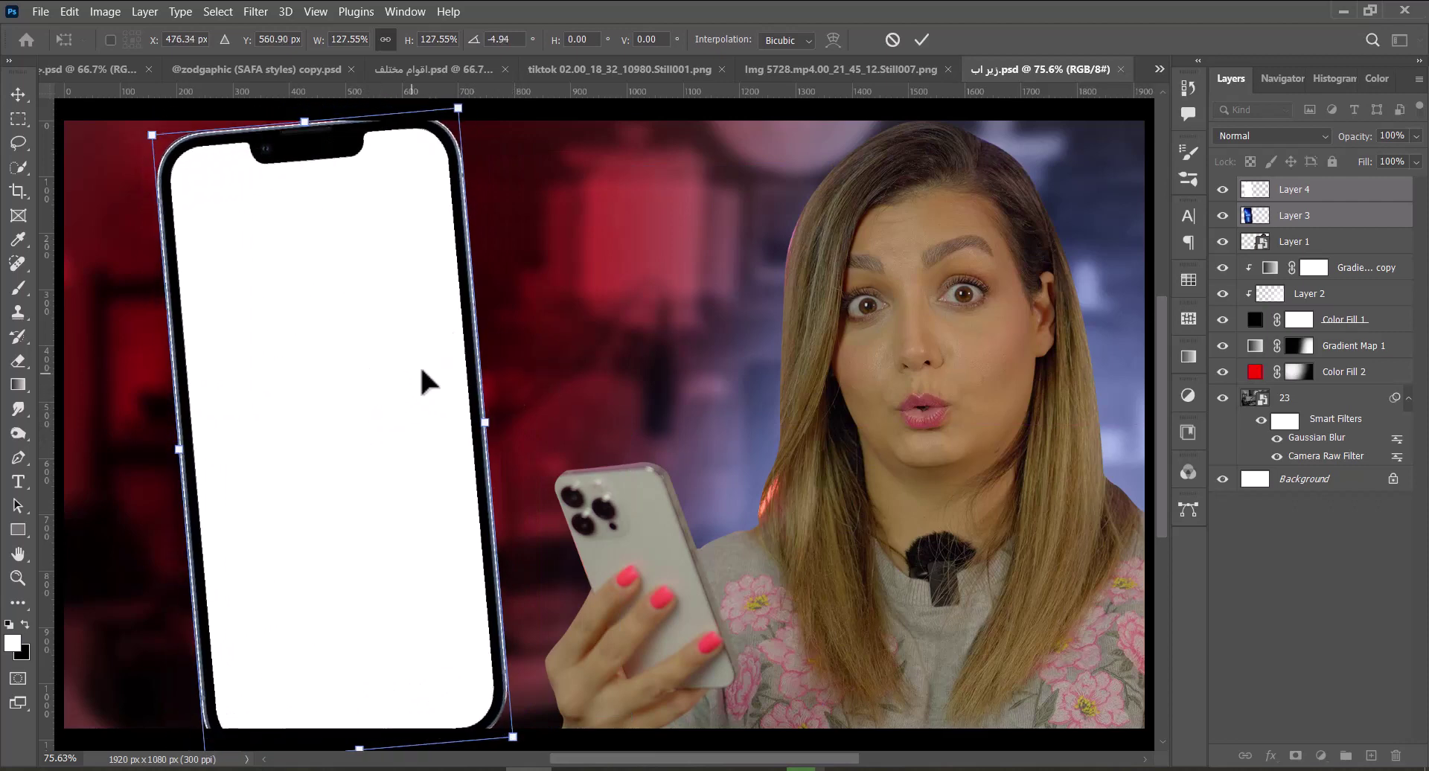
{"action": "left_click", "coordinate": [922, 40]}
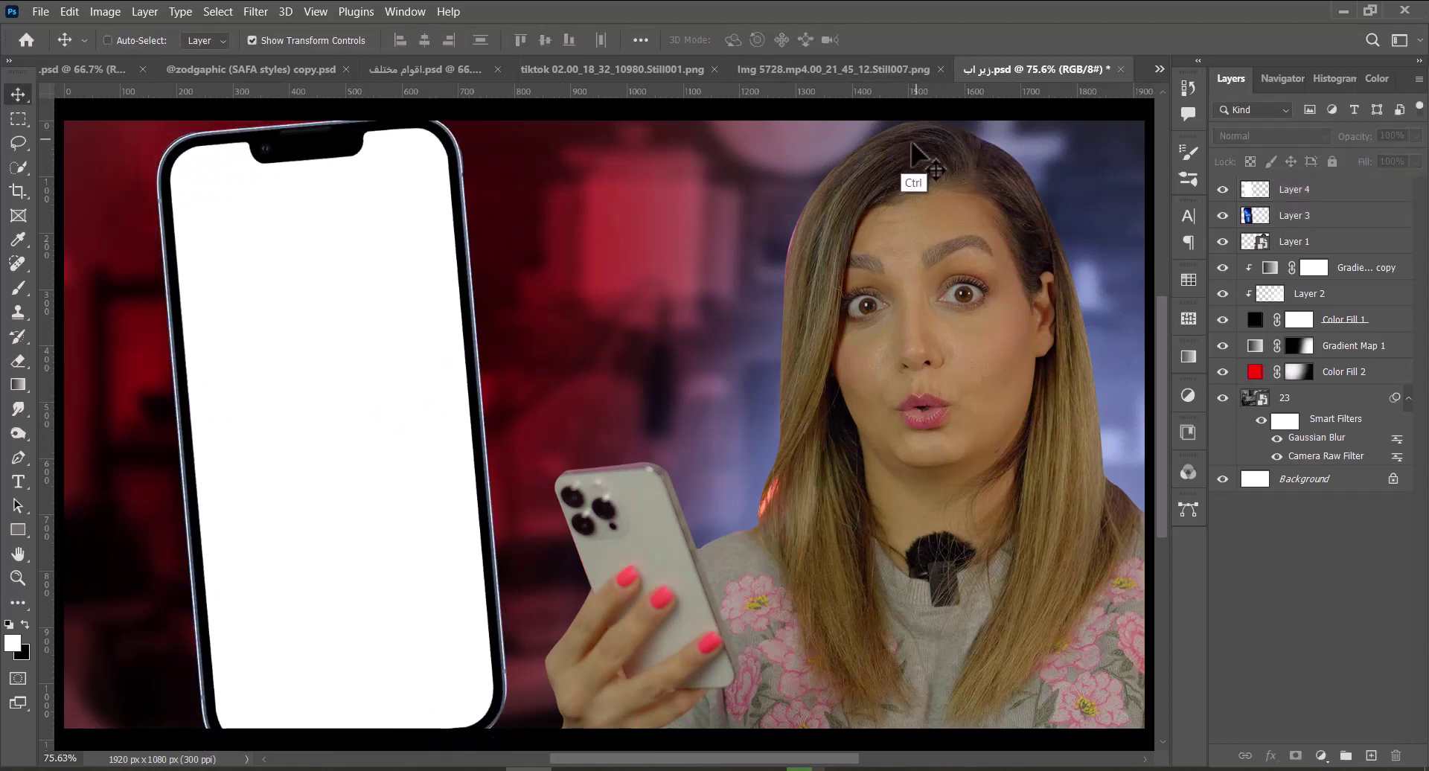
Open the Camera Raw Filter on Layer 1 and set the Calibration Red Primary hue to -27 and saturation to -20.
{"action": "left_click", "coordinate": [843, 378]}
{"action": "left_click", "coordinate": [255, 11]}
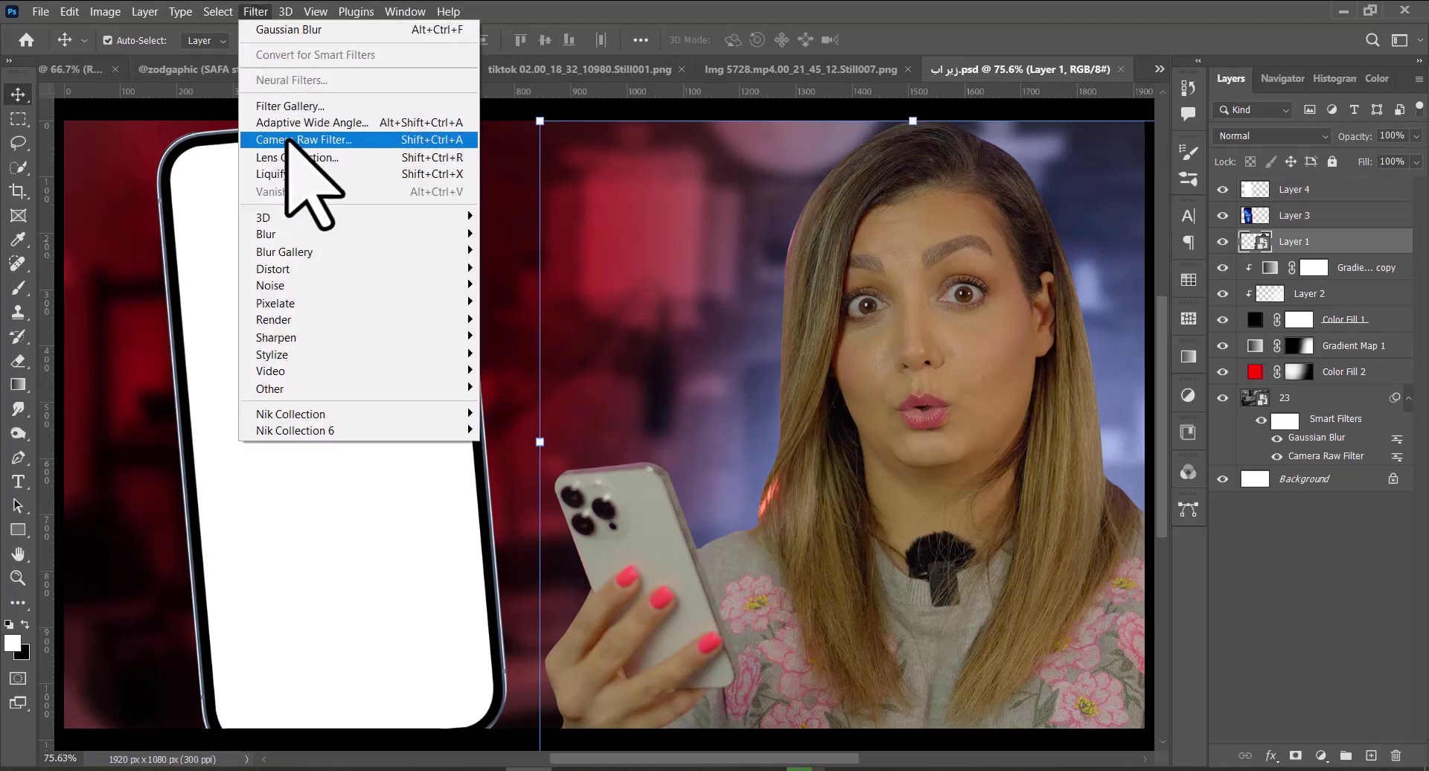
{"action": "left_click", "coordinate": [292, 140]}
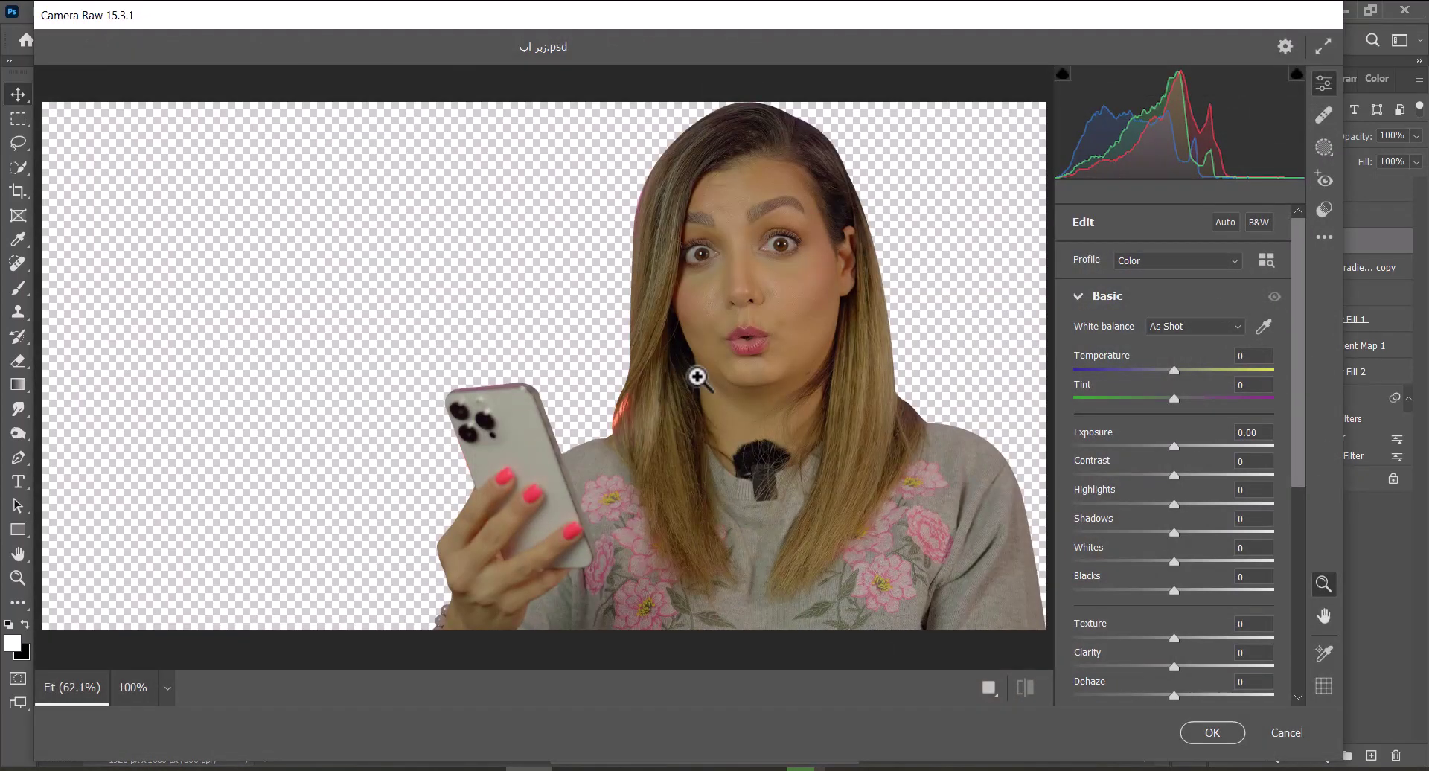
{"action": "scroll", "coordinate": [1252, 672], "scroll_direction": "down", "scroll_amount": 15}
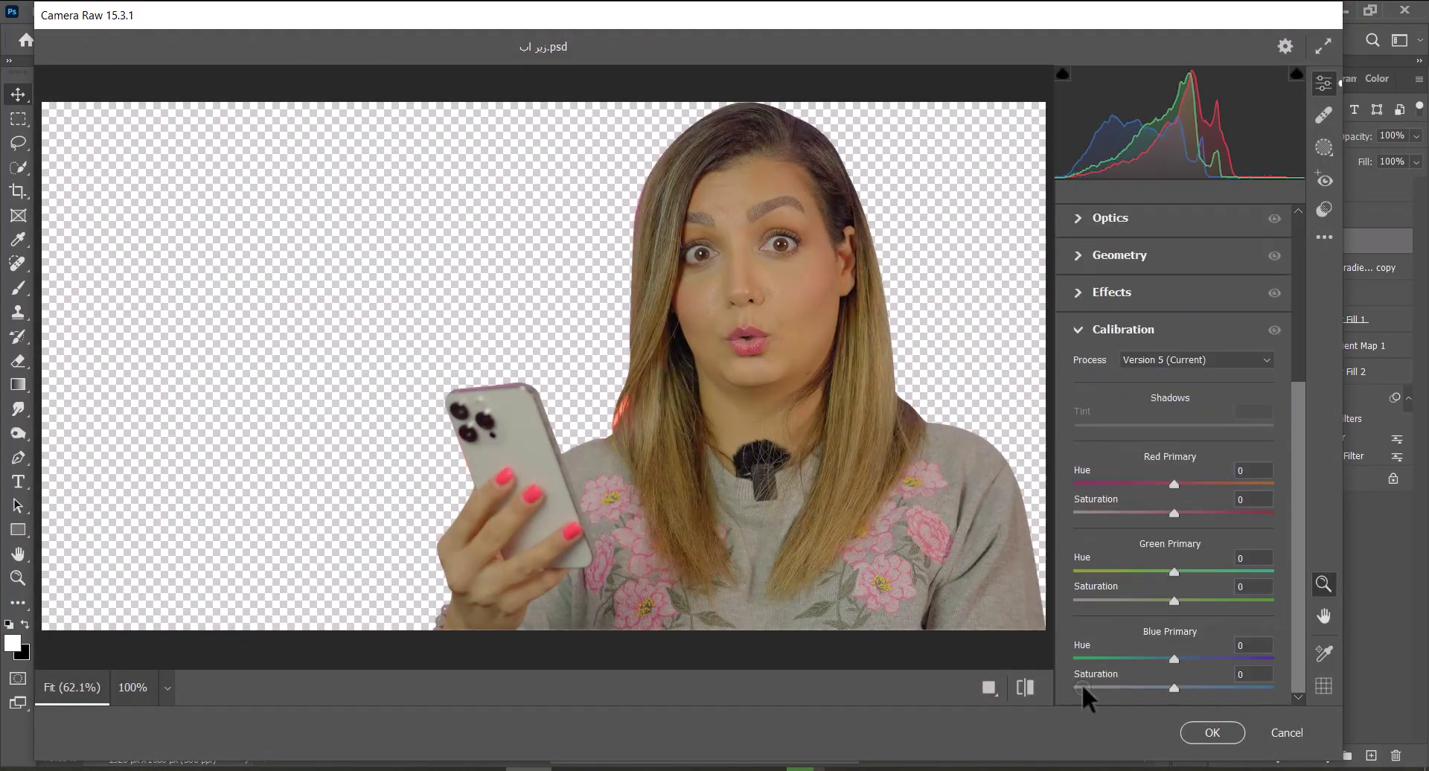
{"action": "left_click_drag", "start_coordinate": [1174, 483], "coordinate": [1155, 514]}
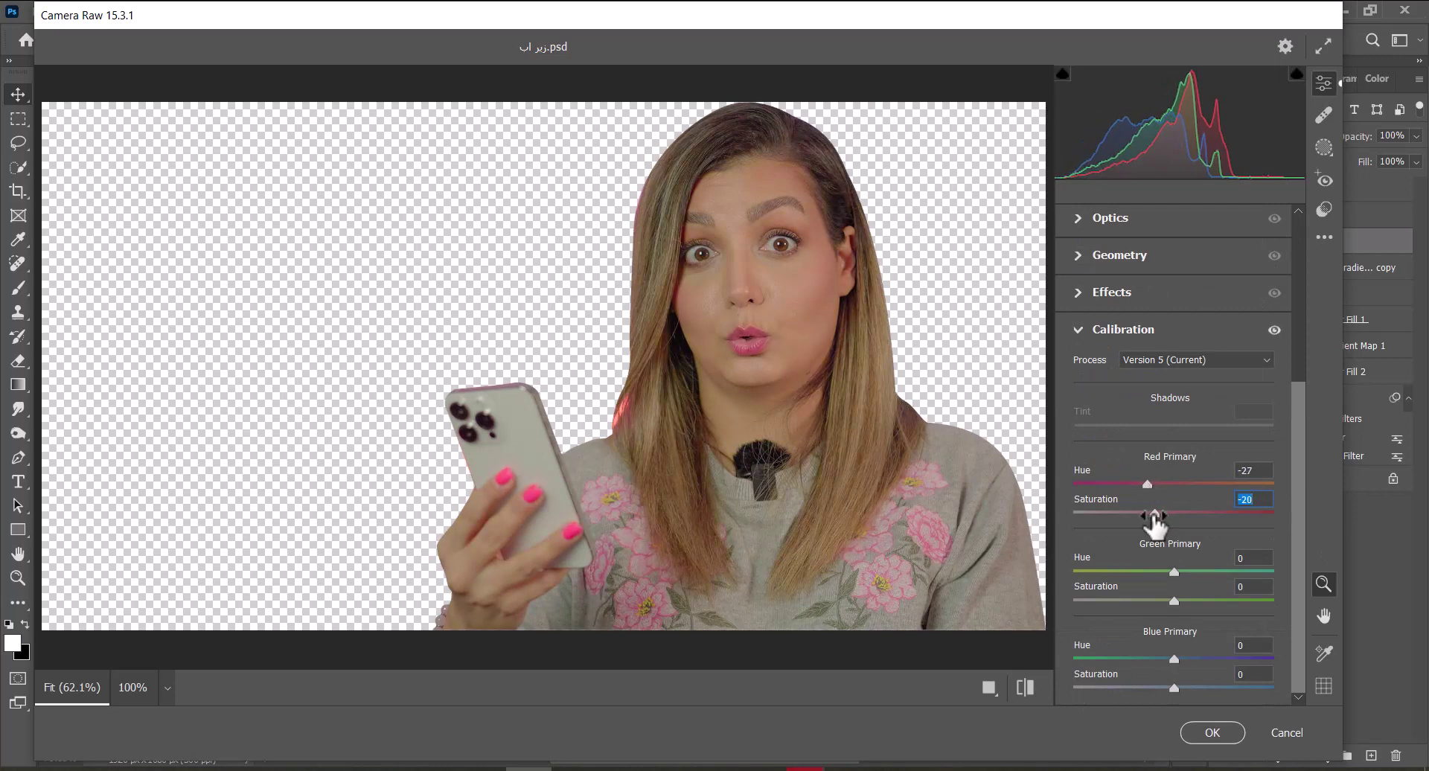
Set the Camera Raw Basic adjustments for the woman to Shadows +50, Blacks +60, Texture +37 and Clarity +7, and apply the filter.
{"action": "scroll", "coordinate": [1279, 298], "scroll_direction": "up", "scroll_amount": 5}
{"action": "left_click", "coordinate": [1075, 348]}
{"action": "left_click_drag", "start_coordinate": [1174, 436], "coordinate": [1199, 408]}
{"action": "left_click", "coordinate": [1196, 357]}
{"action": "scroll", "coordinate": [1289, 261], "scroll_direction": "up", "scroll_amount": 3}
{"action": "left_click", "coordinate": [1078, 294]}
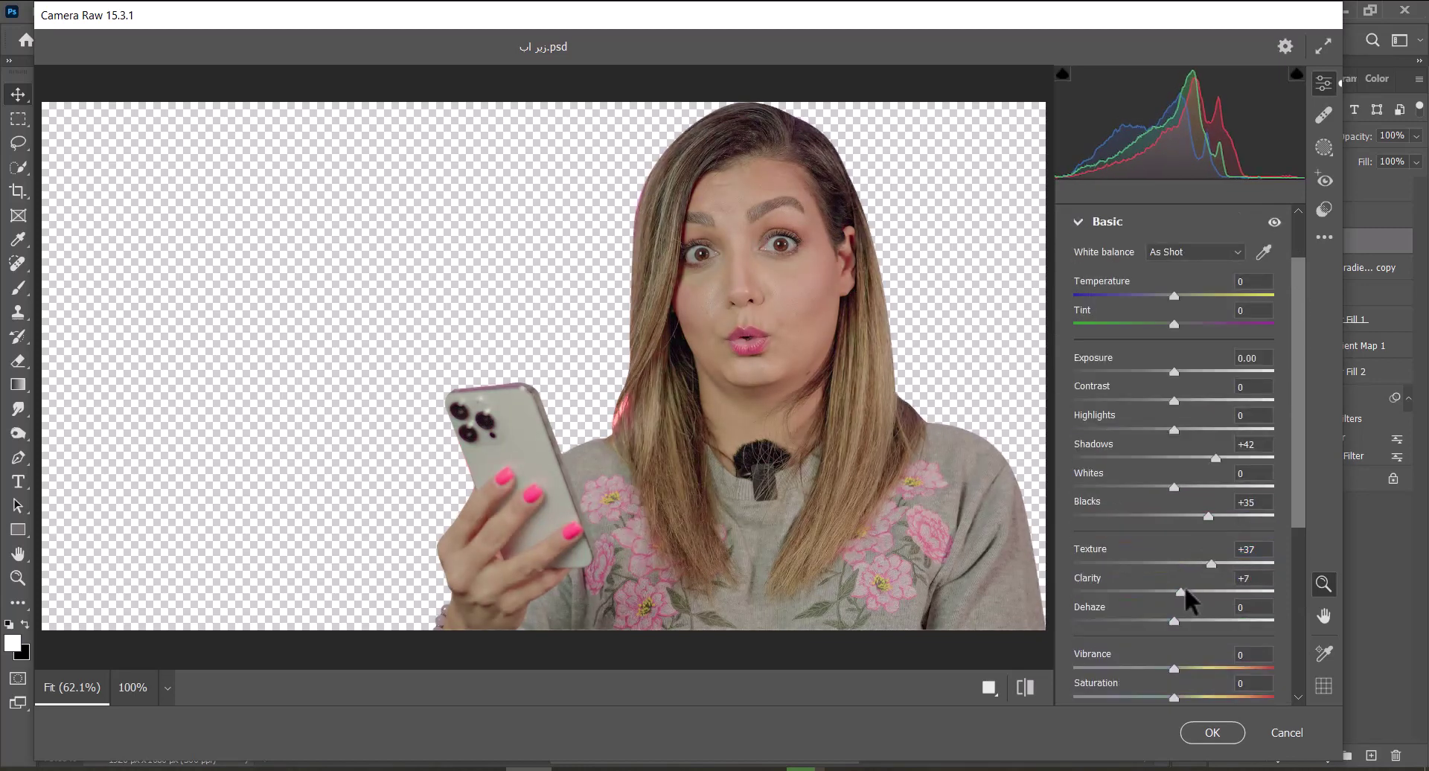
{"action": "left_click_drag", "start_coordinate": [1238, 502], "coordinate": [1237, 508]}
{"action": "left_click_drag", "start_coordinate": [1226, 457], "coordinate": [1223, 458]}
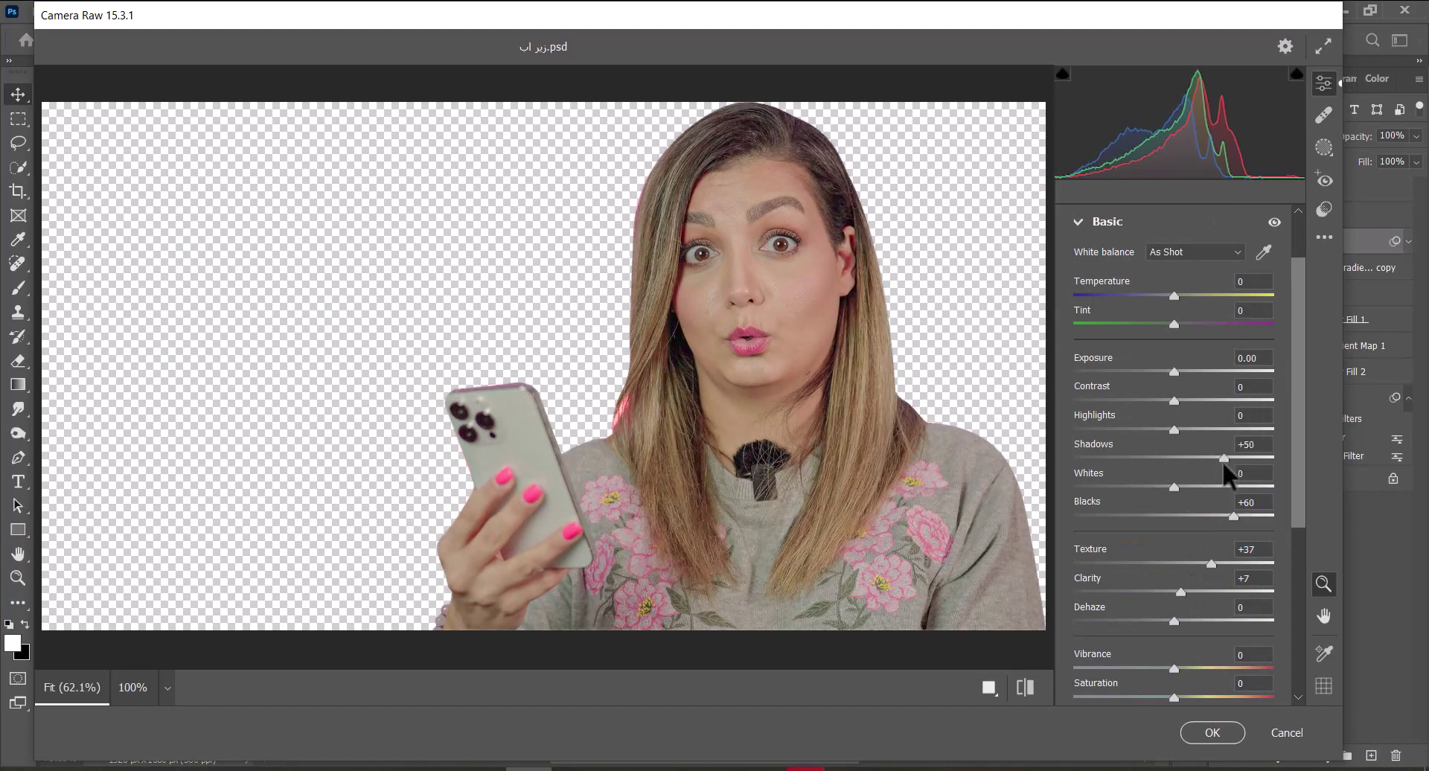
{"action": "left_click", "coordinate": [1271, 662]}
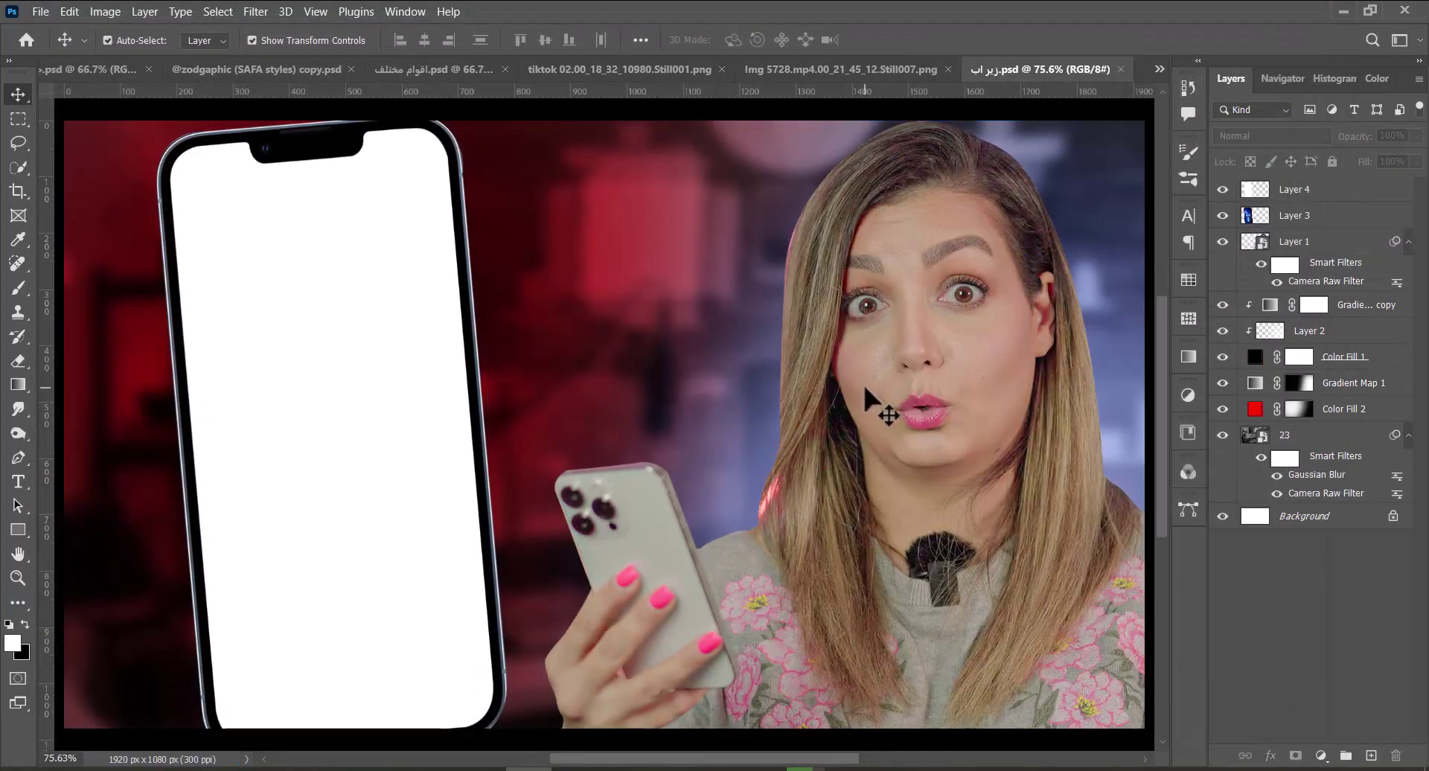
Add a layer clipped to Layer 1 in Color blend mode and brush over the red highlight on the woman's hair to neutralize it.
{"action": "left_click", "coordinate": [1293, 241]}
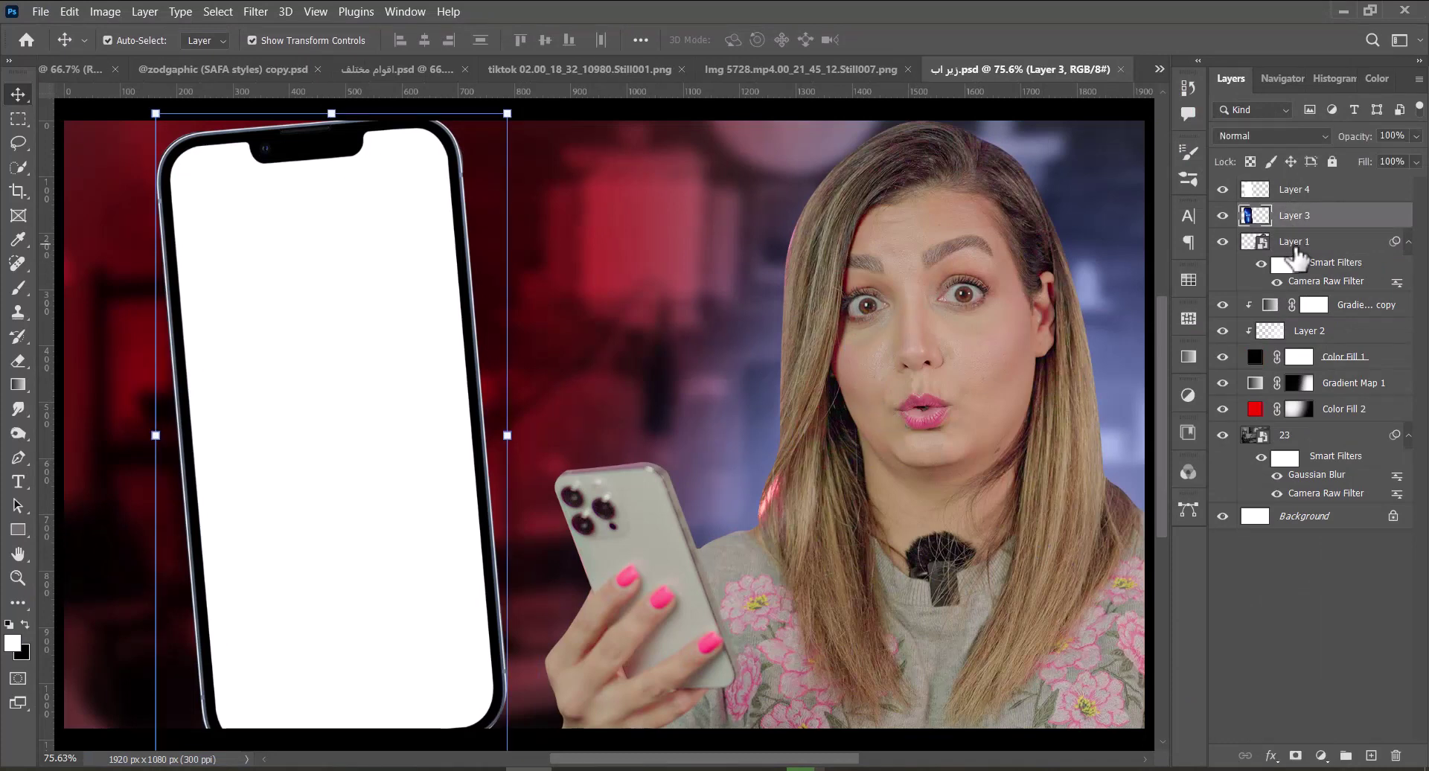
{"action": "scroll", "coordinate": [968, 476], "scroll_direction": "up", "scroll_amount": 5}
{"action": "left_click", "coordinate": [1370, 756]}
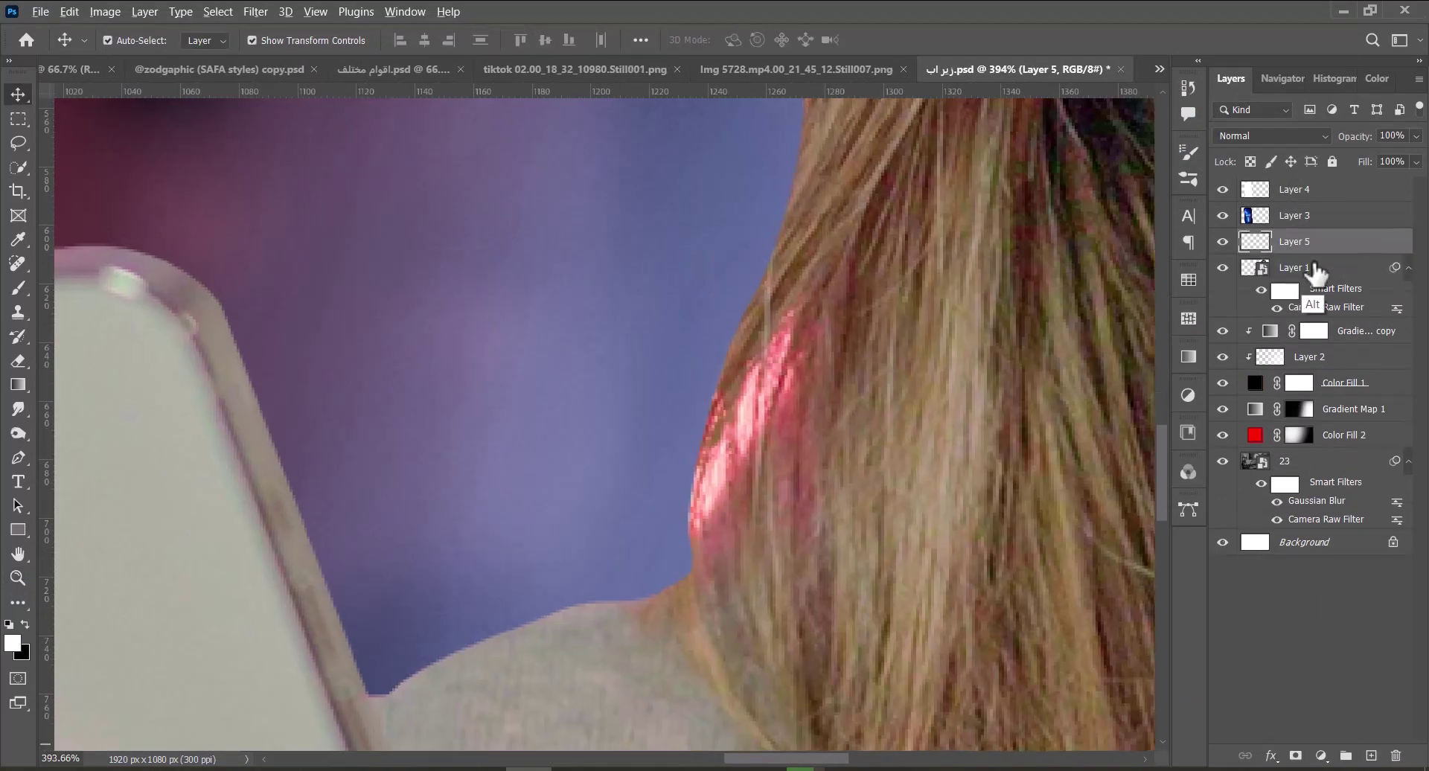
{"action": "left_click", "coordinate": [1279, 136]}
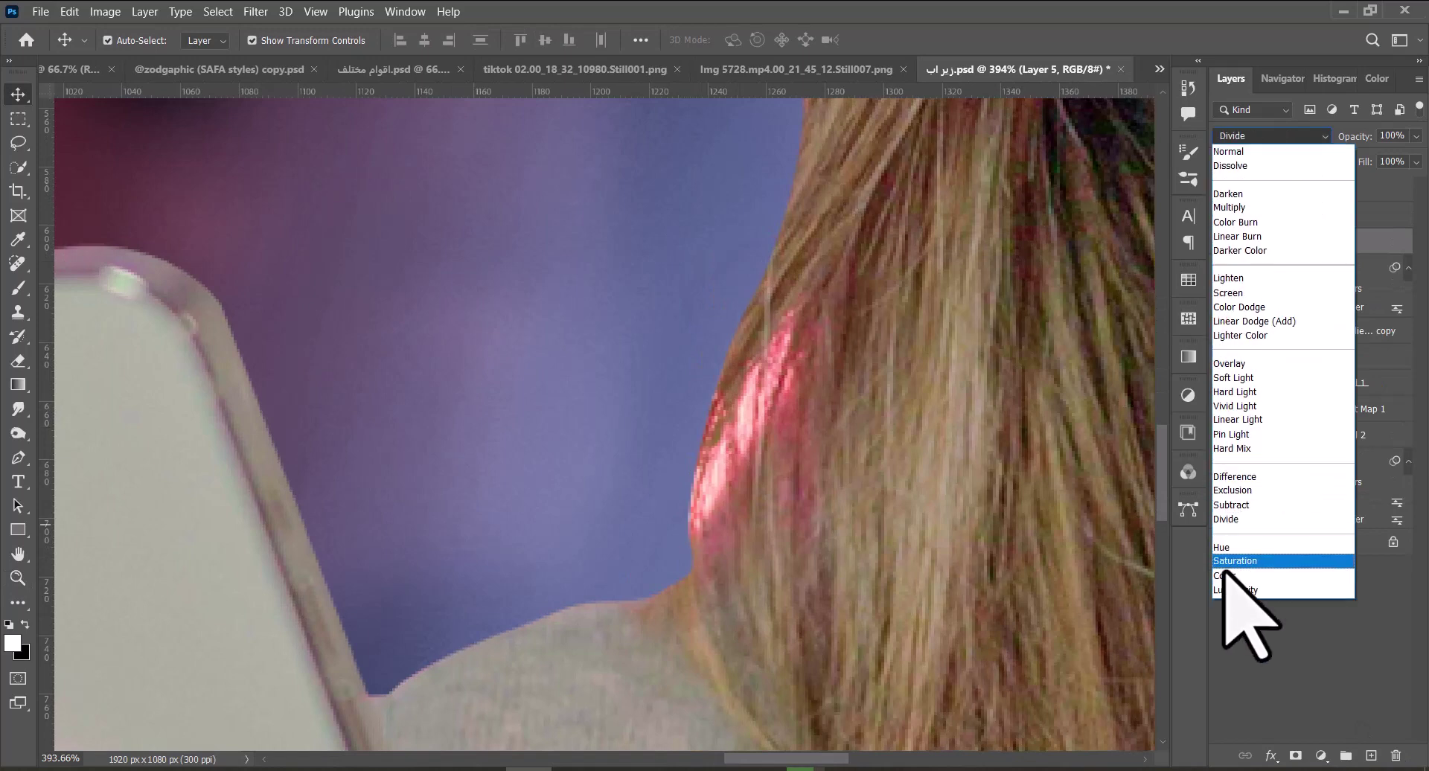
{"action": "left_click", "coordinate": [1235, 576]}
{"action": "left_click", "coordinate": [19, 292]}
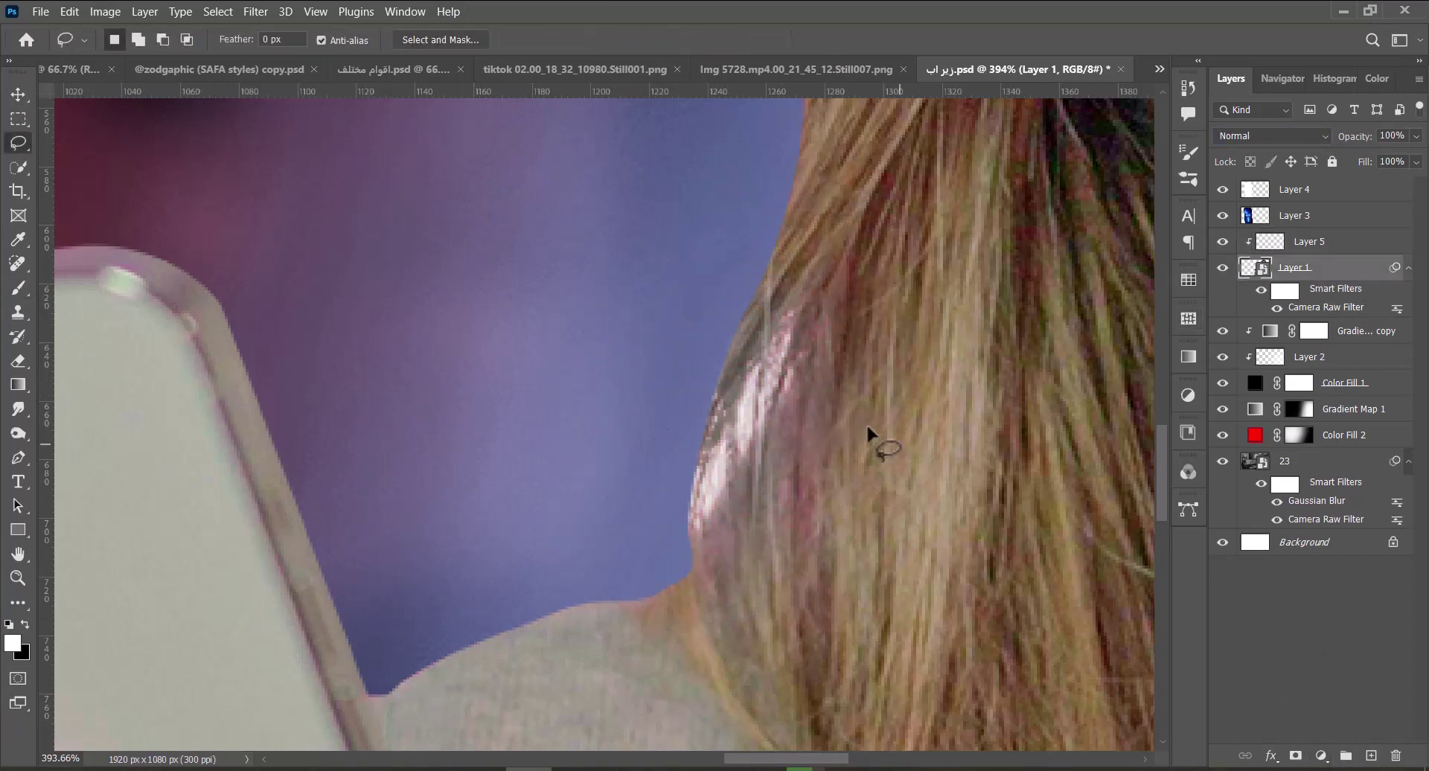
Lasso the bright patch at the hair's edge above the shoulder on Layer 1 and hide it with a layer mask.
{"action": "mouse_move", "coordinate": [694, 528]}
{"action": "left_mouse_down"}
{"action": "mouse_move", "coordinate": [793, 313]}
{"action": "mouse_move", "coordinate": [721, 425]}
{"action": "mouse_move", "coordinate": [665, 573]}
{"action": "left_mouse_up"}
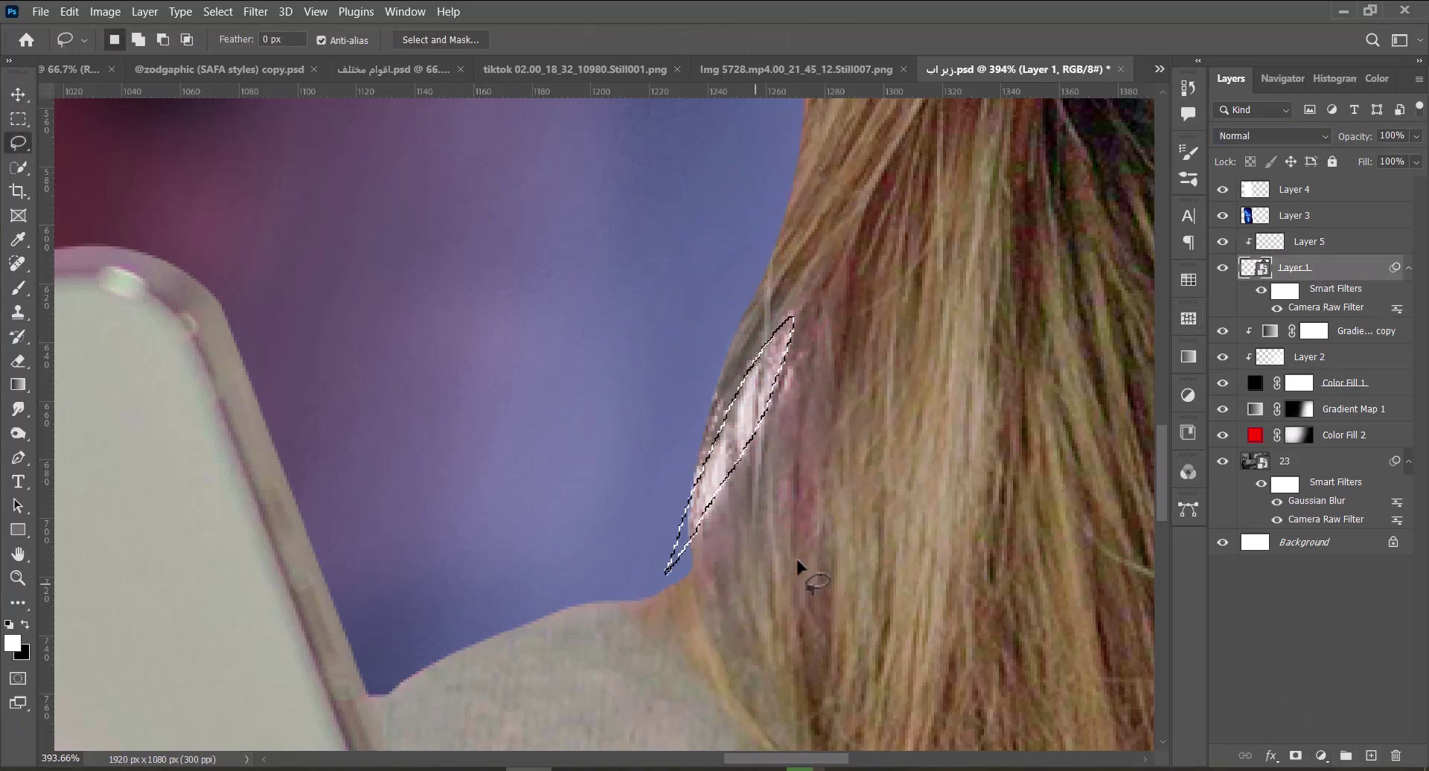
{"action": "left_click", "coordinate": [1295, 756]}
{"action": "key", "text": "ctrl+0"}
{"action": "key", "text": "v"}
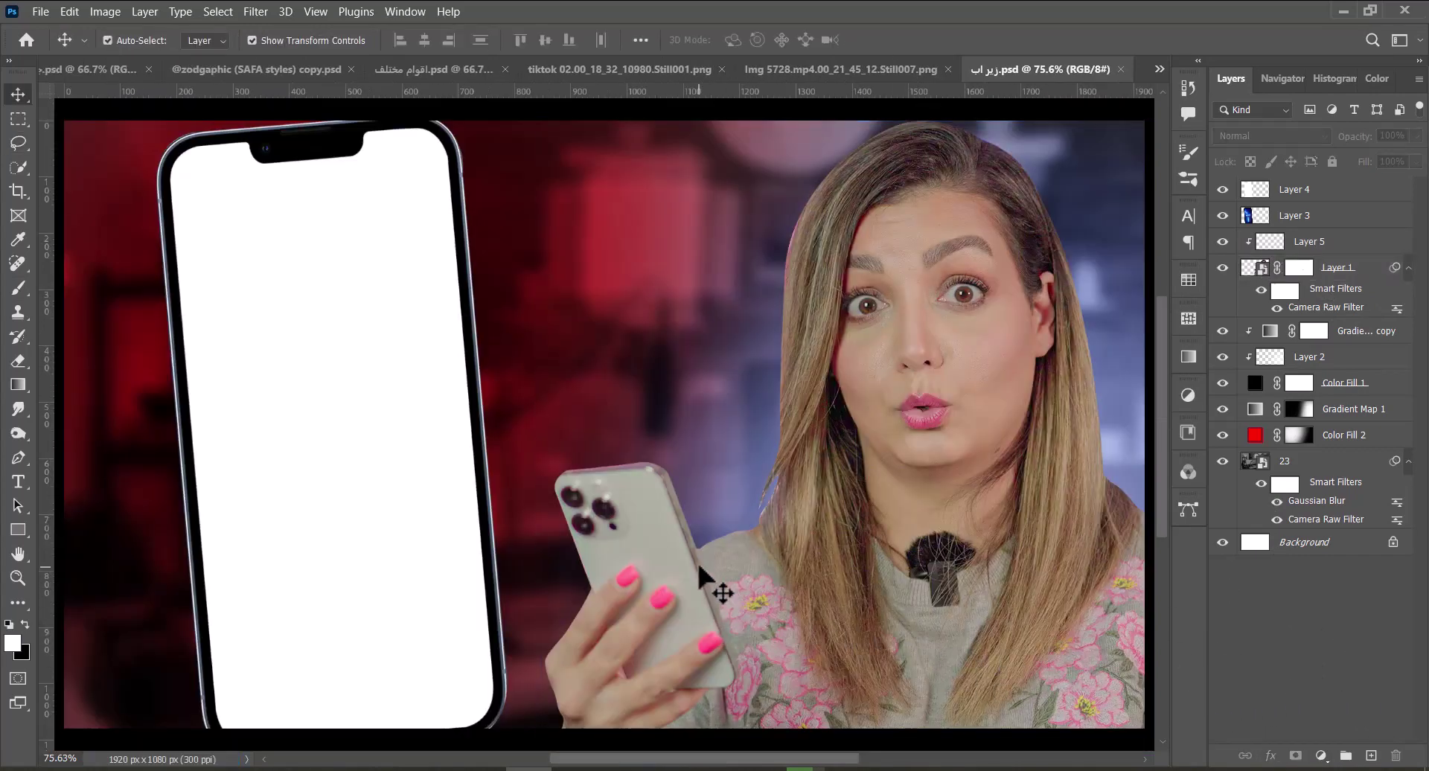
Copy the underwater dancer still from its own document into the composite above Layer 4 and clip it to the phone screen.
{"action": "left_click", "coordinate": [863, 69]}
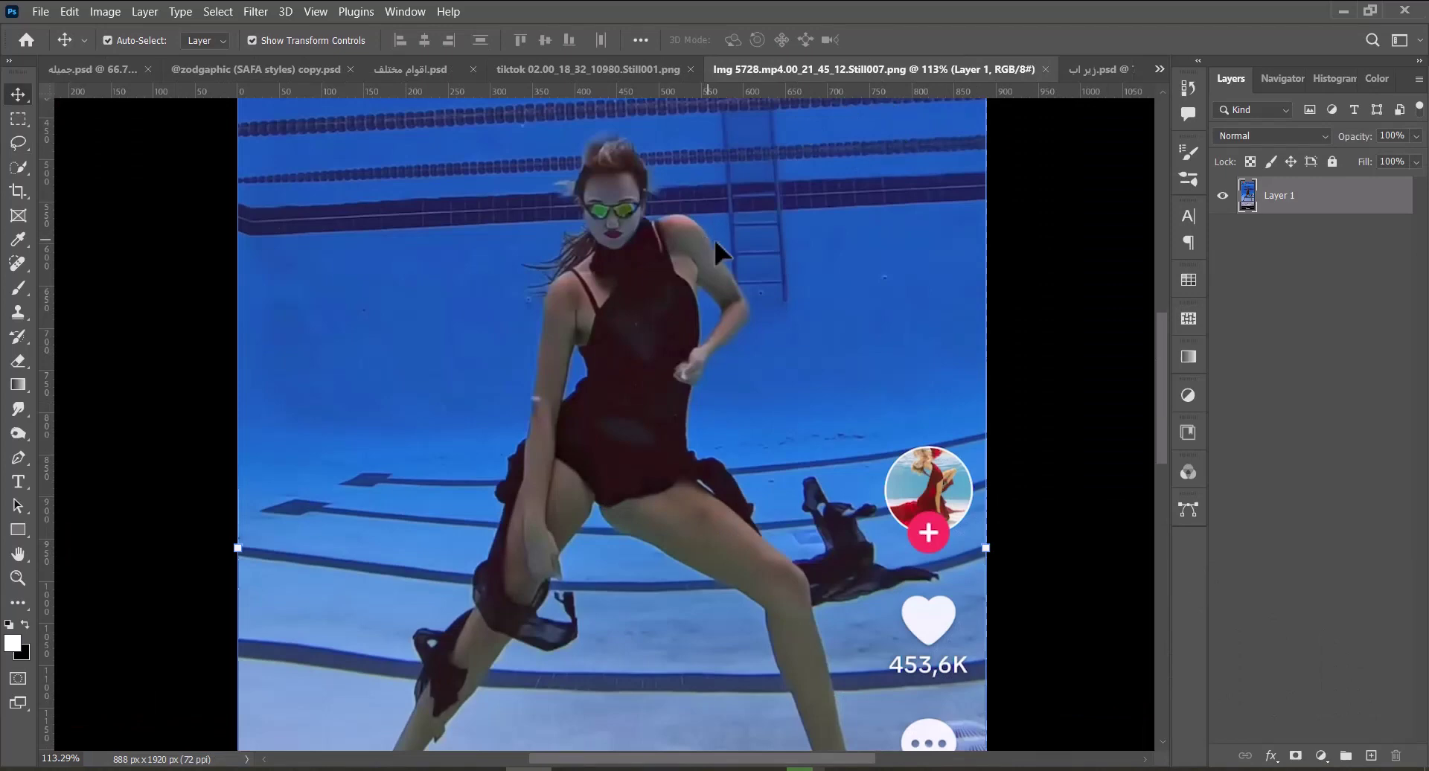
{"action": "left_click_drag", "start_coordinate": [713, 235], "coordinate": [584, 395]}
{"action": "key", "text": "ctrl+alt+g"}
{"action": "scroll", "coordinate": [562, 321], "scroll_direction": "down", "scroll_amount": 3}
Fit the dancer image to the tilted phone screen, scaled to about 102.02% wide and 105.28% high and rotated -5.86°.
{"action": "left_click_drag", "start_coordinate": [448, 371], "coordinate": [455, 395]}
{"action": "left_click_drag", "start_coordinate": [596, 406], "coordinate": [570, 410]}
{"action": "left_click_drag", "start_coordinate": [455, 429], "coordinate": [472, 425]}
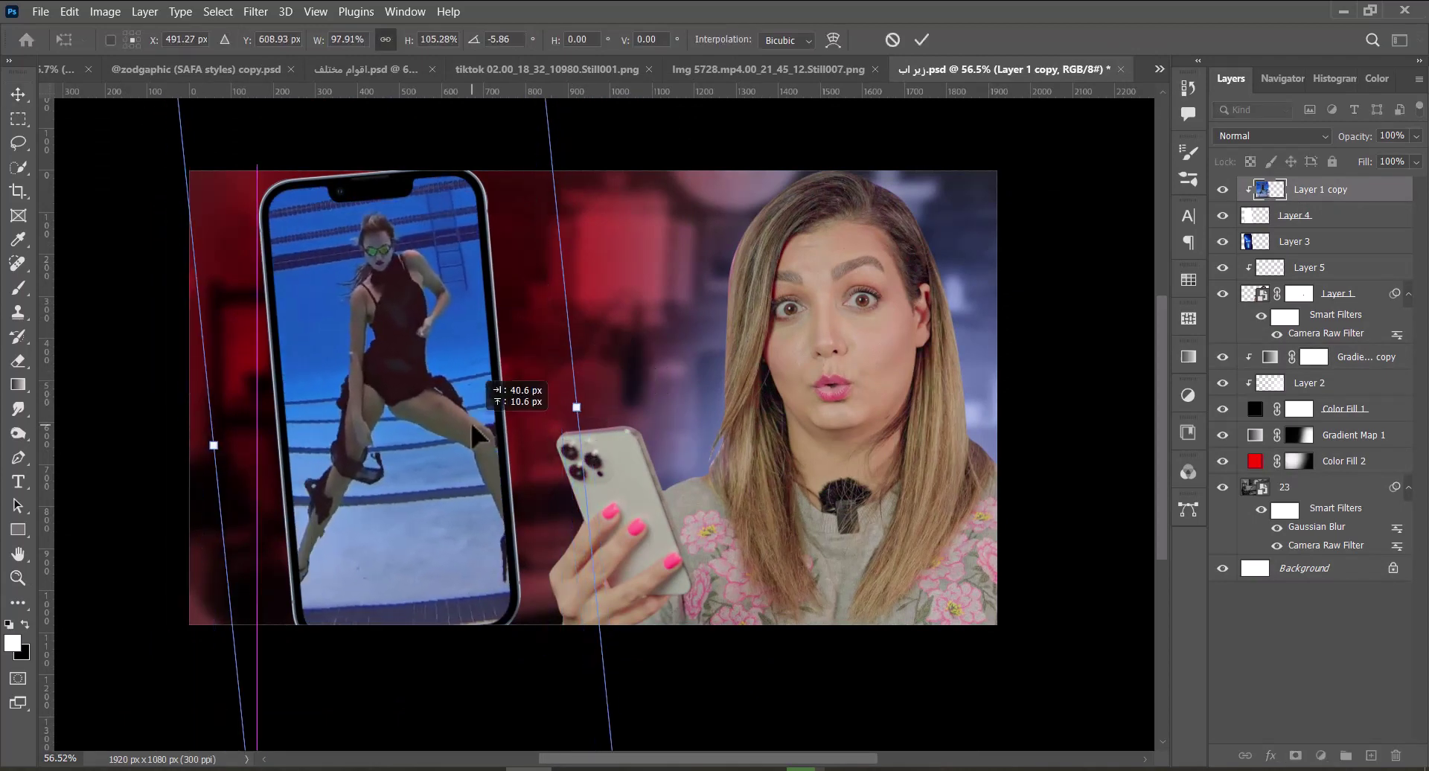
{"action": "left_click_drag", "start_coordinate": [576, 410], "coordinate": [593, 408]}
{"action": "left_click_drag", "start_coordinate": [481, 441], "coordinate": [468, 445]}
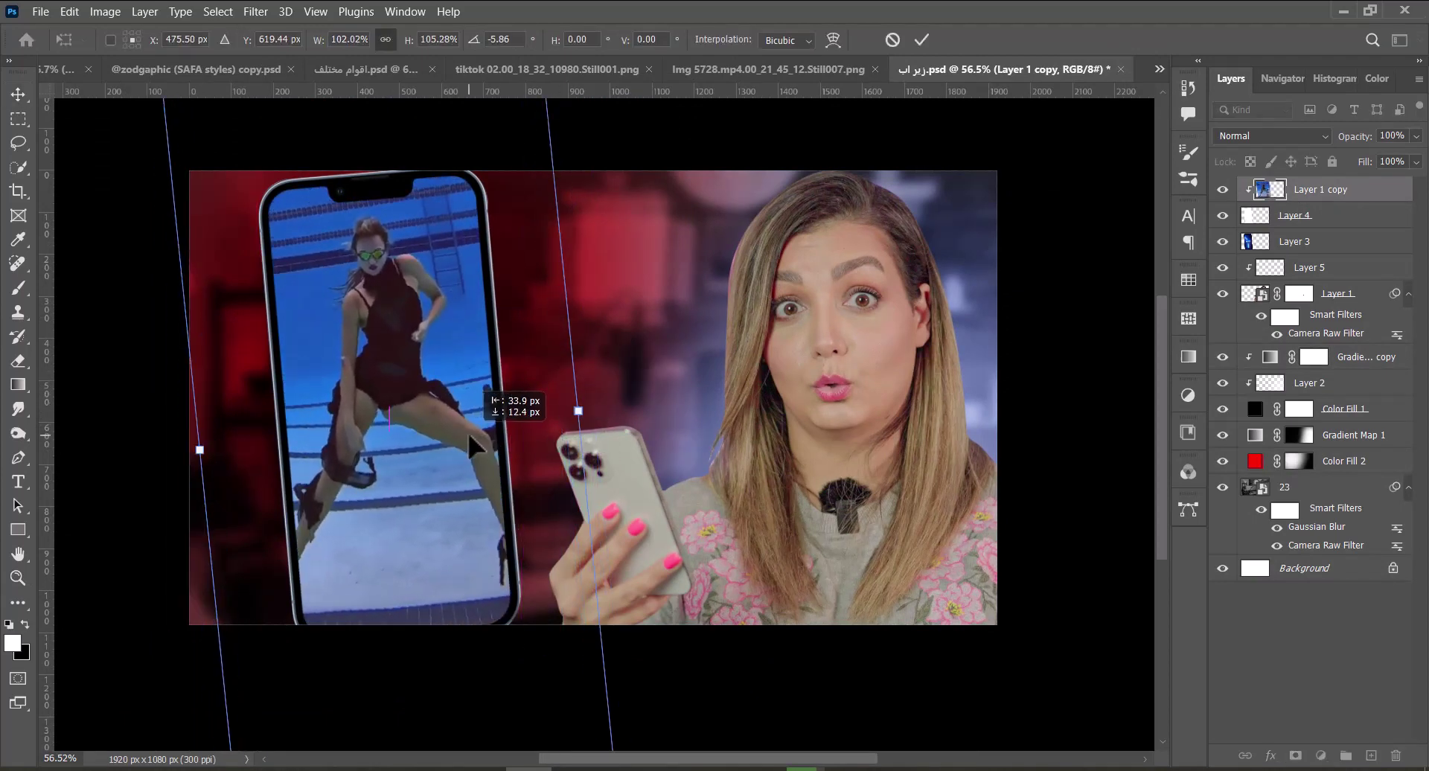
{"action": "key", "text": "Return"}
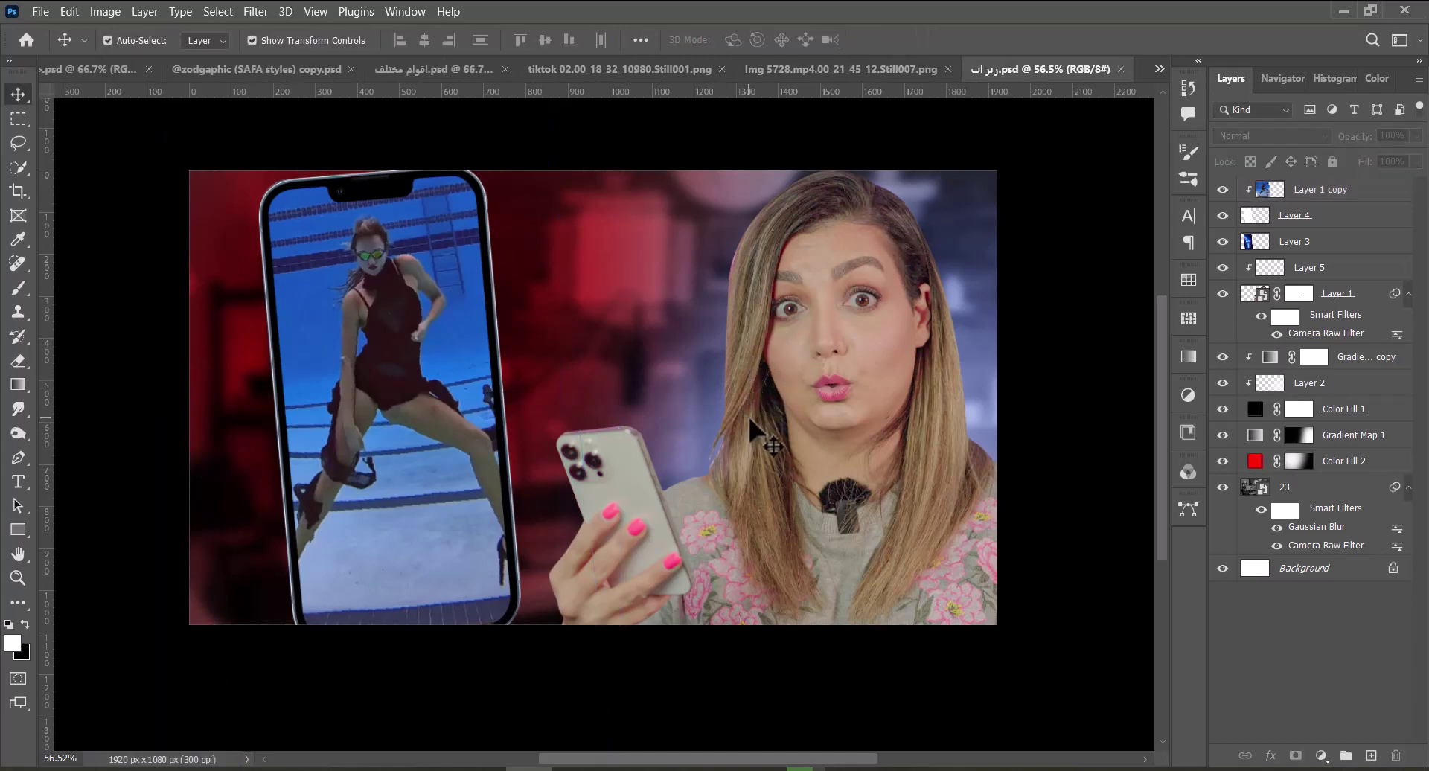
Add a new layer above Color Fill 2 in Screen blend mode and choose bright red as the Brush tool's color.
{"action": "left_click", "coordinate": [1326, 464]}
{"action": "left_click", "coordinate": [1371, 756]}
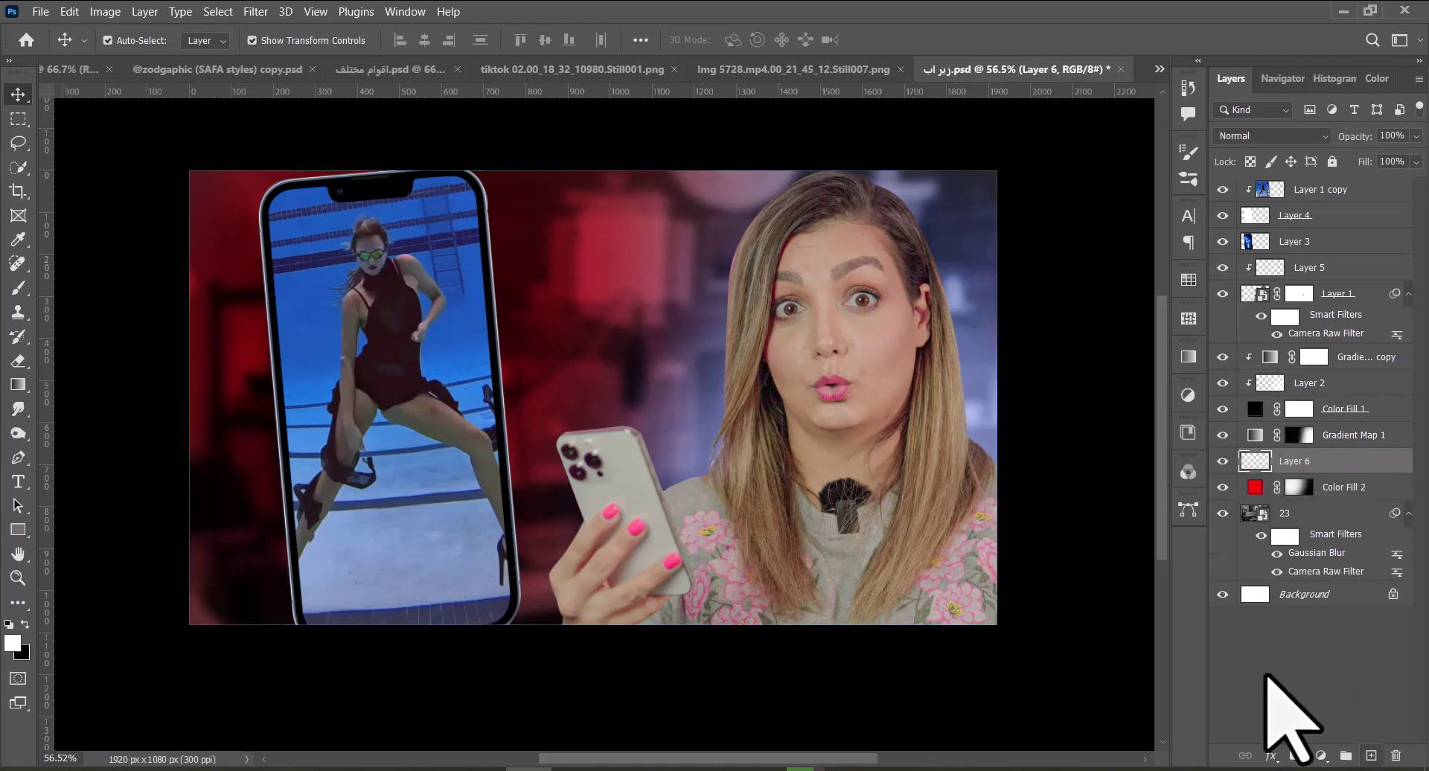
{"action": "left_click", "coordinate": [1265, 136]}
{"action": "left_click", "coordinate": [1269, 310]}
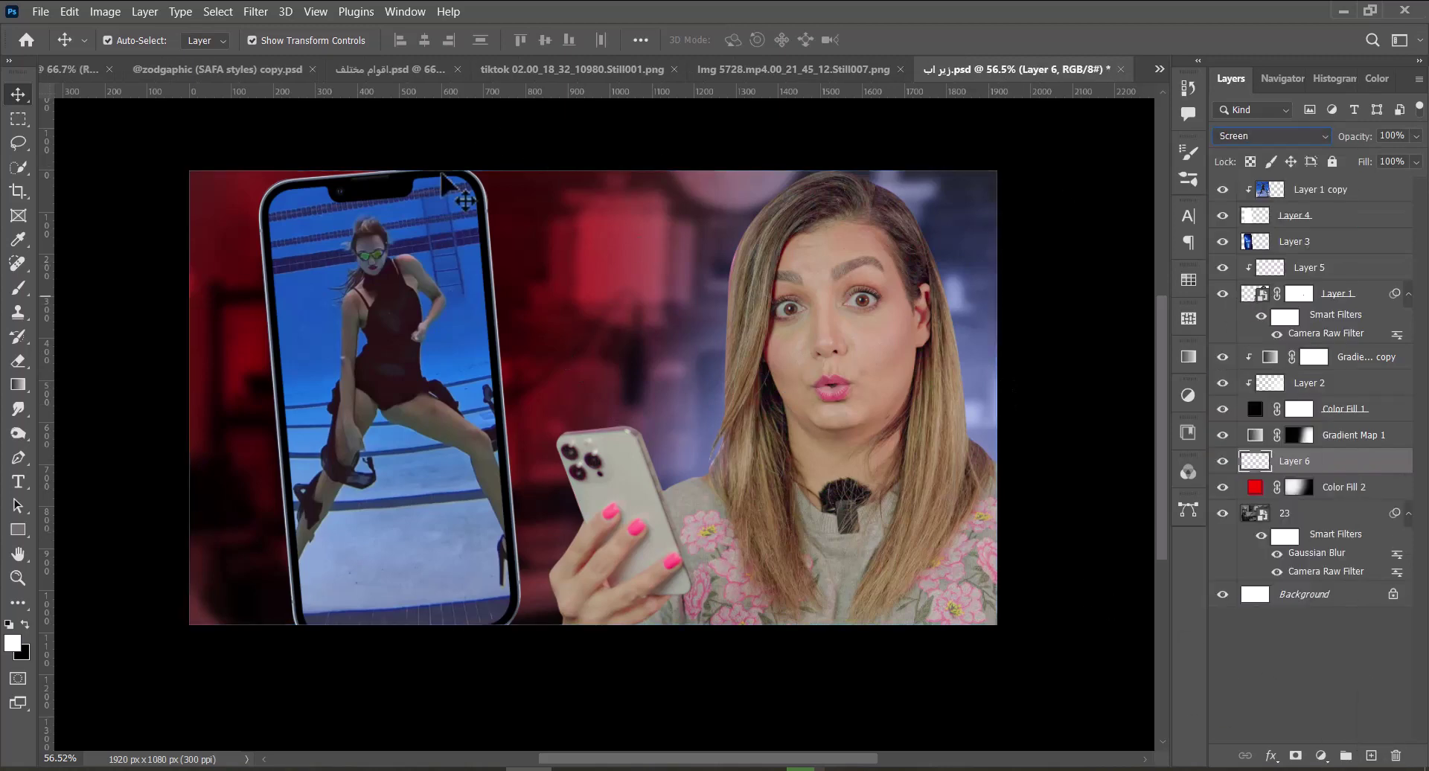
{"action": "left_click", "coordinate": [18, 287]}
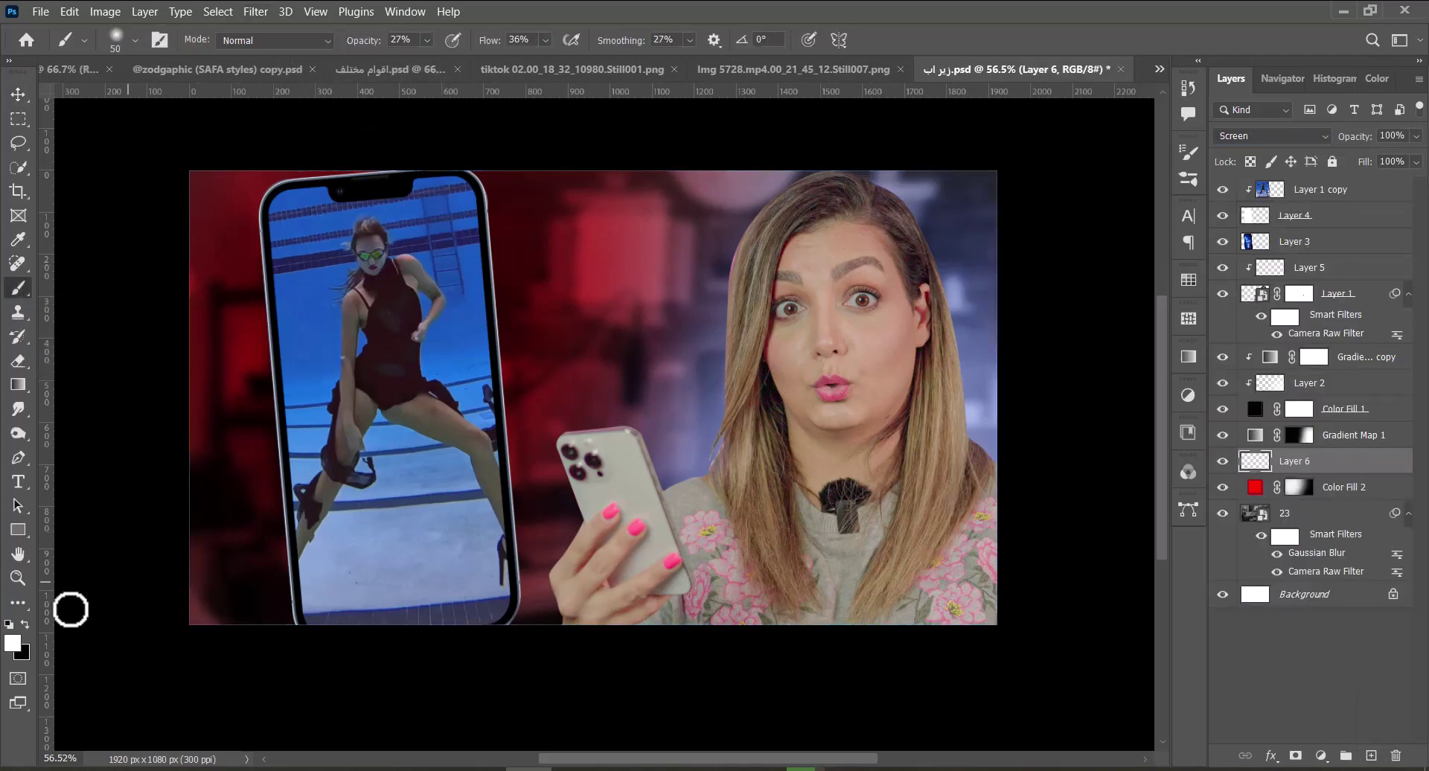
{"action": "left_click", "coordinate": [13, 643]}
{"action": "left_click", "coordinate": [884, 143]}
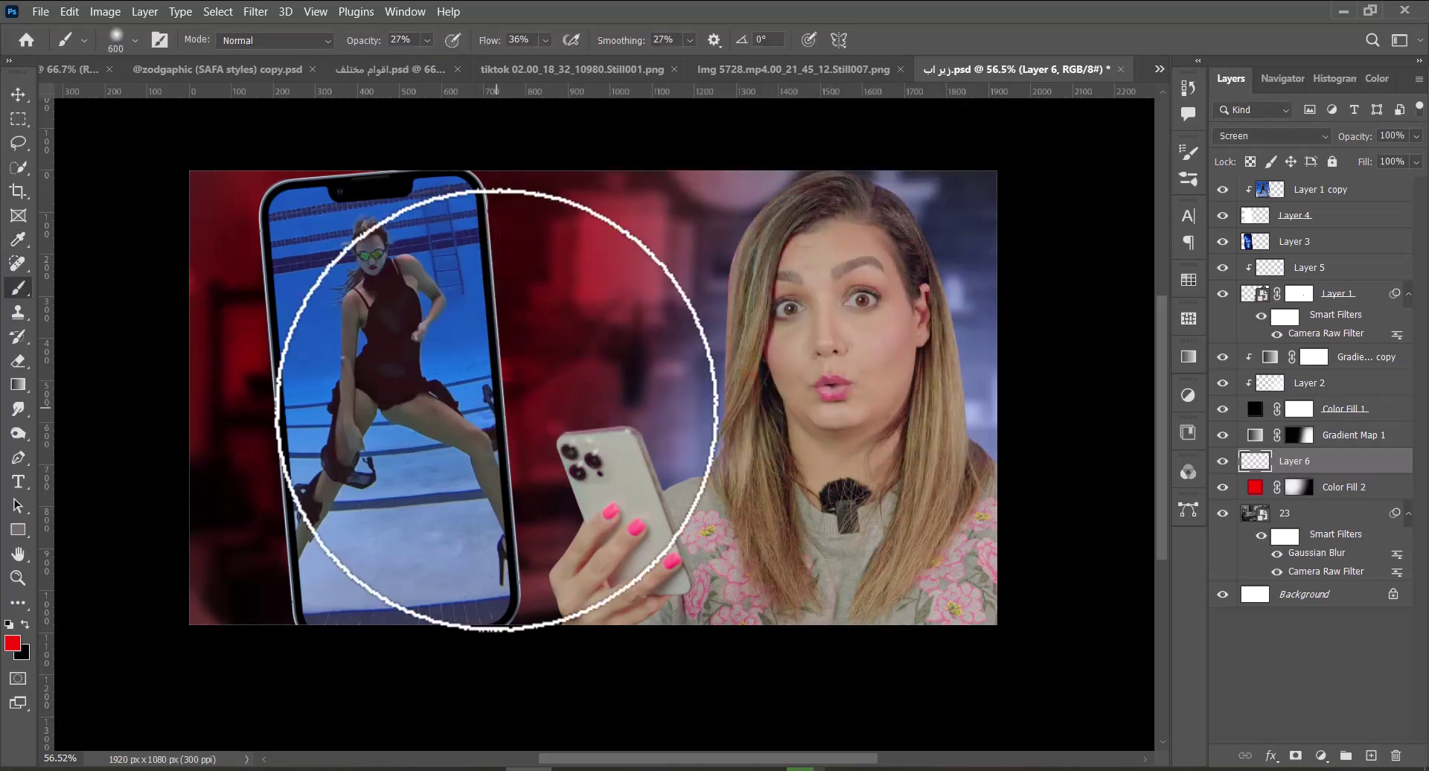
Paint a soft red glow behind the phone on Layer 6 with brushes between 600 and 1200 px, and save the document.
{"action": "key", "text": "bracketright"}
{"action": "key", "text": "bracketright"}
{"action": "key", "text": "bracketright"}
{"action": "key", "text": "bracketright"}
{"action": "left_click", "coordinate": [453, 390]}
{"action": "left_click", "coordinate": [300, 447]}
{"action": "key", "text": "bracketright"}
{"action": "key", "text": "bracketright"}
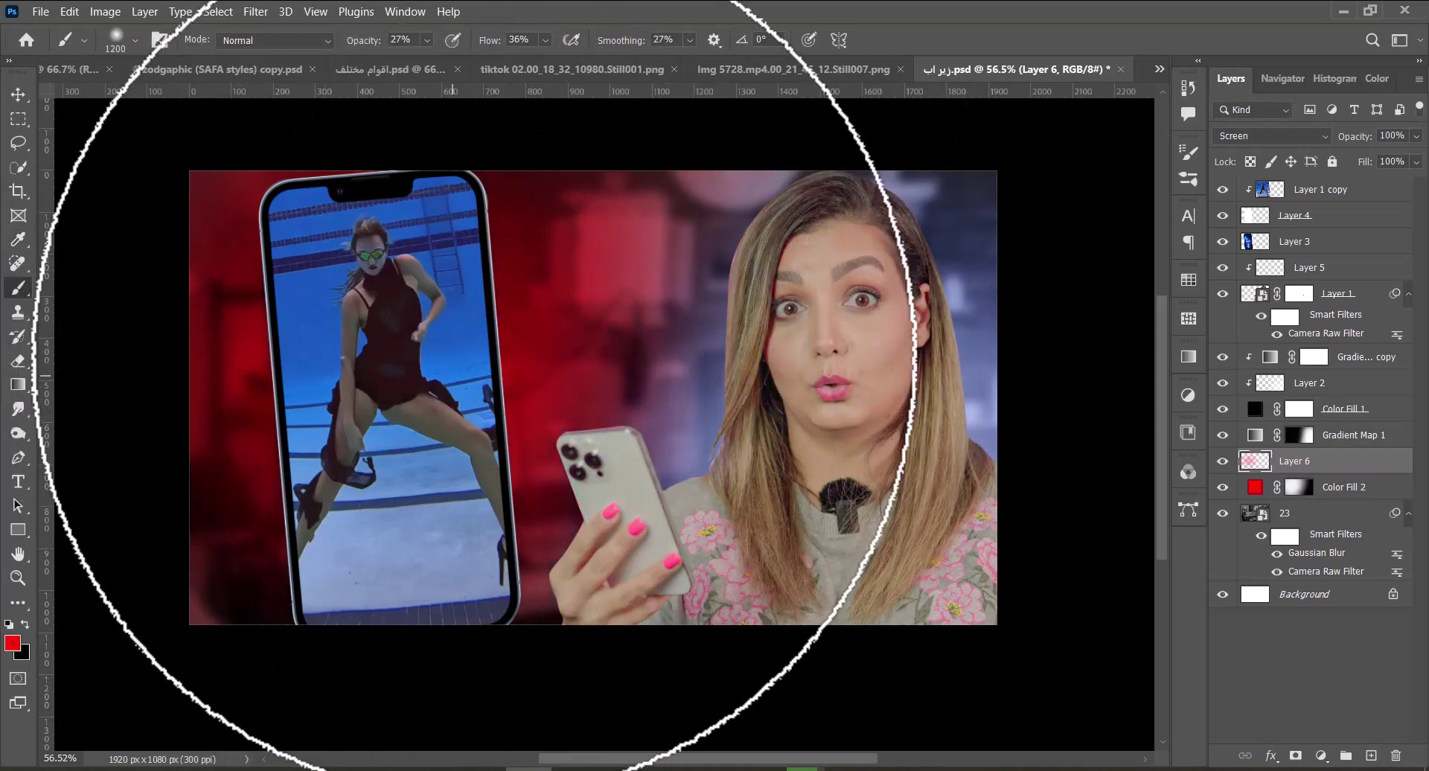
{"action": "key", "text": "bracketleft"}
{"action": "key", "text": "bracketleft"}
{"action": "key", "text": "bracketleft"}
{"action": "key", "text": "bracketleft"}
{"action": "key", "text": "bracketleft"}
{"action": "key", "text": "bracketleft"}
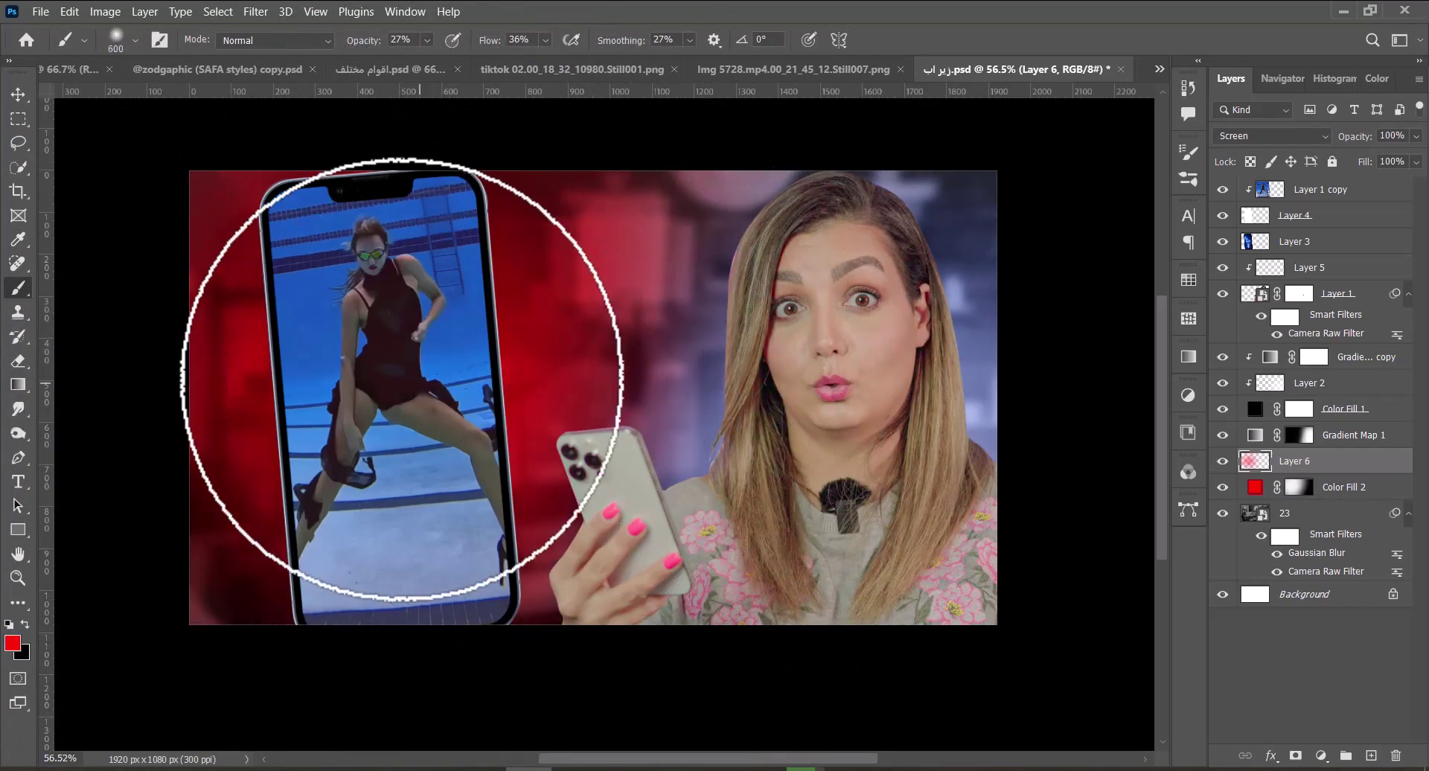
{"action": "key", "text": "bracketright"}
{"action": "key", "text": "ctrl+s"}
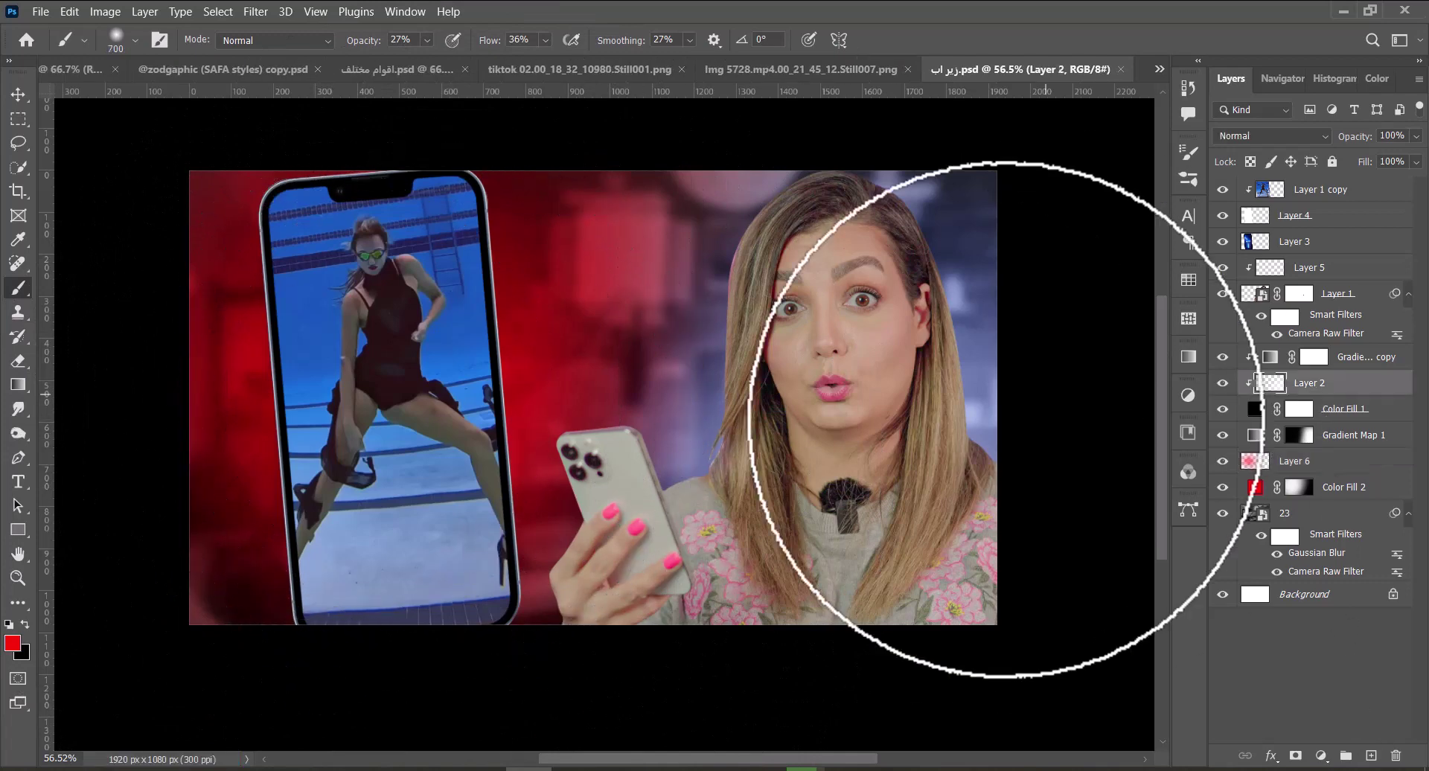
Paint soft light onto Layer 2 behind the woman with a 700 px brush and save the document.
{"action": "left_click", "coordinate": [930, 461]}
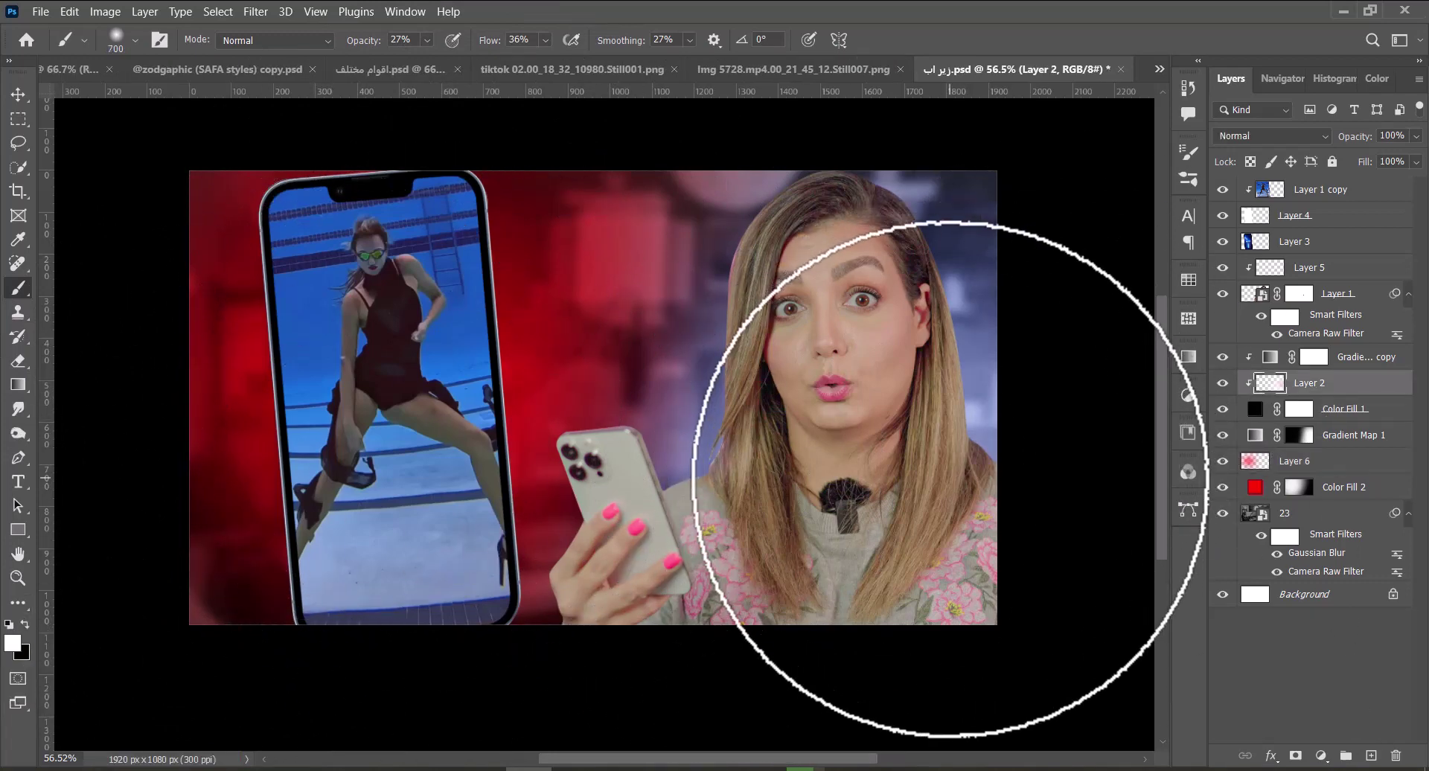
{"action": "key", "text": "v"}
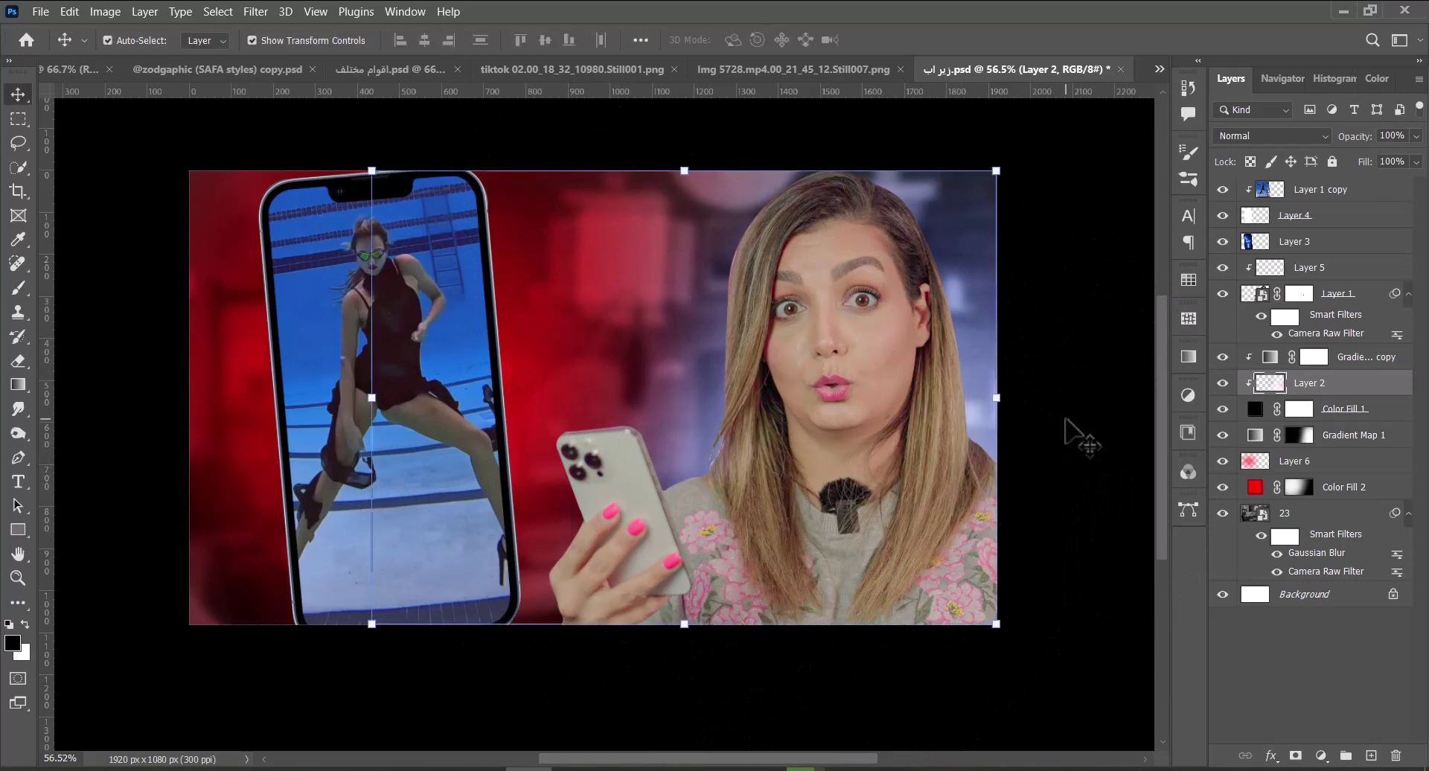
{"action": "left_click", "coordinate": [1066, 422]}
{"action": "key", "text": "ctrl+s"}
Add a new layer clipped to Color Fill 1, save the document, and open the Glitchs folder in File Explorer.
{"action": "left_click", "coordinate": [1338, 414]}
{"action": "left_click", "coordinate": [1371, 756]}
{"action": "key", "text": "ctrl+s"}
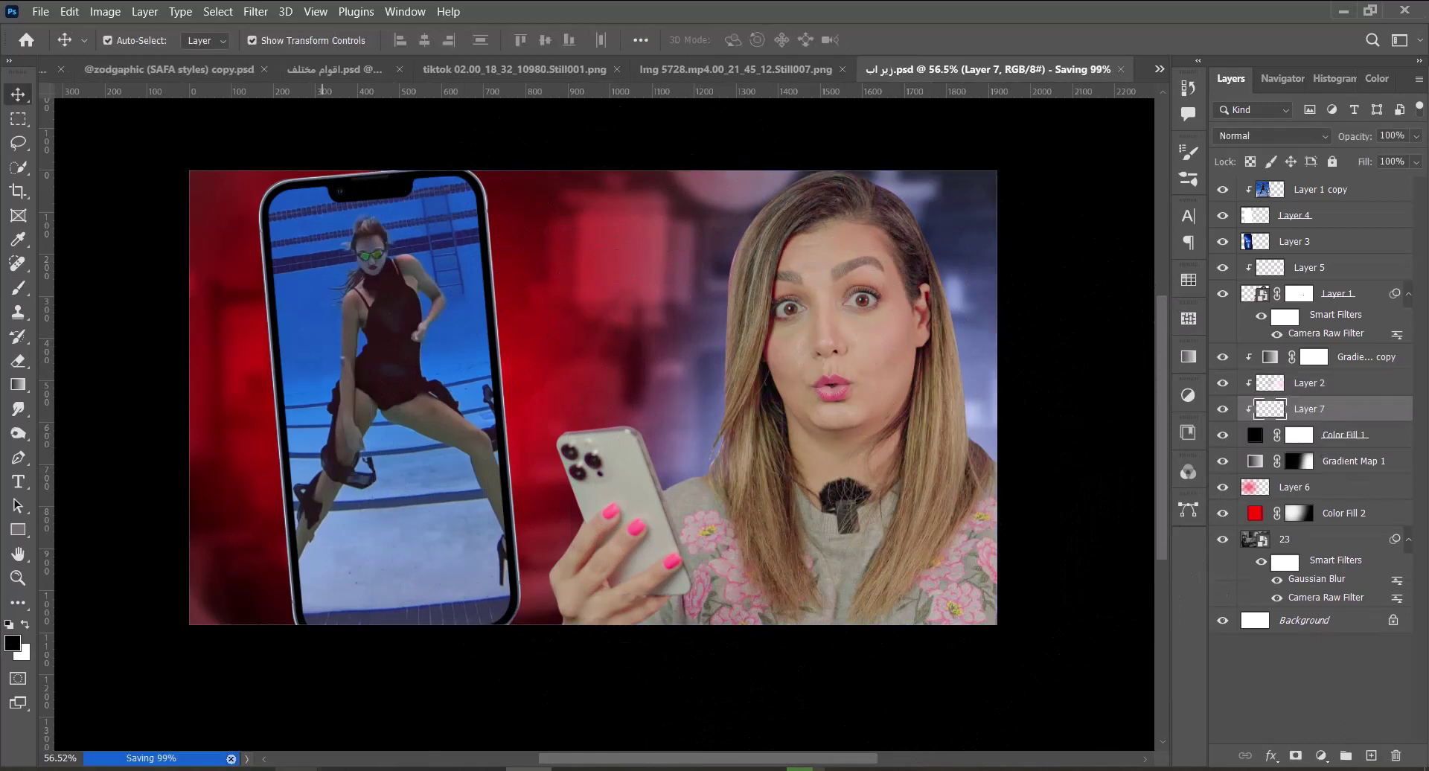
{"action": "mouse_move", "coordinate": [301, 770]}
{"action": "left_click", "coordinate": [253, 700]}
{"action": "left_click", "coordinate": [88, 144]}
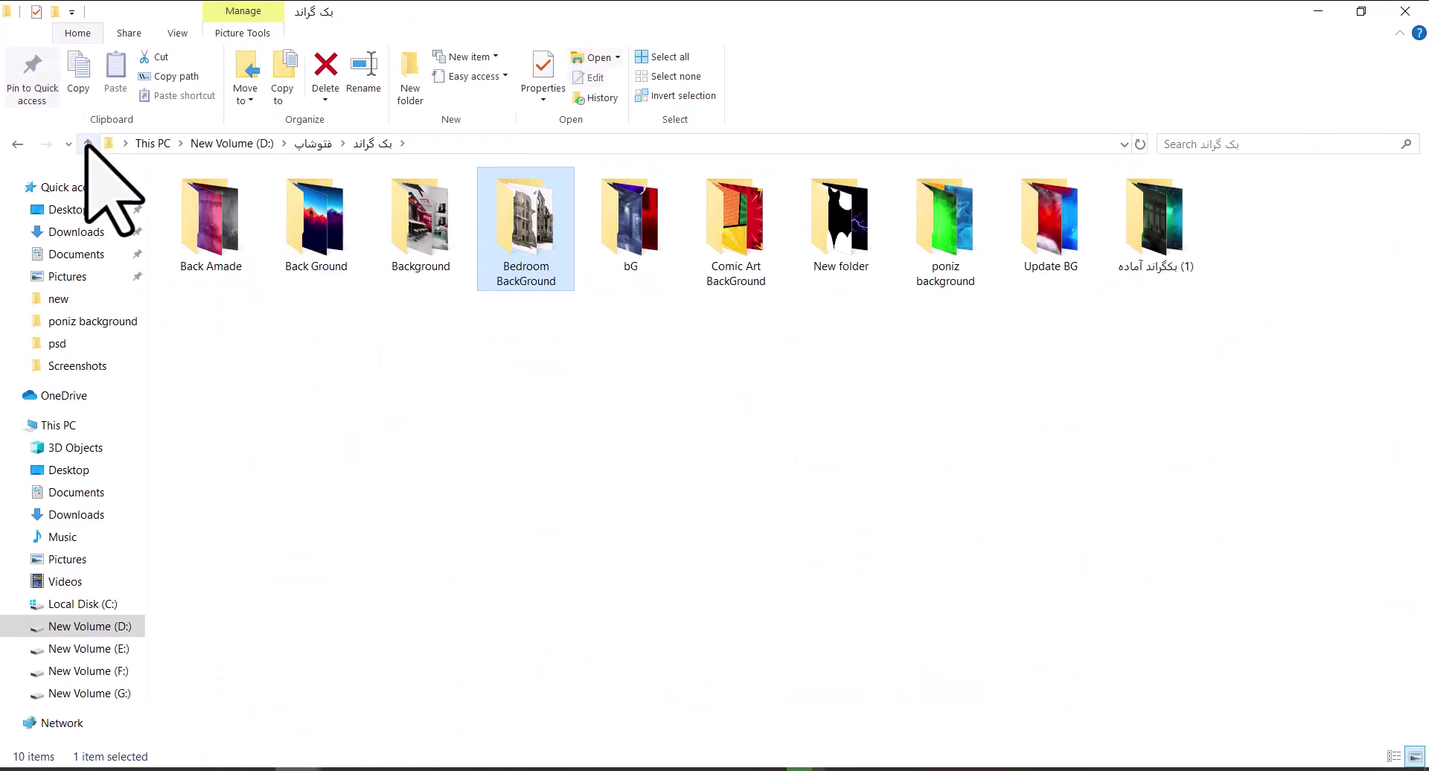
{"action": "left_click", "coordinate": [88, 144]}
{"action": "double_click", "coordinate": [747, 339]}
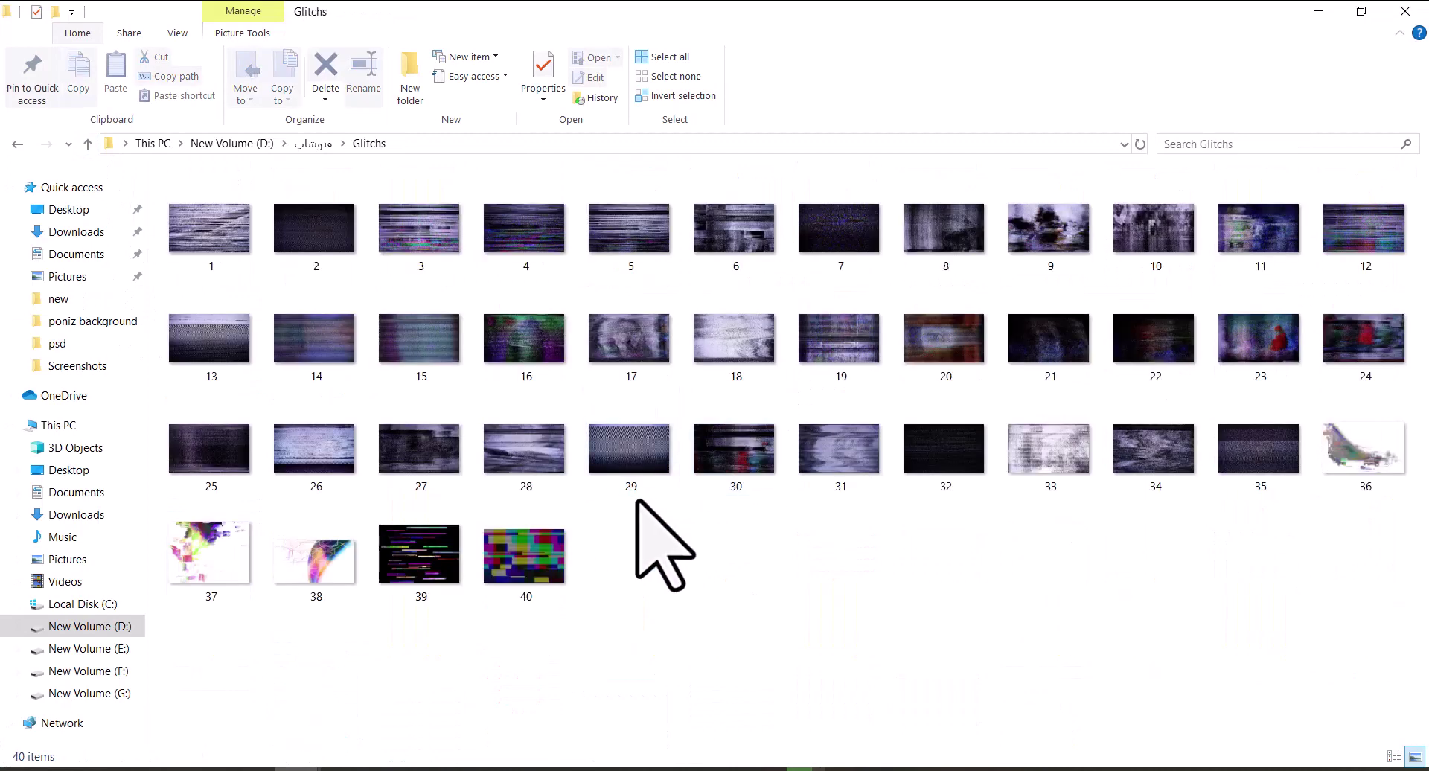
Place glitch image 37 into the clipped layer at 24% and position it behind the woman at the canvas's blue side.
{"action": "left_click_drag", "start_coordinate": [244, 559], "coordinate": [633, 595]}
{"action": "left_click_drag", "start_coordinate": [575, 300], "coordinate": [1056, 331]}
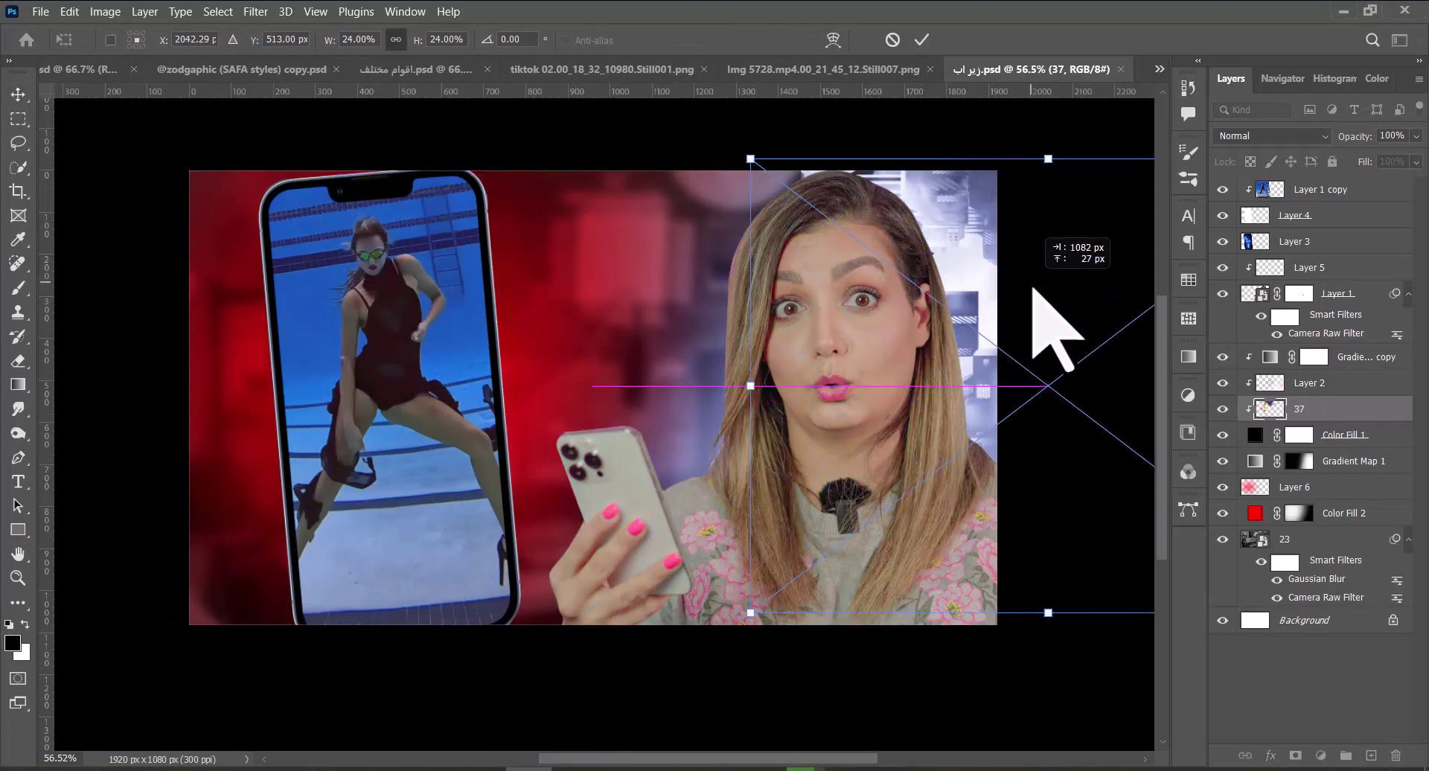
{"action": "key", "text": "Return"}
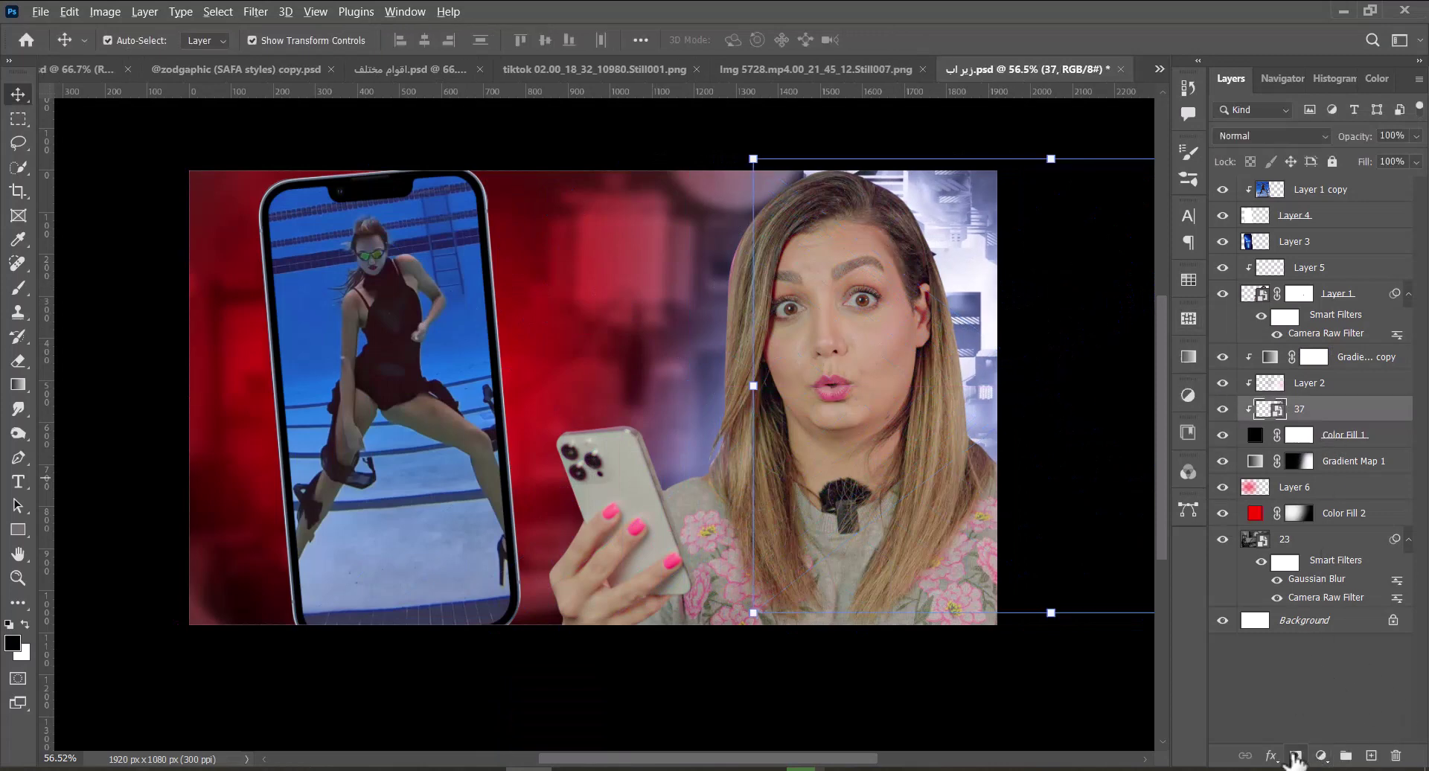
Hide layer 37 with a black mask and softly reveal the glitch behind the woman with a white 700 px brush.
{"action": "left_click", "coordinate": [1295, 758], "text": "alt"}
{"action": "key", "text": "b"}
{"action": "key", "text": "x"}
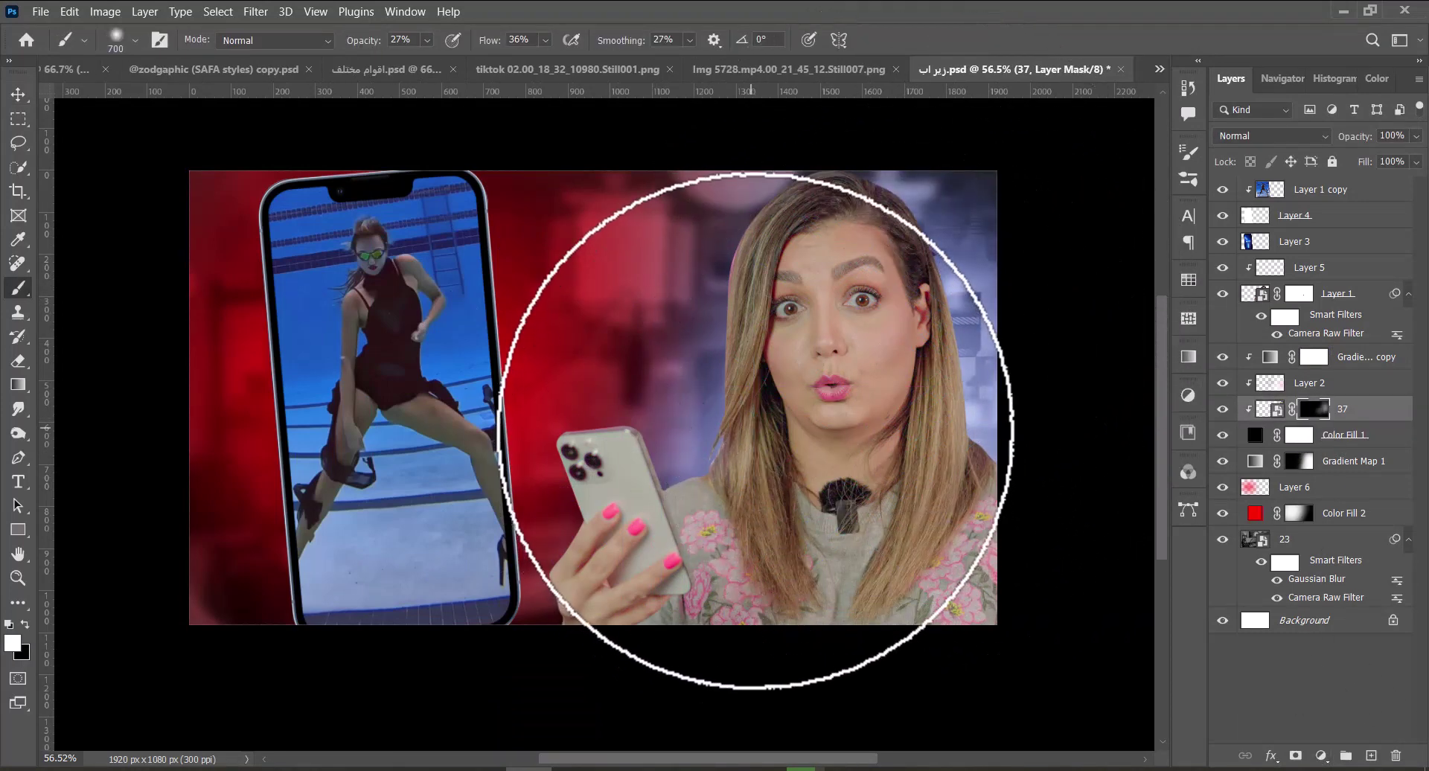
{"action": "mouse_move", "coordinate": [756, 431]}
{"action": "left_mouse_down"}
{"action": "mouse_move", "coordinate": [938, 444]}
{"action": "mouse_move", "coordinate": [941, 371]}
{"action": "mouse_move", "coordinate": [924, 314]}
{"action": "mouse_move", "coordinate": [921, 396]}
{"action": "mouse_move", "coordinate": [1022, 477]}
{"action": "left_mouse_up"}
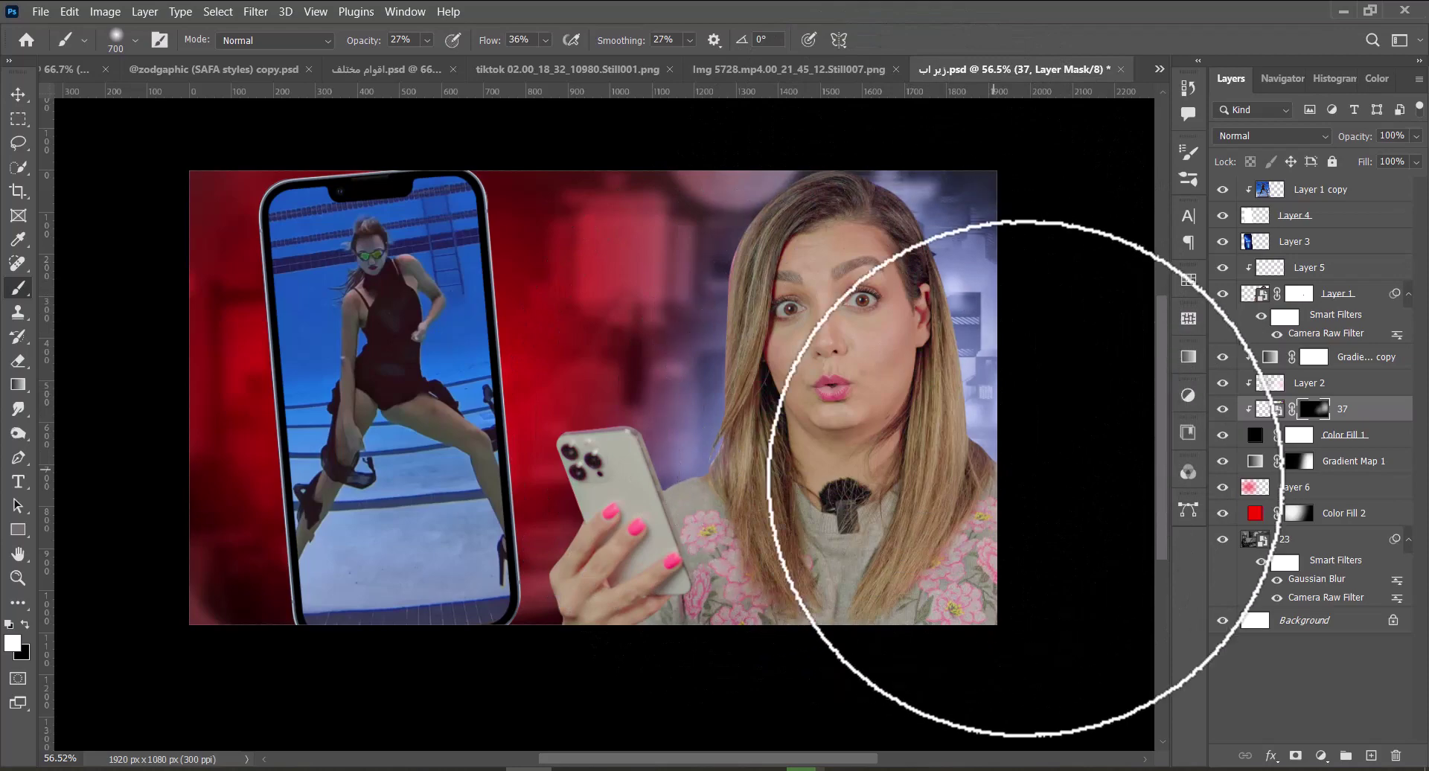
Duplicate Color Fill 1 and its clipped gradient layer to strengthen the effect above the background.
{"action": "left_click", "coordinate": [1351, 361]}
{"action": "left_click", "coordinate": [1341, 436], "text": "ctrl"}
{"action": "key", "text": "ctrl+j"}
Switch to File Explorer and place glitch image 3 from the Glitchs folder into the composite below Layer 1.
{"action": "left_click", "coordinate": [1344, 11]}
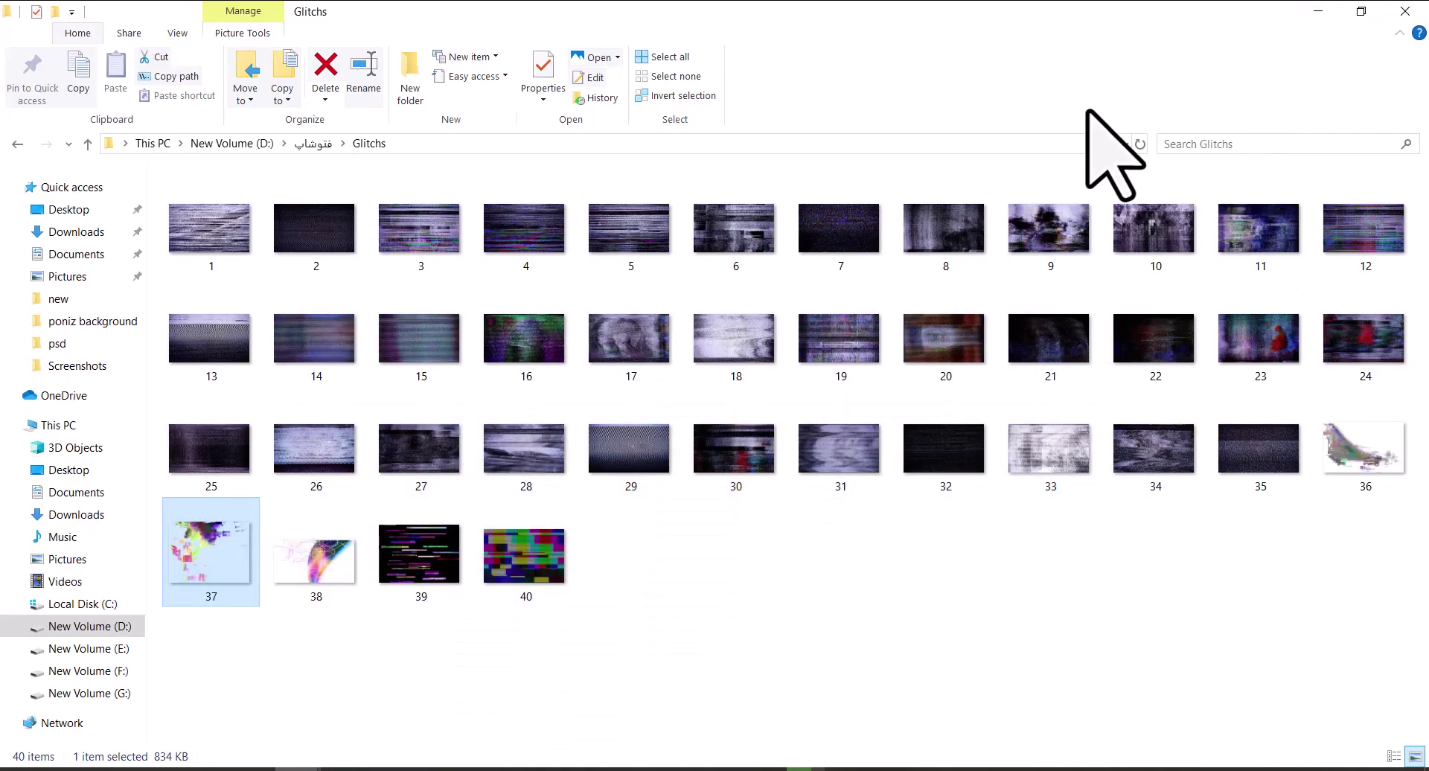
{"action": "left_click", "coordinate": [88, 143]}
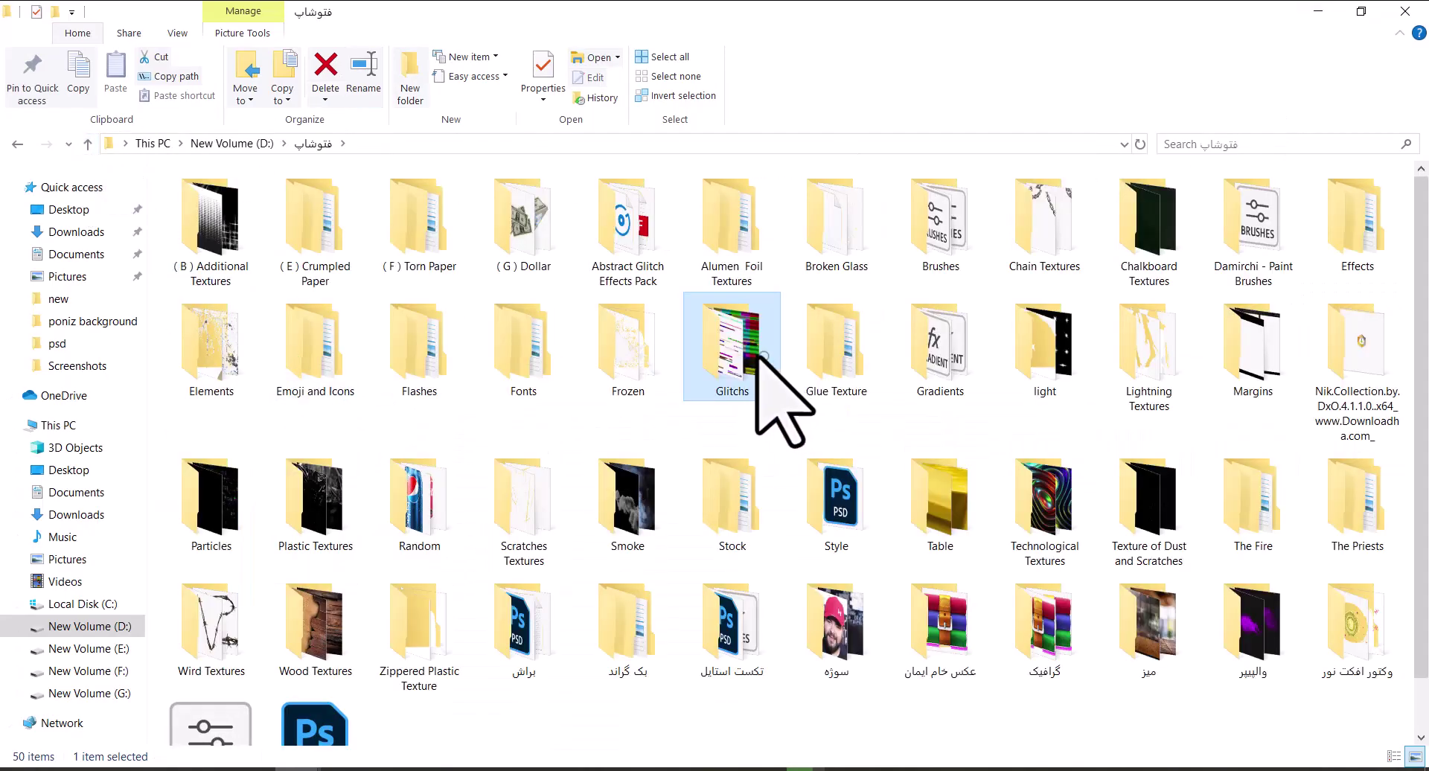
{"action": "double_click", "coordinate": [757, 355]}
{"action": "left_click_drag", "start_coordinate": [419, 197], "coordinate": [1034, 372]}
Set the placed glitch image 3 to Overlay blend mode and commit it at 36% scale.
{"action": "left_click", "coordinate": [1272, 135]}
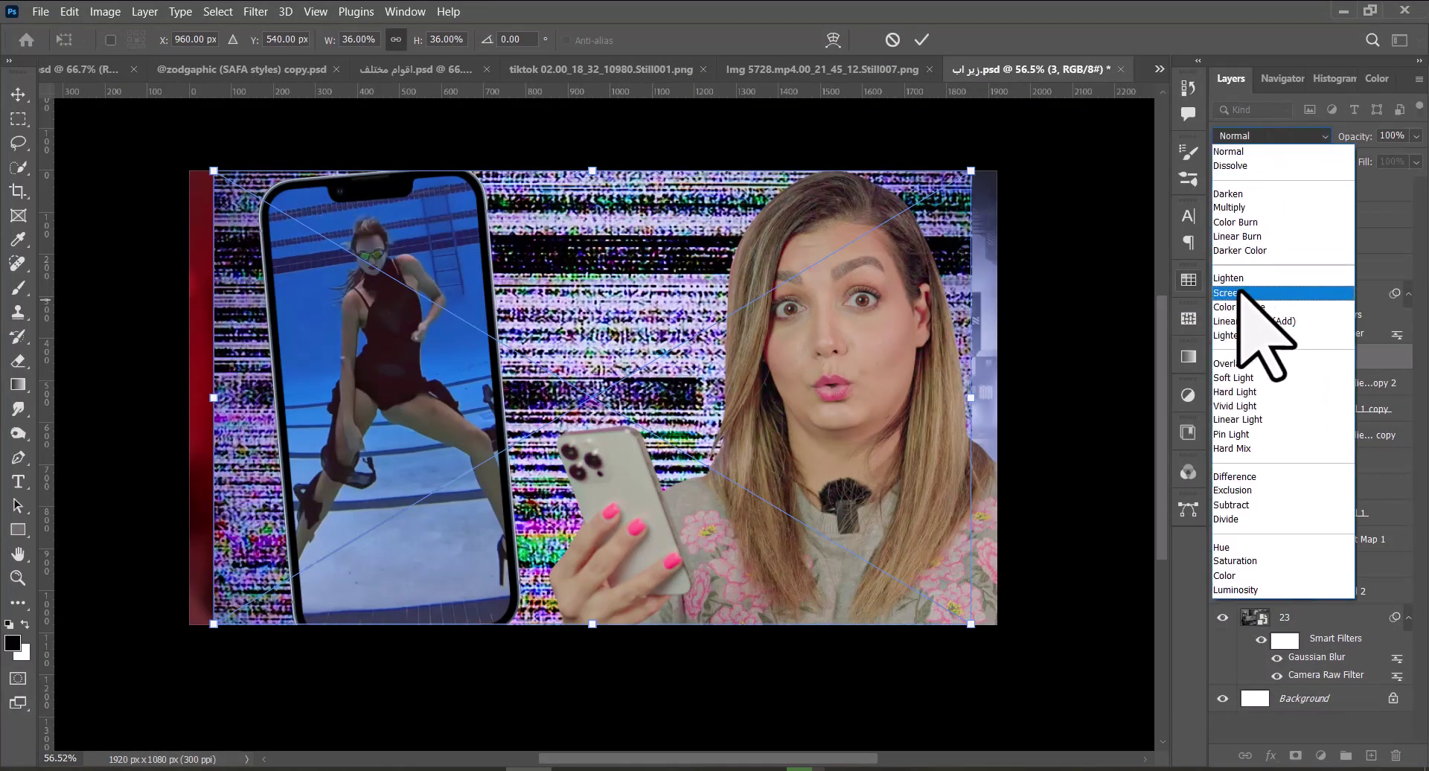
{"action": "left_click", "coordinate": [1260, 294]}
{"action": "left_click", "coordinate": [1272, 135]}
{"action": "left_click", "coordinate": [1242, 356]}
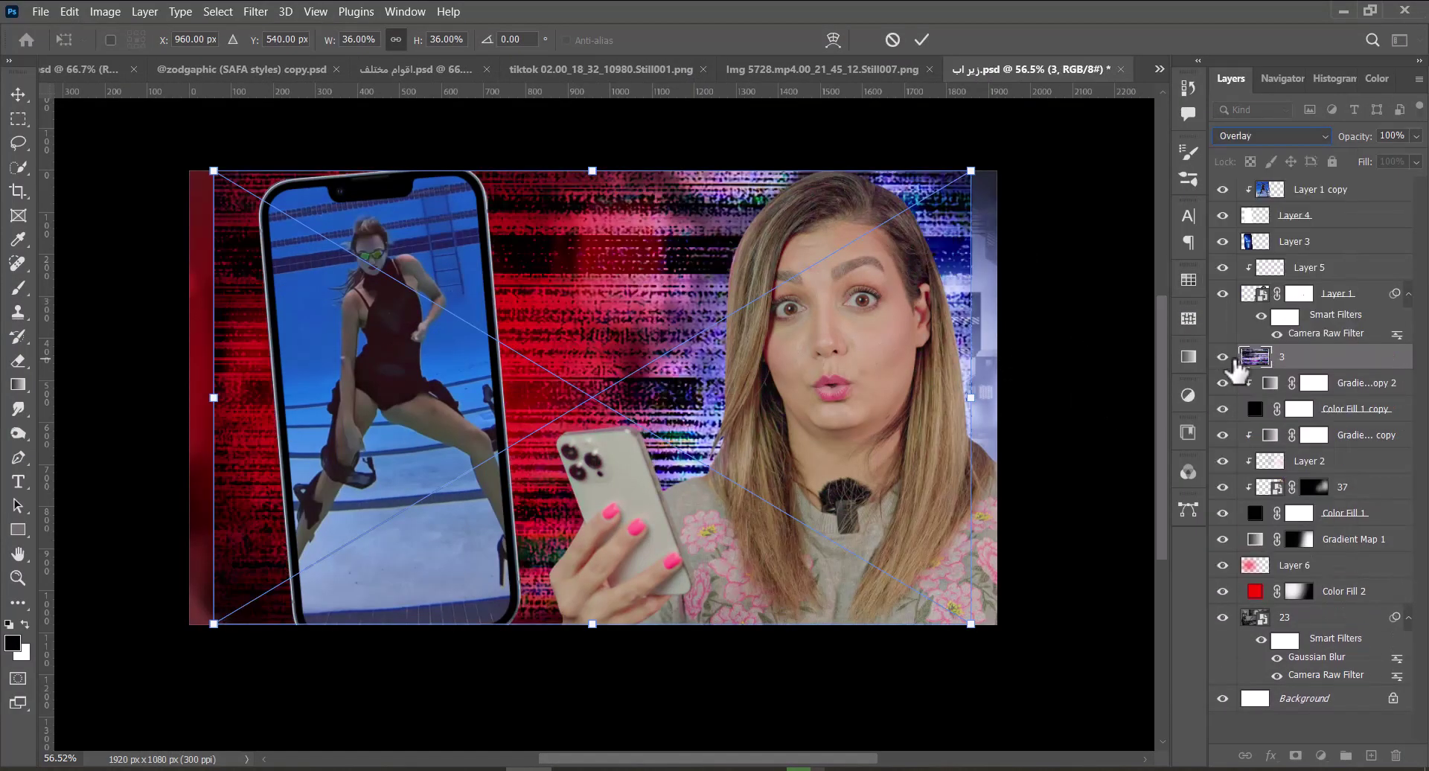
{"action": "key", "text": "Return"}
Move glitch layer 3 to just above Color Fill 2, enlarge it to about 37.56%, rotate it about -3.14° and shift it left behind the phone.
{"action": "key", "text": "b"}
{"action": "left_click", "coordinate": [23, 95]}
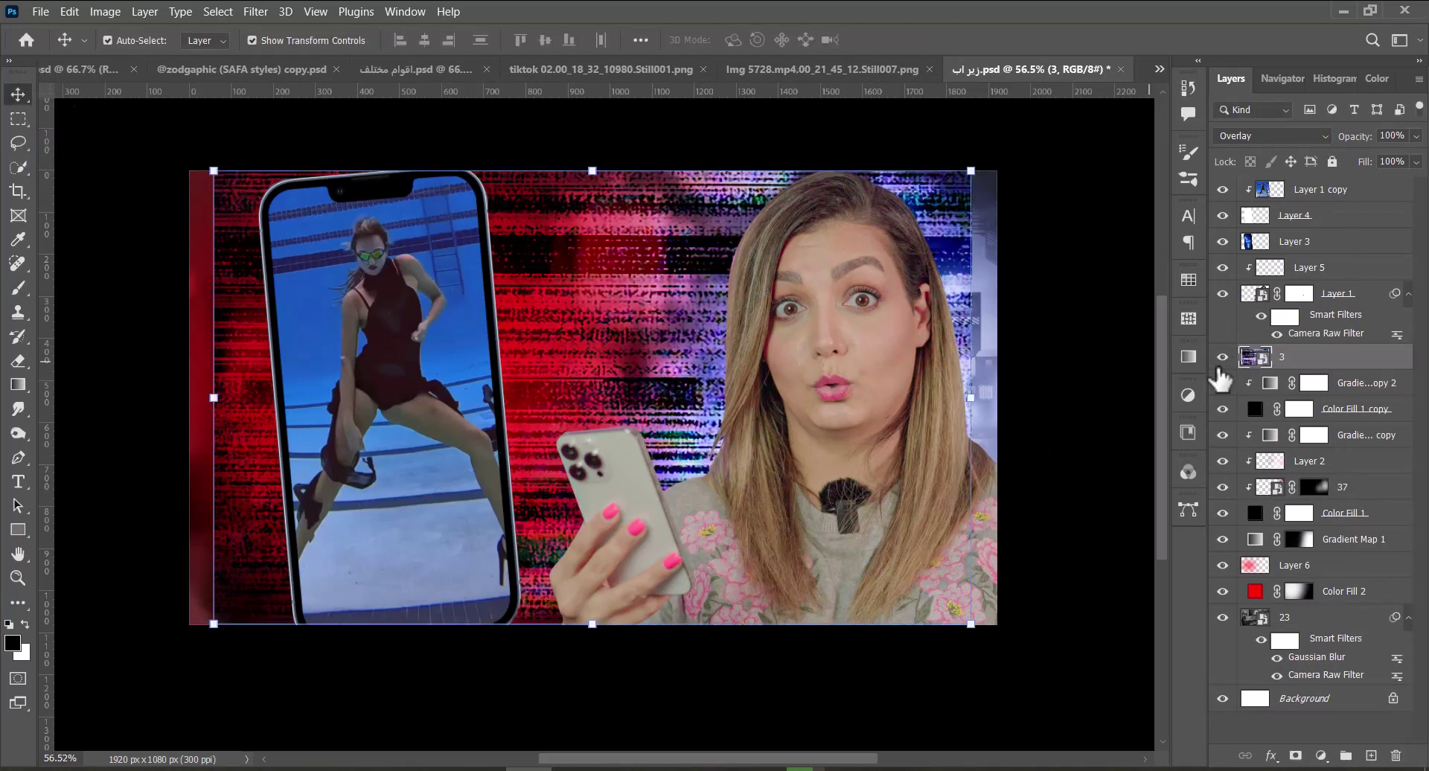
{"action": "left_click_drag", "start_coordinate": [1311, 359], "coordinate": [1266, 577]}
{"action": "left_click_drag", "start_coordinate": [973, 398], "coordinate": [1010, 400]}
{"action": "left_click_drag", "start_coordinate": [617, 336], "coordinate": [449, 326]}
{"action": "left_click_drag", "start_coordinate": [892, 379], "coordinate": [895, 355]}
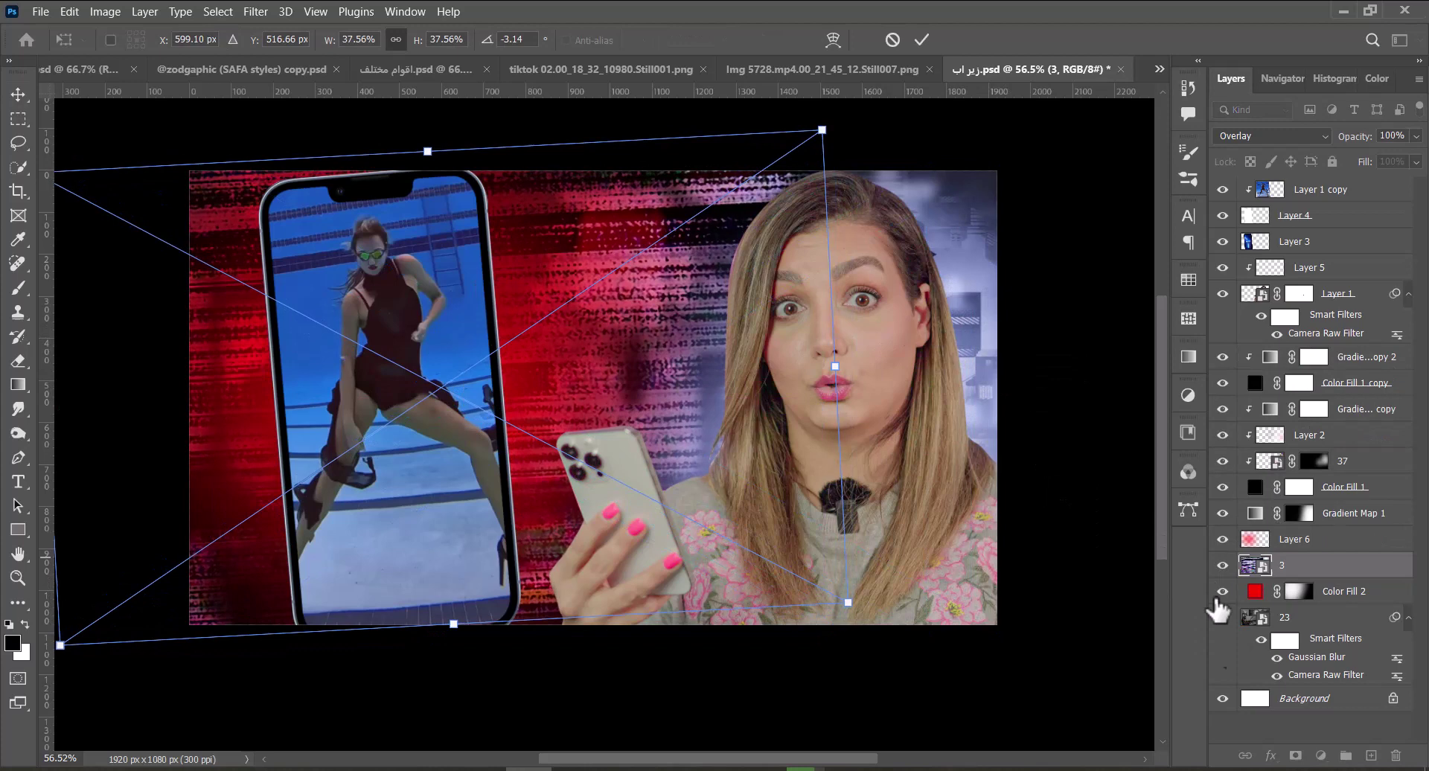
{"action": "key", "text": "Return"}
Hide glitch layer 3 with a black mask and softly reveal it around the phone with a white 700 px brush.
{"action": "left_click", "coordinate": [1296, 755], "text": "alt"}
{"action": "key", "text": "b"}
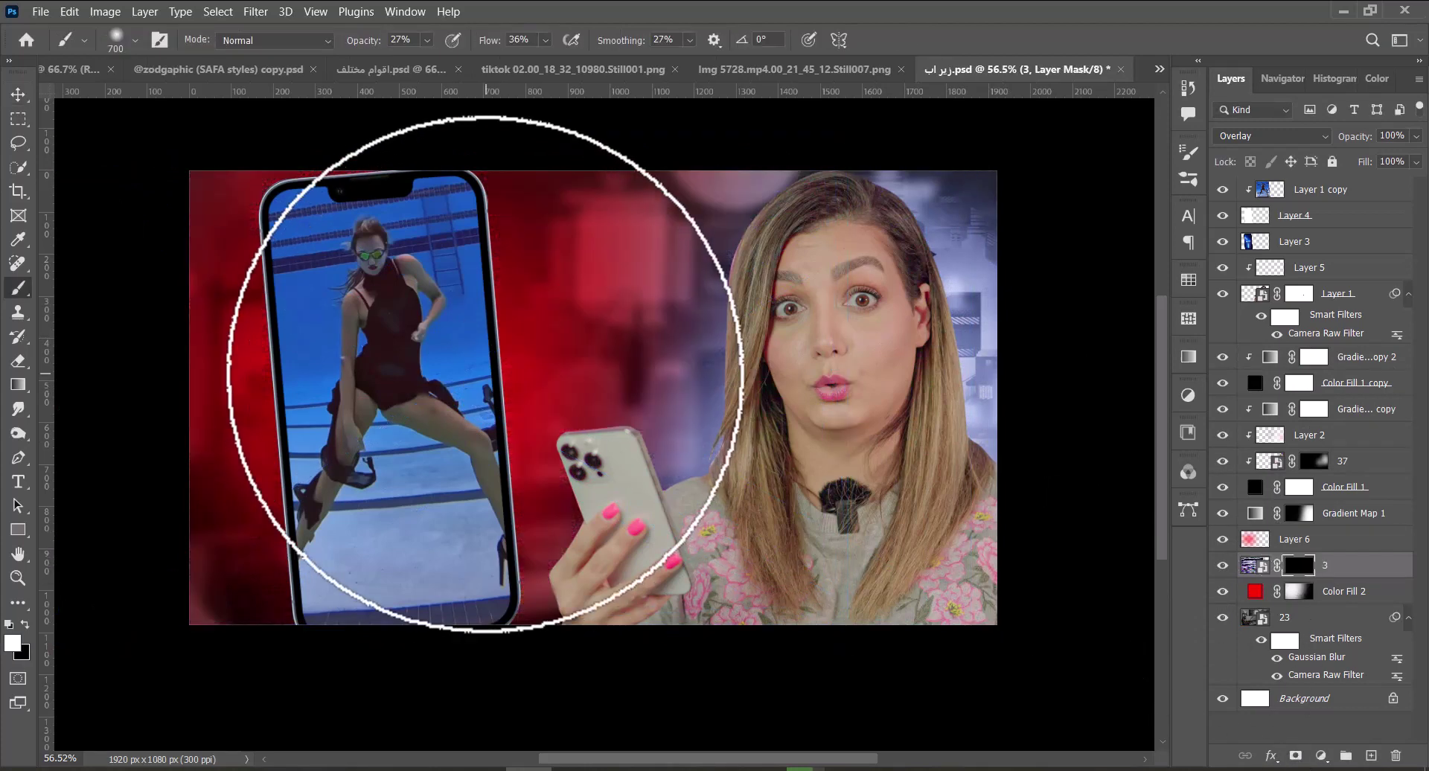
{"action": "left_click", "coordinate": [501, 349]}
{"action": "mouse_move", "coordinate": [549, 344]}
{"action": "left_mouse_down"}
{"action": "mouse_move", "coordinate": [341, 262]}
{"action": "mouse_move", "coordinate": [332, 414]}
{"action": "mouse_move", "coordinate": [239, 300]}
{"action": "mouse_move", "coordinate": [349, 506]}
{"action": "mouse_move", "coordinate": [360, 293]}
{"action": "mouse_move", "coordinate": [709, 424]}
{"action": "left_mouse_up"}
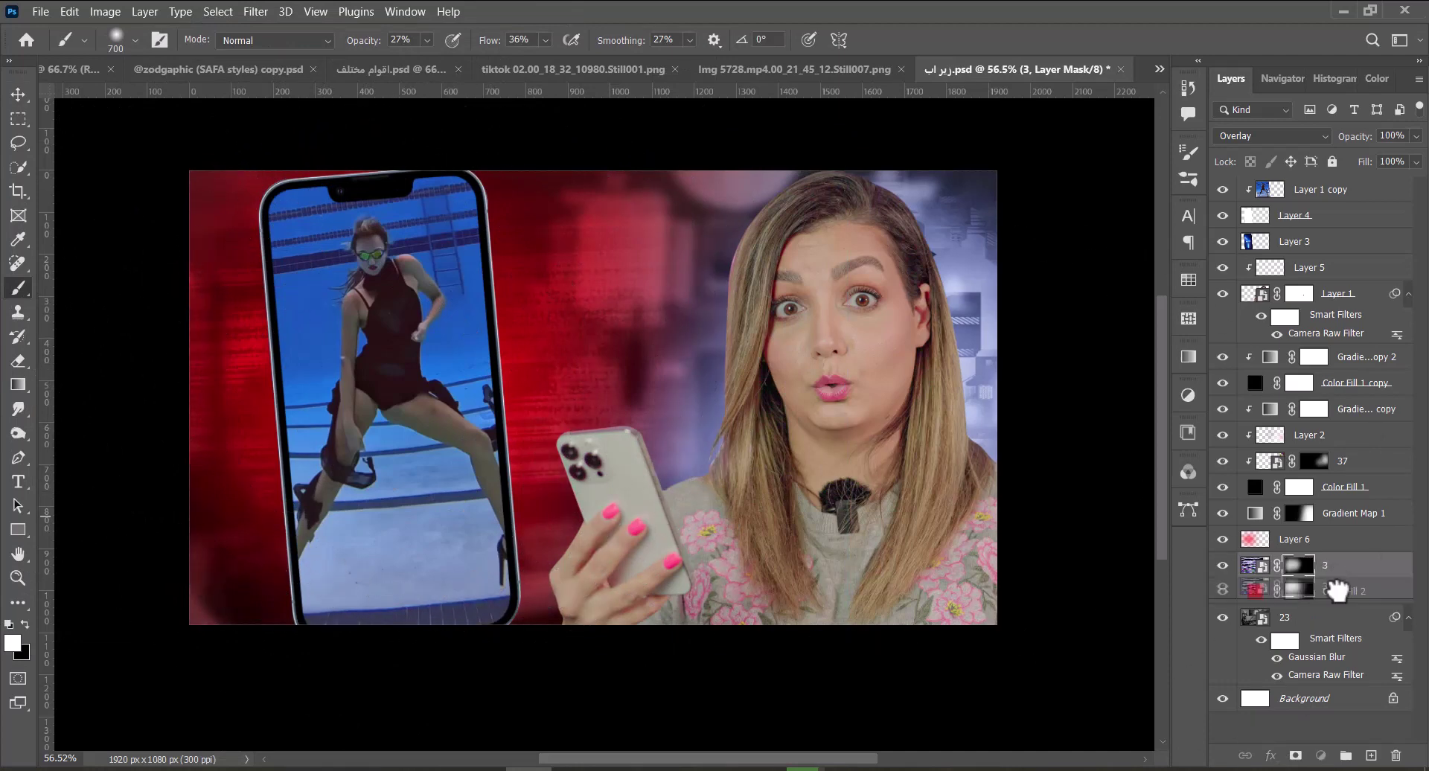
Move glitch layer 3 above Layer 6 and select its layer mask.
{"action": "left_click_drag", "start_coordinate": [1337, 591], "coordinate": [1328, 625]}
{"action": "left_click_drag", "start_coordinate": [1325, 552], "coordinate": [1324, 548]}
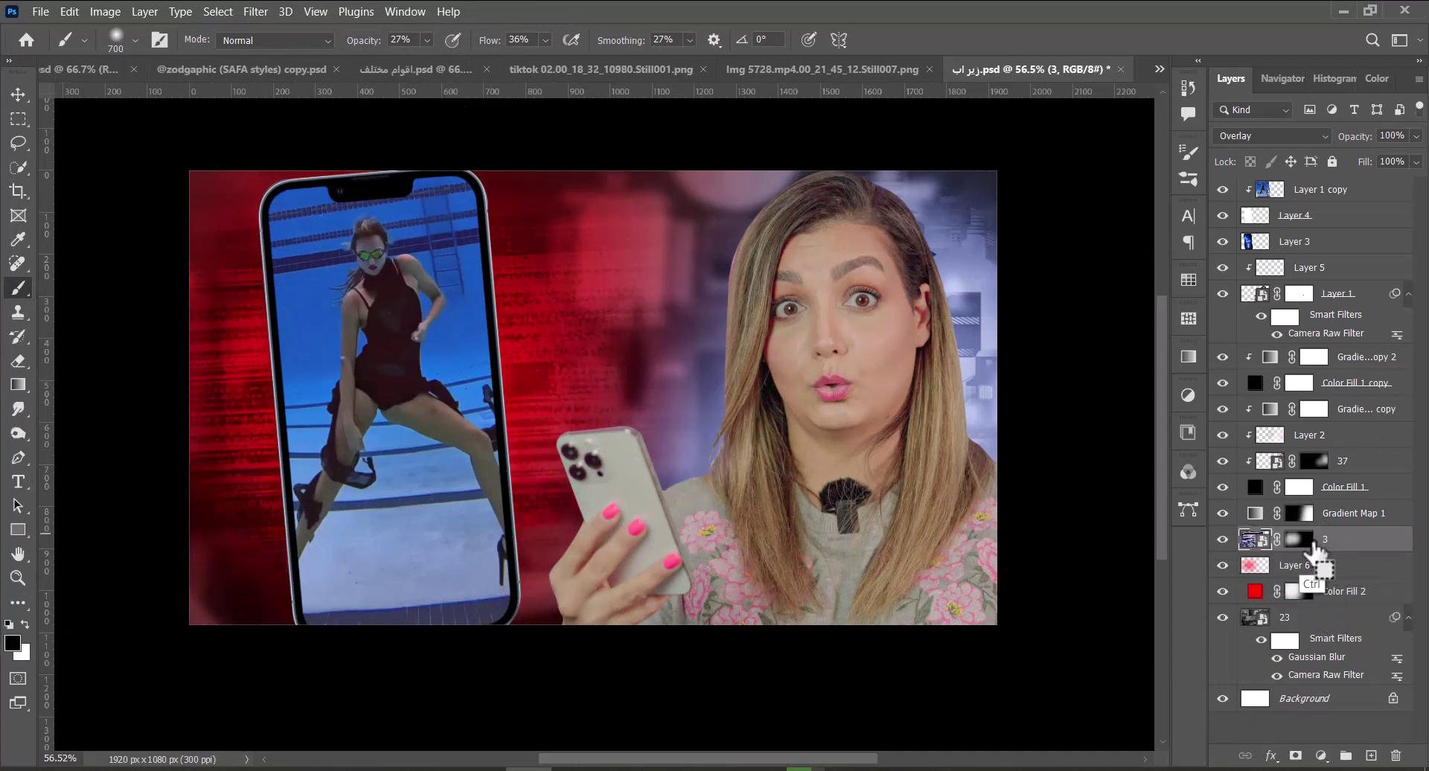
{"action": "left_click", "coordinate": [1295, 542]}
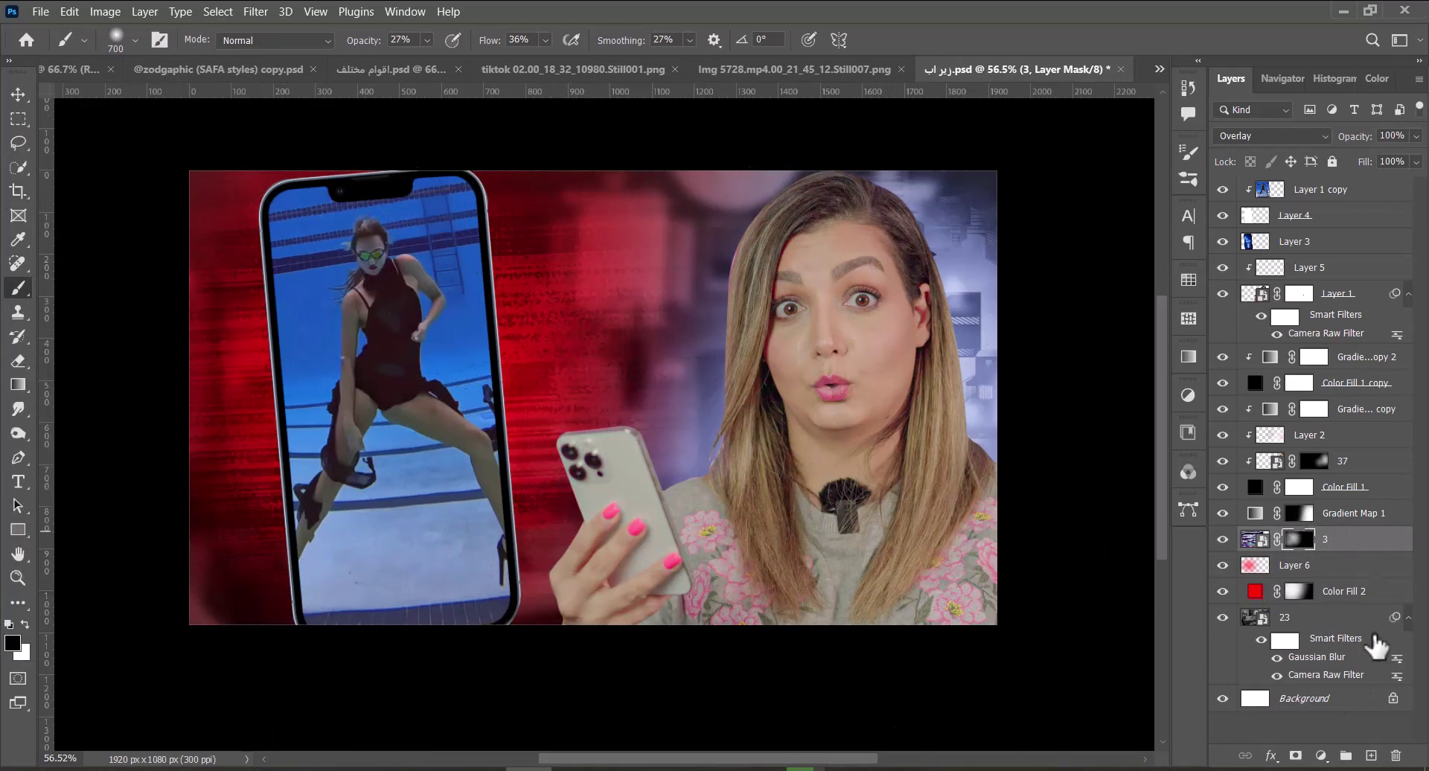
Add a new layer above glitch layer 3, paint a soft red glow behind the phone with the 700 px brush, and save.
{"action": "left_click", "coordinate": [1371, 755]}
{"action": "left_click", "coordinate": [13, 643]}
{"action": "left_click", "coordinate": [726, 162]}
{"action": "left_click", "coordinate": [890, 133]}
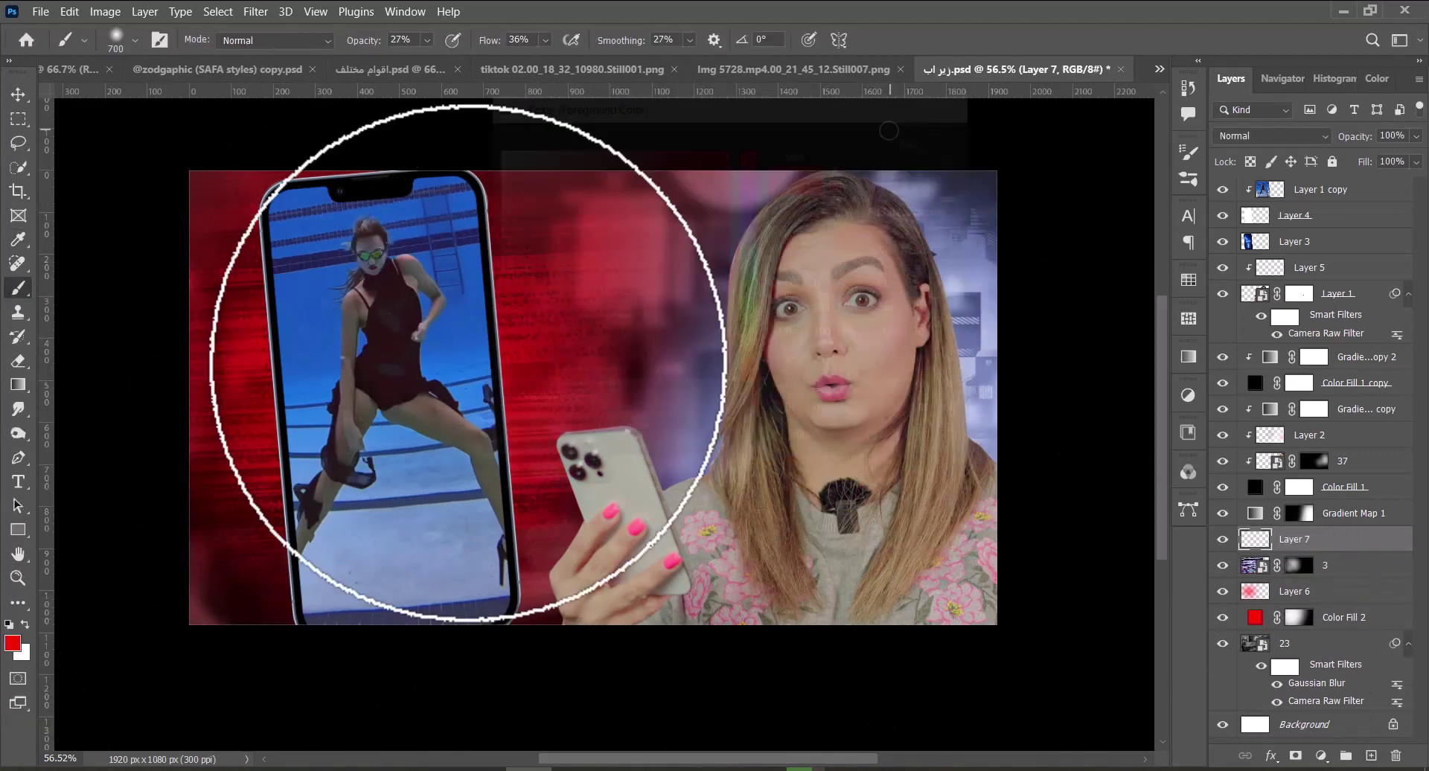
{"action": "mouse_move", "coordinate": [468, 362]}
{"action": "left_mouse_down"}
{"action": "mouse_move", "coordinate": [446, 422]}
{"action": "mouse_move", "coordinate": [447, 397]}
{"action": "mouse_move", "coordinate": [286, 416]}
{"action": "mouse_move", "coordinate": [412, 393]}
{"action": "mouse_move", "coordinate": [360, 345]}
{"action": "left_mouse_up"}
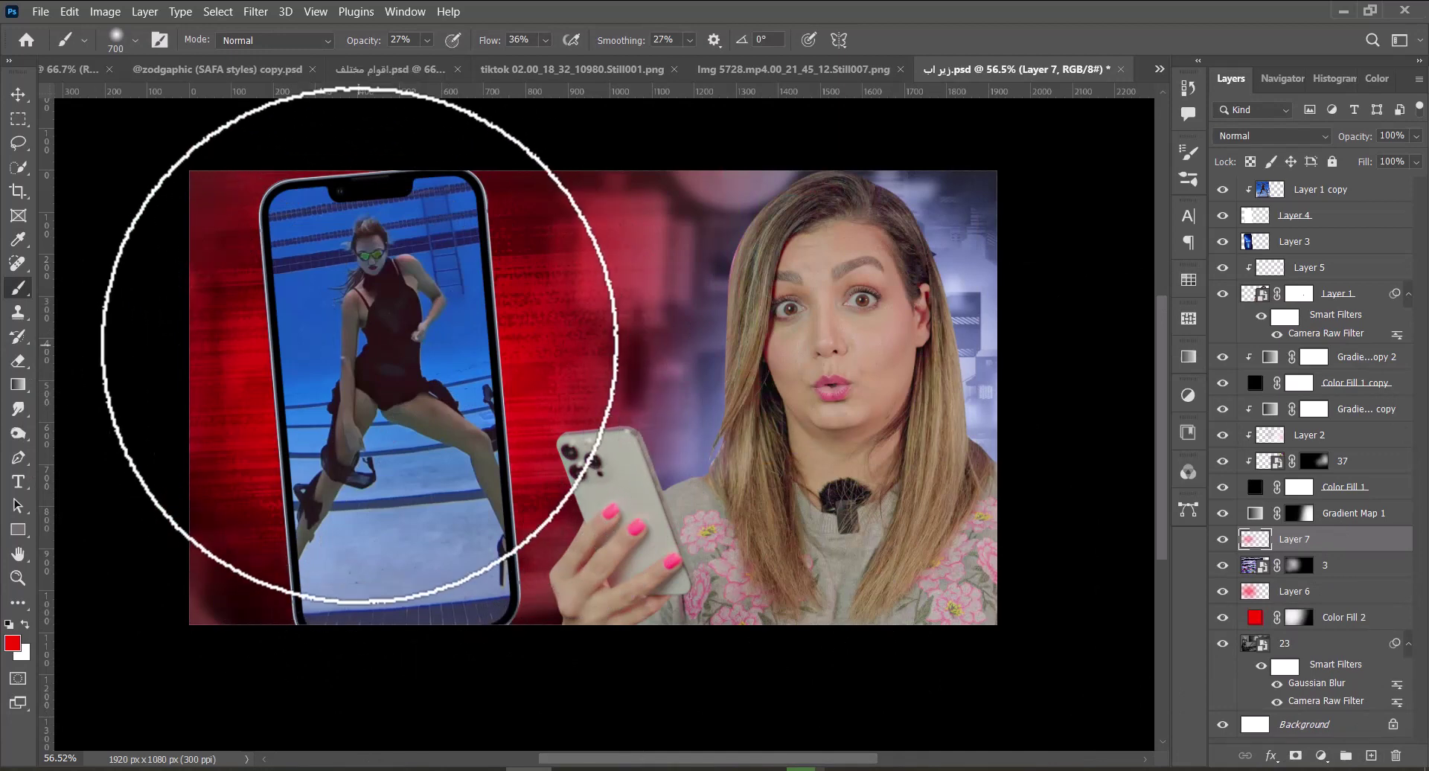
{"action": "key", "text": "v"}
{"action": "key", "text": "ctrl+s"}
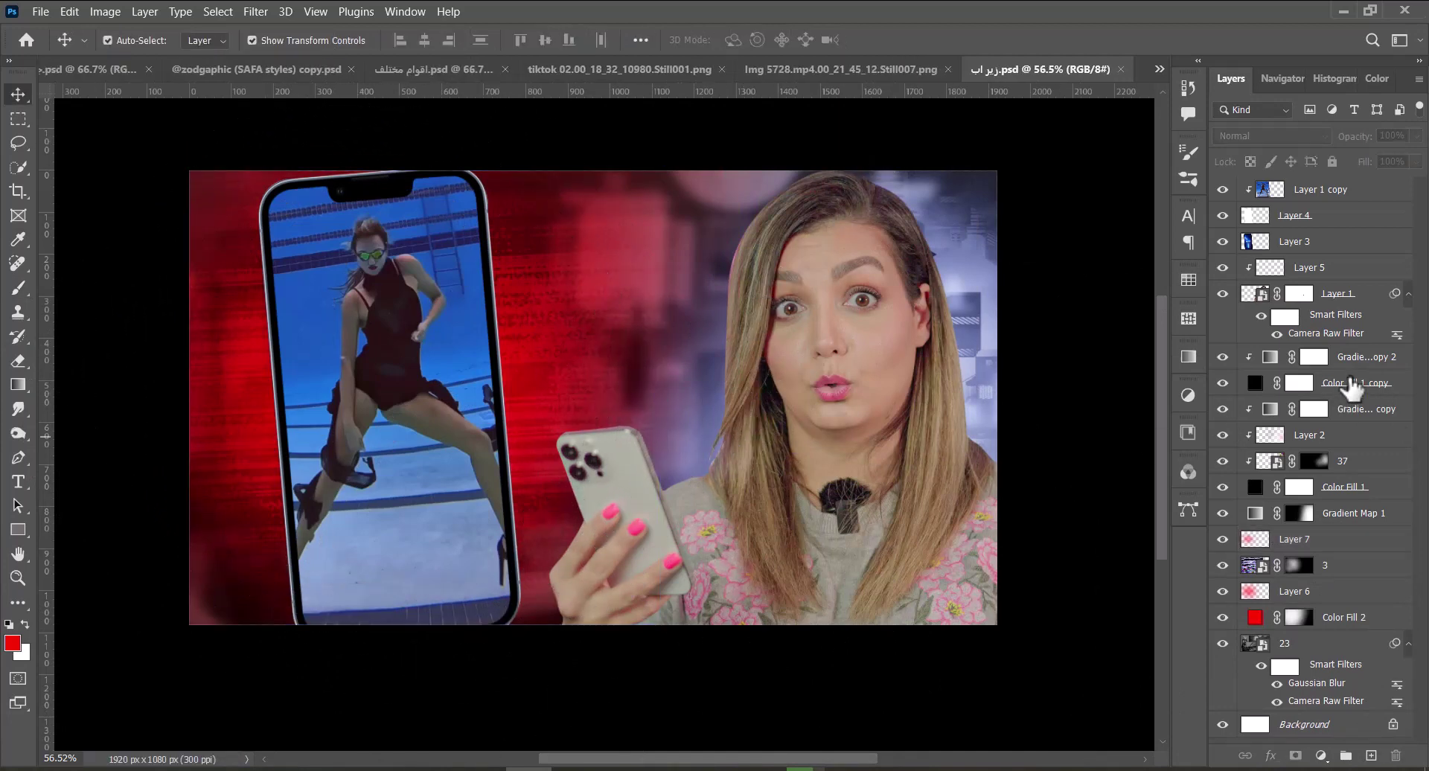
Select Color Fill 1 copy, switch to File Explorer and place image 55 from the Elements folder as a clipped layer above it.
{"action": "left_click", "coordinate": [1351, 386]}
{"action": "mouse_move", "coordinate": [261, 739]}
{"action": "left_click", "coordinate": [315, 696]}
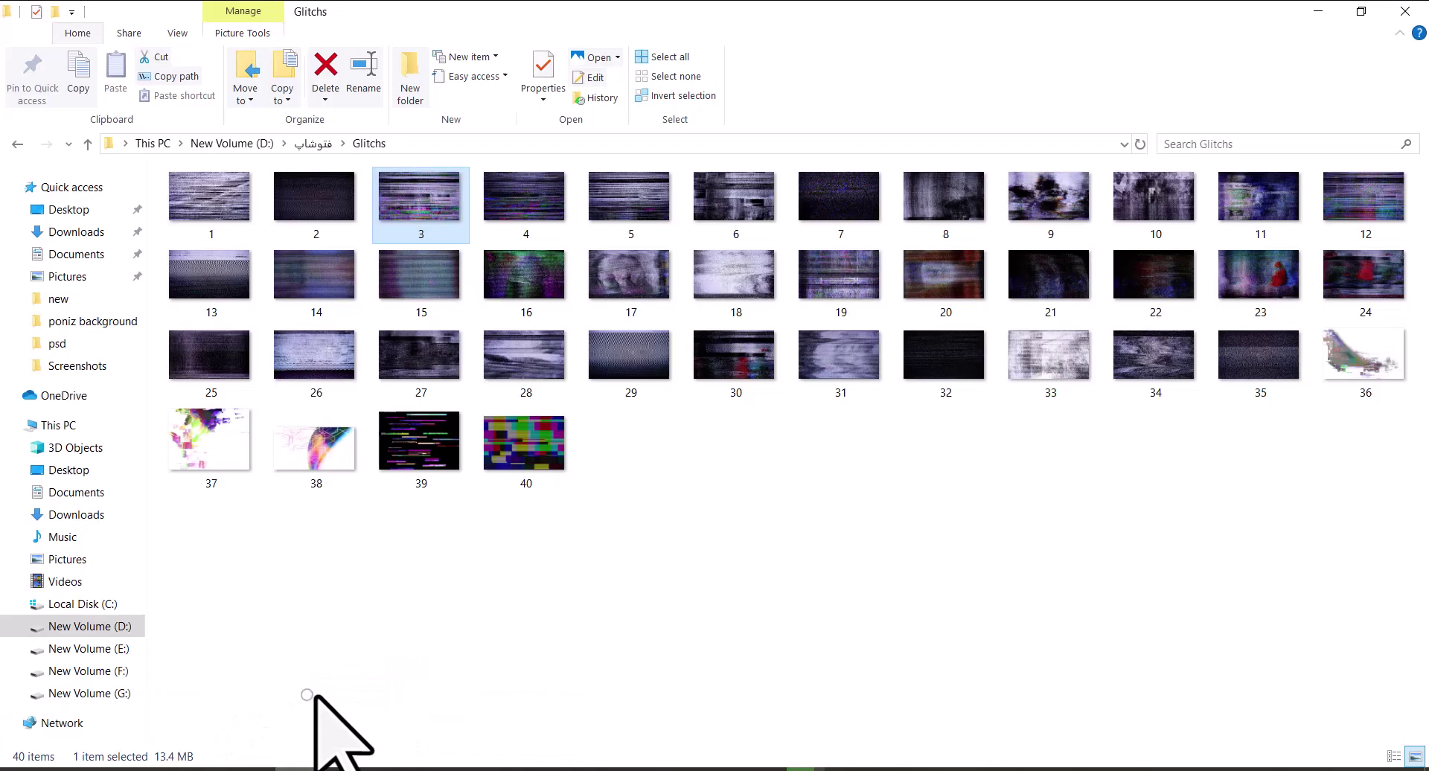
{"action": "left_click", "coordinate": [88, 143]}
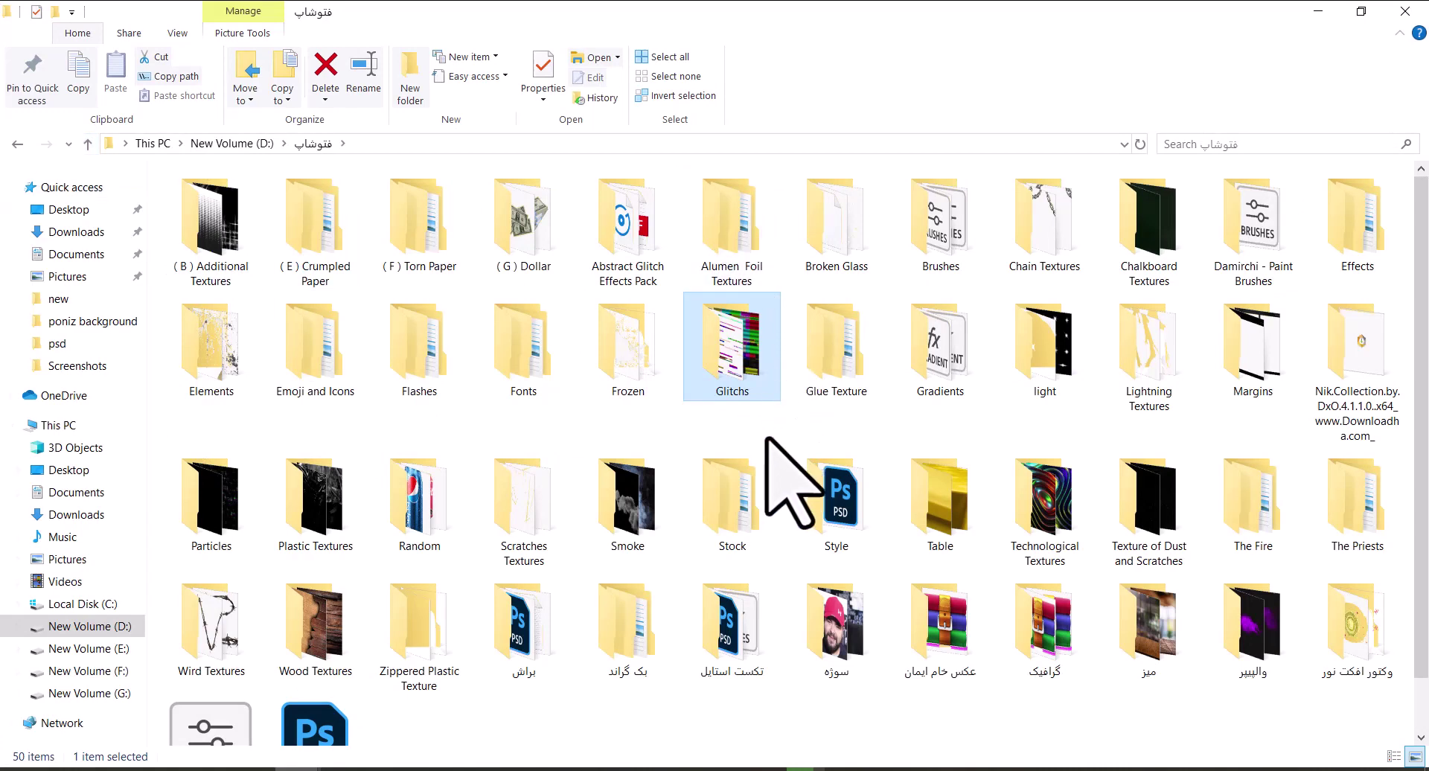
{"action": "double_click", "coordinate": [206, 357]}
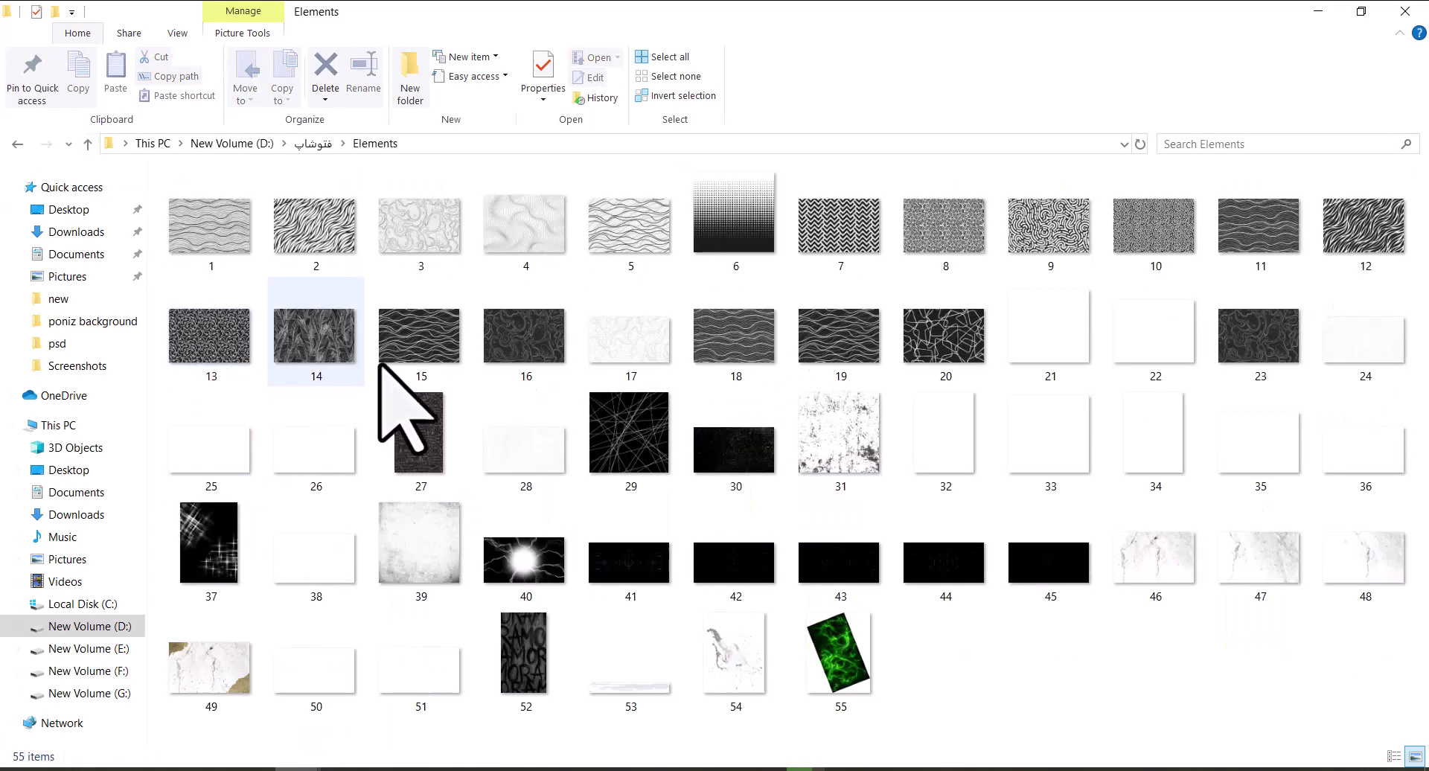
{"action": "left_click", "coordinate": [827, 655]}
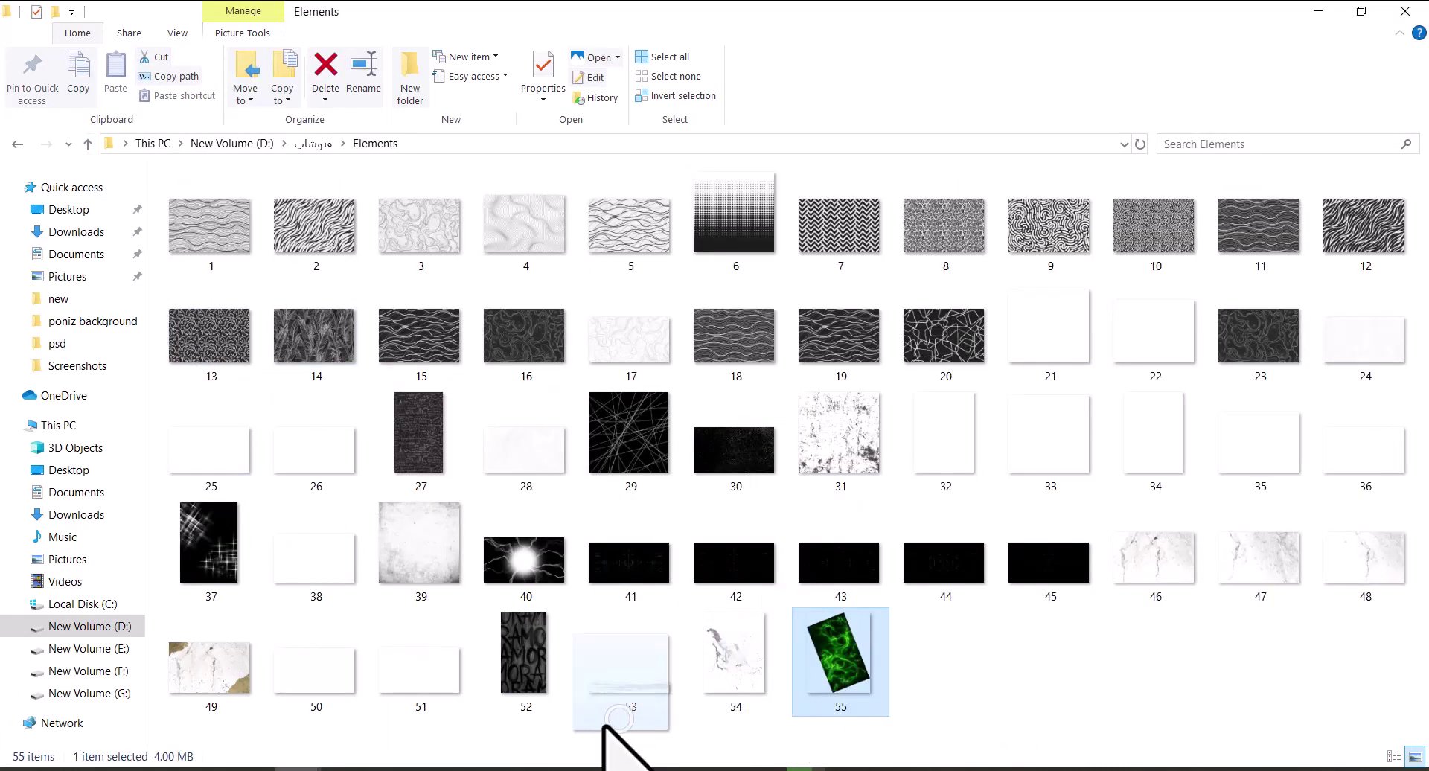
{"action": "left_click", "coordinate": [531, 767]}
{"action": "left_click_drag", "start_coordinate": [531, 737], "coordinate": [741, 479]}
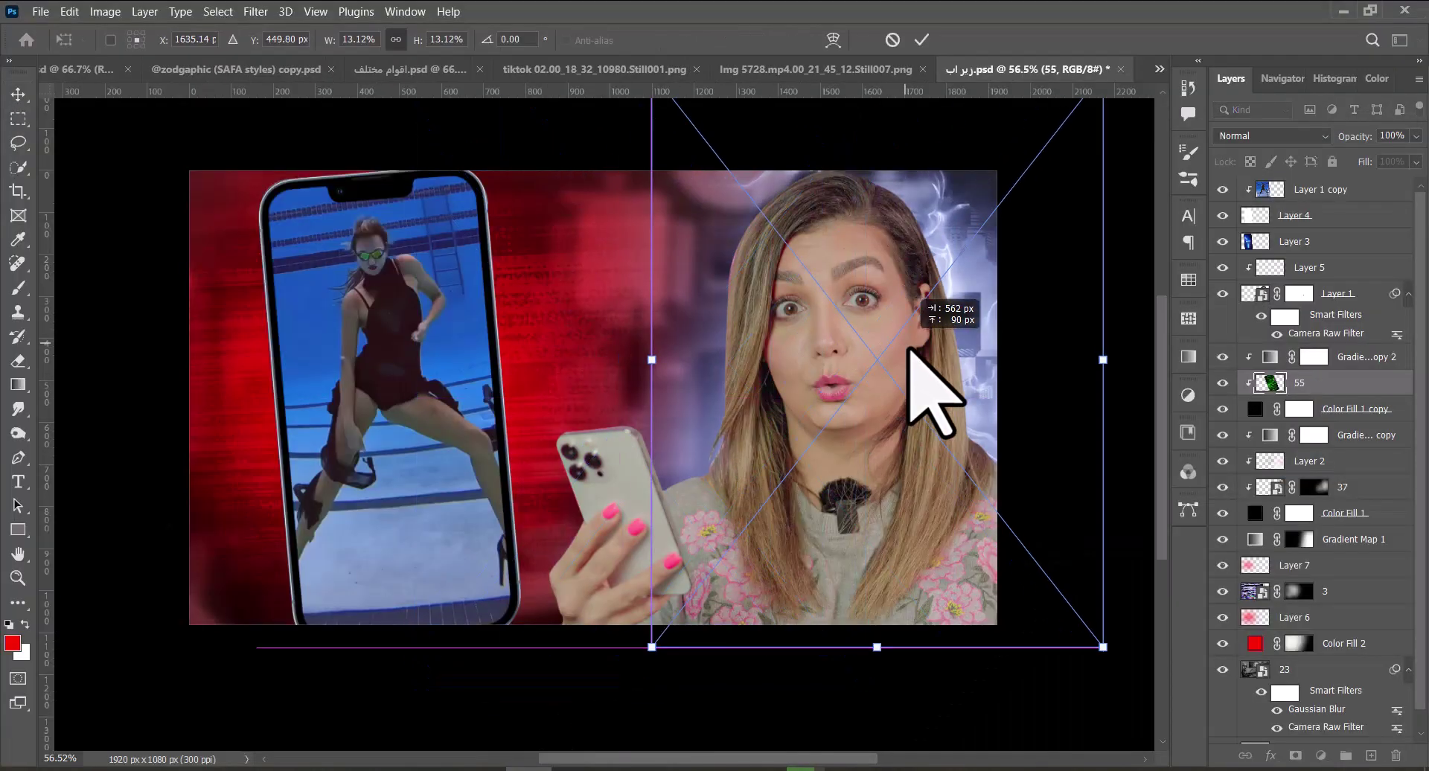
Scale image 55 to about 19%, rotate it about 18°, and commit it behind the woman.
{"action": "left_click_drag", "start_coordinate": [1060, 397], "coordinate": [1107, 493]}
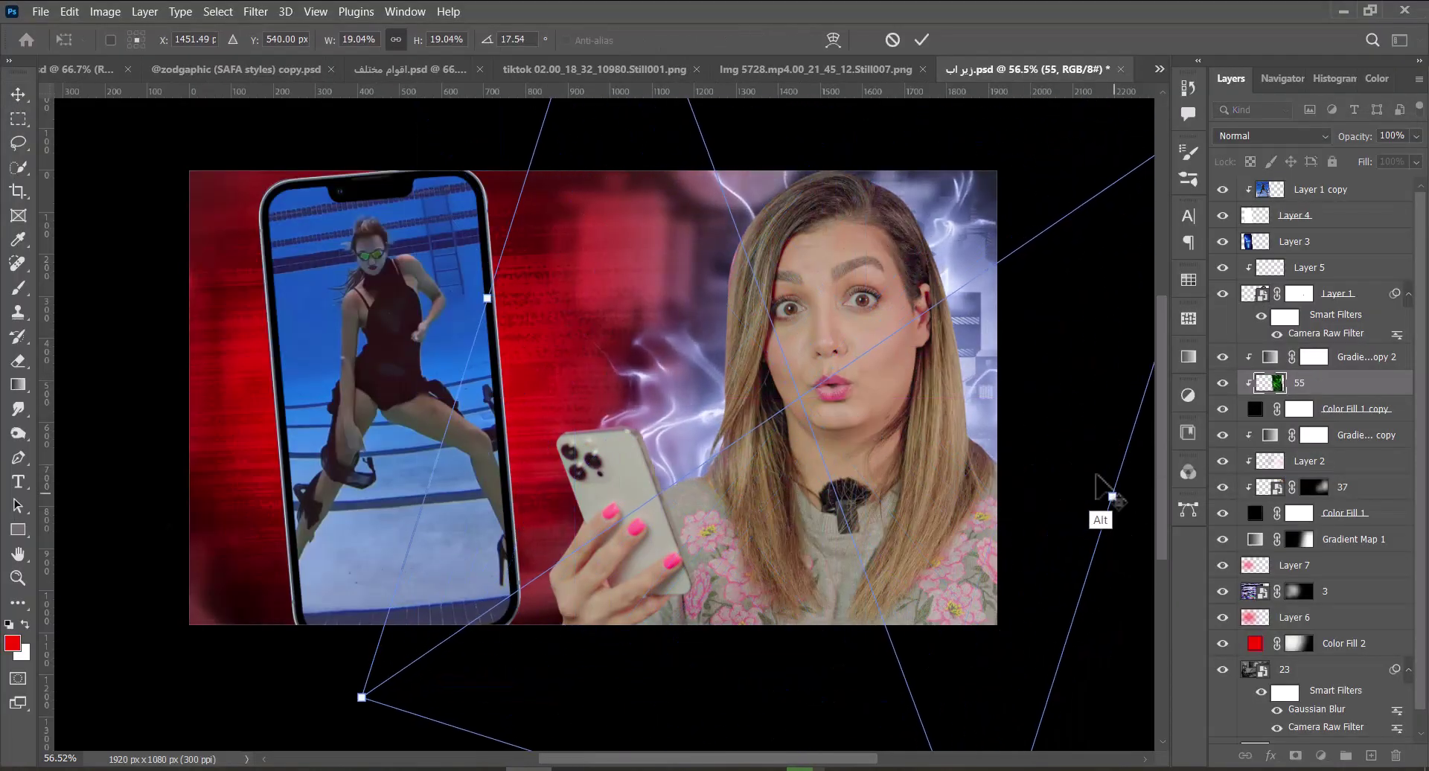
{"action": "left_click_drag", "start_coordinate": [955, 260], "coordinate": [979, 231]}
{"action": "left_click", "coordinate": [922, 39]}
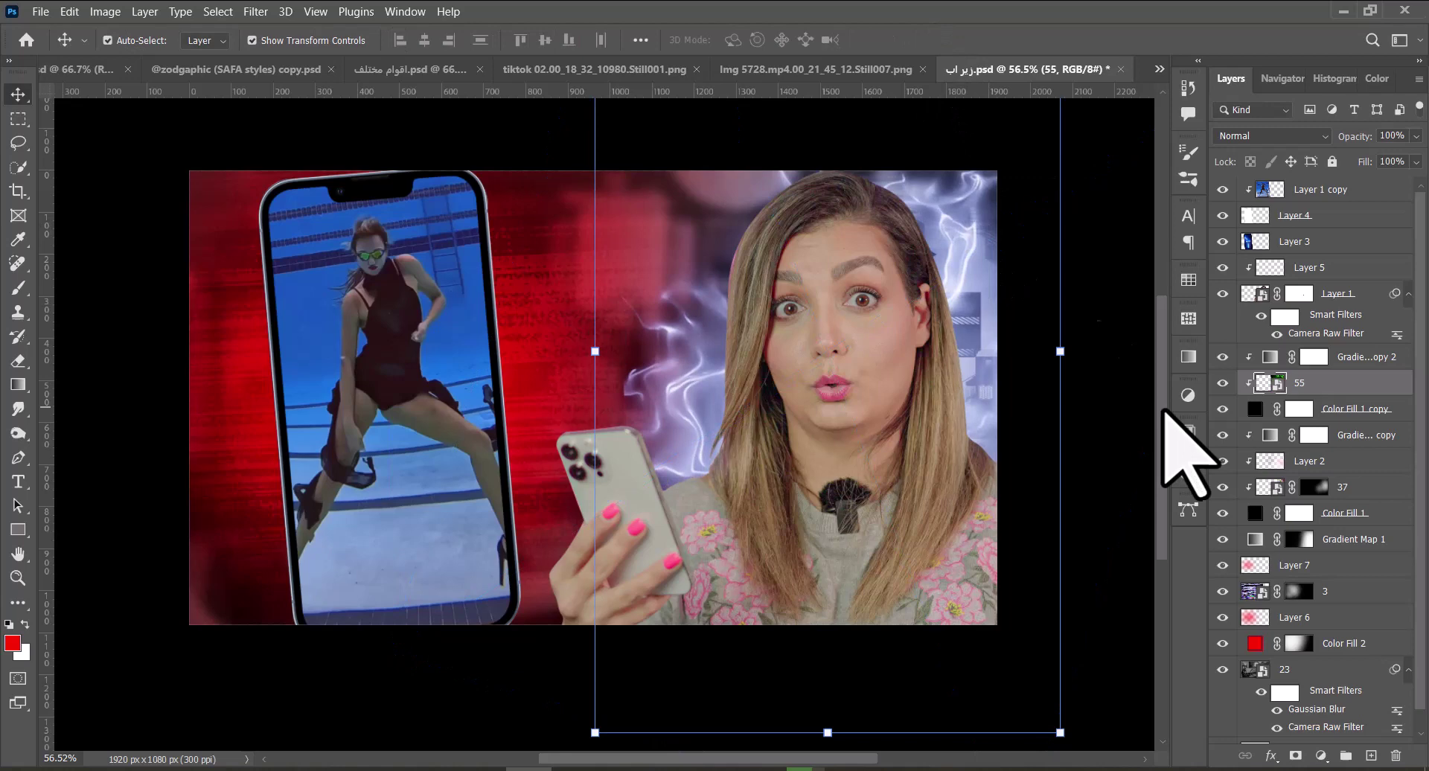
Hide image 55 with a black mask and softly reveal the lightning behind the woman with a white brush.
{"action": "left_click", "coordinate": [1296, 756], "text": "alt"}
{"action": "key", "text": "b"}
{"action": "key", "text": "d"}
{"action": "mouse_move", "coordinate": [823, 447]}
{"action": "left_mouse_down"}
{"action": "mouse_move", "coordinate": [795, 384]}
{"action": "mouse_move", "coordinate": [916, 265]}
{"action": "mouse_move", "coordinate": [918, 239]}
{"action": "mouse_move", "coordinate": [797, 175]}
{"action": "mouse_move", "coordinate": [785, 220]}
{"action": "mouse_move", "coordinate": [794, 304]}
{"action": "mouse_move", "coordinate": [897, 421]}
{"action": "left_mouse_up"}
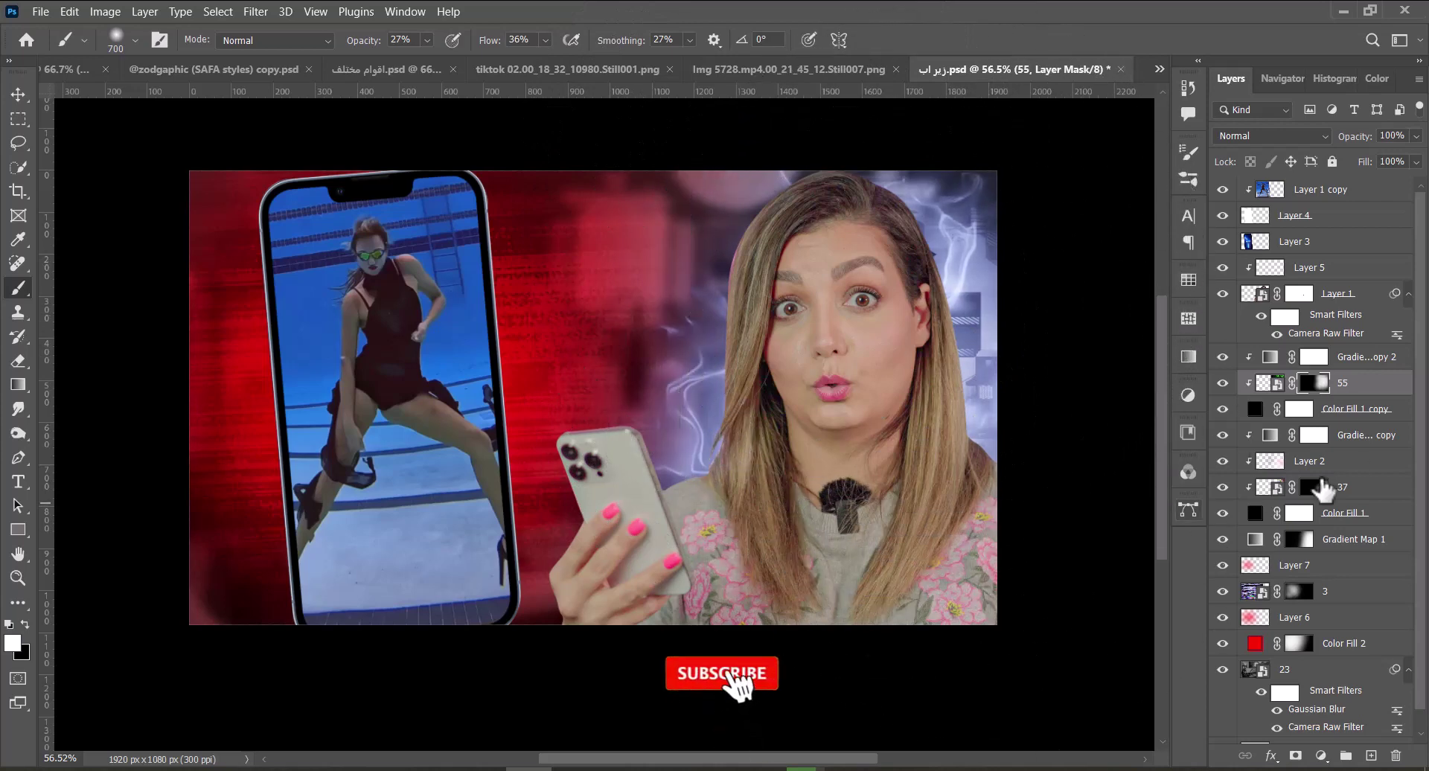
Add a clipped layer above image 55, paint one soft 700 px white dab behind the woman's shoulder, and save.
{"action": "left_click", "coordinate": [1371, 757]}
{"action": "key", "text": "x"}
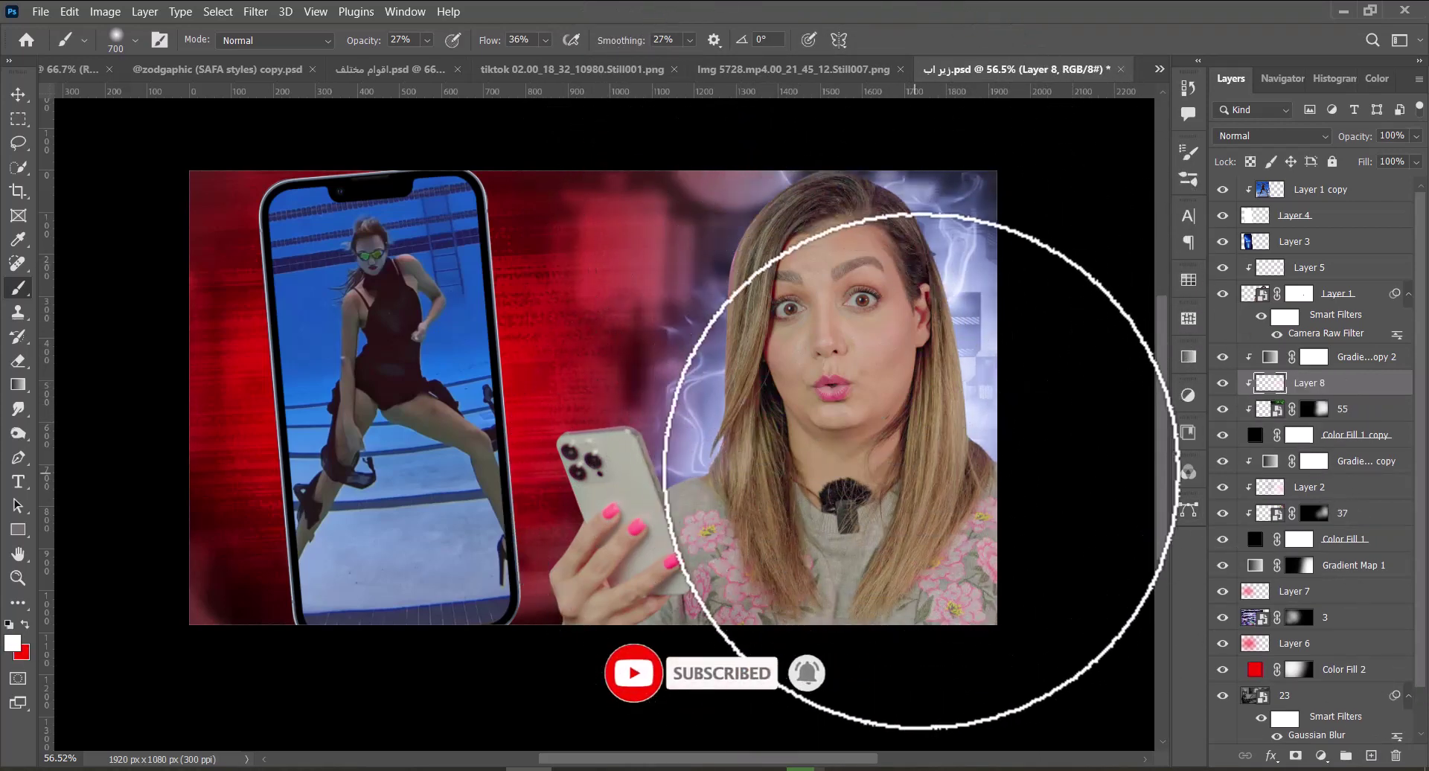
{"action": "left_click", "coordinate": [920, 474]}
{"action": "key", "text": "v"}
{"action": "left_click", "coordinate": [1078, 418]}
{"action": "key", "text": "ctrl+s"}
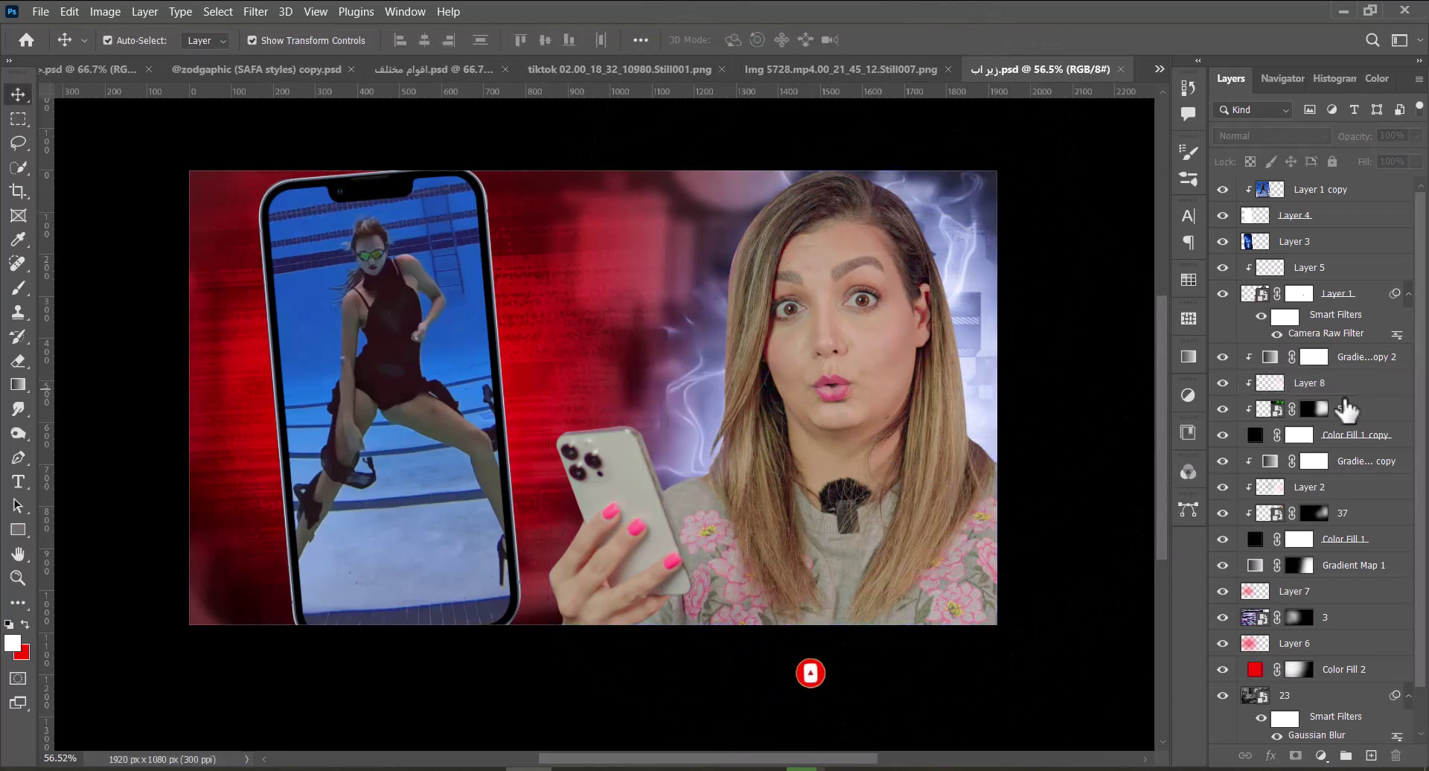
Duplicate Color Fill 1 copy together with its clipped gradient layer above the originals.
{"action": "left_click", "coordinate": [1301, 358]}
{"action": "left_click", "coordinate": [1356, 439]}
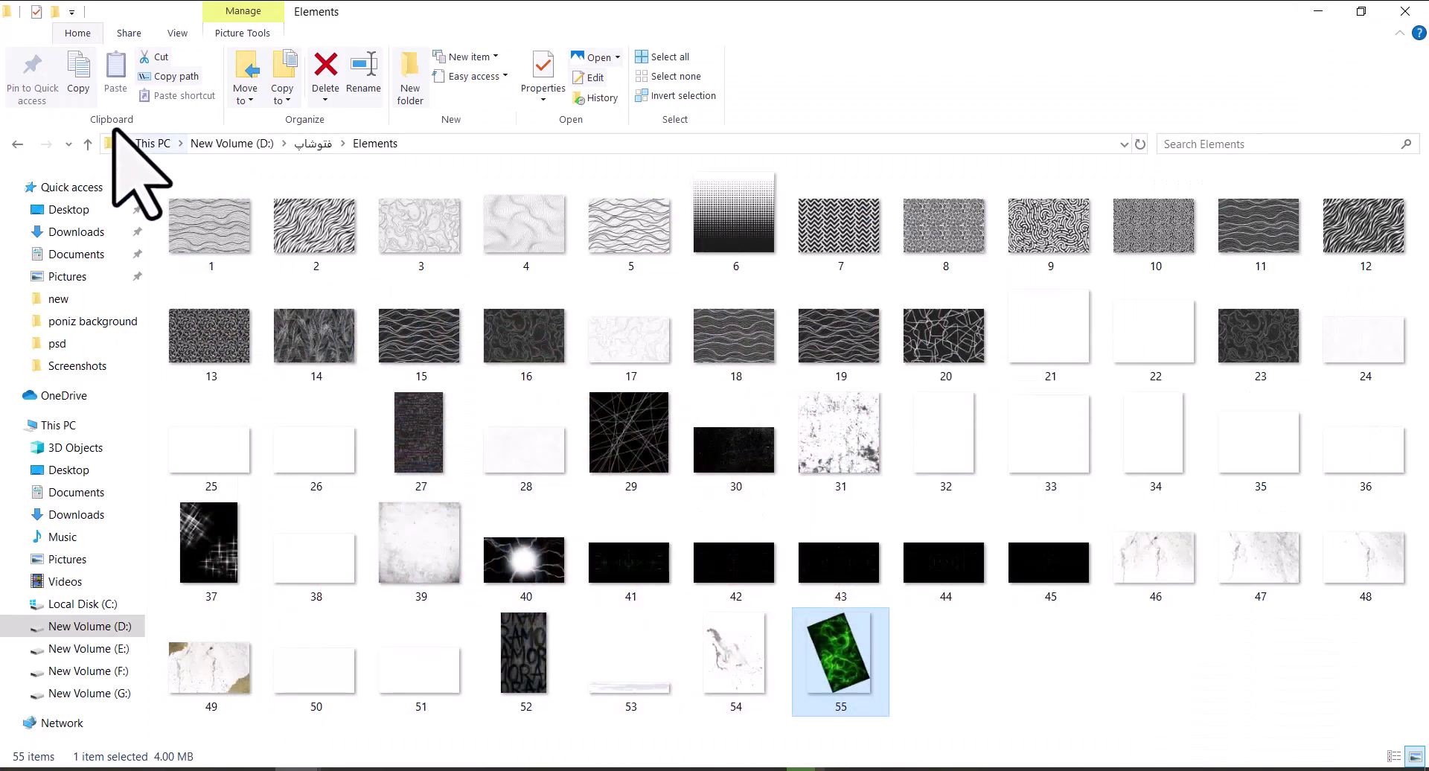
Place light 1 from the light folder, clip it to Color Fill 1 copy 2 and commit it right of the woman's head at about 107%.
{"action": "left_click", "coordinate": [87, 144]}
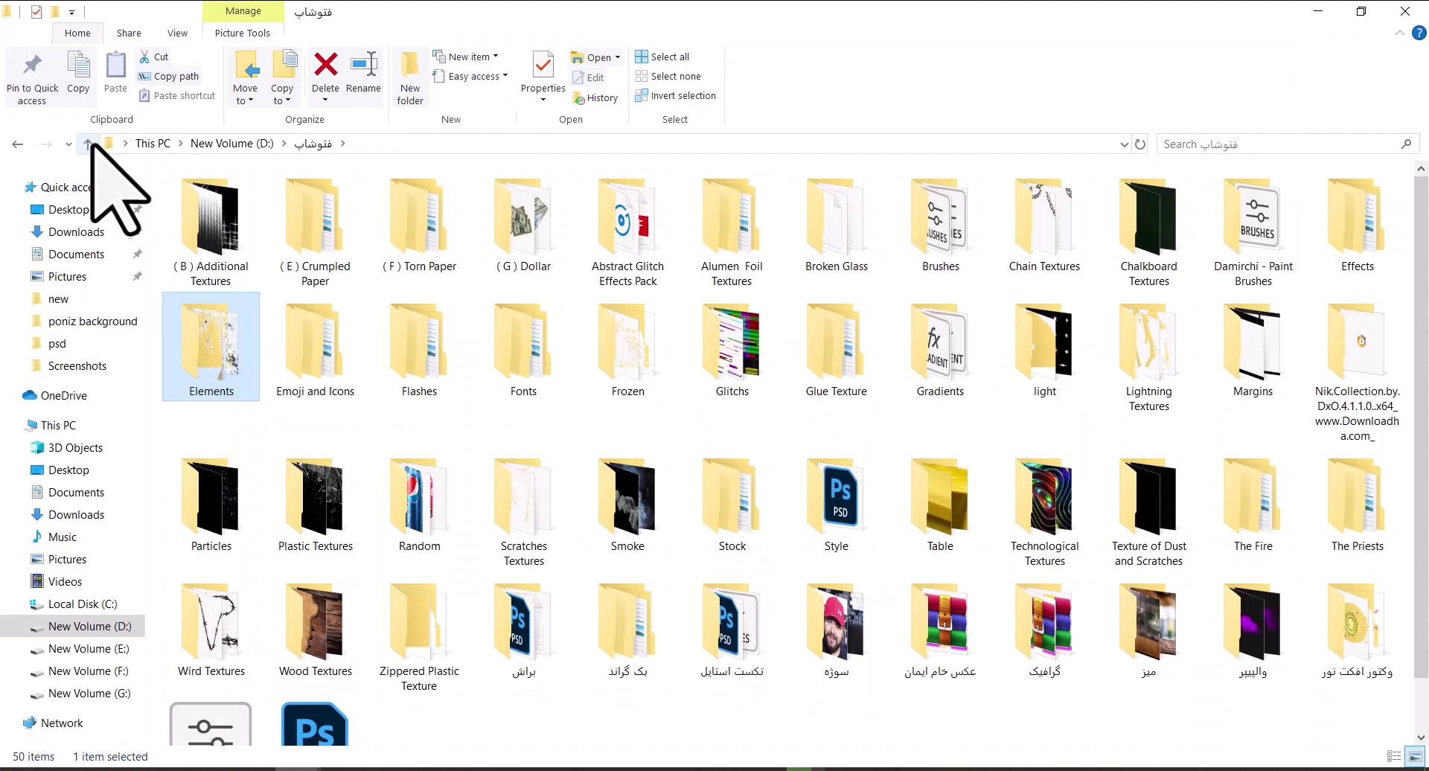
{"action": "double_click", "coordinate": [1046, 350]}
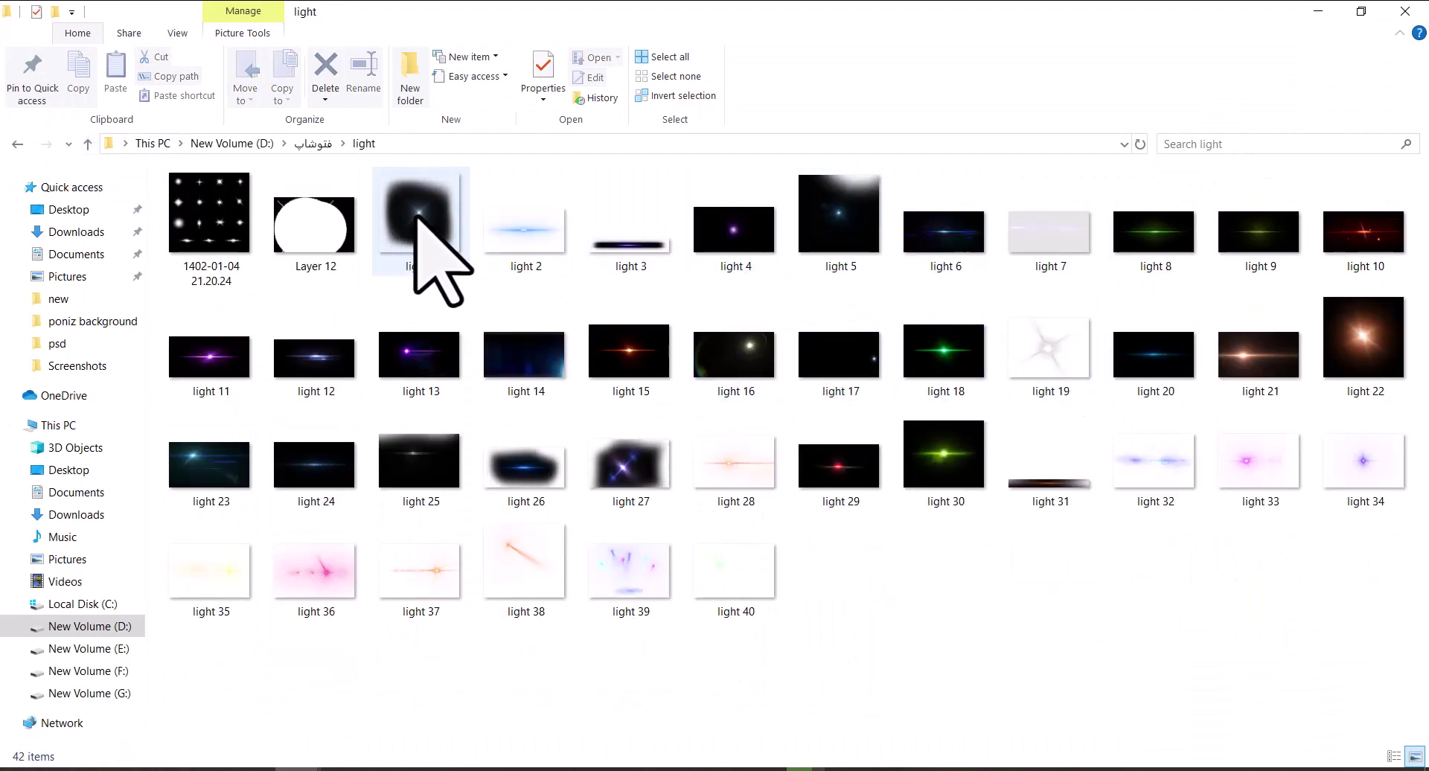
{"action": "left_click_drag", "start_coordinate": [416, 223], "coordinate": [526, 744]}
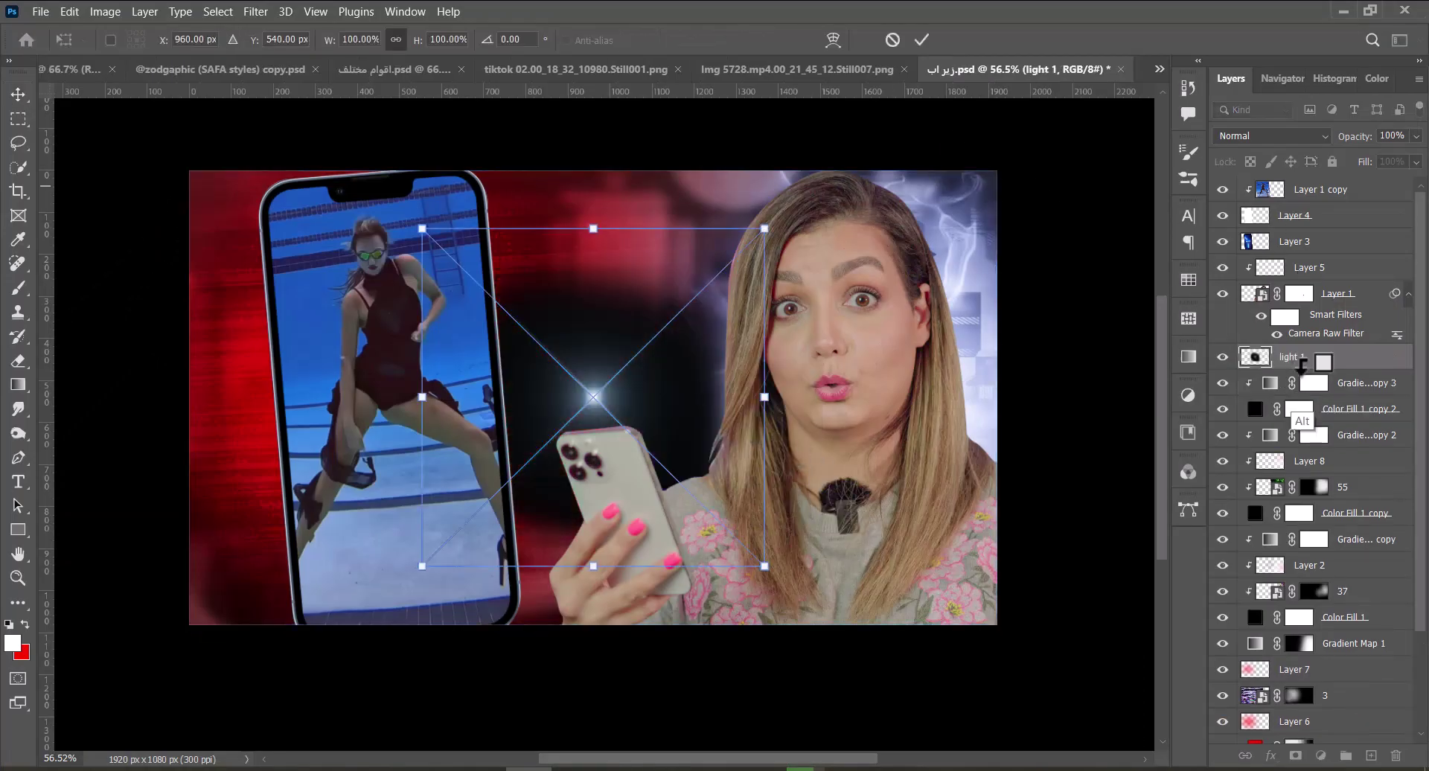
{"action": "left_click_drag", "start_coordinate": [1300, 365], "coordinate": [1300, 395]}
{"action": "left_click_drag", "start_coordinate": [601, 379], "coordinate": [971, 272]}
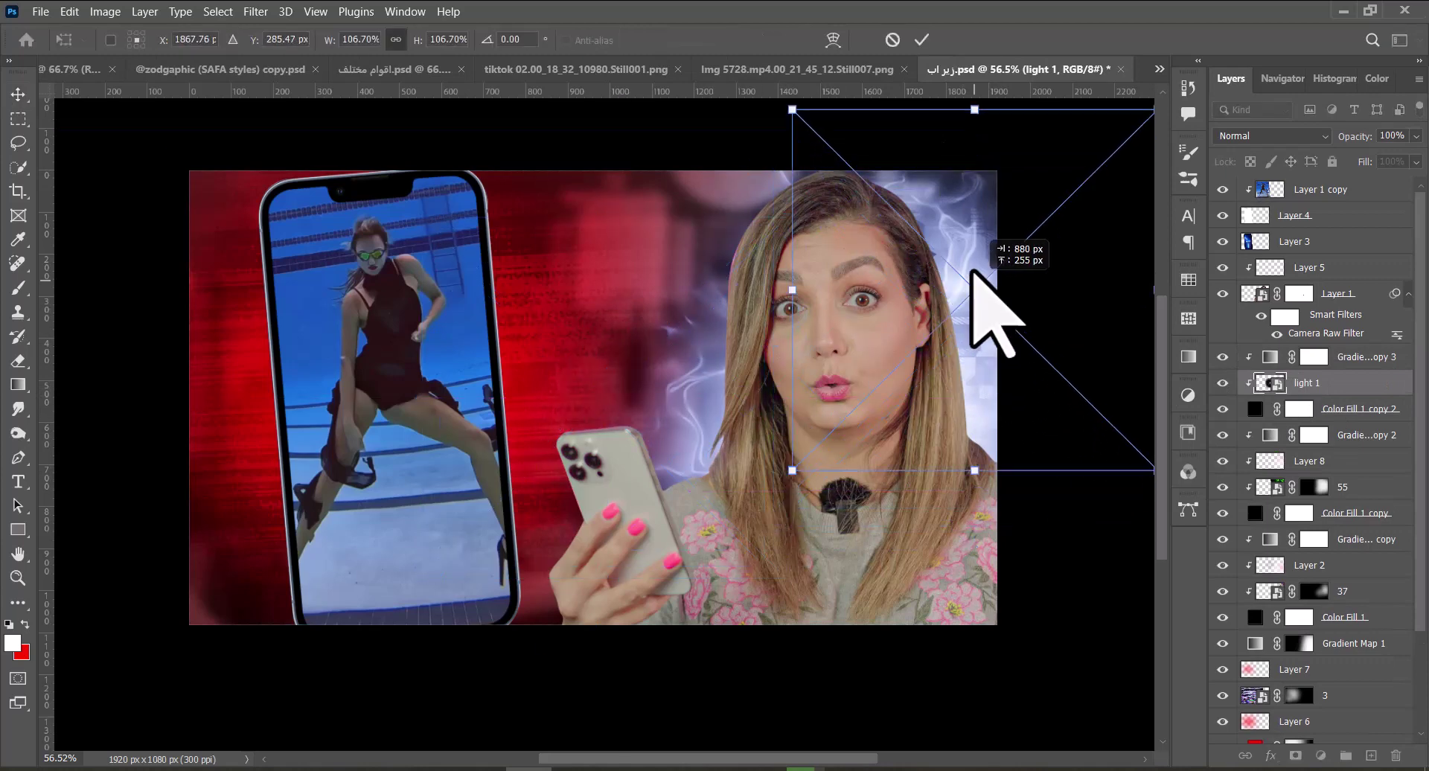
{"action": "left_click", "coordinate": [921, 40]}
Duplicate the light 1 layer and move the copy to the left of the top of the woman's head.
{"action": "key", "text": "ctrl+j"}
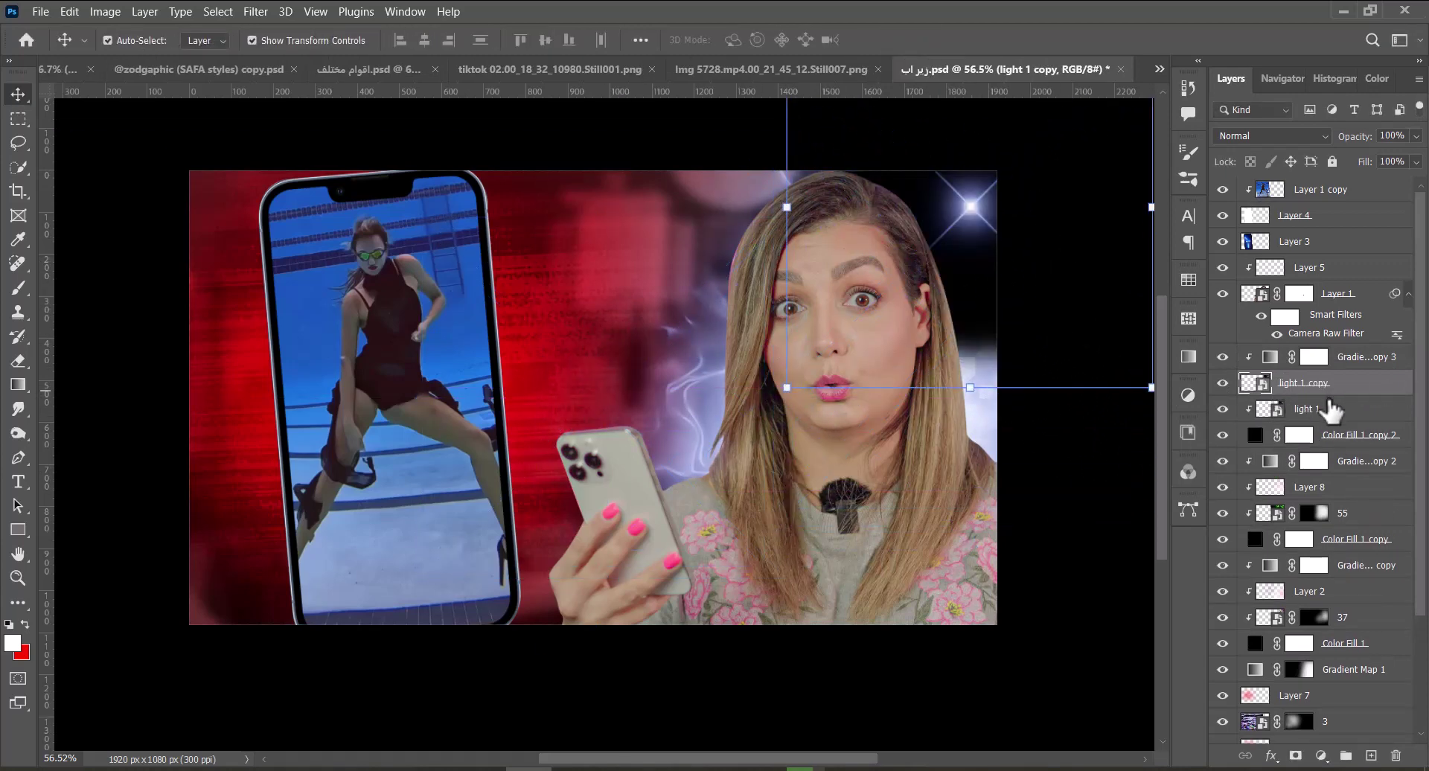
{"action": "key", "text": "ctrl+t"}
{"action": "left_click_drag", "start_coordinate": [994, 181], "coordinate": [719, 268]}
{"action": "key", "text": "Return"}
Duplicate the light again, clip it to the fill below and place it beside the woman's right-hand hair edge at about 53%.
{"action": "key", "text": "ctrl+j"}
{"action": "left_click", "coordinate": [1327, 396], "text": "alt"}
{"action": "key", "text": "ctrl+z"}
{"action": "left_click", "coordinate": [1310, 383]}
{"action": "key", "text": "ctrl+t"}
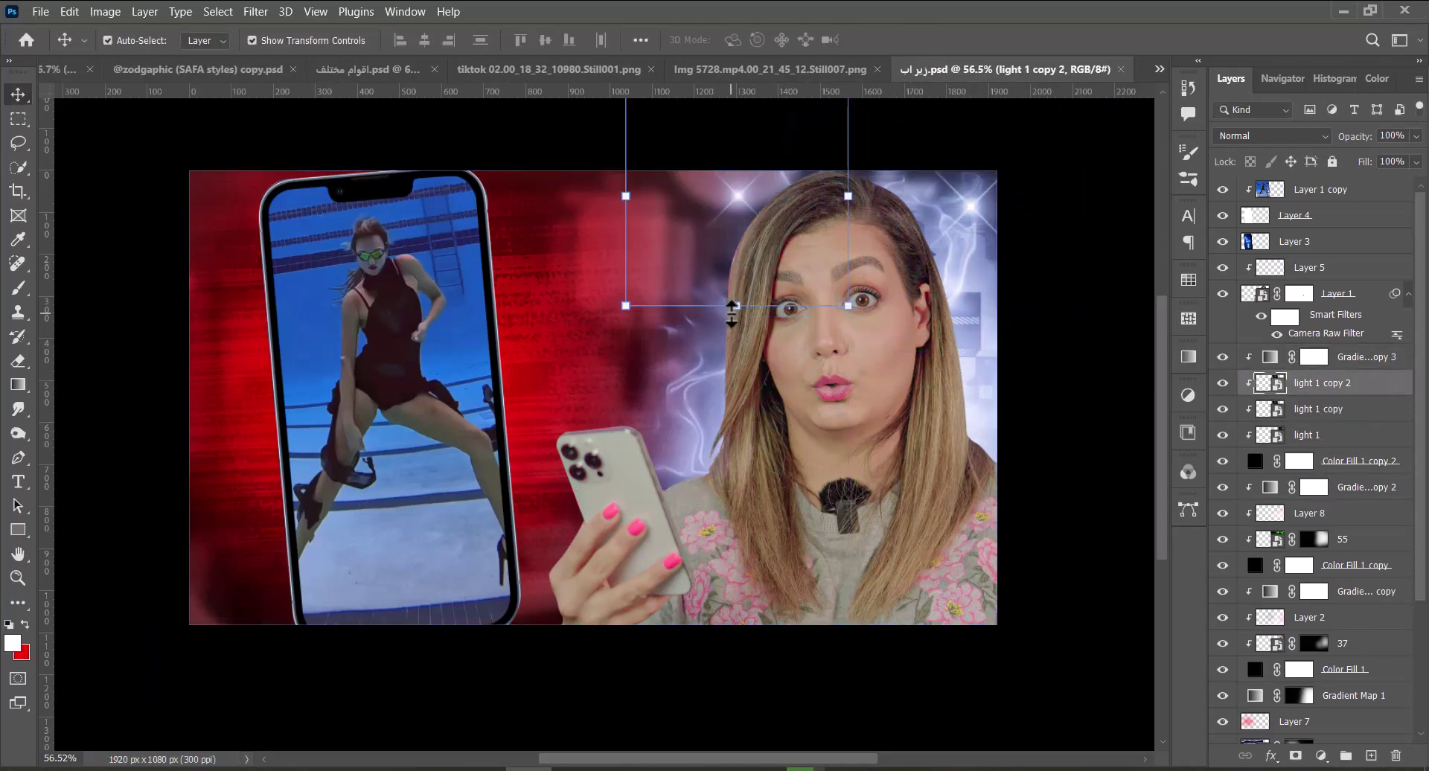
{"action": "left_click_drag", "start_coordinate": [734, 120], "coordinate": [997, 387]}
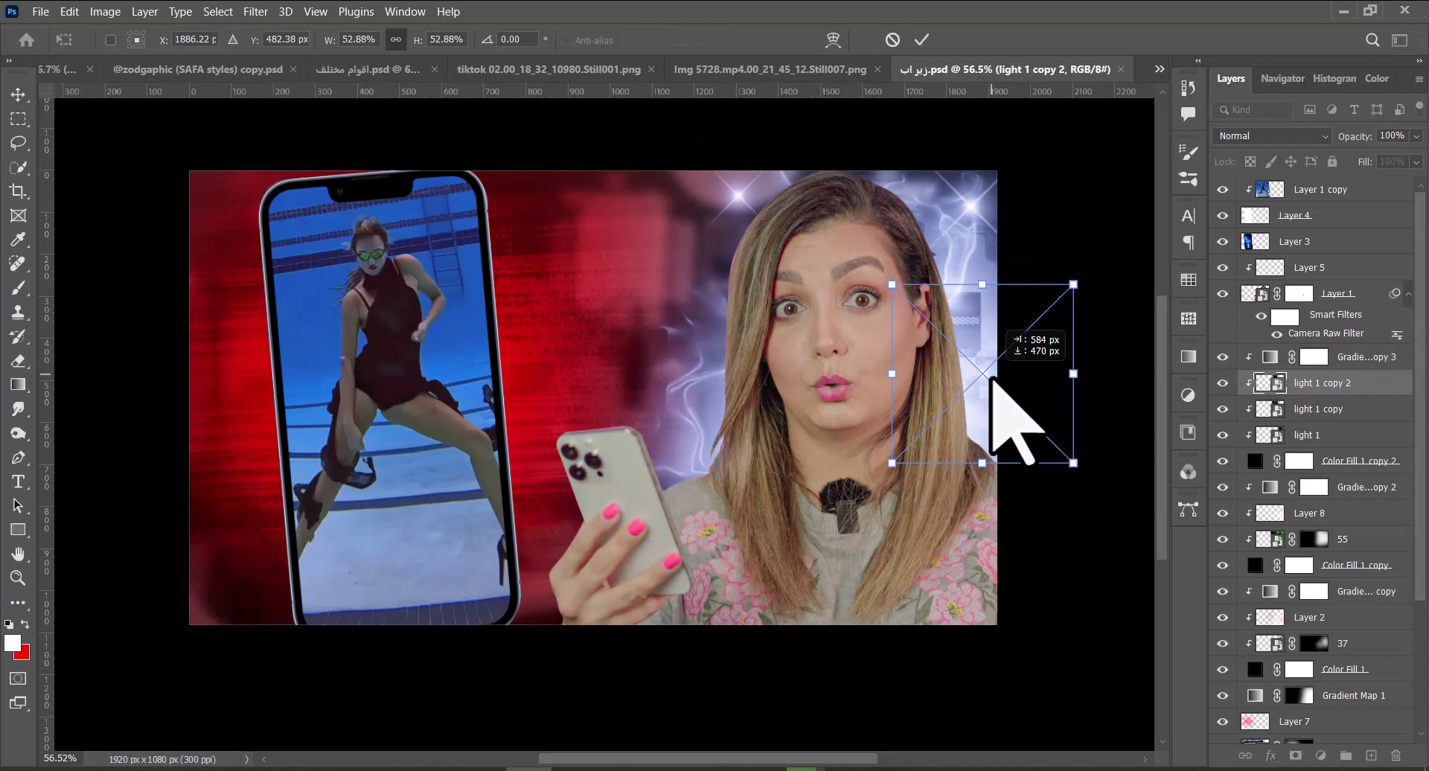
{"action": "left_click", "coordinate": [918, 39]}
Make a third clipped copy of the light and place it between the handheld phone and the woman's hair.
{"action": "key", "text": "ctrl+j"}
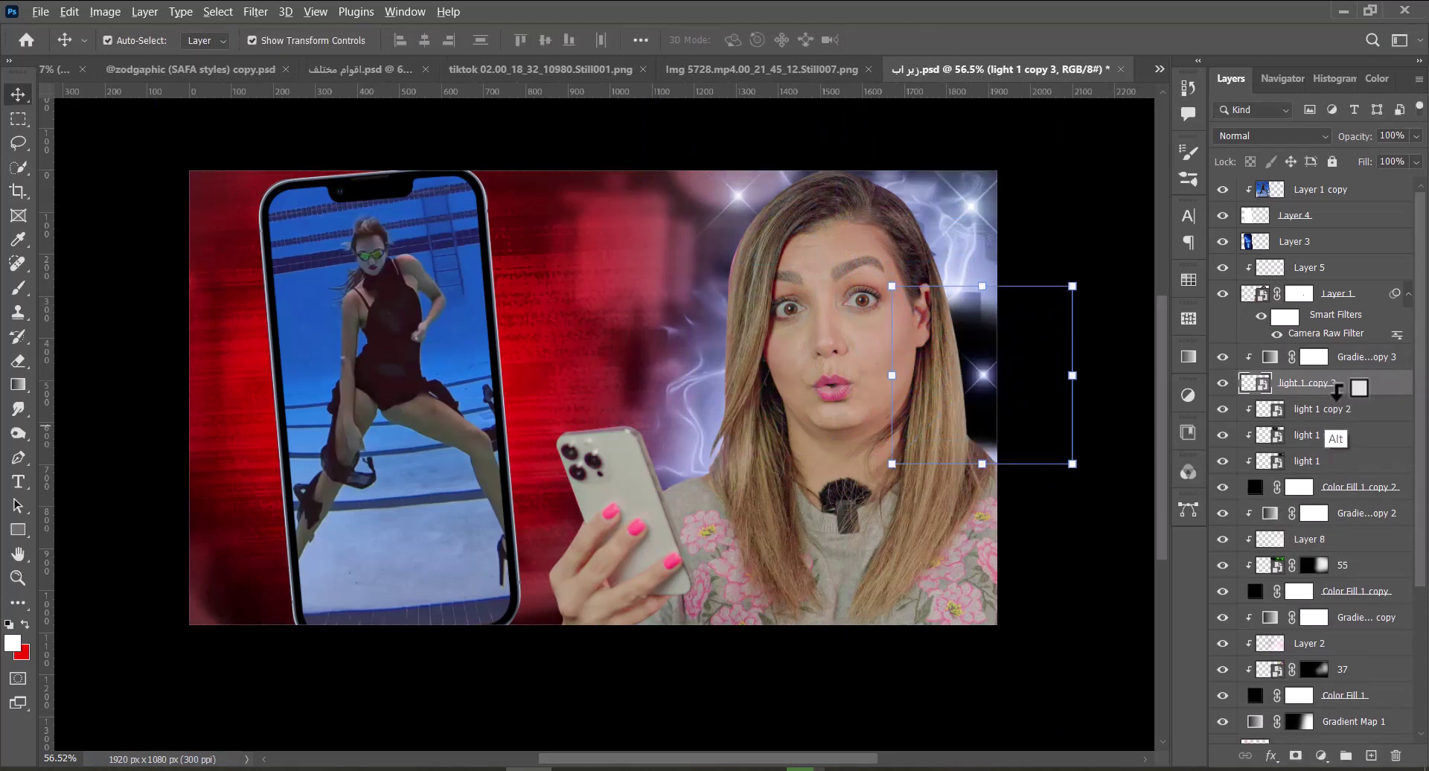
{"action": "left_click", "coordinate": [1338, 395], "text": "alt"}
{"action": "key", "text": "ctrl+s"}
{"action": "left_click_drag", "start_coordinate": [1072, 374], "coordinate": [1116, 366]}
{"action": "left_click_drag", "start_coordinate": [1010, 388], "coordinate": [698, 442]}
{"action": "left_click_drag", "start_coordinate": [802, 430], "coordinate": [1031, 421]}
{"action": "left_click_drag", "start_coordinate": [803, 453], "coordinate": [710, 447]}
{"action": "left_click", "coordinate": [922, 39]}
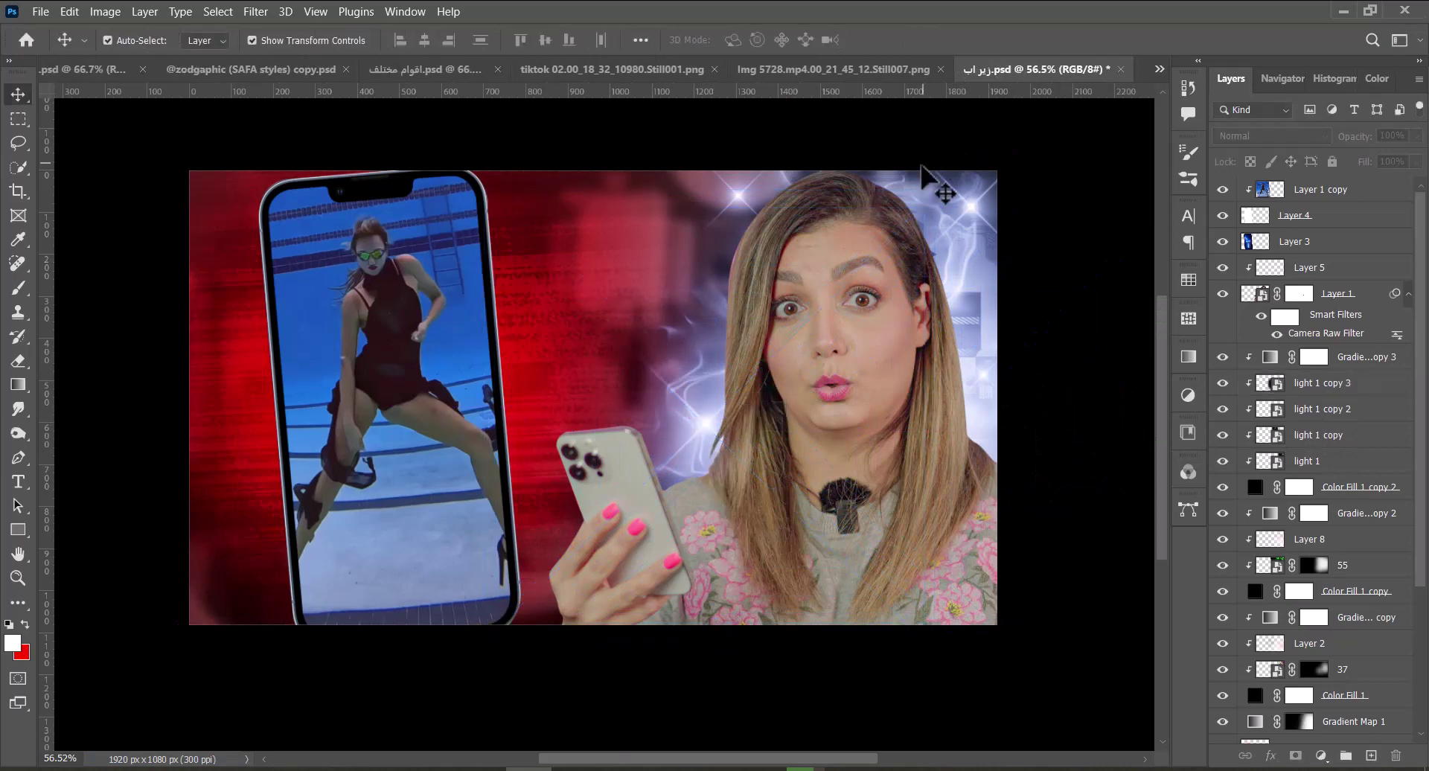
Hide the light 1 copy layer and save the document.
{"action": "key", "text": "ctrl+s"}
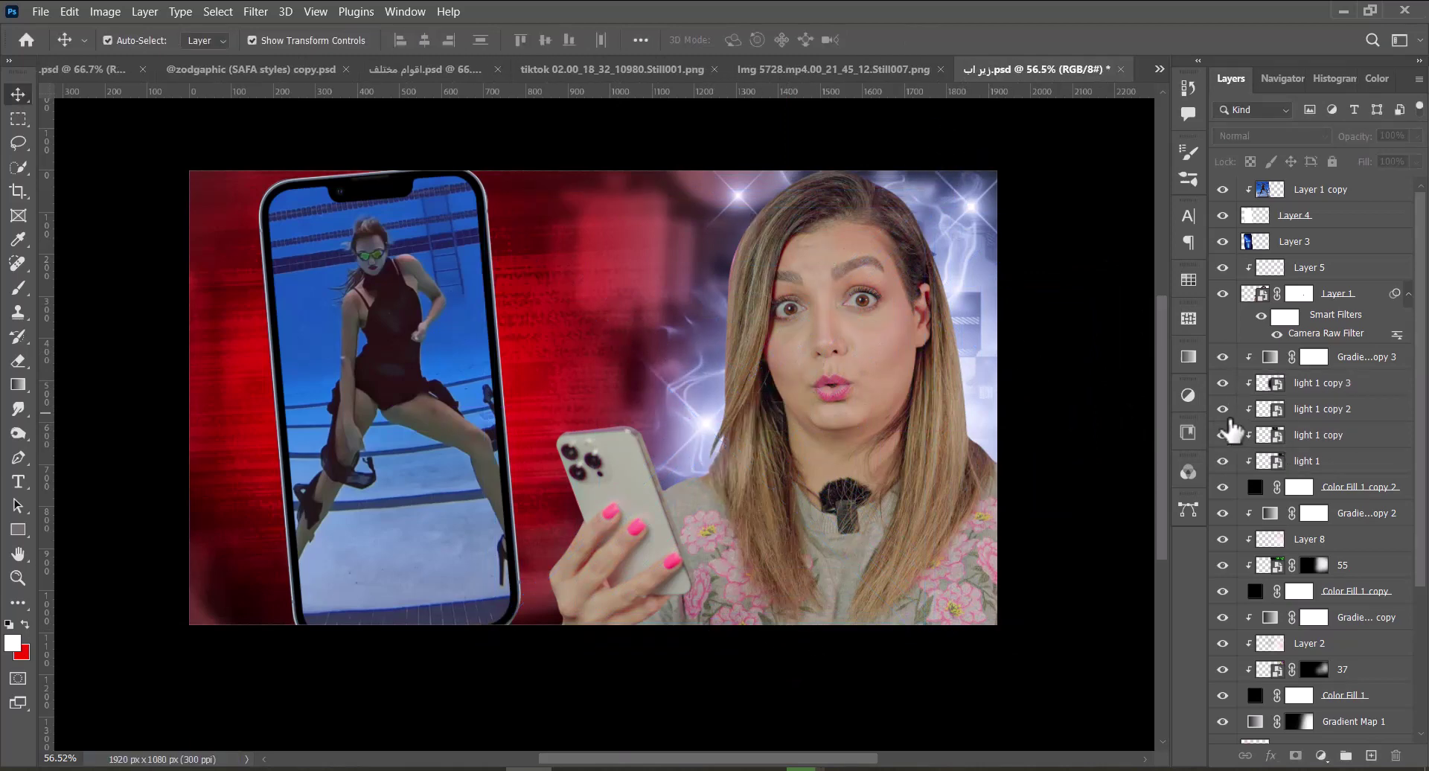
{"action": "key", "text": "ctrl+s"}
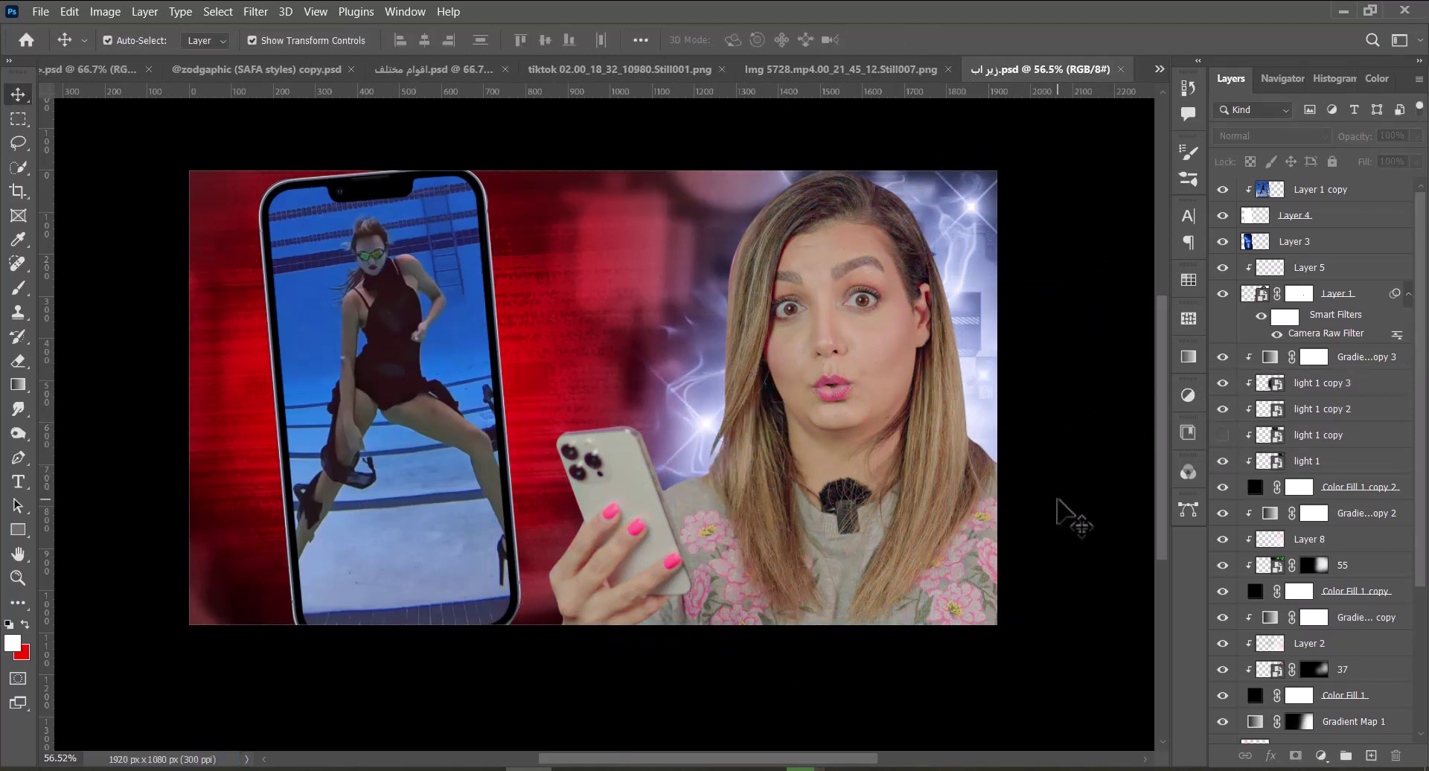
Find texture 274 in the Additional Textures > Textures 3 folder and place it into the thumbnail document.
{"action": "left_click", "coordinate": [1340, 11]}
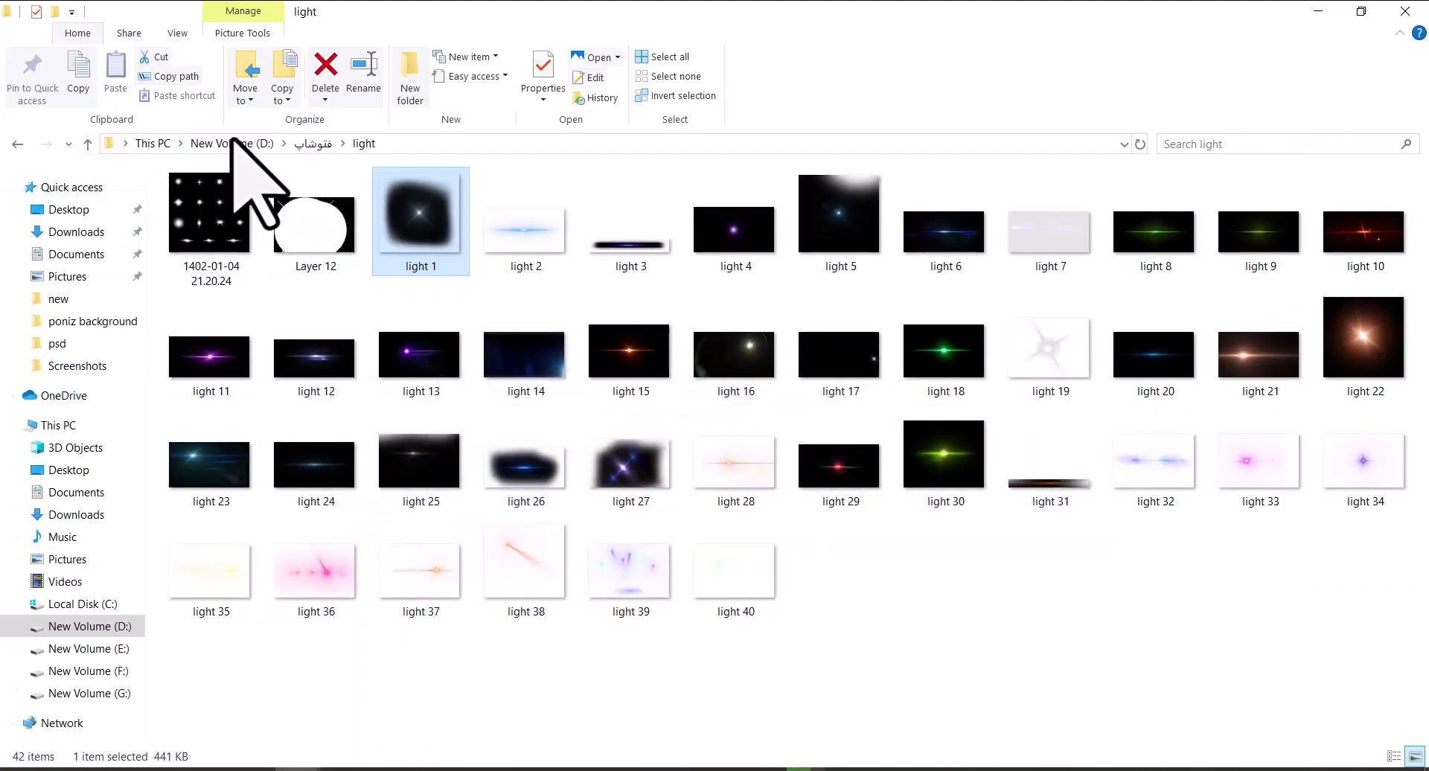
{"action": "left_click", "coordinate": [89, 145]}
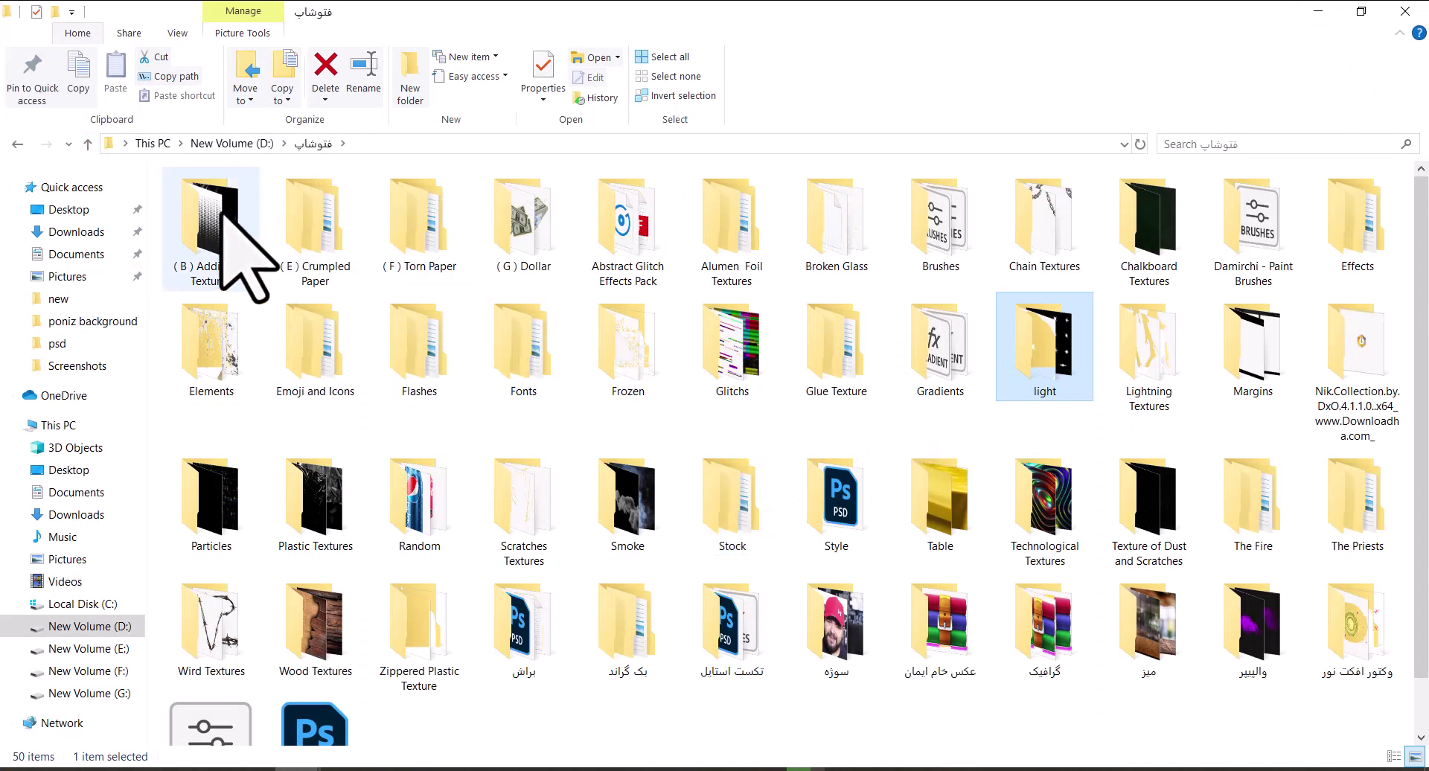
{"action": "double_click", "coordinate": [212, 272]}
{"action": "double_click", "coordinate": [530, 239]}
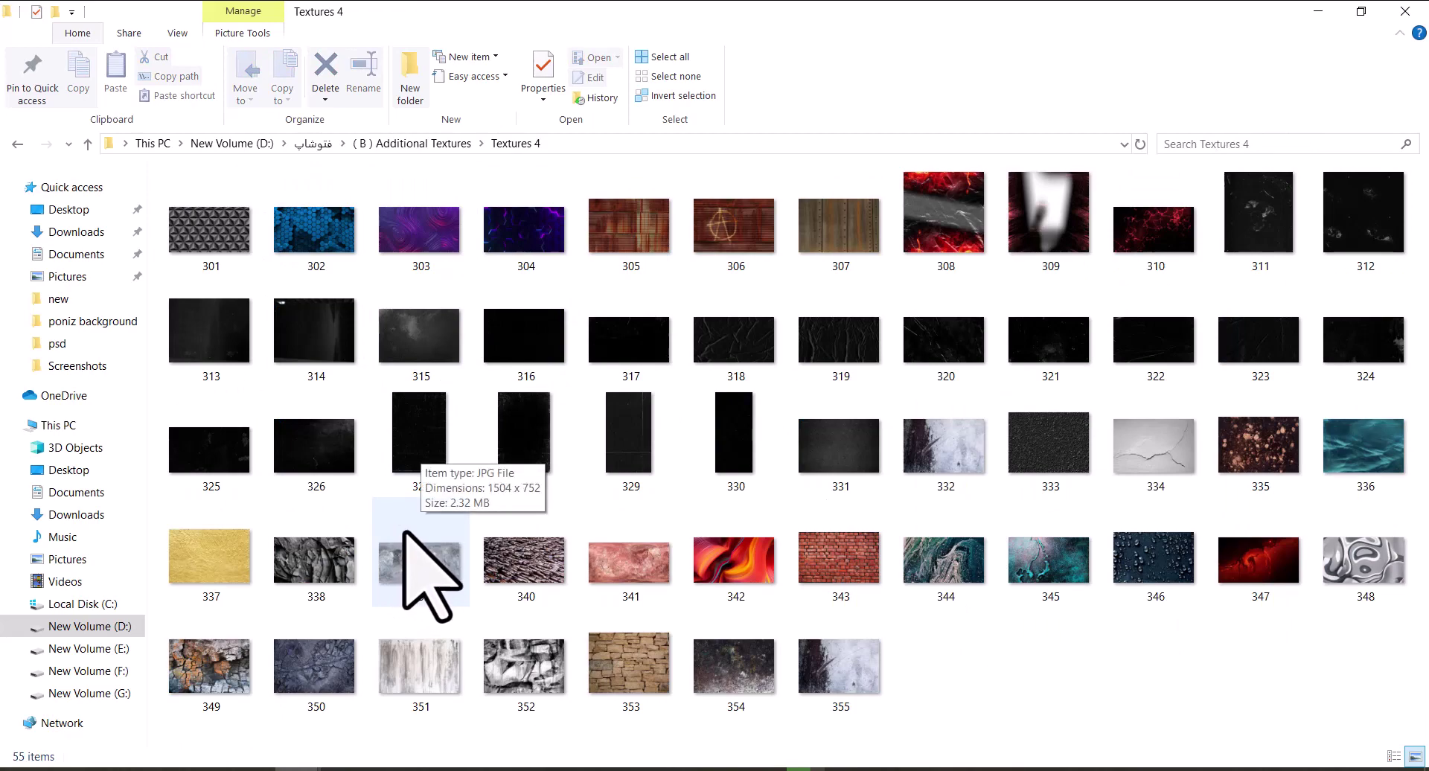
{"action": "left_click", "coordinate": [87, 143]}
{"action": "double_click", "coordinate": [424, 255]}
{"action": "scroll", "coordinate": [313, 629], "scroll_direction": "down", "scroll_amount": 5}
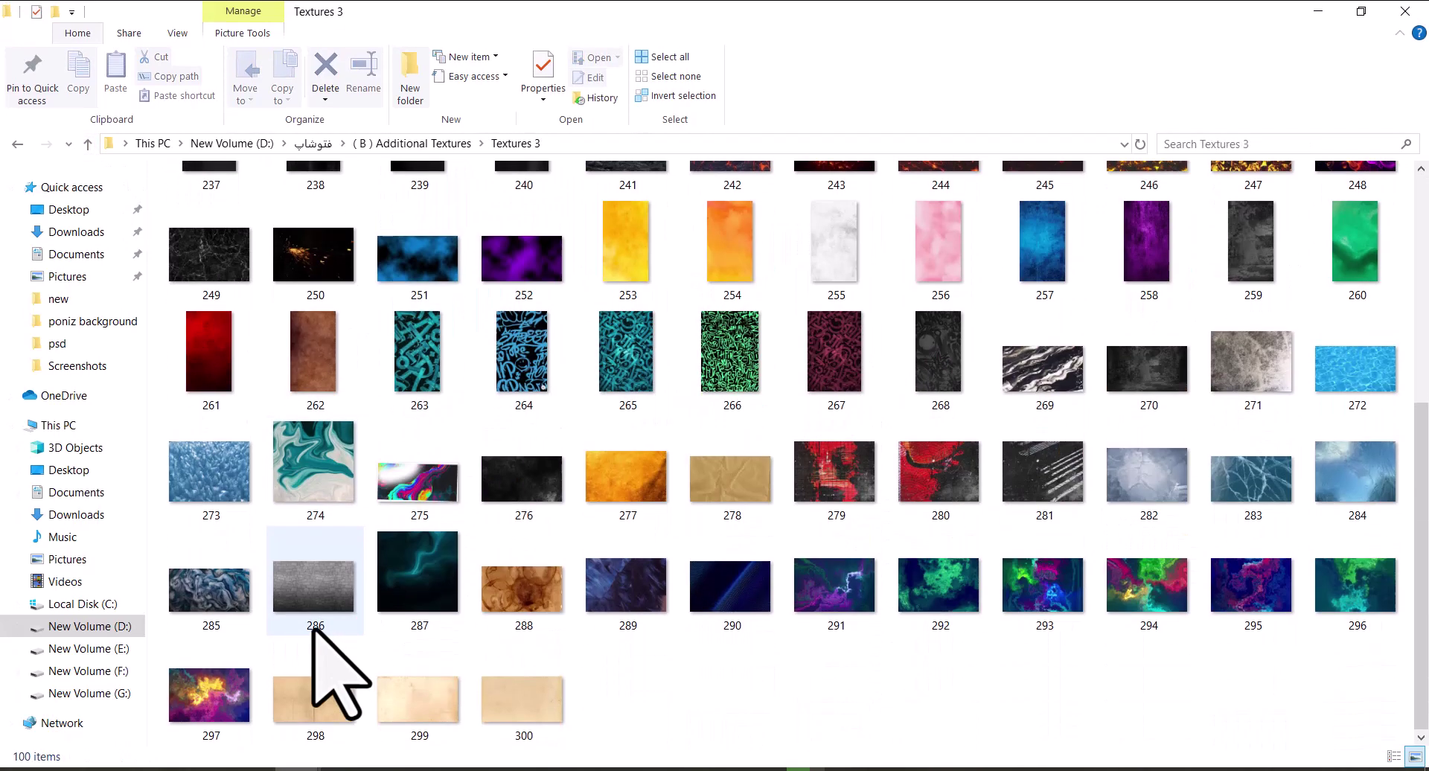
{"action": "left_click_drag", "start_coordinate": [313, 462], "coordinate": [462, 741]}
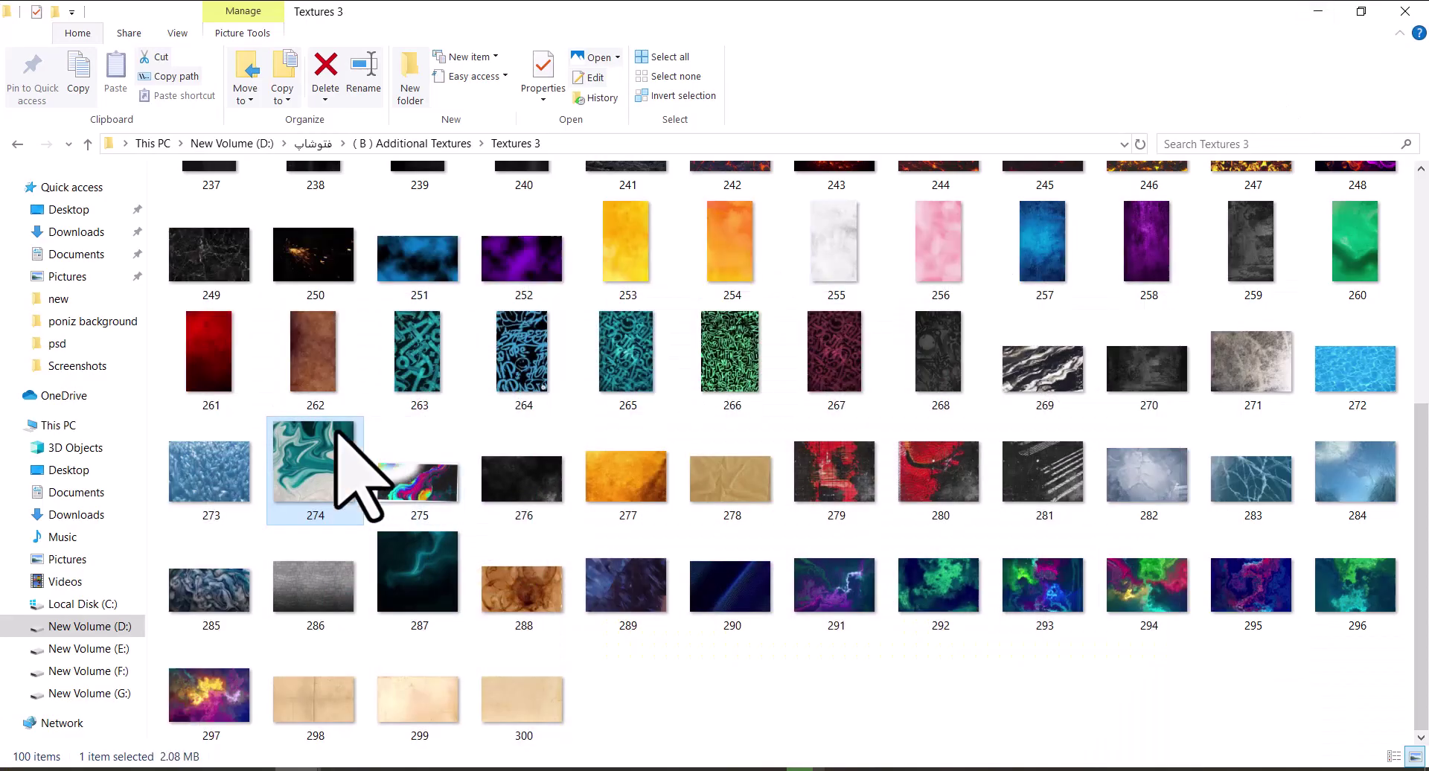
{"action": "left_click_drag", "start_coordinate": [336, 432], "coordinate": [492, 521]}
Try the Lighter Color and Overlay blend modes on the placed texture, commit the placement and return it to Normal.
{"action": "left_click", "coordinate": [1271, 136]}
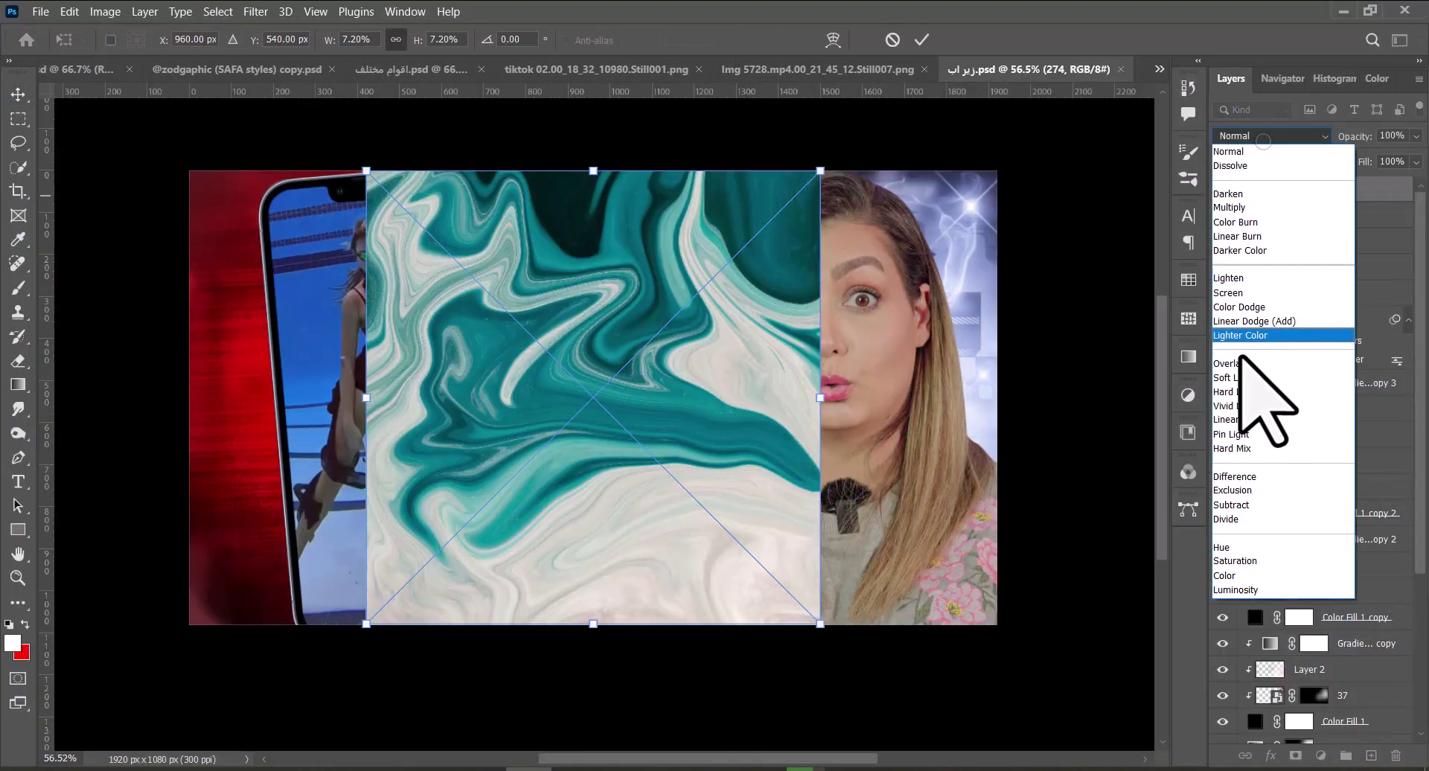
{"action": "left_click", "coordinate": [1241, 336]}
{"action": "left_click", "coordinate": [1271, 136]}
{"action": "left_click", "coordinate": [1229, 364]}
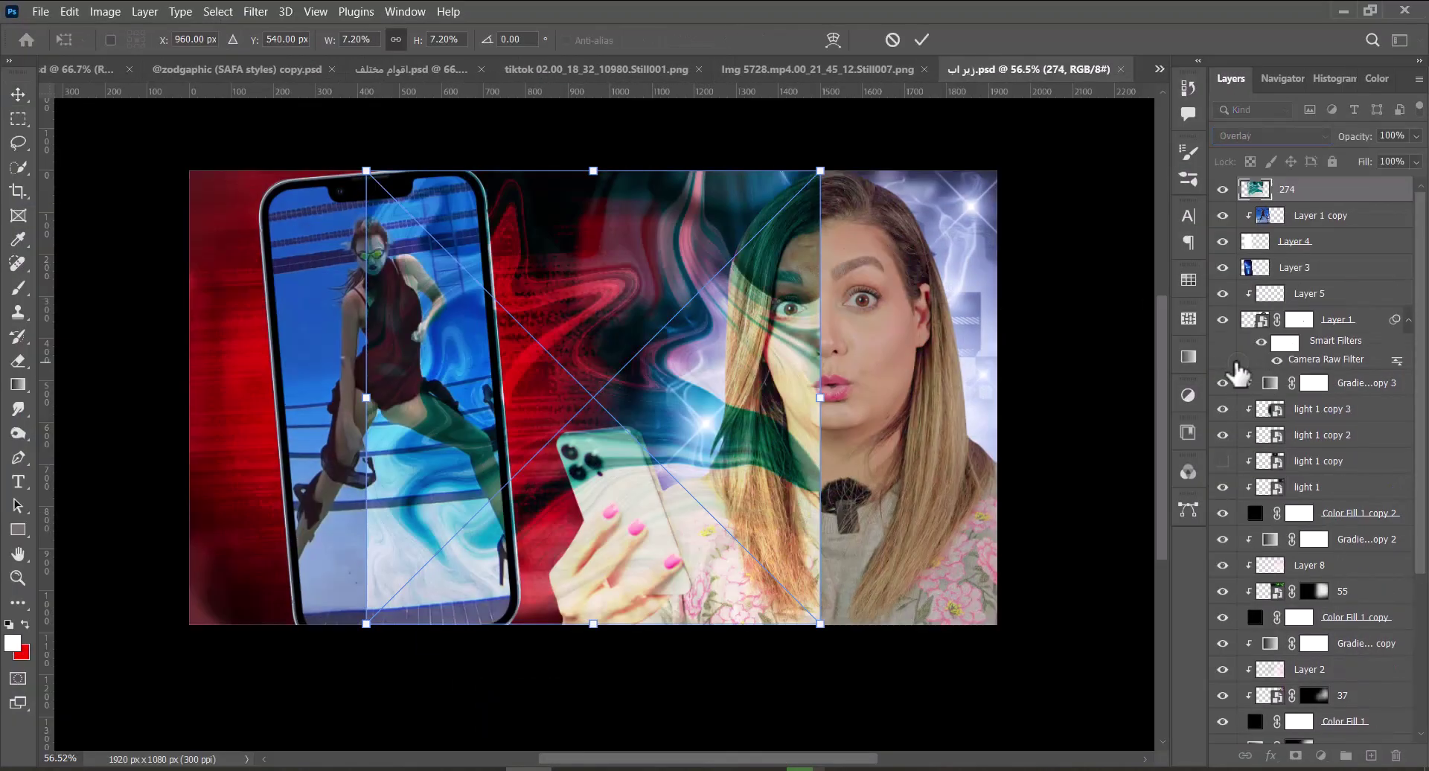
{"action": "key", "text": "Return"}
{"action": "left_click", "coordinate": [1275, 135]}
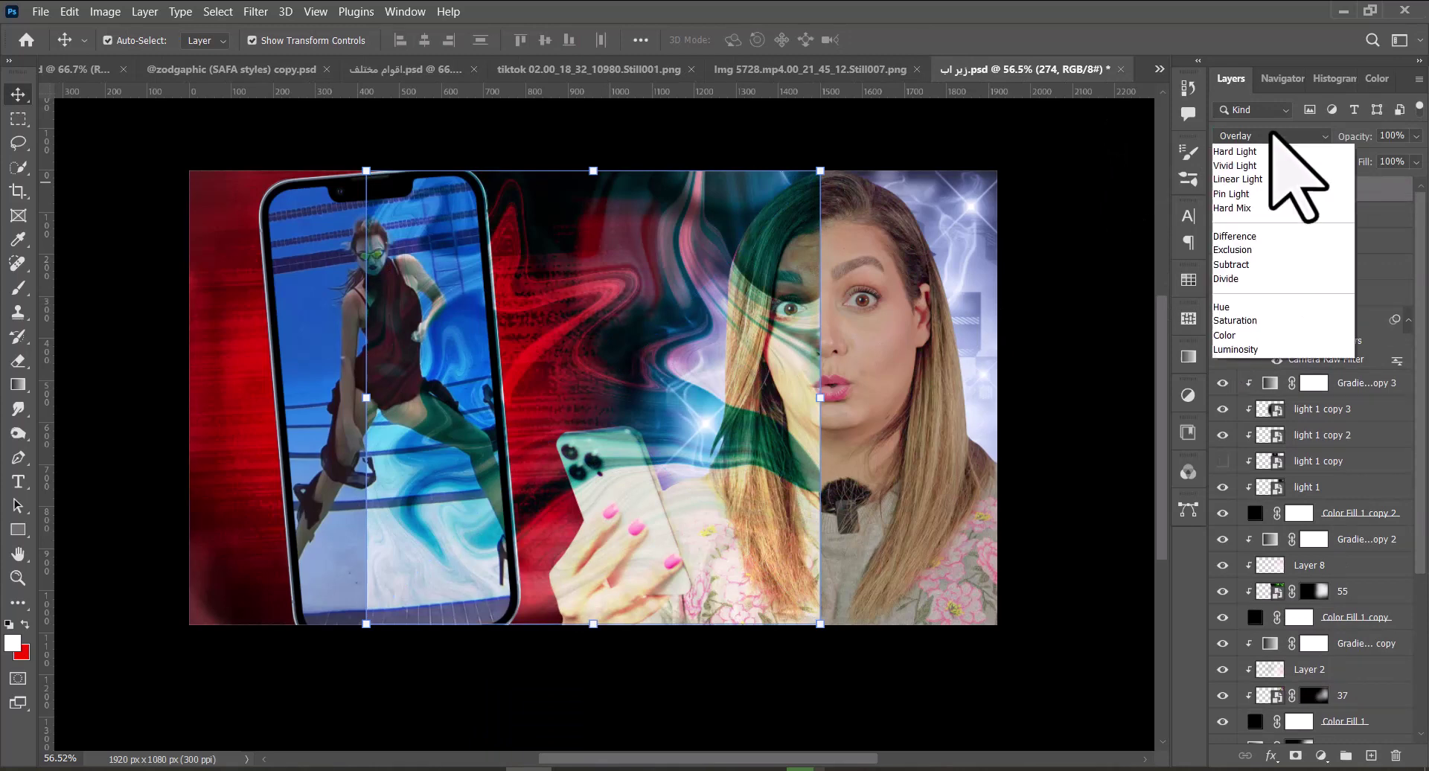
{"action": "left_click", "coordinate": [1258, 151]}
{"action": "left_click", "coordinate": [1150, 251]}
Move the 274 texture layer down the stack to sit directly between Gradient Map 1 and Layer 7.
{"action": "left_click_drag", "start_coordinate": [1287, 560], "coordinate": [1299, 759]}
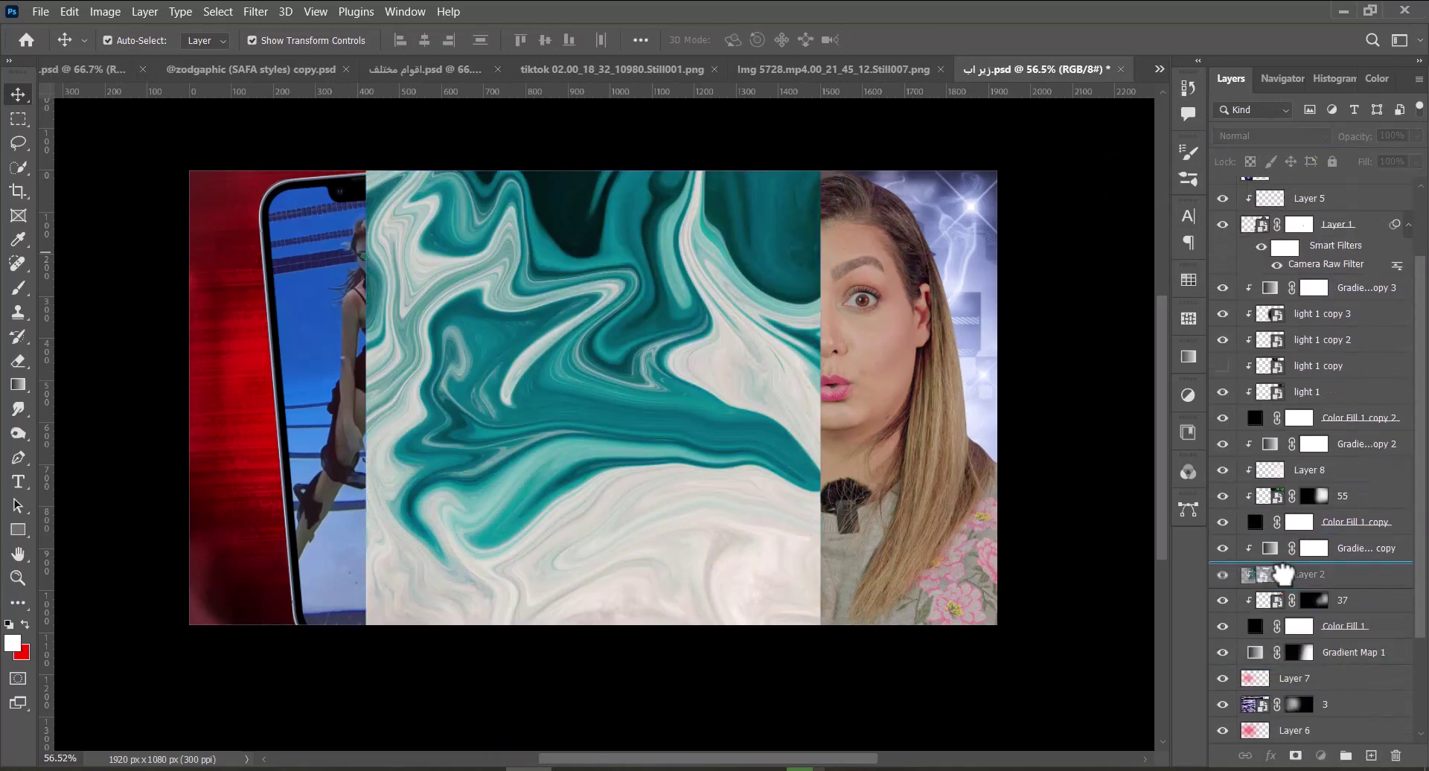
{"action": "left_click_drag", "start_coordinate": [1295, 540], "coordinate": [1297, 766]}
{"action": "left_click", "coordinate": [1296, 769]}
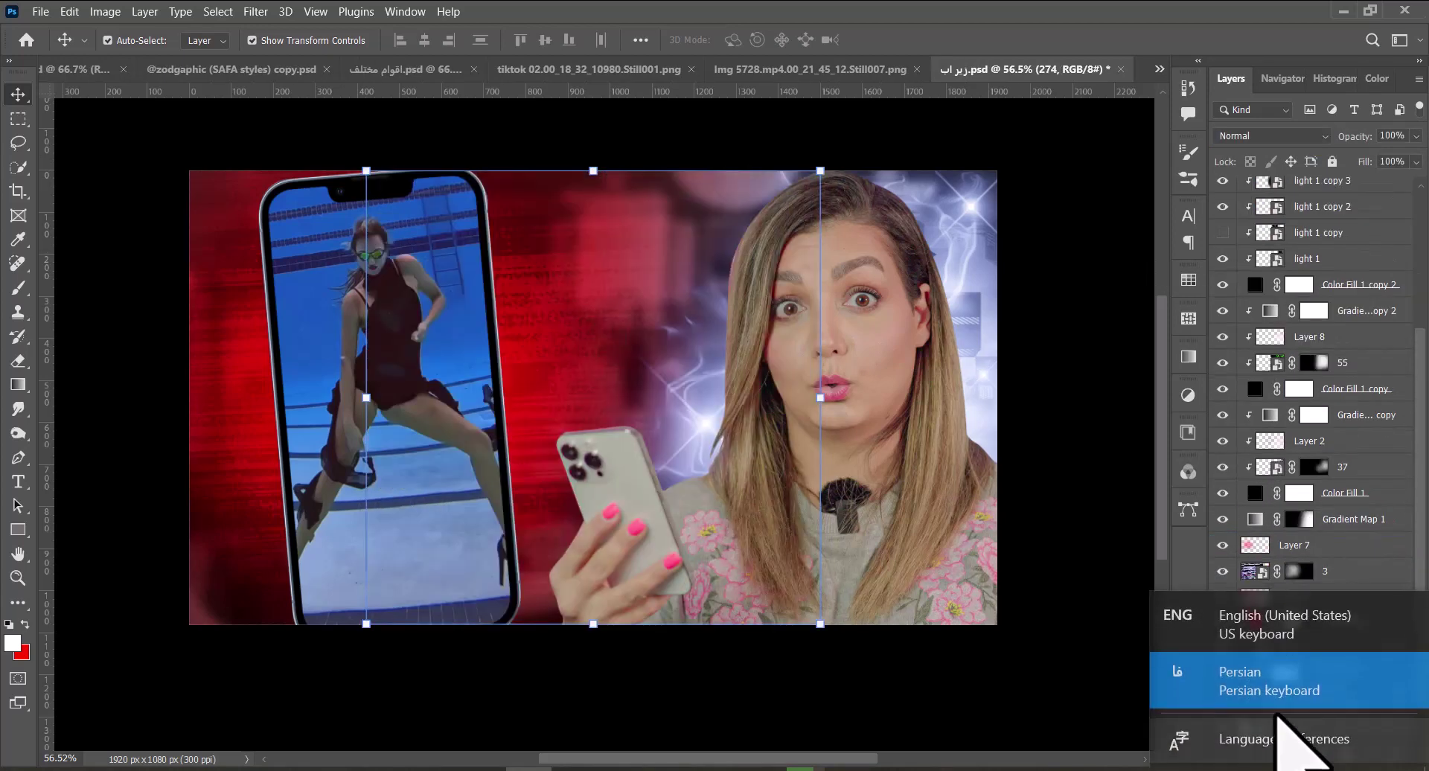
{"action": "left_click", "coordinate": [1113, 681]}
{"action": "left_click_drag", "start_coordinate": [1269, 542], "coordinate": [1269, 539]}
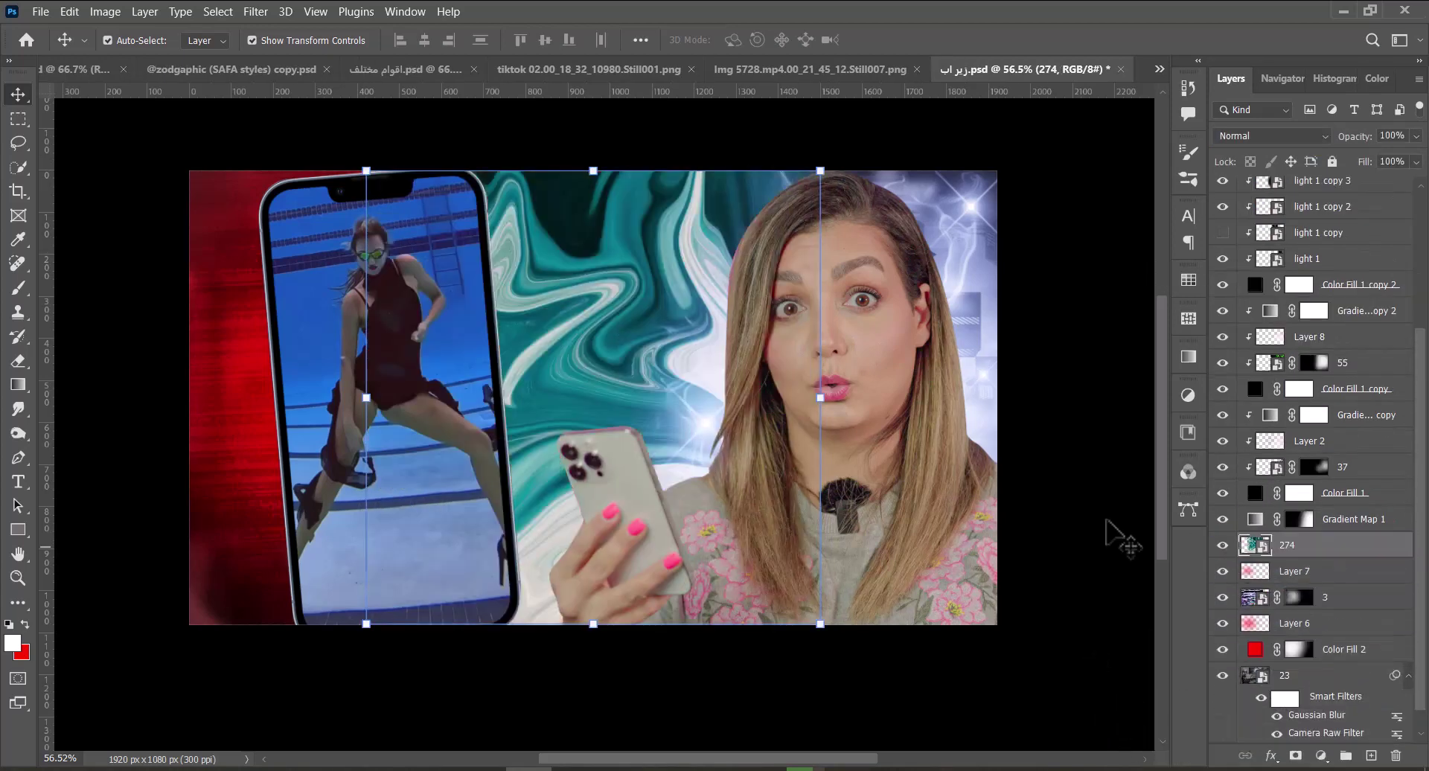
Scale the texture to about 7.99%, position it behind the large phone to cover the red half of the background, and save.
{"action": "left_click_drag", "start_coordinate": [827, 396], "coordinate": [862, 395]}
{"action": "left_click_drag", "start_coordinate": [682, 312], "coordinate": [473, 309]}
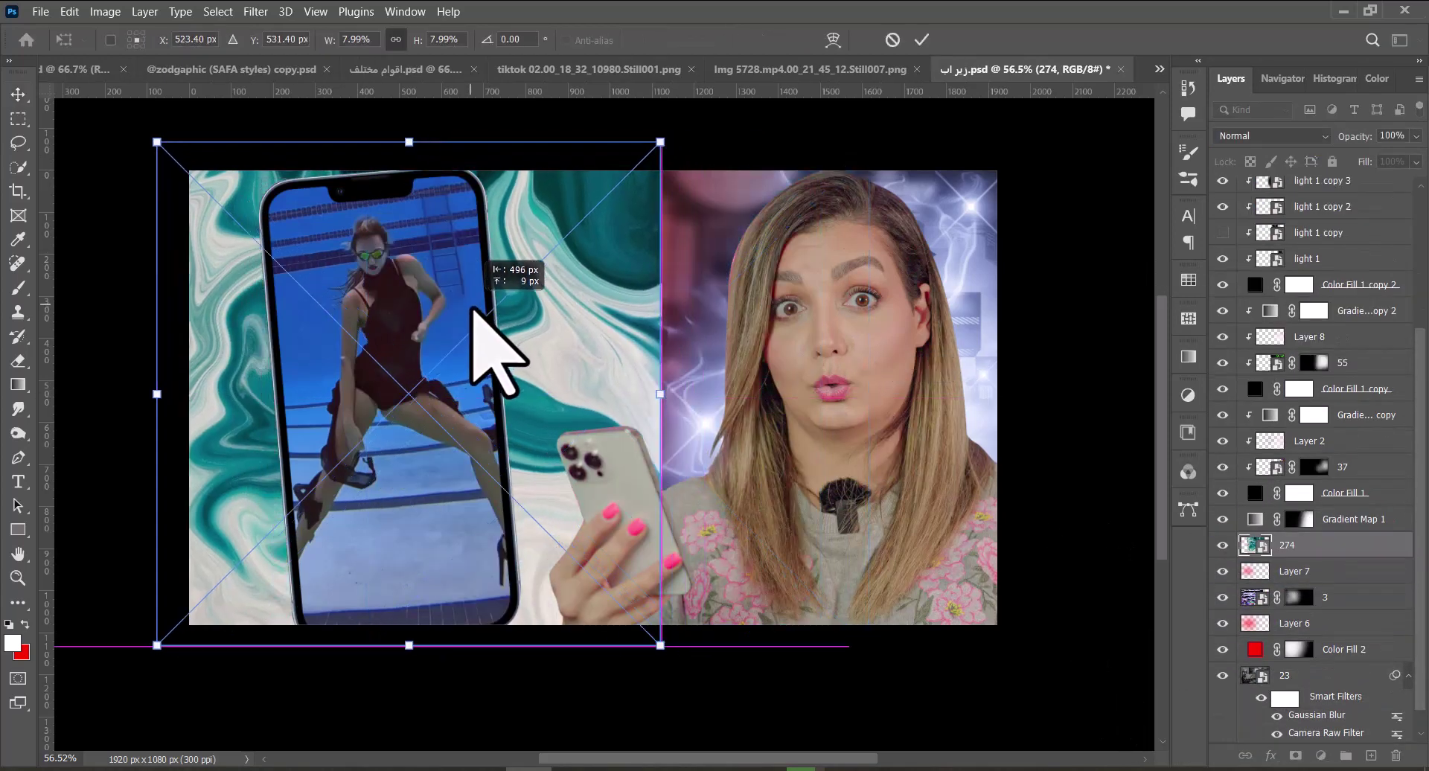
{"action": "left_click", "coordinate": [921, 40]}
{"action": "key", "text": "ctrl+s"}
Duplicate the black color fill with its clipped gradient map and place the copies directly above the 274 texture.
{"action": "left_click_drag", "start_coordinate": [1286, 554], "coordinate": [1314, 585]}
{"action": "left_click", "coordinate": [1346, 498]}
{"action": "left_click", "coordinate": [1346, 418], "text": "ctrl"}
{"action": "key", "text": "ctrl+j"}
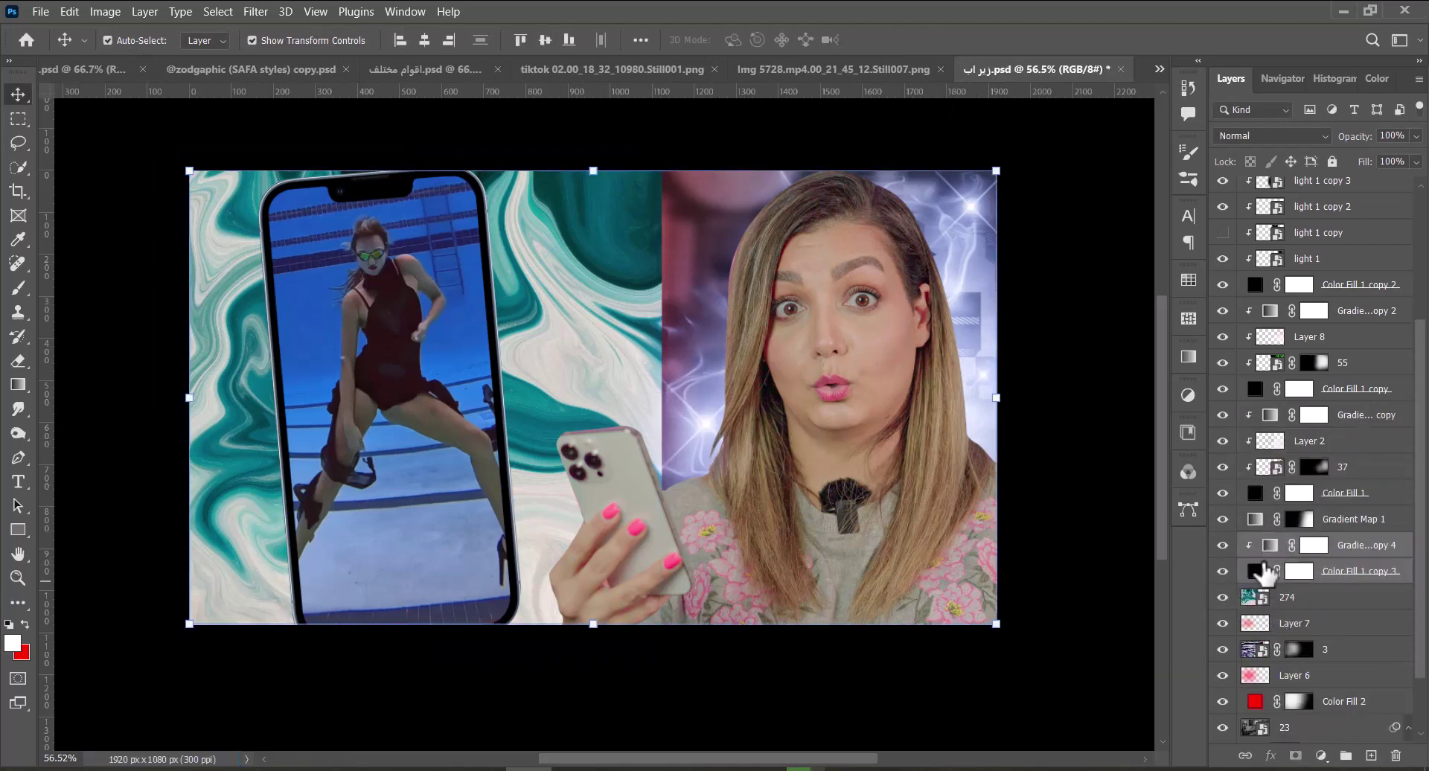
Change the middle stop of the copied gradient map to red at location 59 and save the document.
{"action": "double_click", "coordinate": [1270, 547]}
{"action": "left_click", "coordinate": [1029, 234]}
{"action": "double_click", "coordinate": [1149, 515]}
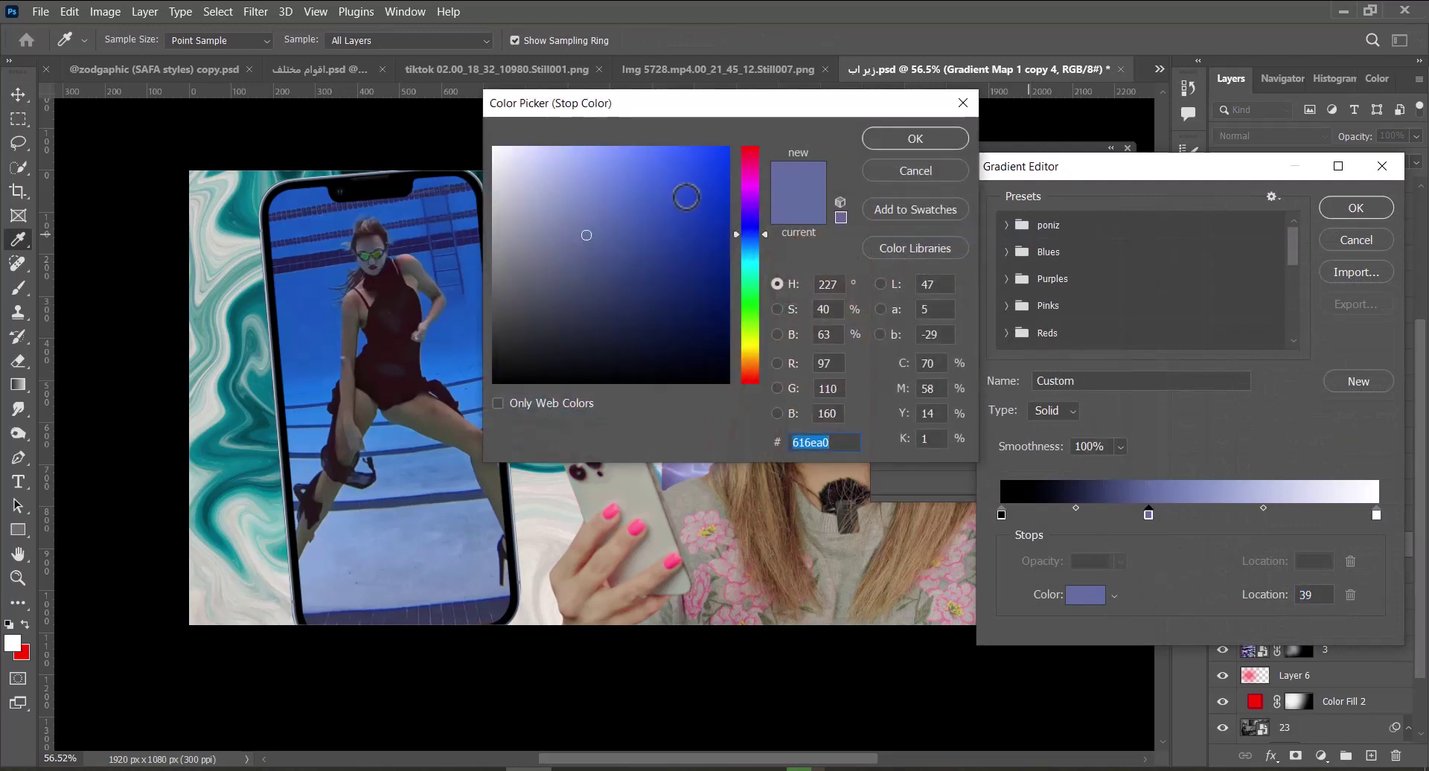
{"action": "left_click", "coordinate": [752, 147]}
{"action": "left_click", "coordinate": [914, 137]}
{"action": "left_click_drag", "start_coordinate": [1149, 515], "coordinate": [1222, 515]}
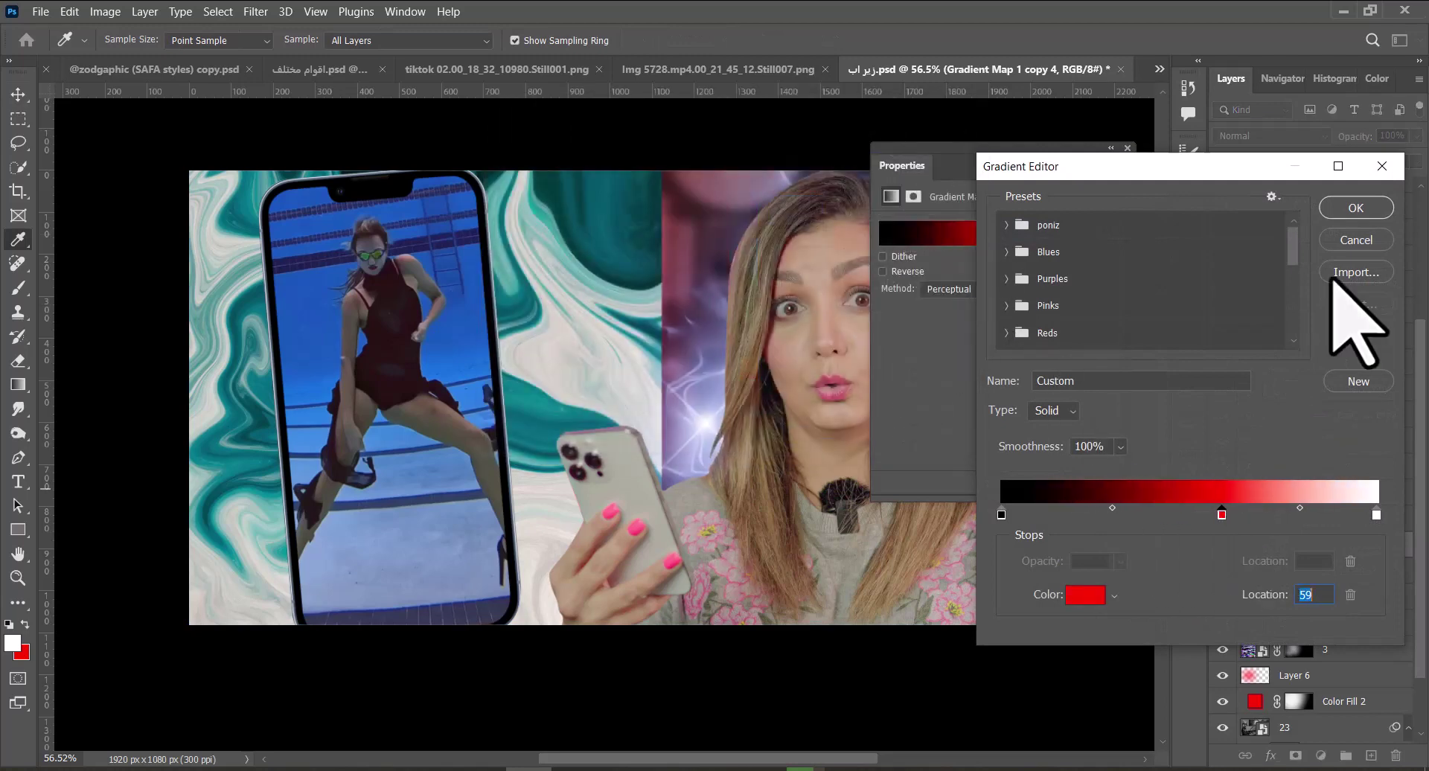
{"action": "left_click", "coordinate": [1340, 211]}
{"action": "left_click", "coordinate": [1127, 149]}
{"action": "key", "text": "ctrl+s"}
Clip the 274 texture to the black fill copy, beneath its gradient map, and set the texture's opacity to 85%.
{"action": "left_click_drag", "start_coordinate": [1291, 589], "coordinate": [1266, 567]}
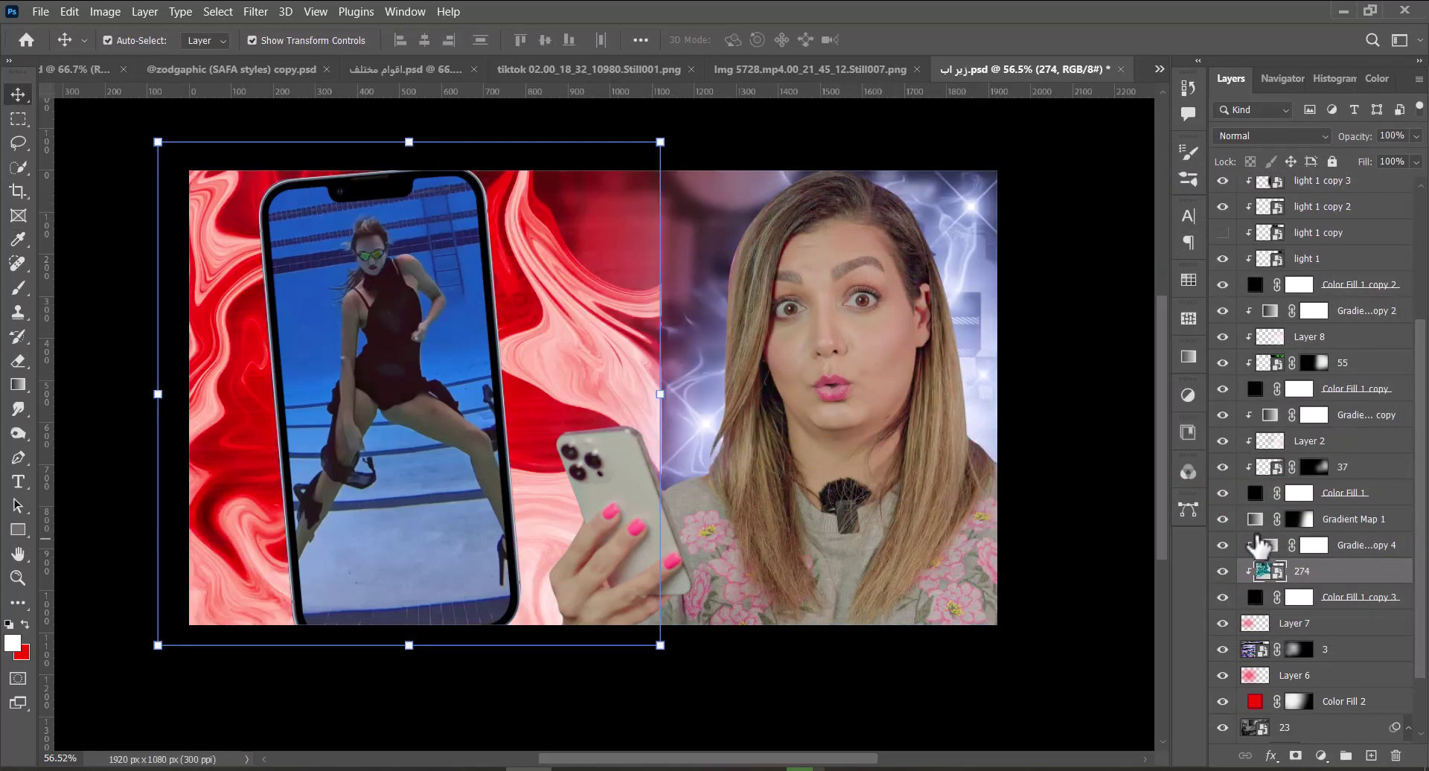
{"action": "key", "text": "7"}
{"action": "key", "text": "3"}
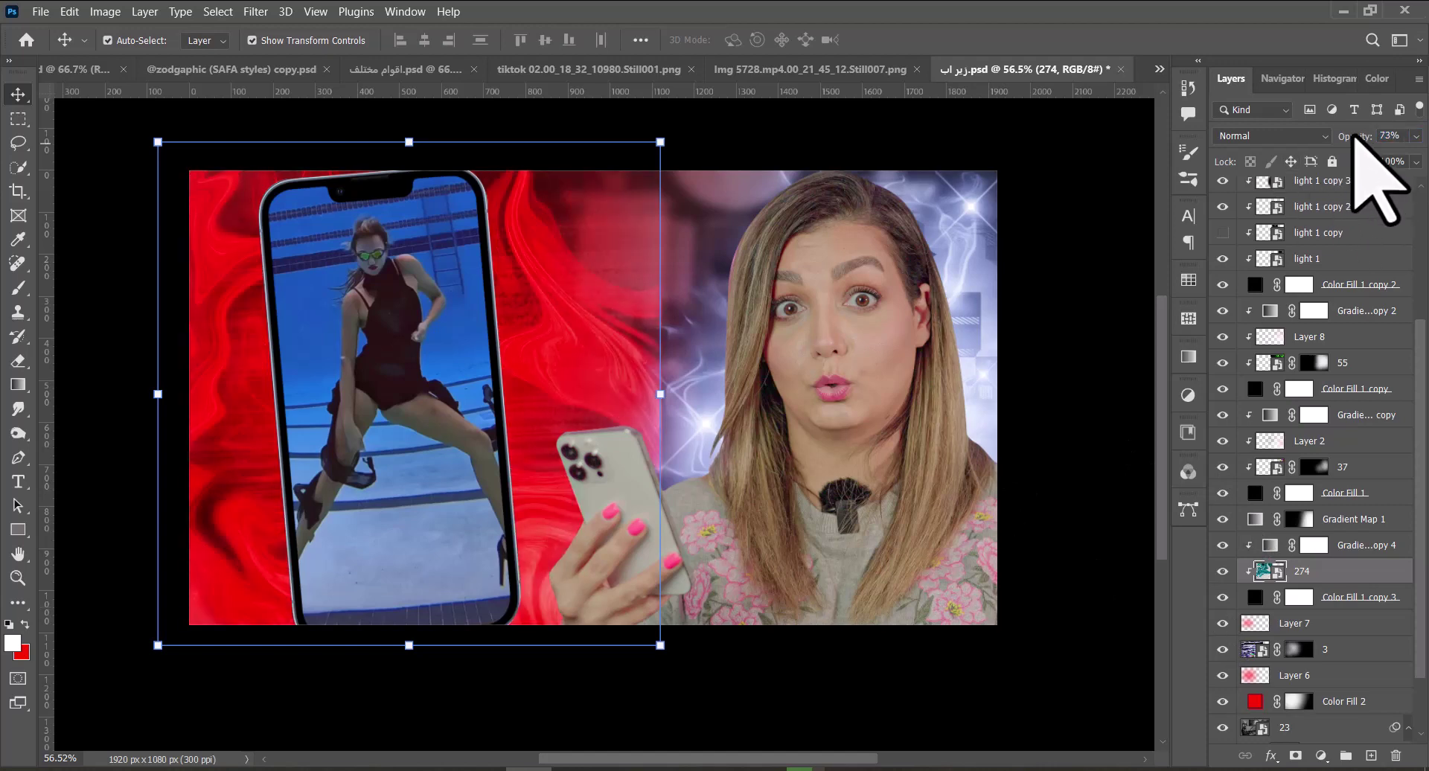
{"action": "left_click_drag", "start_coordinate": [1346, 134], "coordinate": [1351, 137]}
Widen the texture toward the woman to about 8.43% width and add a black layer mask to it.
{"action": "left_click_drag", "start_coordinate": [661, 393], "coordinate": [687, 394]}
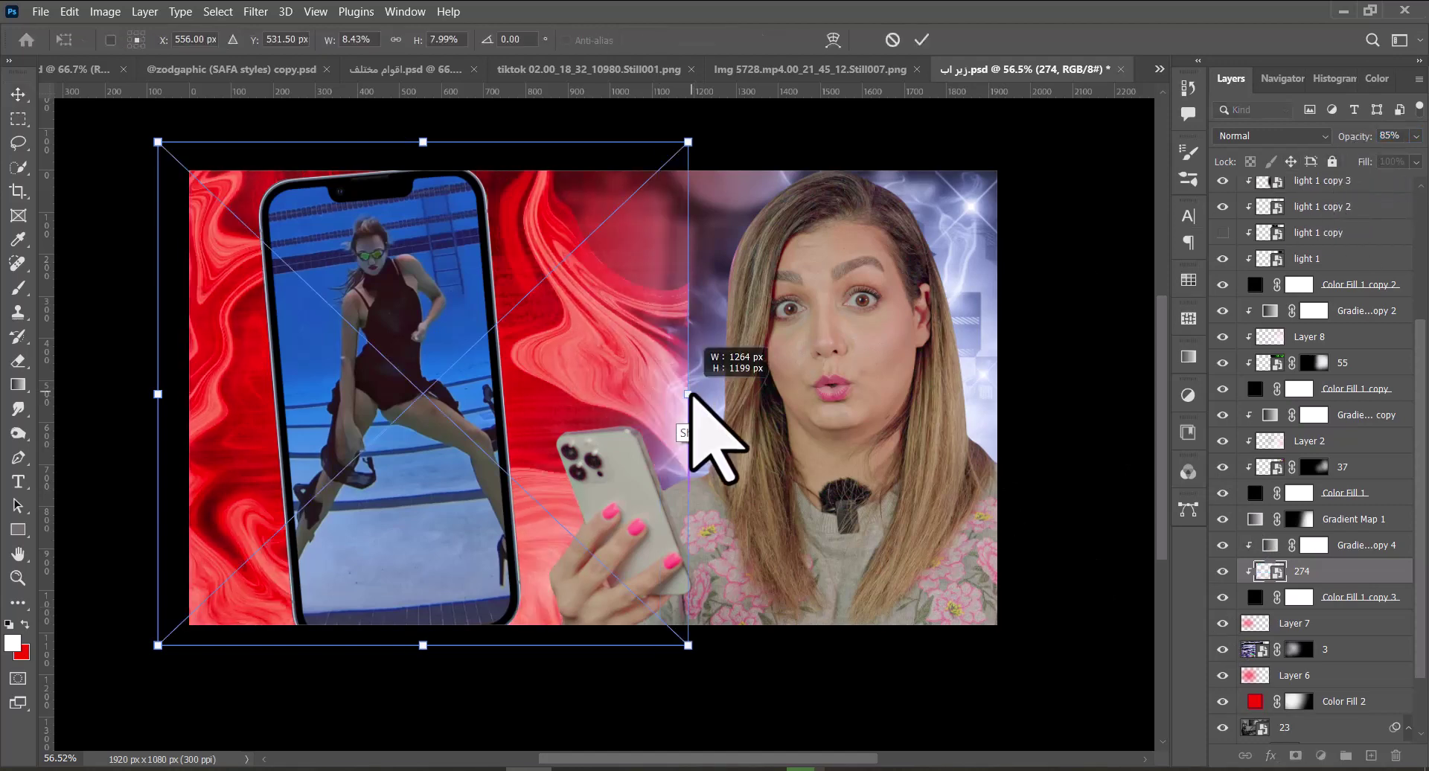
{"action": "left_click", "coordinate": [1008, 39]}
{"action": "left_click", "coordinate": [1295, 755]}
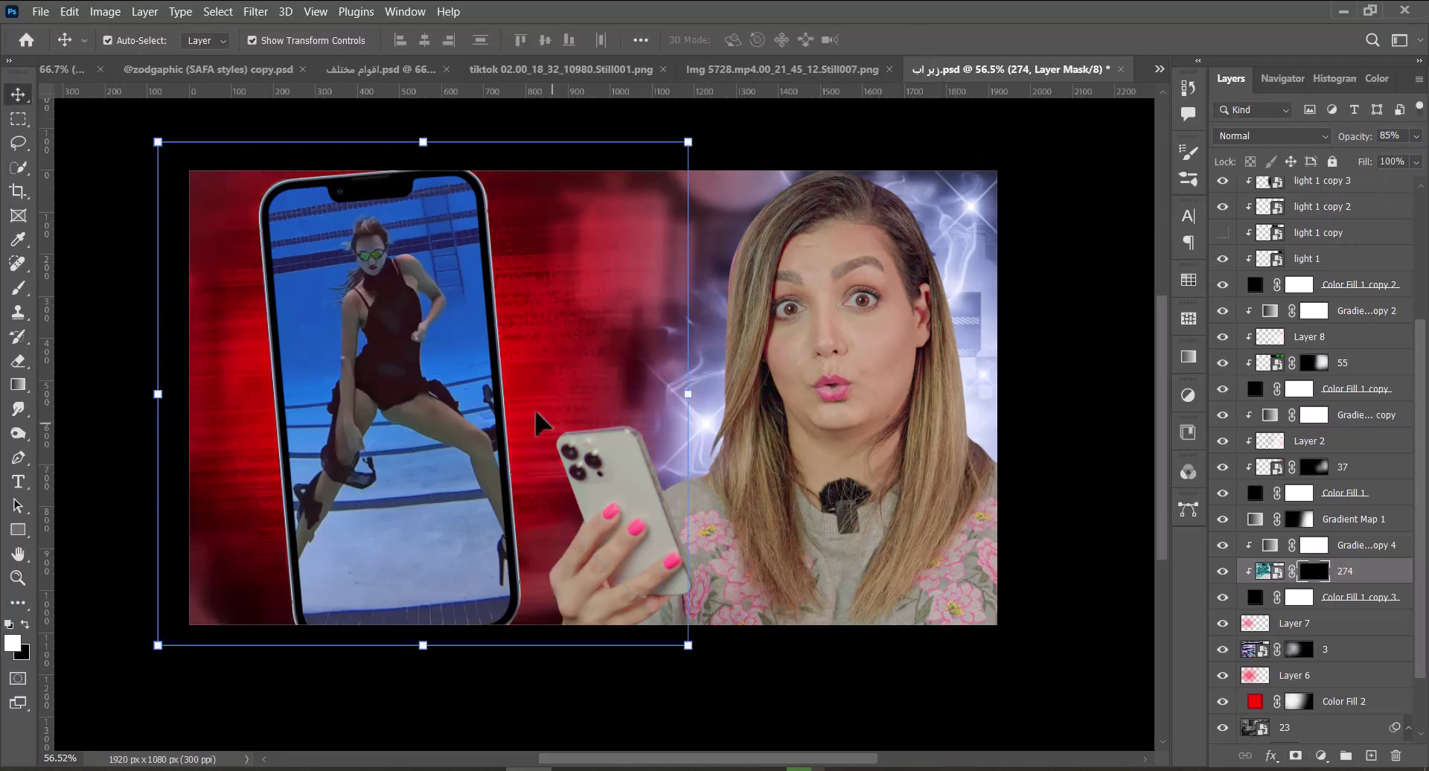
Paint white on the texture's mask with a large soft brush to reveal the red swirls on both sides of the large phone.
{"action": "key", "text": "b"}
{"action": "left_click_drag", "start_coordinate": [372, 48], "coordinate": [390, 48]}
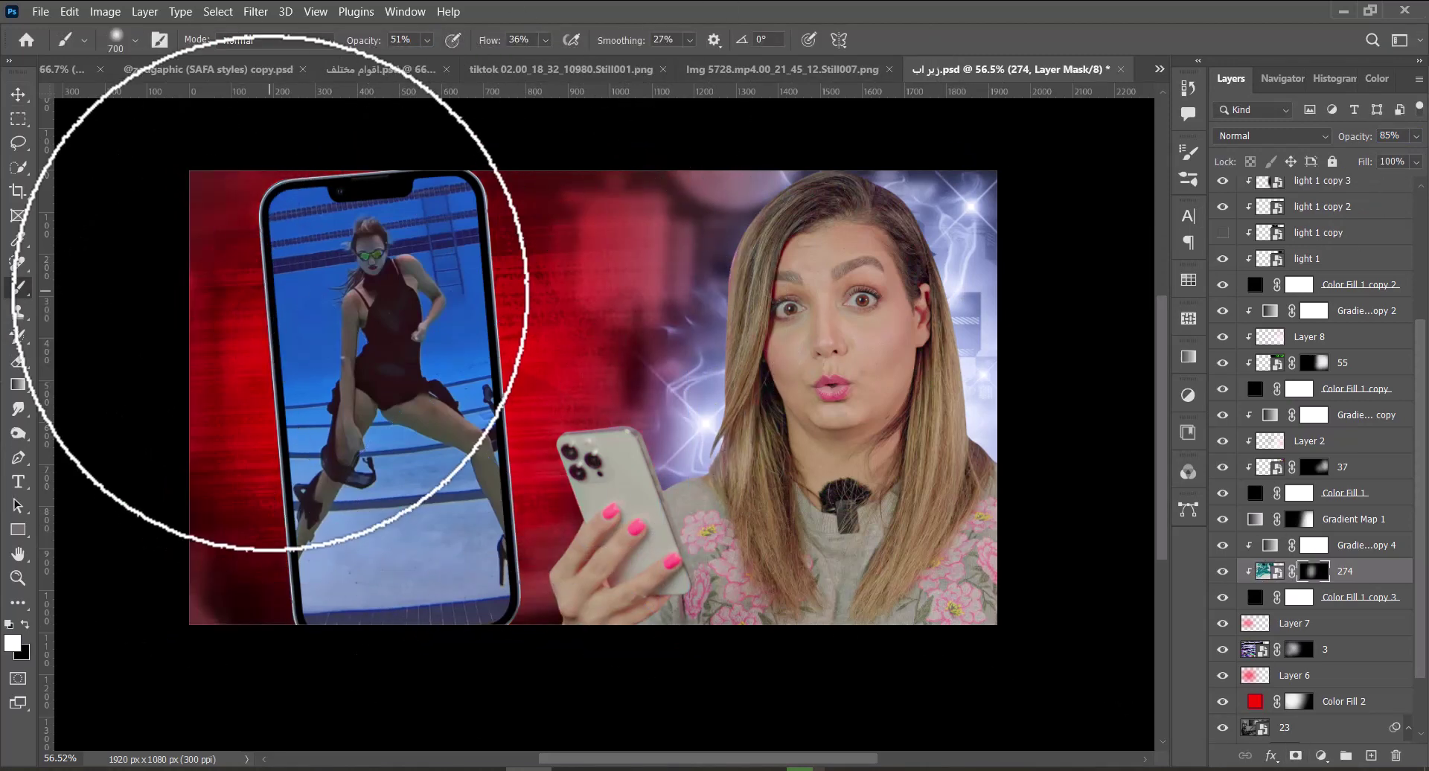
{"action": "left_click_drag", "start_coordinate": [265, 293], "coordinate": [289, 514]}
{"action": "left_click", "coordinate": [290, 513]}
{"action": "mouse_move", "coordinate": [543, 272]}
{"action": "left_mouse_down"}
{"action": "mouse_move", "coordinate": [490, 252]}
{"action": "mouse_move", "coordinate": [528, 441]}
{"action": "mouse_move", "coordinate": [507, 514]}
{"action": "mouse_move", "coordinate": [368, 551]}
{"action": "mouse_move", "coordinate": [268, 498]}
{"action": "mouse_move", "coordinate": [260, 327]}
{"action": "mouse_move", "coordinate": [488, 370]}
{"action": "mouse_move", "coordinate": [502, 412]}
{"action": "mouse_move", "coordinate": [456, 389]}
{"action": "left_mouse_up"}
Move Layer 7 above Gradient Map 1, fade the texture's edge toward the woman with black on its mask, and save.
{"action": "left_click_drag", "start_coordinate": [1302, 625], "coordinate": [1299, 521]}
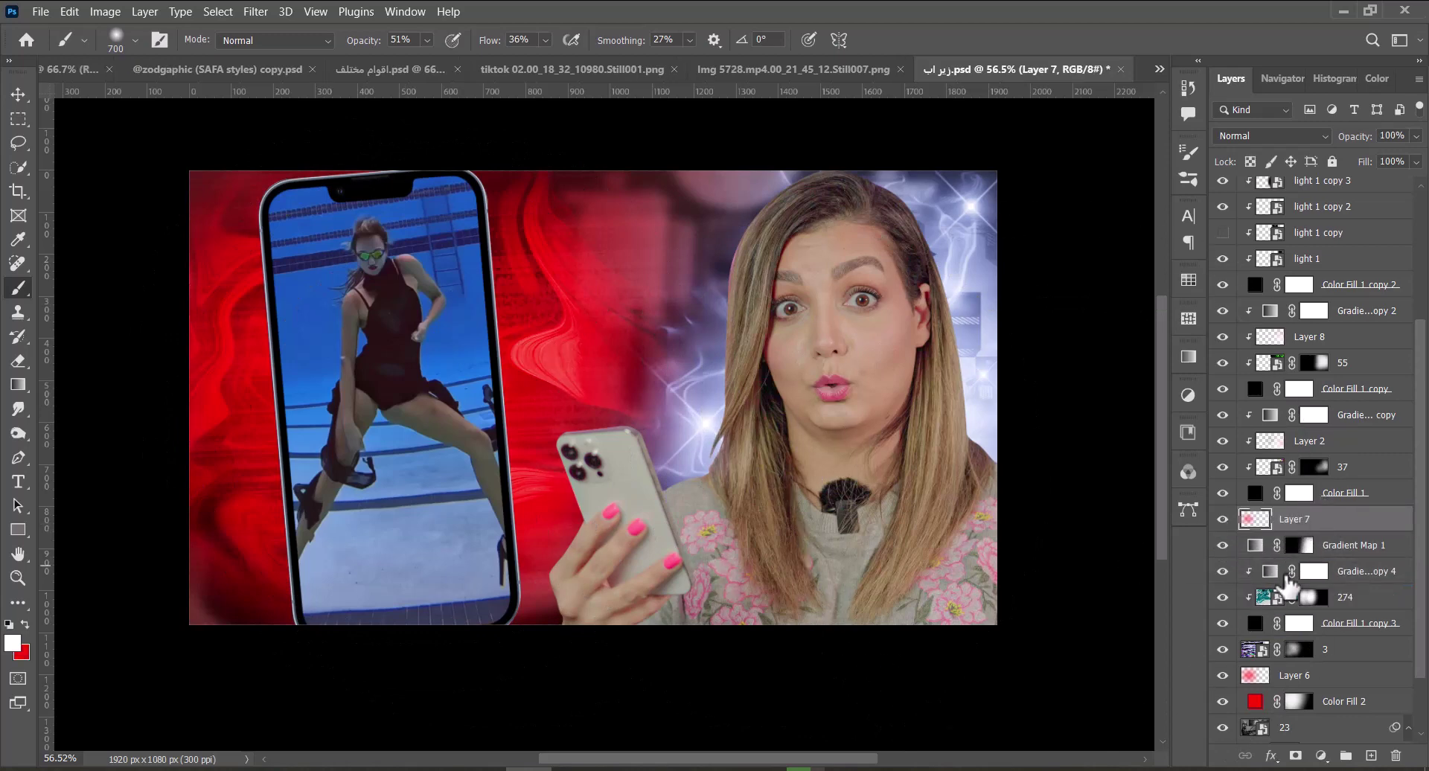
{"action": "left_click", "coordinate": [1304, 599]}
{"action": "key", "text": "d"}
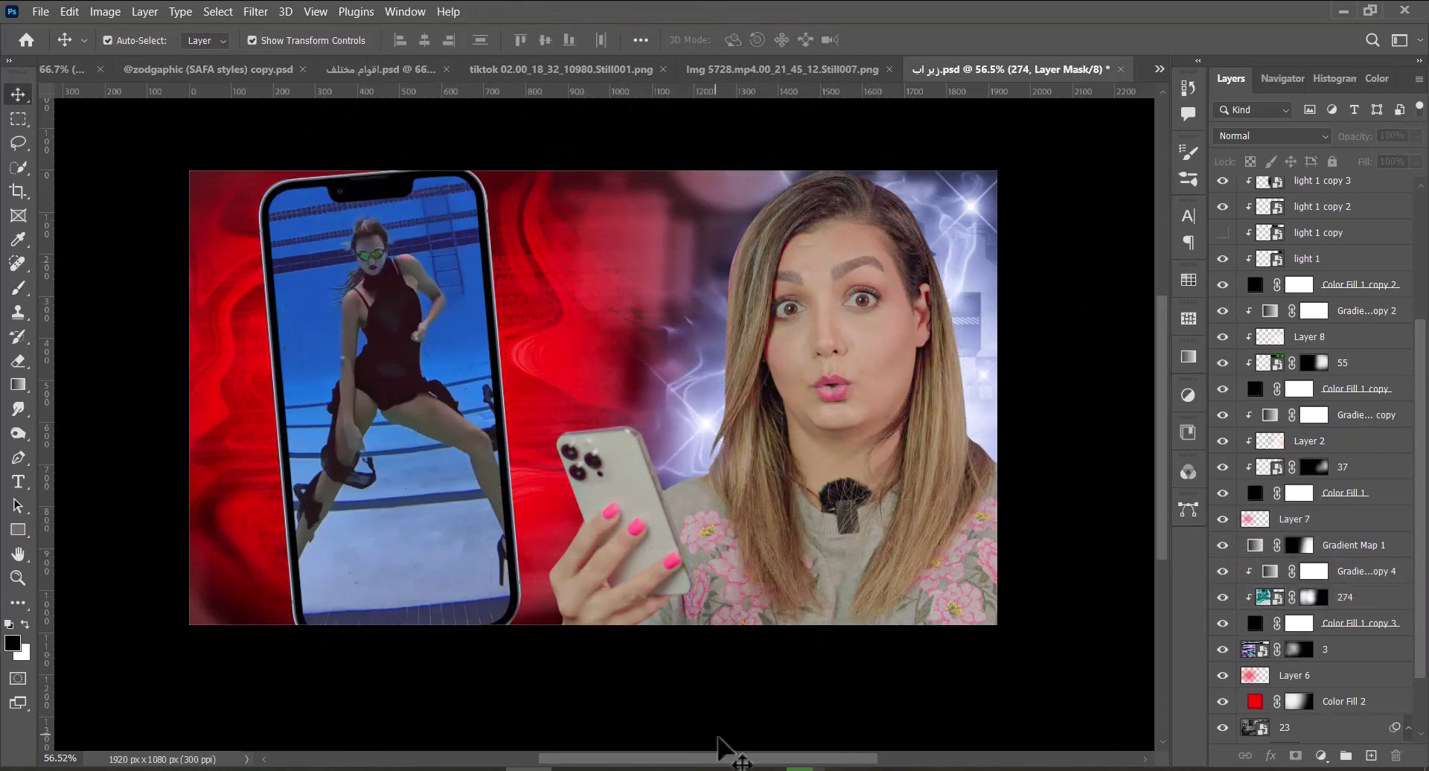
{"action": "key", "text": "ctrl+0"}
{"action": "key", "text": "ctrl+s"}
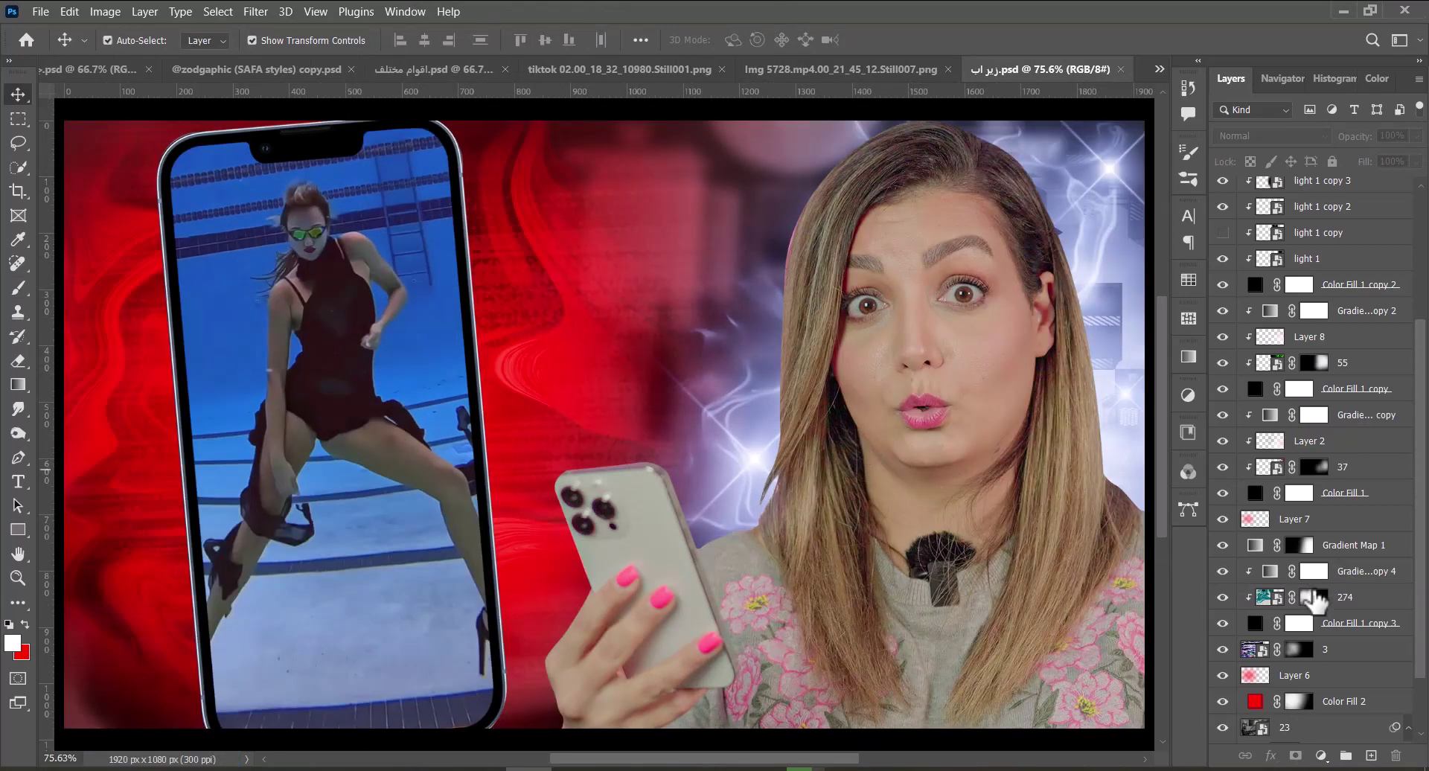
Add a clipped layer above the 274 texture, brush a soft white glow beside the large phone, and save.
{"action": "key", "text": "ctrl+shift+alt+n"}
{"action": "key", "text": "b"}
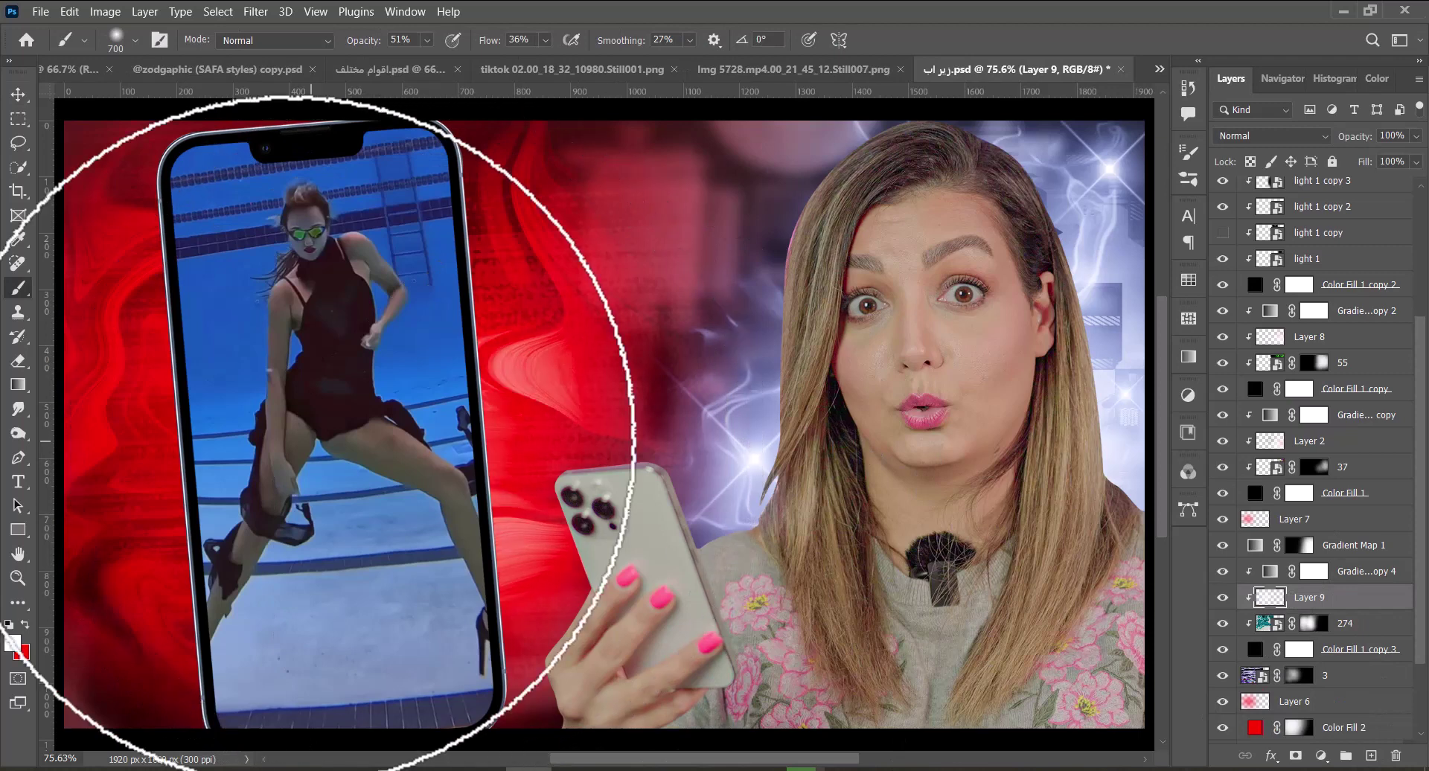
{"action": "key", "text": "v"}
{"action": "key", "text": "ctrl+s"}
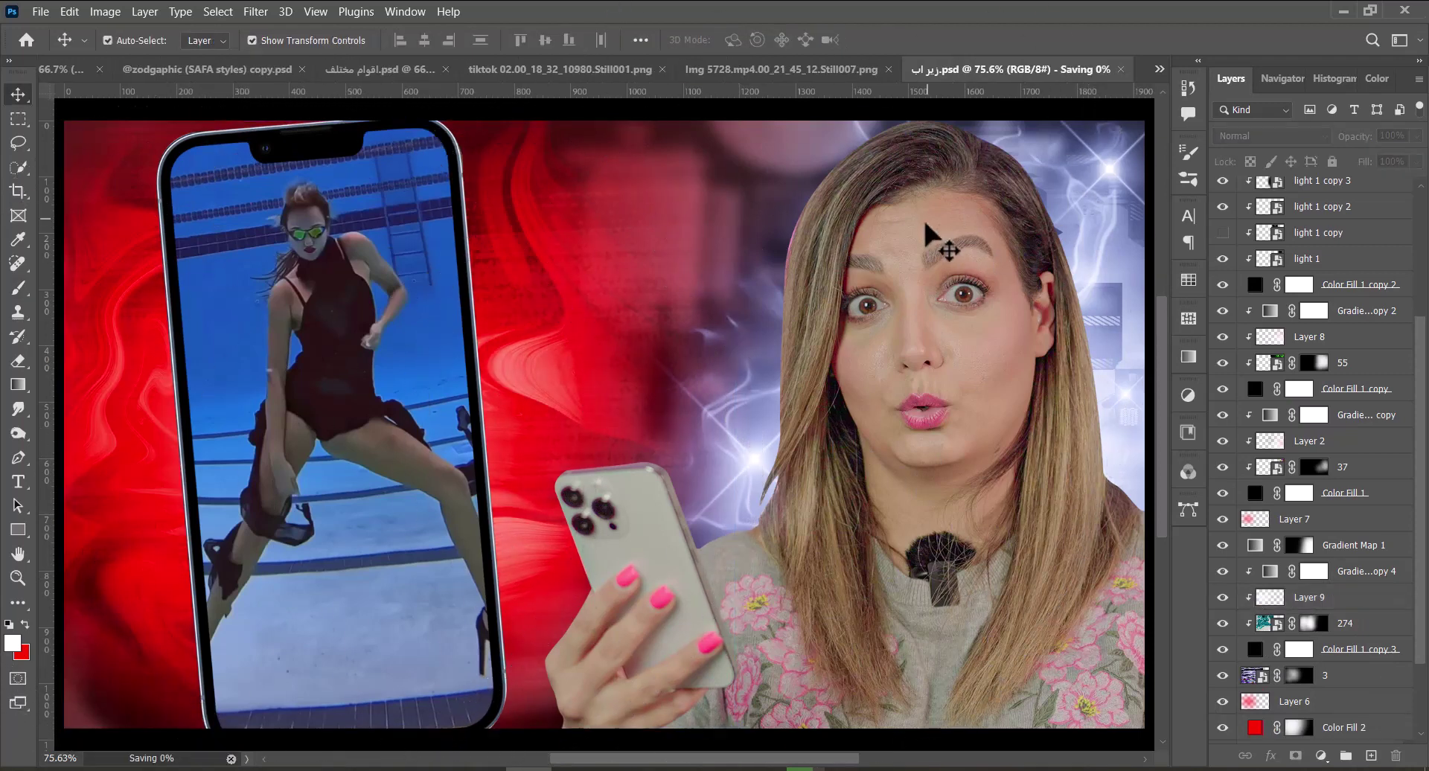
Duplicate the woman's layer as a clipped copy and apply a Gaussian Blur with a radius of 5 pixels to it.
{"action": "left_click", "coordinate": [926, 235], "text": "ctrl"}
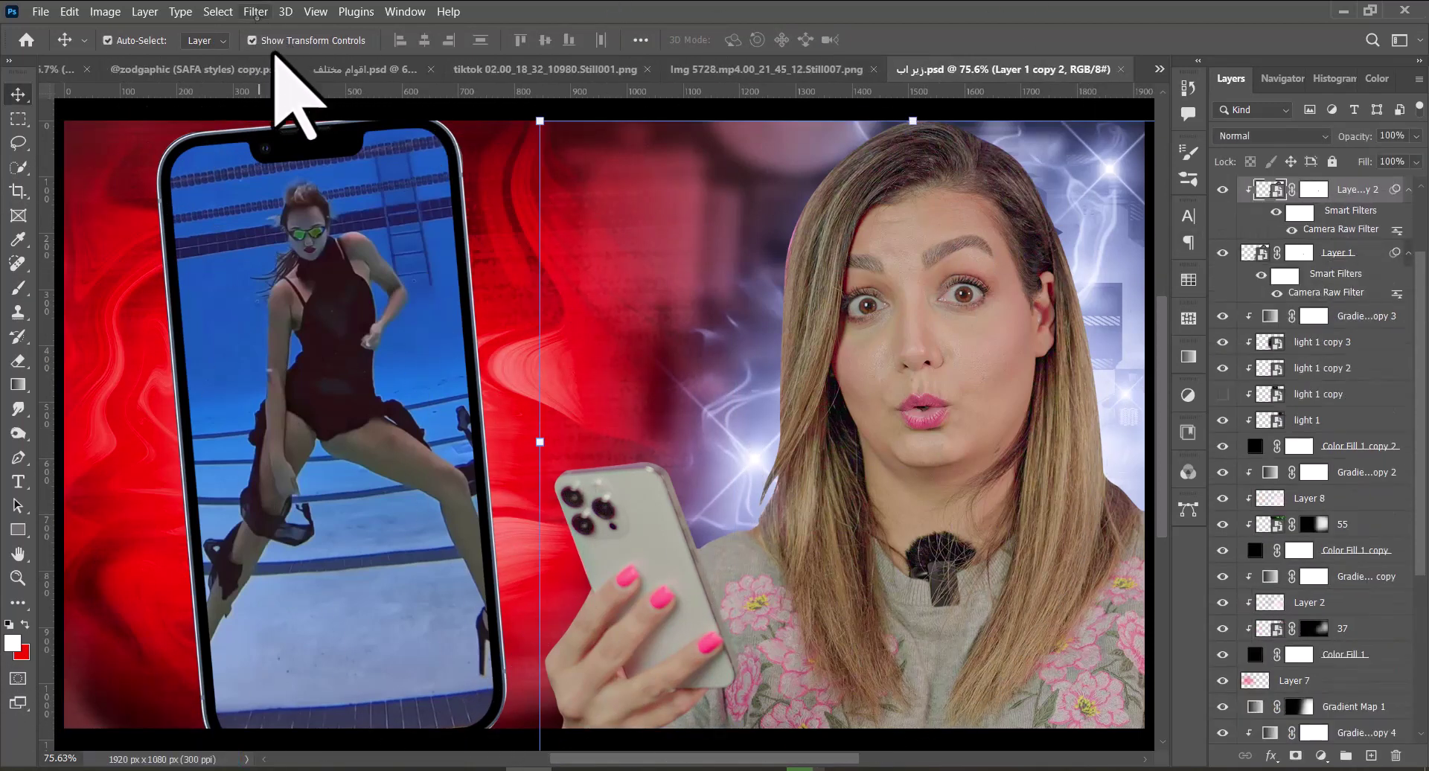
{"action": "left_click", "coordinate": [255, 11]}
{"action": "mouse_move", "coordinate": [283, 230]}
{"action": "left_click", "coordinate": [524, 306]}
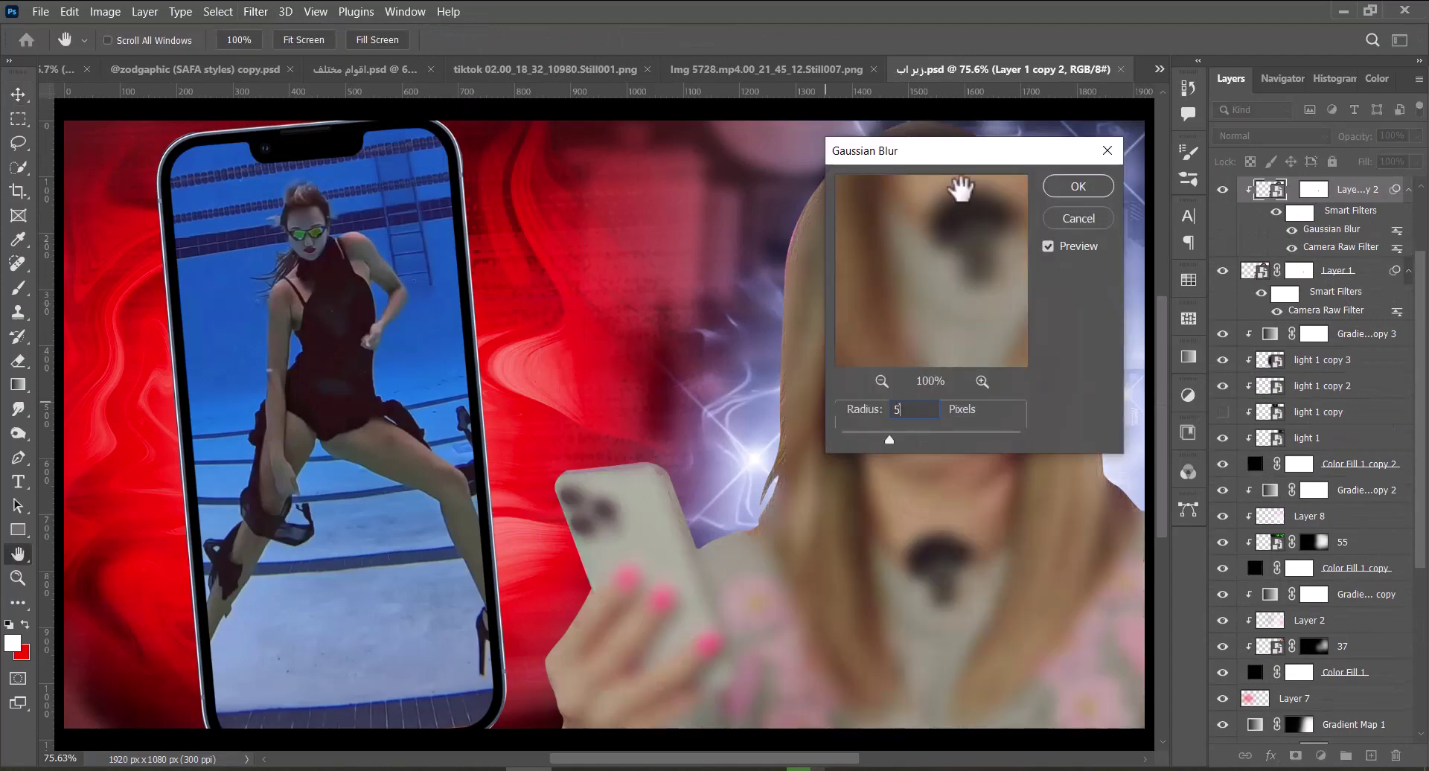
{"action": "type", "text": "5"}
{"action": "left_click_drag", "start_coordinate": [967, 151], "coordinate": [629, 233]}
{"action": "left_click", "coordinate": [739, 269]}
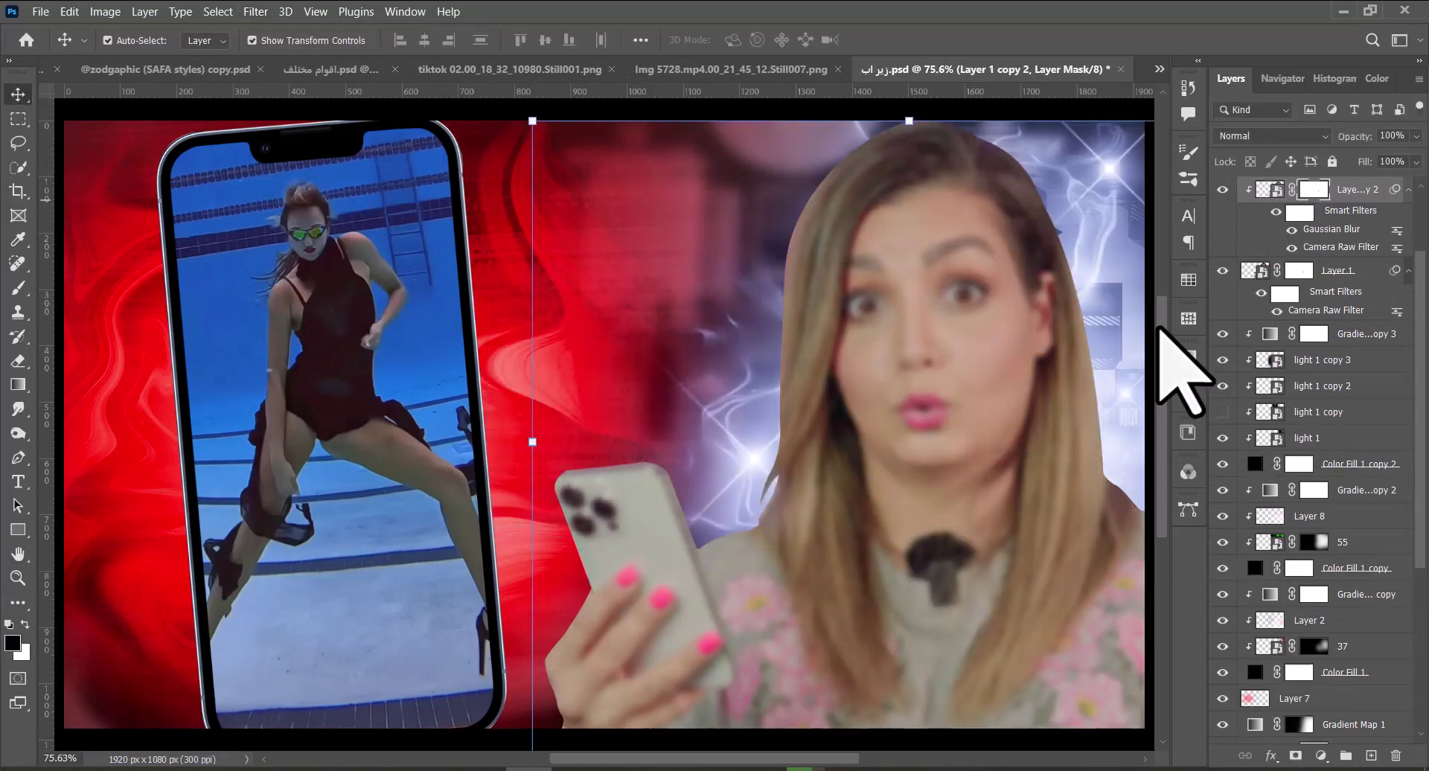
Invert the blurred copy's layer mask to black and save the document.
{"action": "key", "text": "ctrl+i"}
{"action": "key", "text": "ctrl+s"}
{"action": "scroll", "coordinate": [982, 313], "scroll_direction": "up", "scroll_amount": 3}
{"action": "left_click_drag", "start_coordinate": [1005, 320], "coordinate": [772, 362]}
Smooth the woman's skin between the brows and on the ear-side cheek by painting the mask white at 92% opacity and 100% flow.
{"action": "key", "text": "b"}
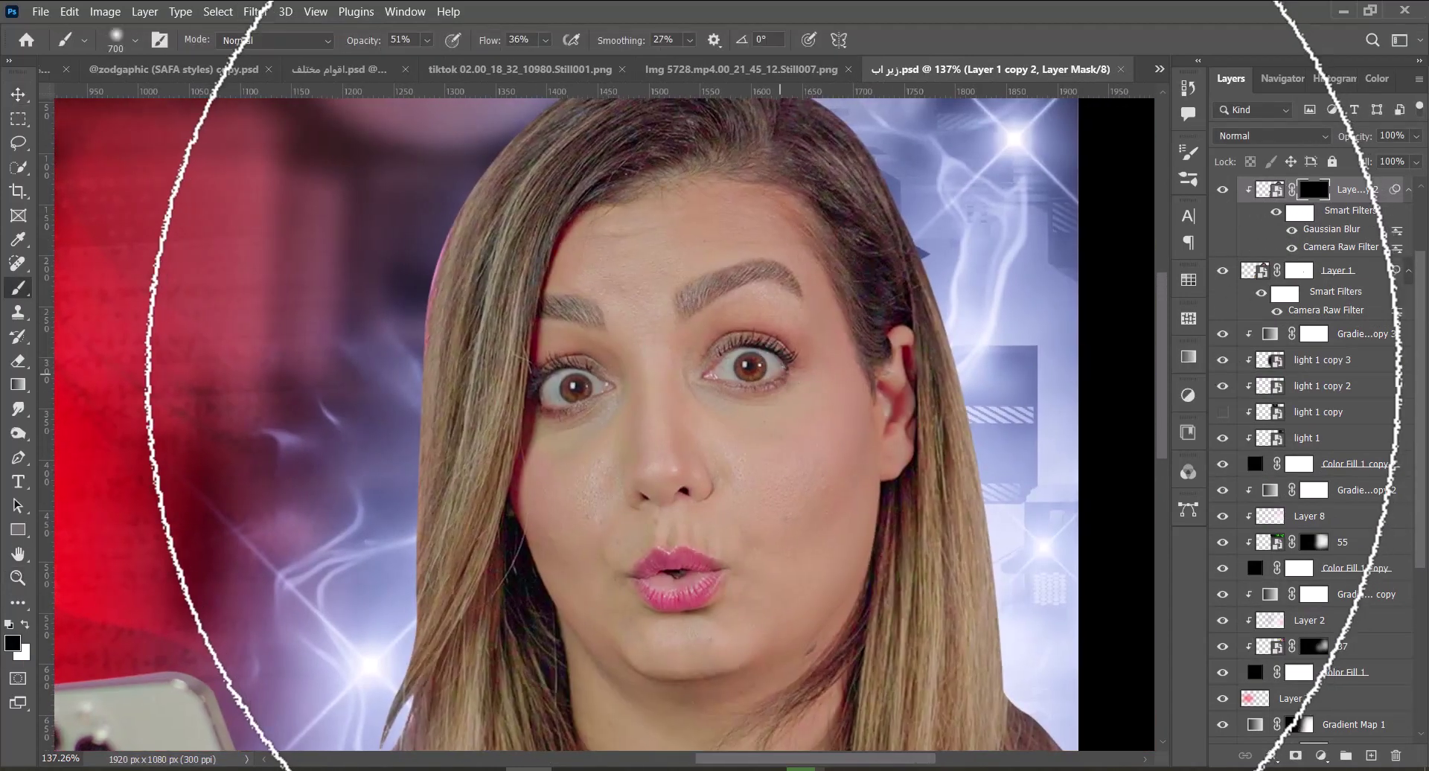
{"action": "key", "text": "bracketleft"}
{"action": "key", "text": "bracketleft"}
{"action": "key", "text": "bracketleft"}
{"action": "key", "text": "bracketleft"}
{"action": "key", "text": "bracketleft"}
{"action": "key", "text": "bracketleft"}
{"action": "key", "text": "bracketleft"}
{"action": "key", "text": "bracketleft"}
{"action": "key", "text": "bracketleft"}
{"action": "key", "text": "bracketleft"}
{"action": "key", "text": "bracketleft"}
{"action": "key", "text": "bracketleft"}
{"action": "key", "text": "bracketleft"}
{"action": "left_click_drag", "start_coordinate": [496, 43], "coordinate": [550, 44]}
{"action": "mouse_move", "coordinate": [357, 43]}
{"action": "left_mouse_down"}
{"action": "mouse_move", "coordinate": [401, 42]}
{"action": "mouse_move", "coordinate": [372, 38]}
{"action": "left_mouse_up"}
{"action": "left_click", "coordinate": [26, 626]}
{"action": "key", "text": "bracketleft"}
{"action": "key", "text": "bracketleft"}
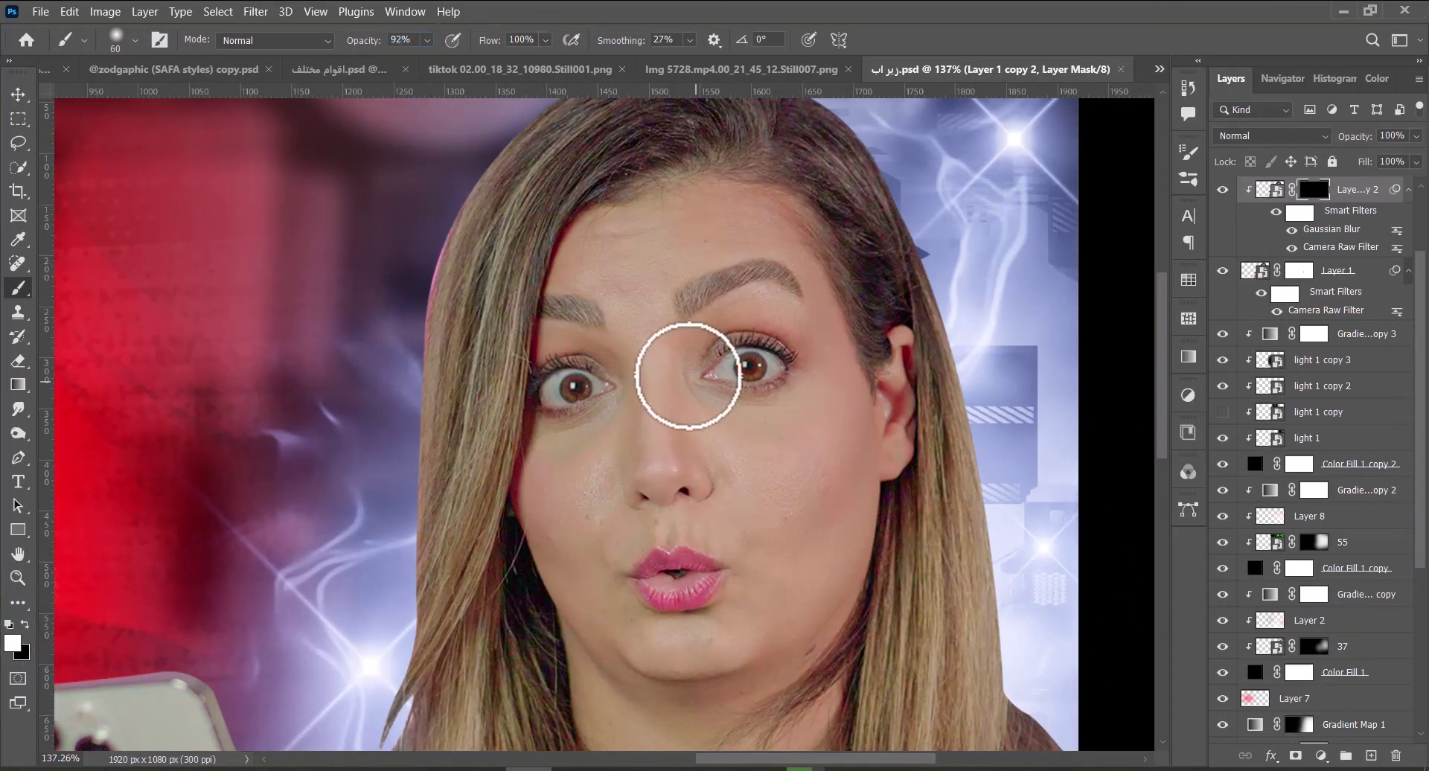
{"action": "key", "text": "bracketleft"}
{"action": "key", "text": "bracketleft"}
{"action": "key", "text": "bracketleft"}
{"action": "key", "text": "bracketleft"}
{"action": "left_click_drag", "start_coordinate": [650, 348], "coordinate": [684, 356]}
{"action": "key", "text": "bracketright"}
{"action": "key", "text": "bracketright"}
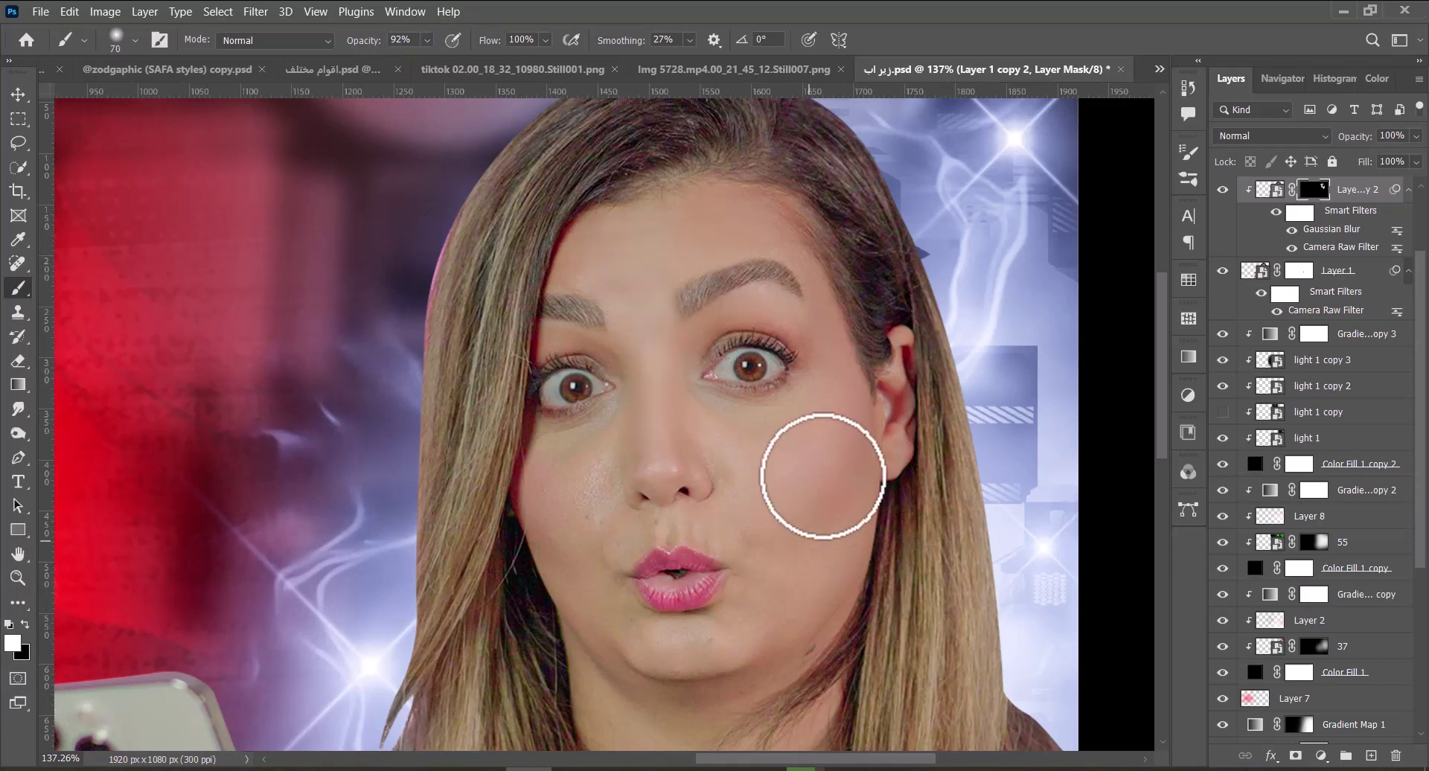
Smooth the woman's hair-side cheek, chin and mouth area by painting the blurred copy's mask with a progressively smaller brush, down to 15 px.
{"action": "key", "text": "bracketleft"}
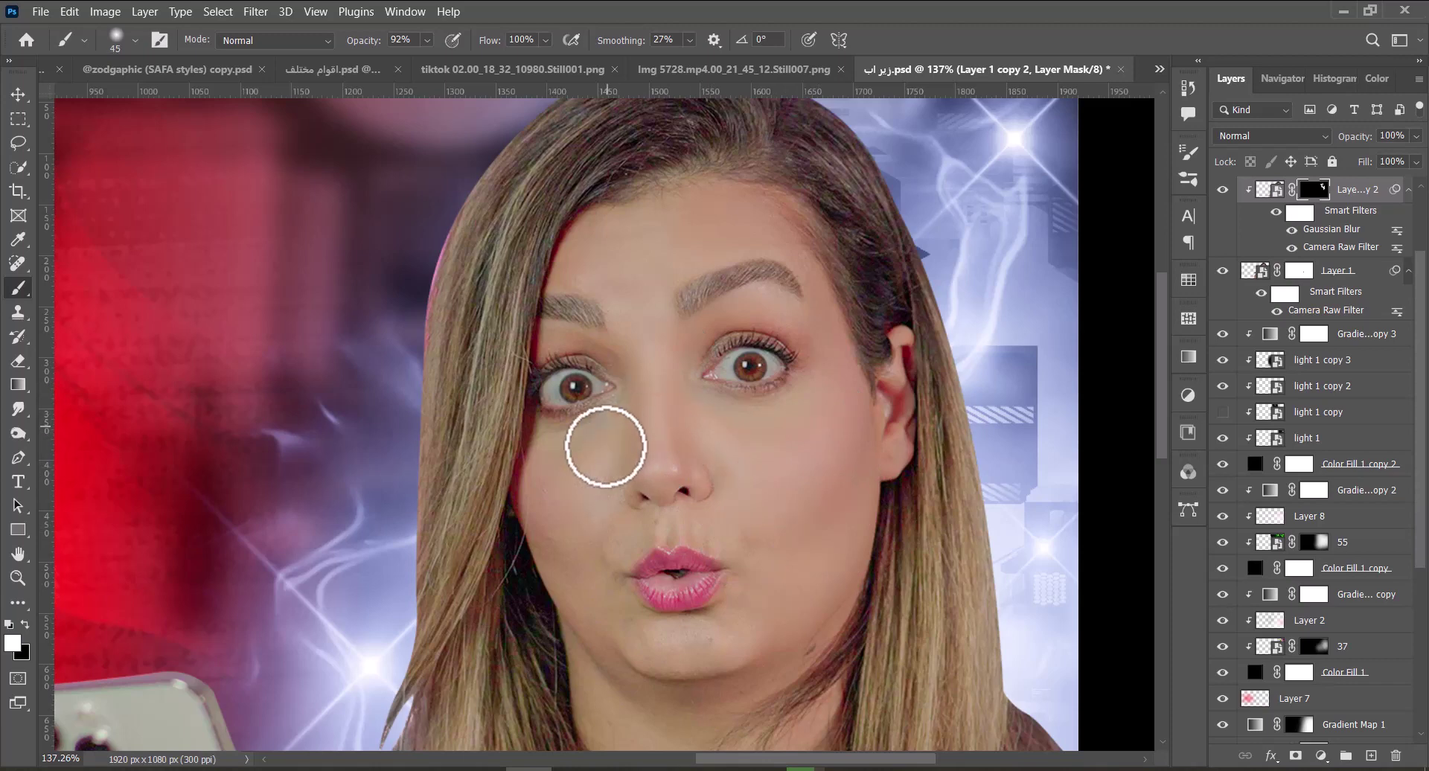
{"action": "key", "text": "bracketleft"}
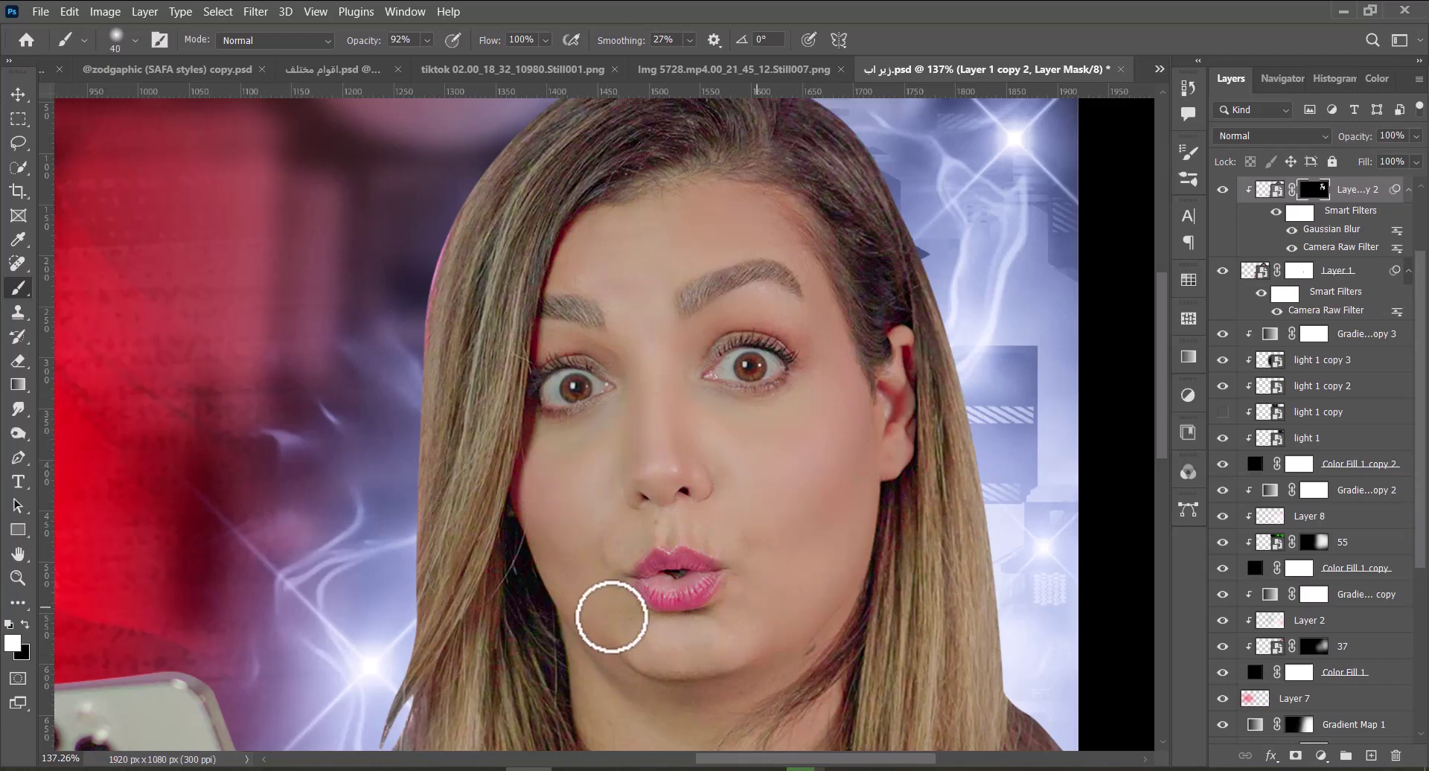
{"action": "key", "text": "bracketleft"}
{"action": "key", "text": "bracketleft"}
{"action": "key", "text": "bracketleft"}
{"action": "key", "text": "bracketleft"}
{"action": "key", "text": "bracketleft"}
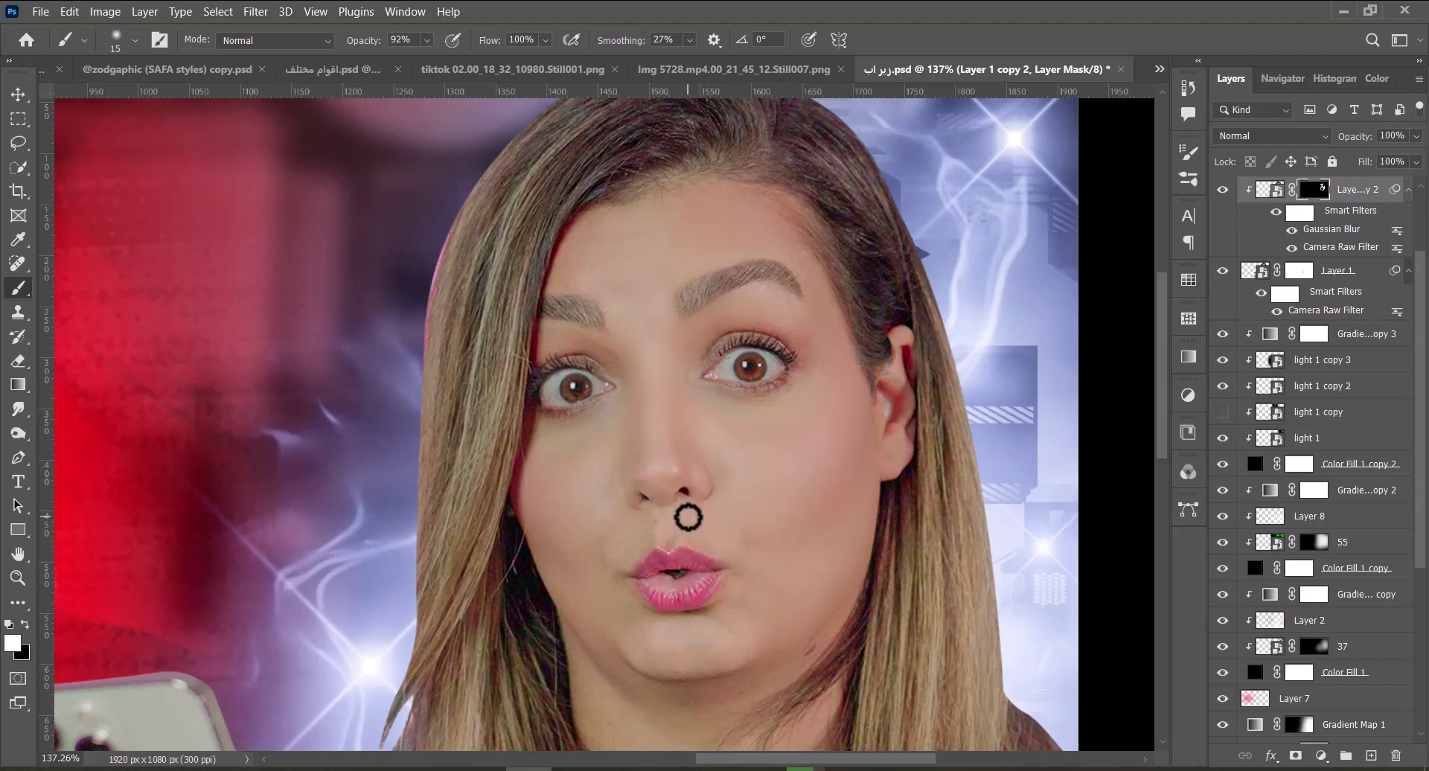
Smooth the skin on the nose, around the inner eye corner and at the temple with a 25 to 35 px mask brush.
{"action": "key", "text": "bracketright"}
{"action": "key", "text": "bracketright"}
{"action": "key", "text": "bracketright"}
{"action": "key", "text": "bracketright"}
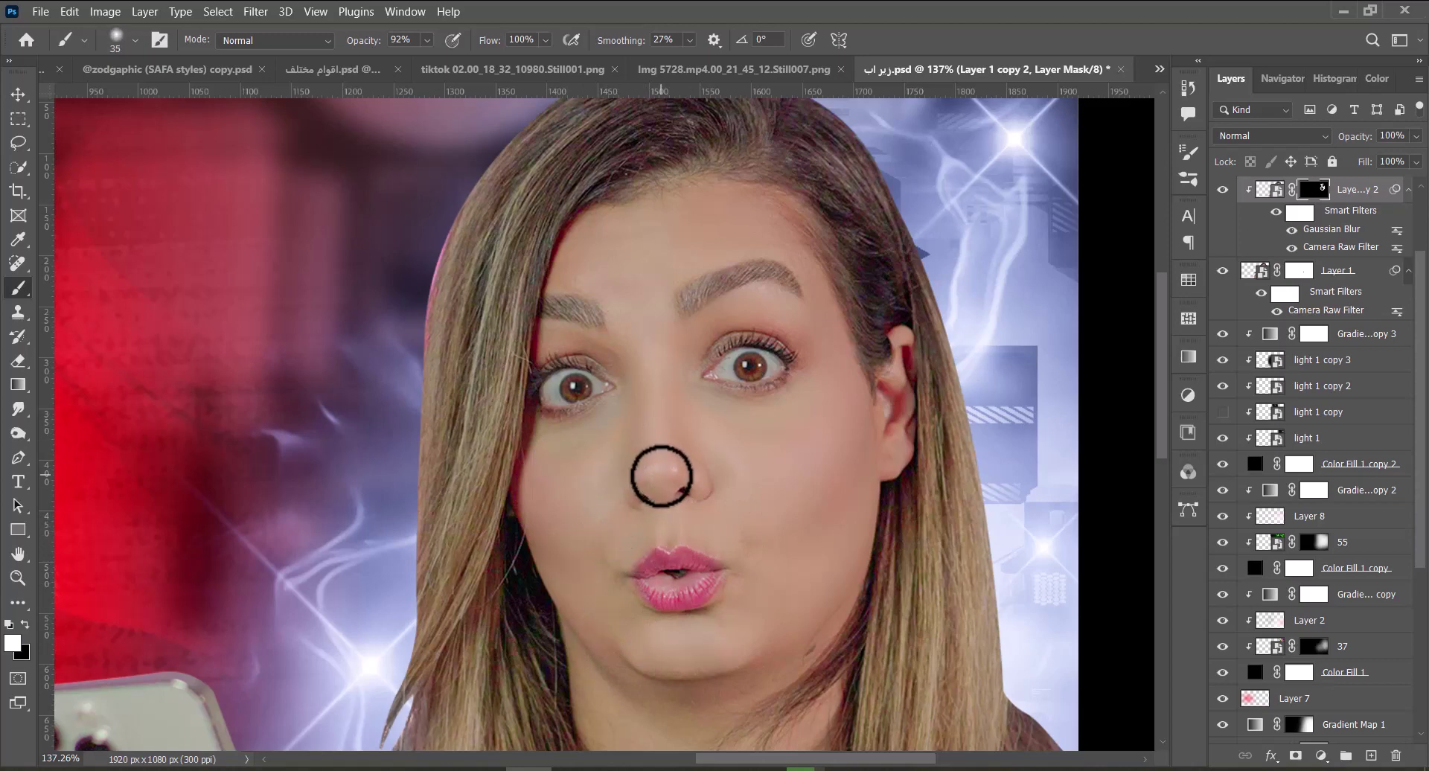
{"action": "key", "text": "bracketleft"}
{"action": "key", "text": "bracketleft"}
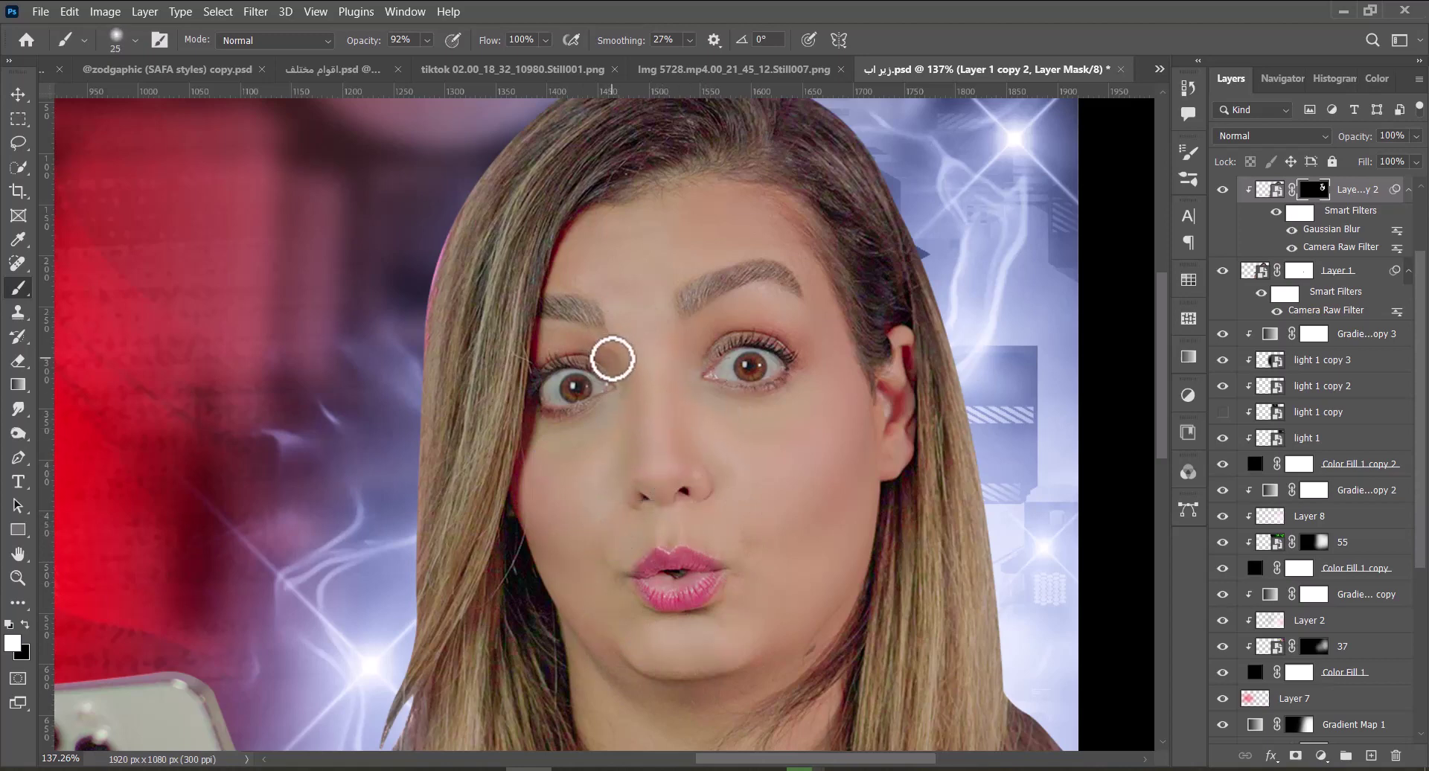
{"action": "key", "text": "bracketright"}
{"action": "key", "text": "bracketright"}
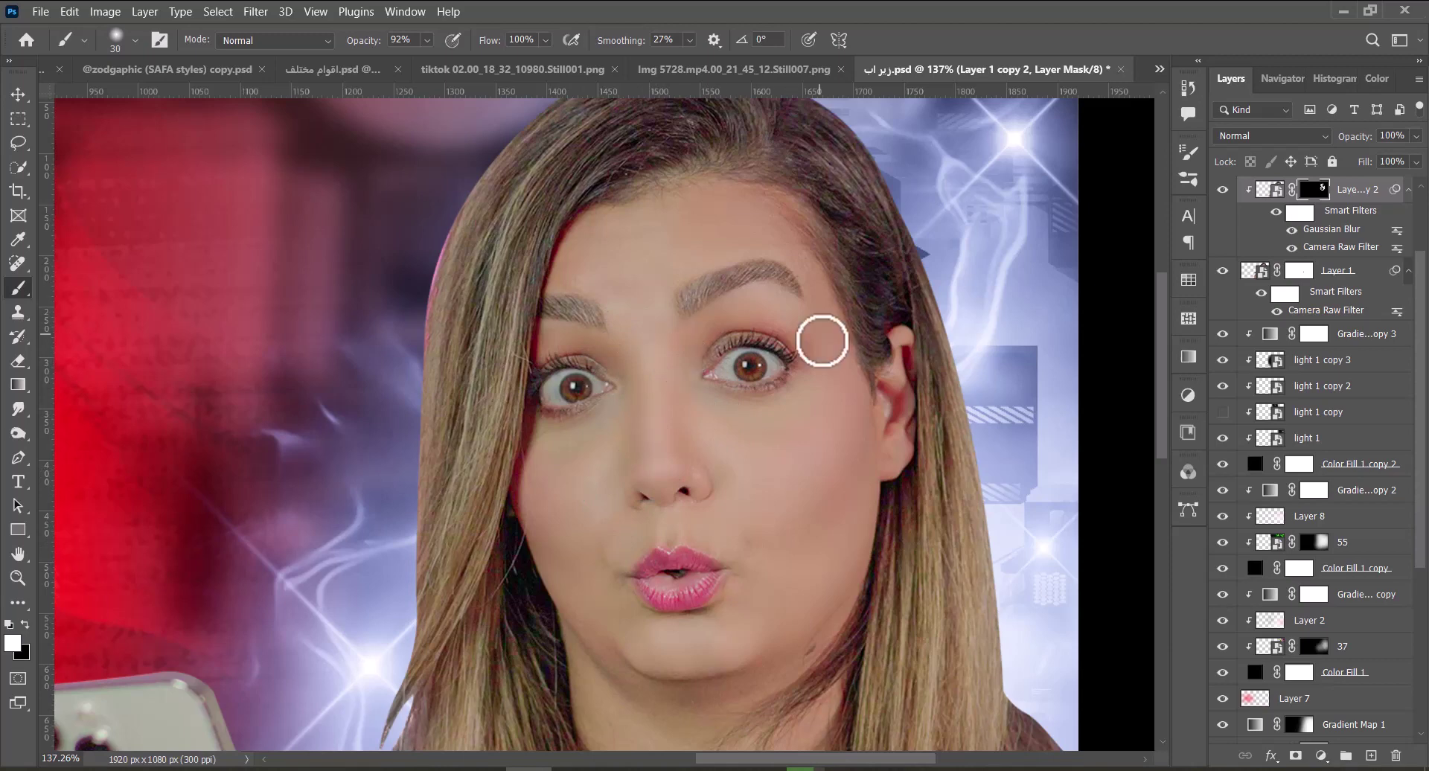
Smooth the woman's jawline and neck on the same mask with a 35 to 80 px brush and save the document.
{"action": "key", "text": "ctrl+minus"}
{"action": "key", "text": "ctrl+minus"}
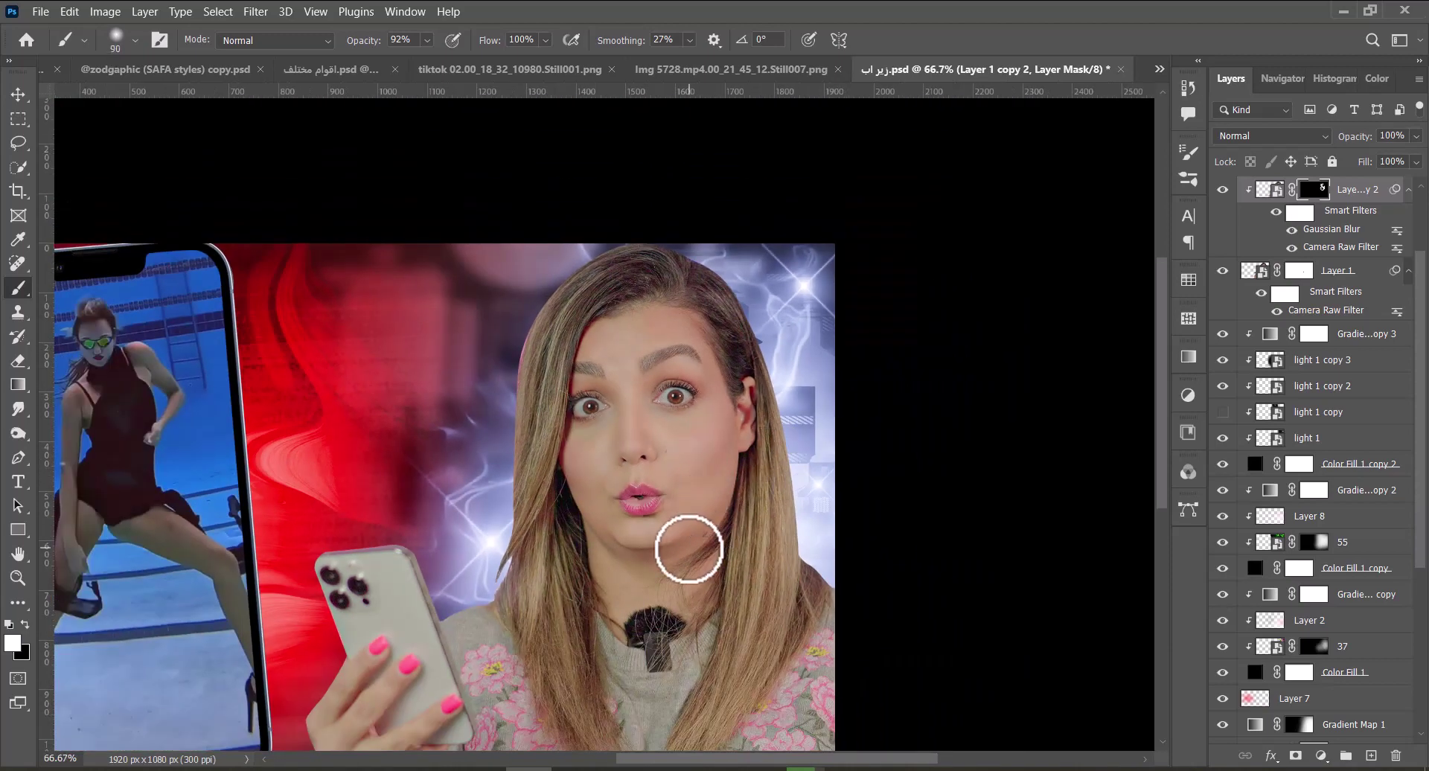
{"action": "key", "text": "bracketleft"}
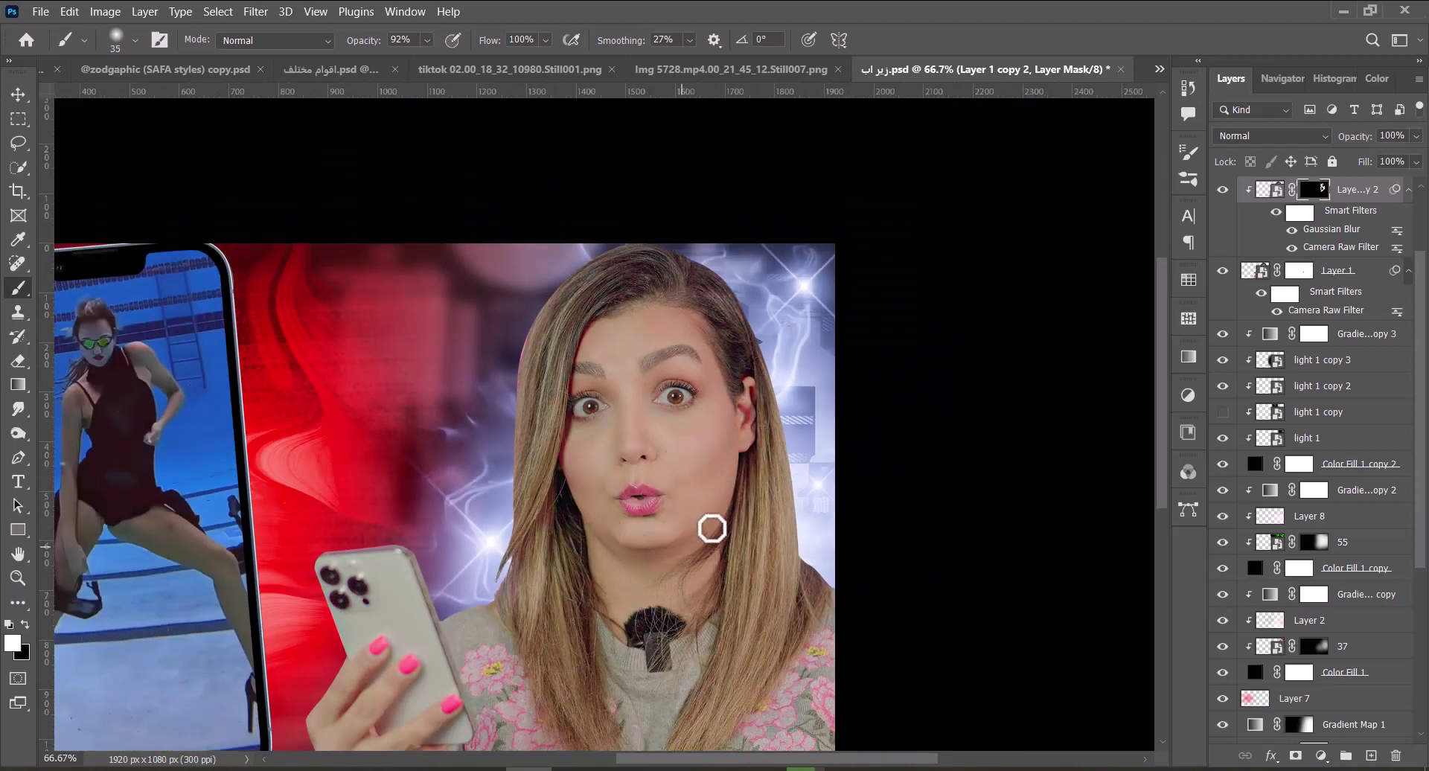
{"action": "key", "text": "bracketright"}
{"action": "key", "text": "bracketright"}
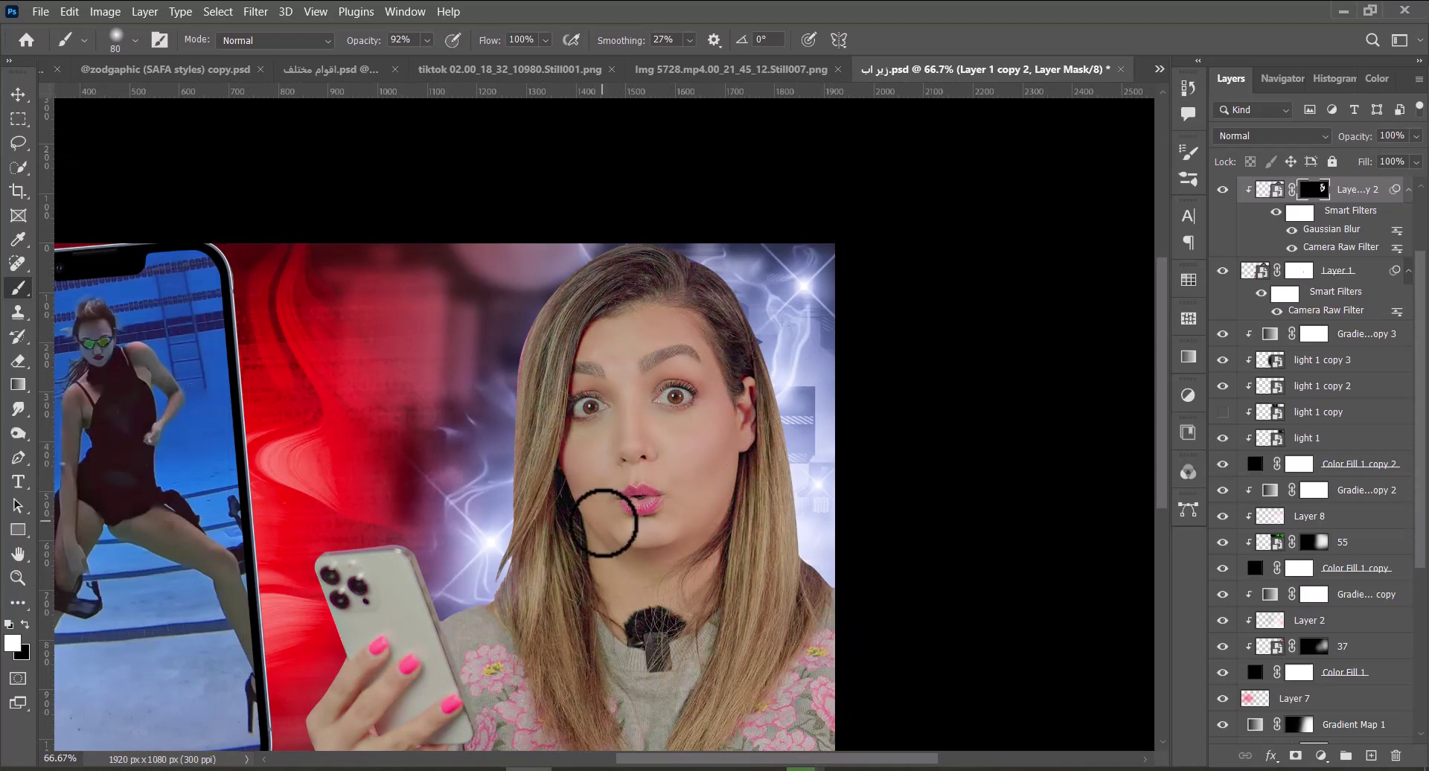
{"action": "key", "text": "x"}
{"action": "key", "text": "ctrl+0"}
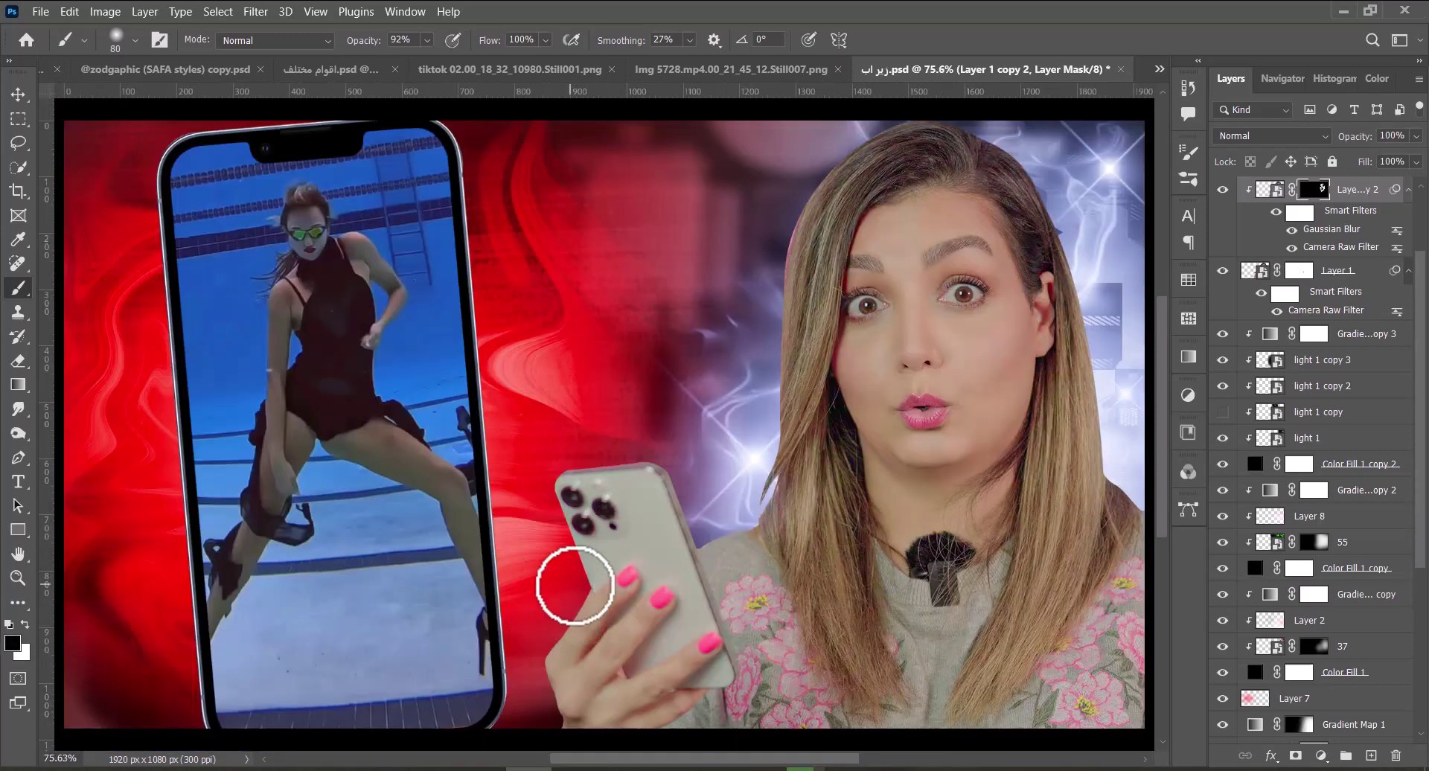
{"action": "key", "text": "ctrl+s"}
Add a Gradient Map adjustment above the blurred copy with a preset from the poniz group and turn its mask black.
{"action": "left_click", "coordinate": [1321, 757]}
{"action": "left_click", "coordinate": [1333, 727]}
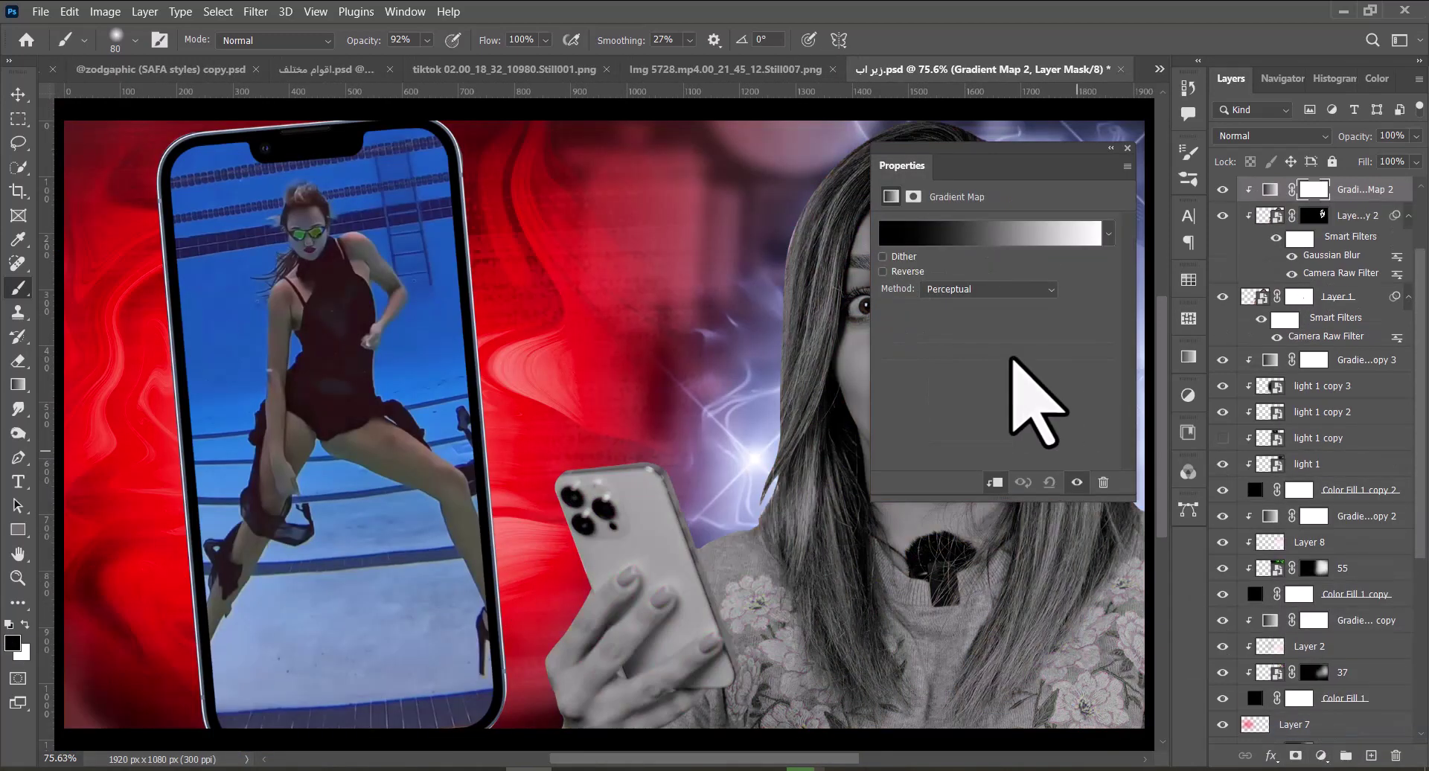
{"action": "left_click", "coordinate": [1108, 234]}
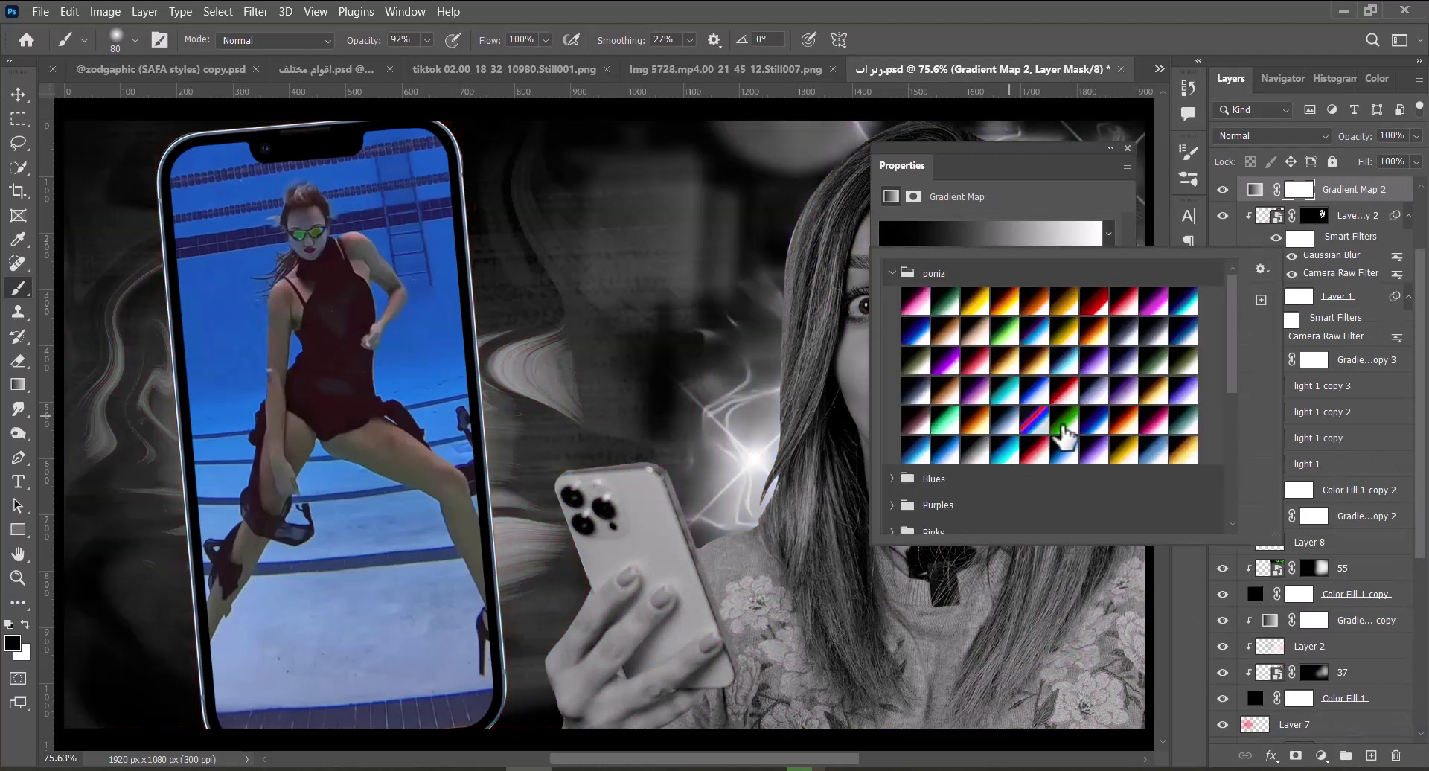
{"action": "left_click", "coordinate": [1063, 439]}
{"action": "left_click", "coordinate": [1128, 148]}
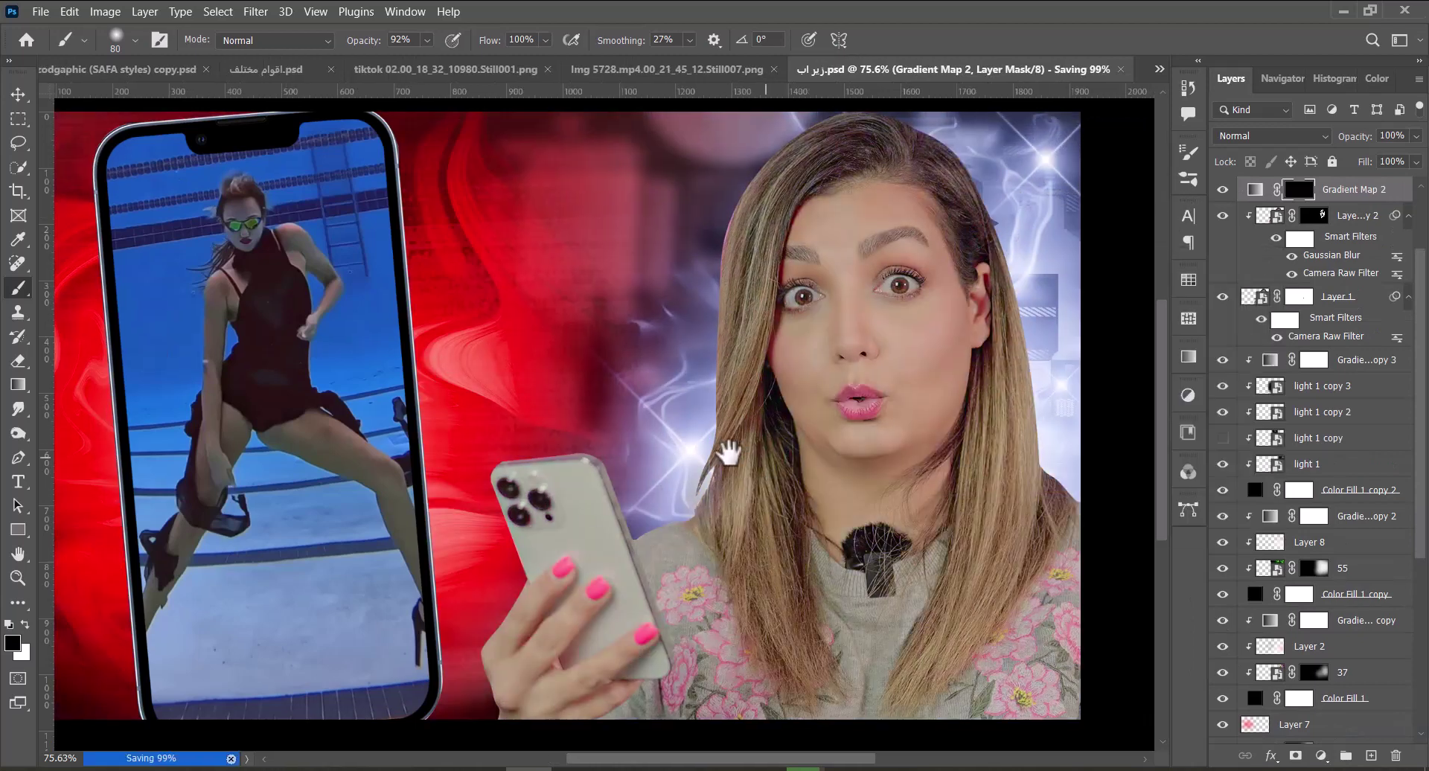
Clip the gradient map to the woman, brush its mask white over her hair's outer edges at 400 px and 45% flow, and save.
{"action": "left_click_drag", "start_coordinate": [728, 452], "coordinate": [579, 429]}
{"action": "key", "text": "bracketright"}
{"action": "key", "text": "bracketright"}
{"action": "key", "text": "bracketright"}
{"action": "key", "text": "bracketright"}
{"action": "key", "text": "bracketright"}
{"action": "key", "text": "bracketright"}
{"action": "key", "text": "bracketright"}
{"action": "key", "text": "bracketright"}
{"action": "key", "text": "bracketright"}
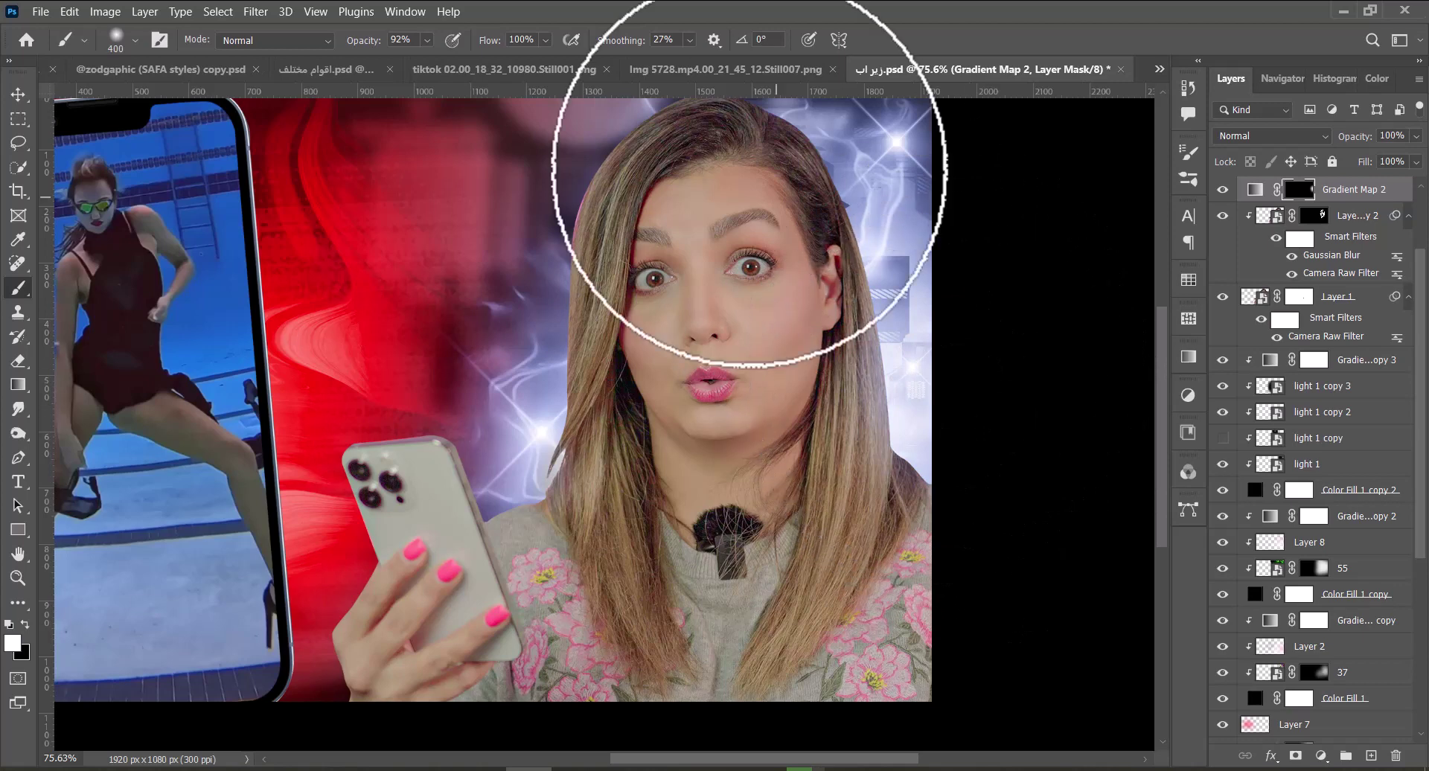
{"action": "left_click_drag", "start_coordinate": [489, 38], "coordinate": [448, 39]}
{"action": "left_click", "coordinate": [1348, 202], "text": "alt"}
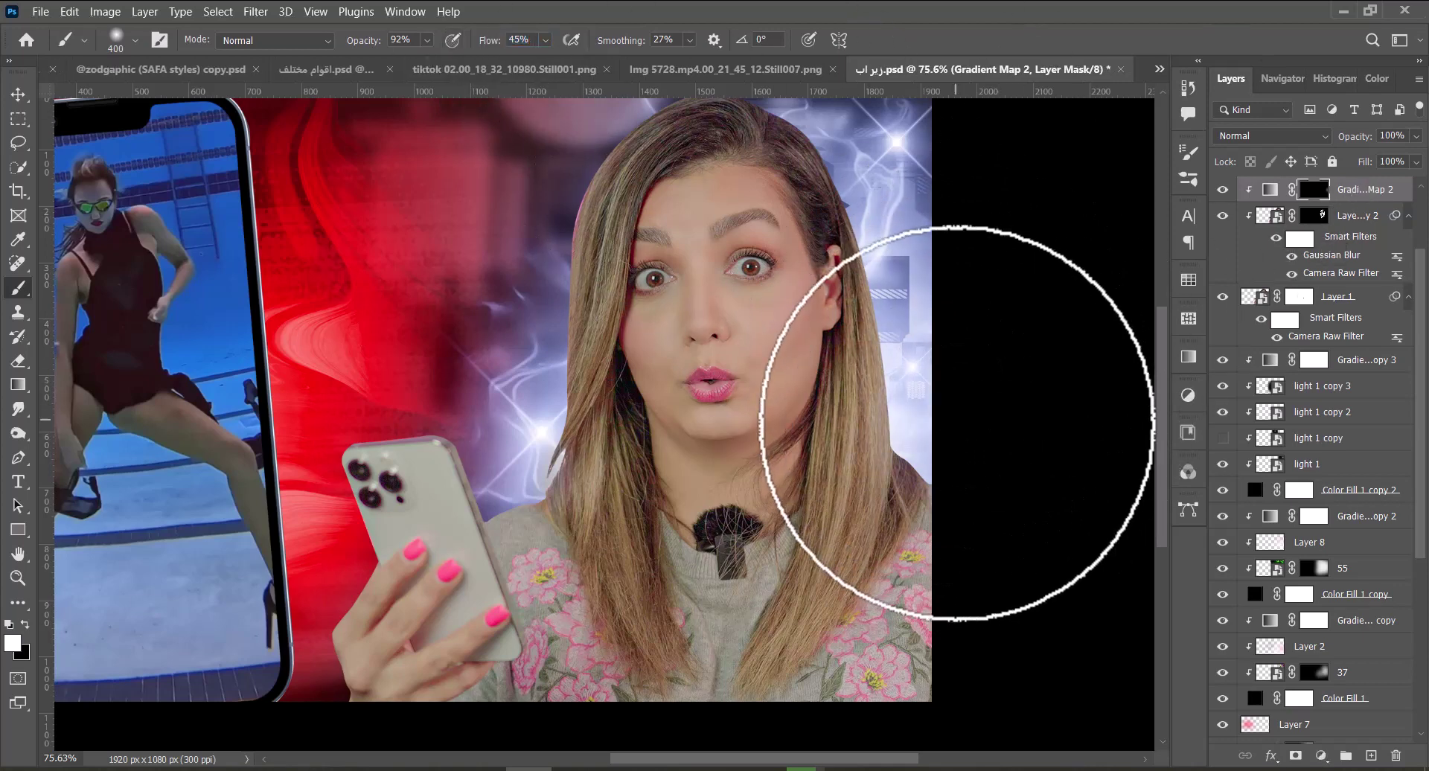
{"action": "mouse_move", "coordinate": [957, 423]}
{"action": "left_mouse_down"}
{"action": "mouse_move", "coordinate": [907, 173]}
{"action": "mouse_move", "coordinate": [974, 428]}
{"action": "left_mouse_up"}
{"action": "left_click", "coordinate": [557, 443]}
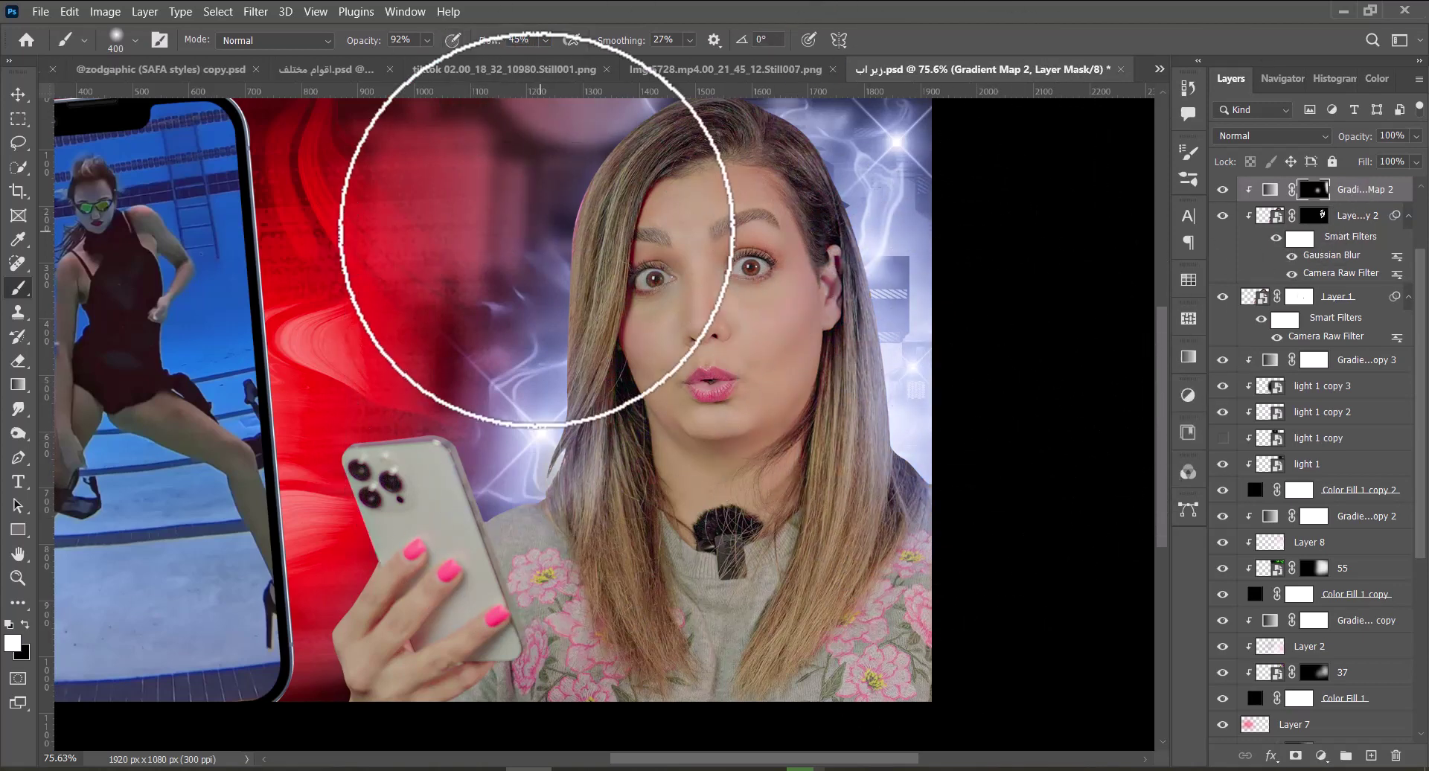
{"action": "left_click_drag", "start_coordinate": [537, 230], "coordinate": [492, 390]}
{"action": "key", "text": "ctrl+s"}
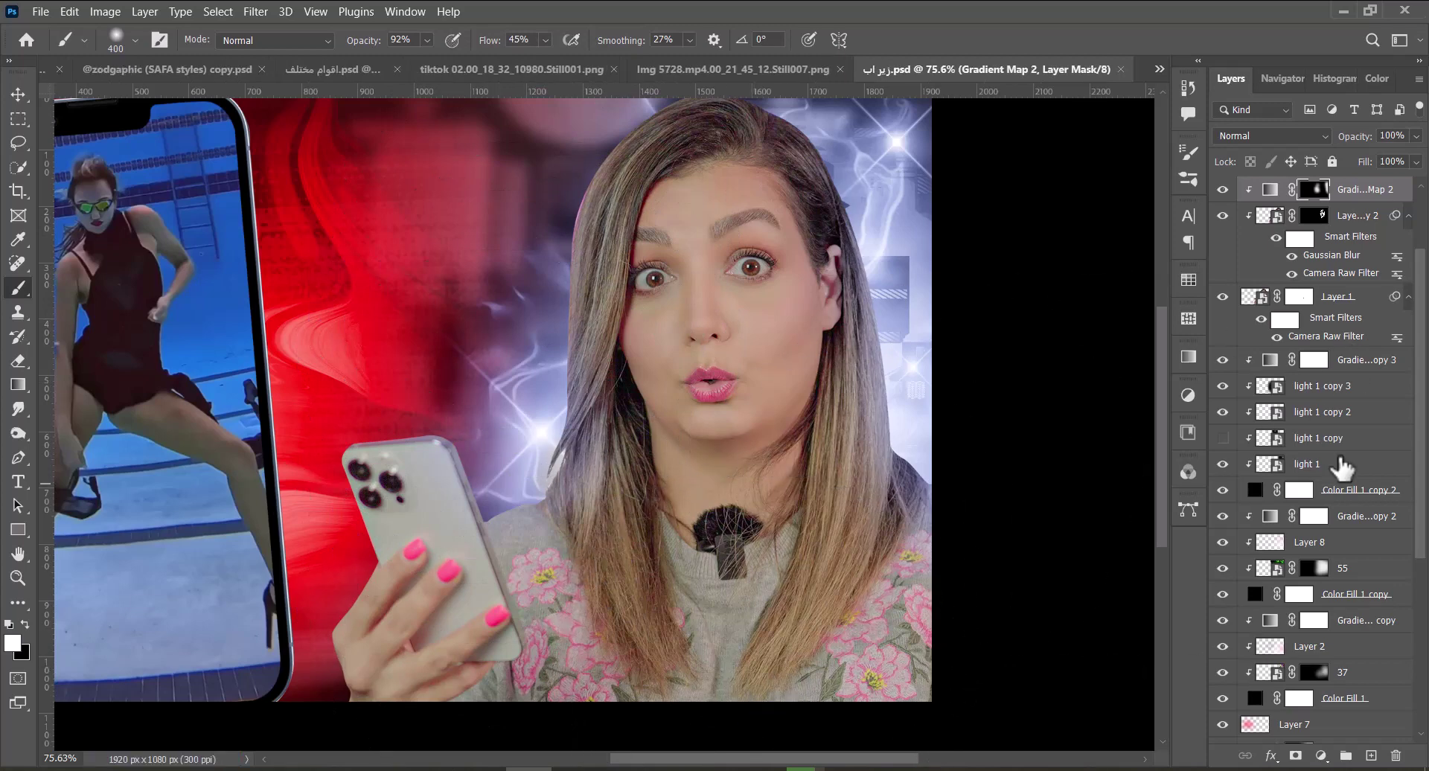
Duplicate a gradient map together with the black Color Fill copy and move the duplicates above the woman's layers.
{"action": "left_click", "coordinate": [1368, 519]}
{"action": "left_click", "coordinate": [1349, 598], "text": "ctrl"}
{"action": "key", "text": "ctrl+j"}
{"action": "left_click_drag", "start_coordinate": [1348, 514], "coordinate": [1344, 191]}
Add a clipped layer between the duplicated fill and gradient map, load the woman's outline as a selection, deselect and save.
{"action": "left_click", "coordinate": [1371, 756]}
{"action": "left_click", "coordinate": [1254, 375], "text": "ctrl"}
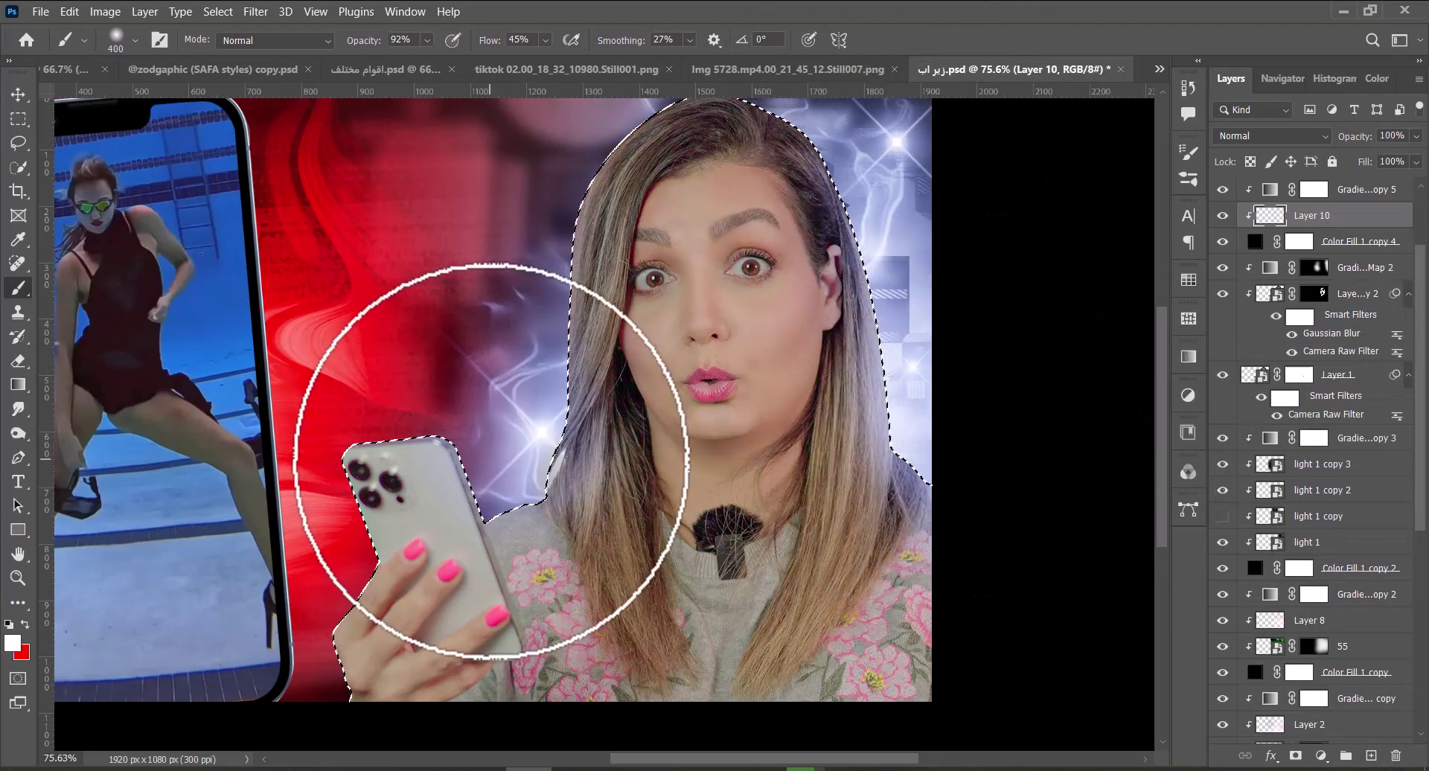
{"action": "key", "text": "ctrl+d"}
{"action": "key", "text": "ctrl+s"}
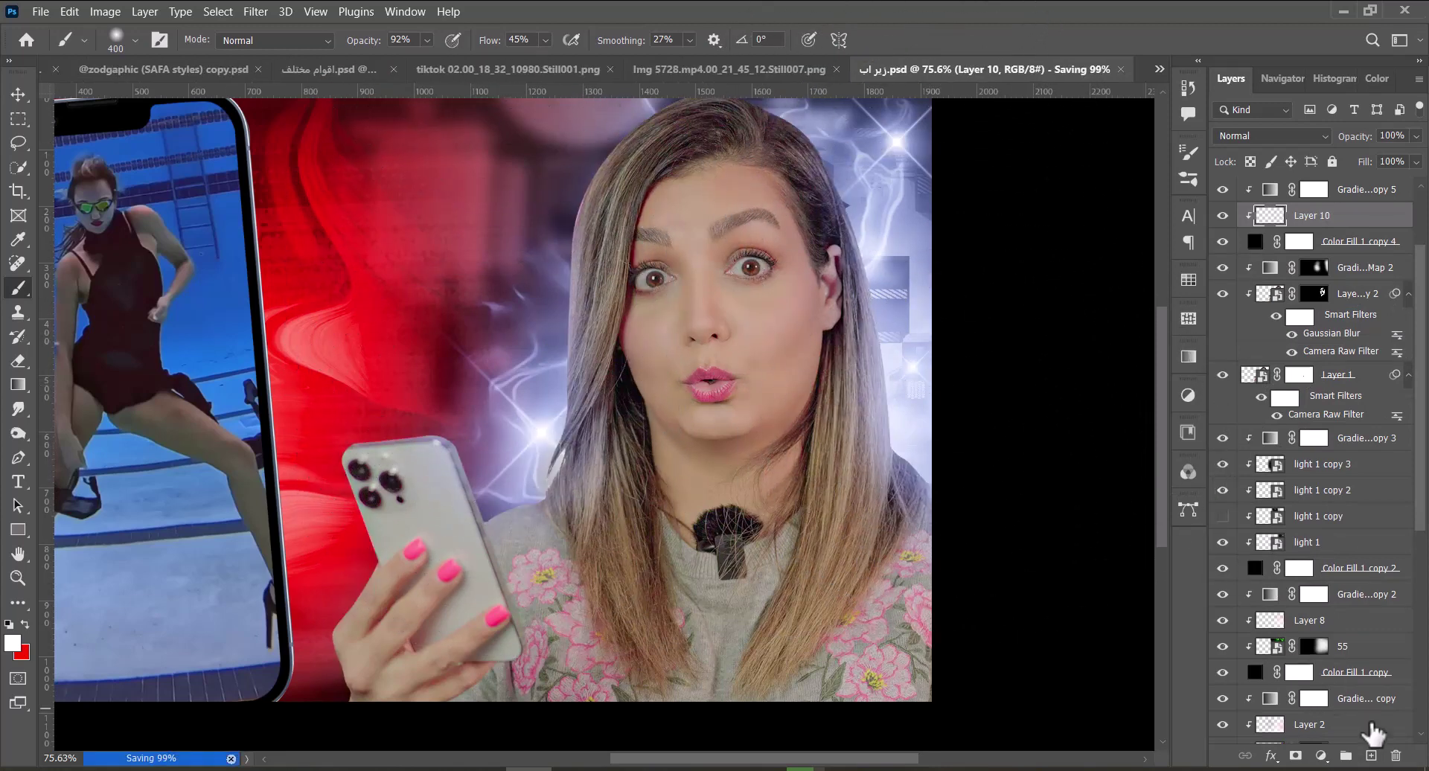
On another new clipped layer, paint thin white strands along the ear-side hair with a 10 to 15 px strand brush at 75% opacity.
{"action": "left_click", "coordinate": [1371, 756]}
{"action": "right_click", "coordinate": [925, 449]}
{"action": "double_click", "coordinate": [925, 570]}
{"action": "mouse_move", "coordinate": [843, 179]}
{"action": "left_mouse_down"}
{"action": "mouse_move", "coordinate": [879, 225]}
{"action": "mouse_move", "coordinate": [707, 444]}
{"action": "left_mouse_up"}
{"action": "key", "text": "r"}
{"action": "left_click_drag", "start_coordinate": [755, 399], "coordinate": [469, 410]}
{"action": "left_click_drag", "start_coordinate": [563, 249], "coordinate": [591, 365]}
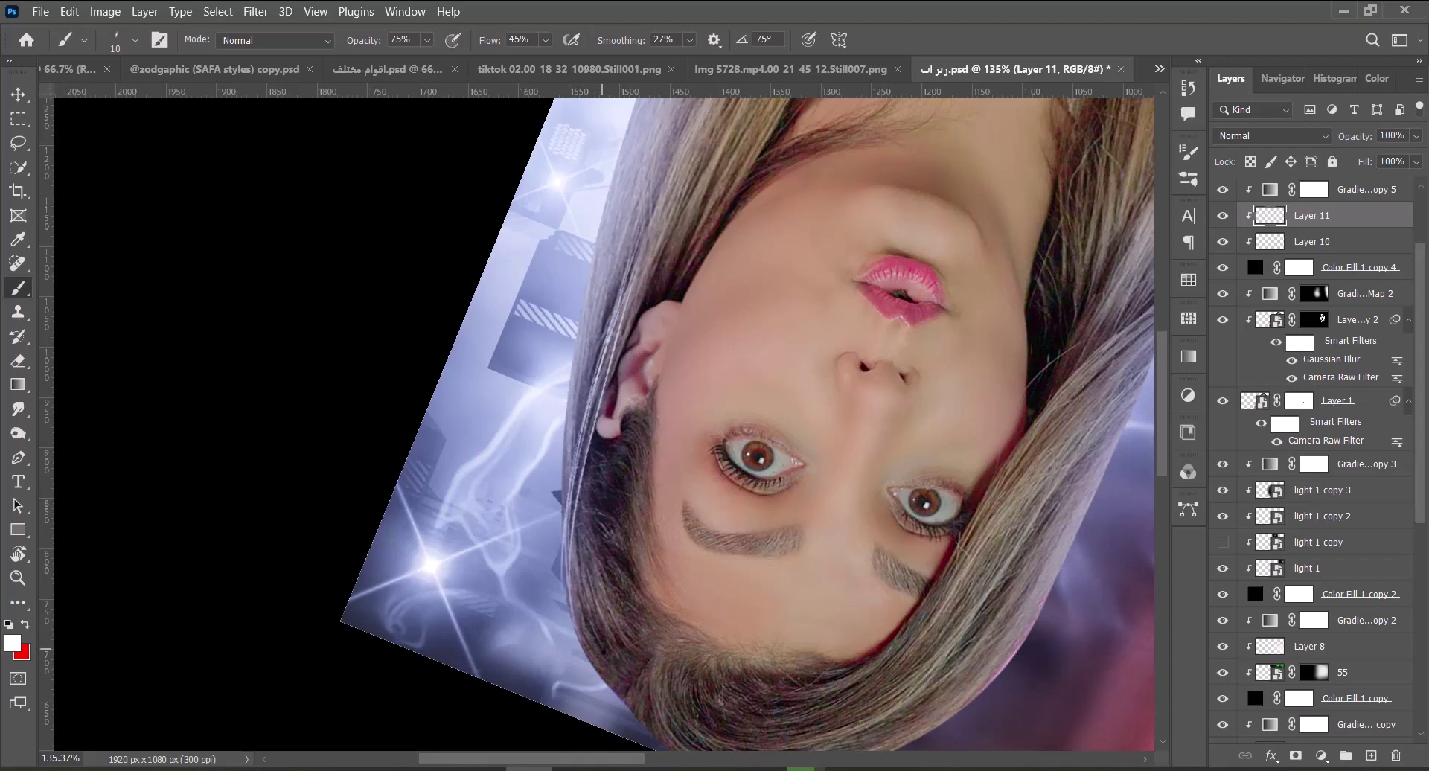
{"action": "left_click_drag", "start_coordinate": [602, 649], "coordinate": [659, 186]}
{"action": "key", "text": "ctrl+1"}
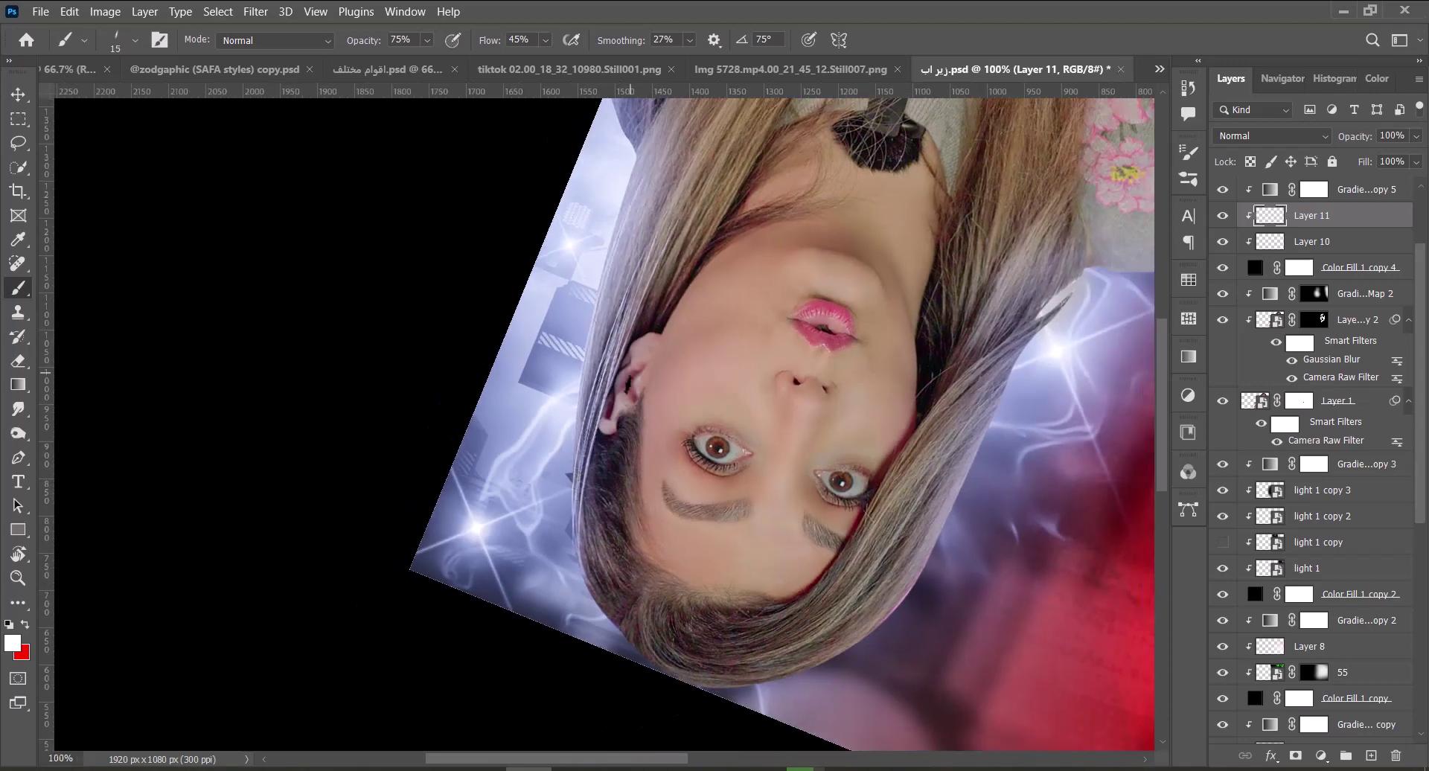
{"action": "key", "text": "r"}
{"action": "mouse_move", "coordinate": [630, 306]}
{"action": "left_mouse_down"}
{"action": "mouse_move", "coordinate": [632, 467]}
{"action": "mouse_move", "coordinate": [708, 312]}
{"action": "mouse_move", "coordinate": [610, 583]}
{"action": "left_mouse_up"}
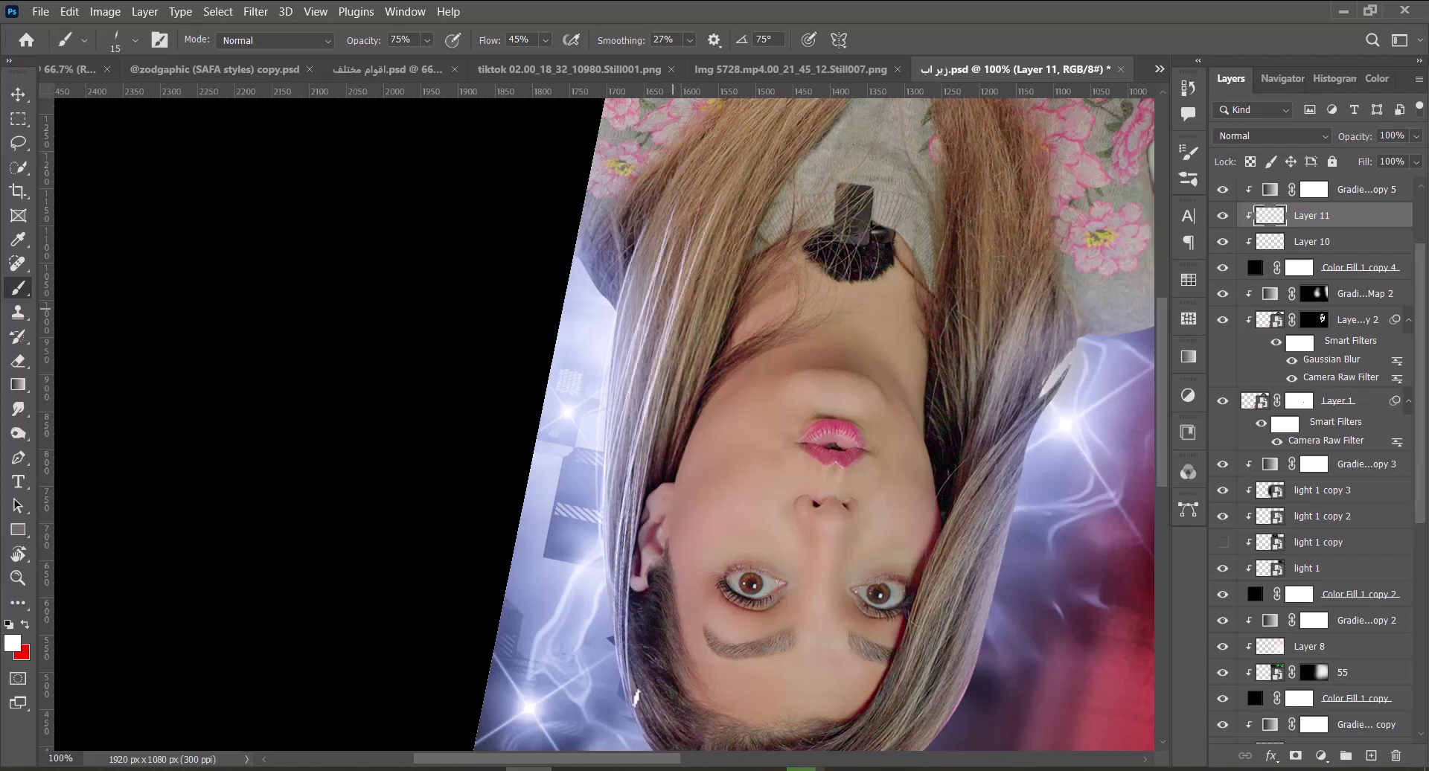
Paint a broad white highlight along the ear side of the woman's face, from the brow down to the jaw, with an enlarged brush.
{"action": "left_click_drag", "start_coordinate": [705, 623], "coordinate": [707, 410]}
{"action": "key", "text": "]"}
{"action": "key", "text": "]"}
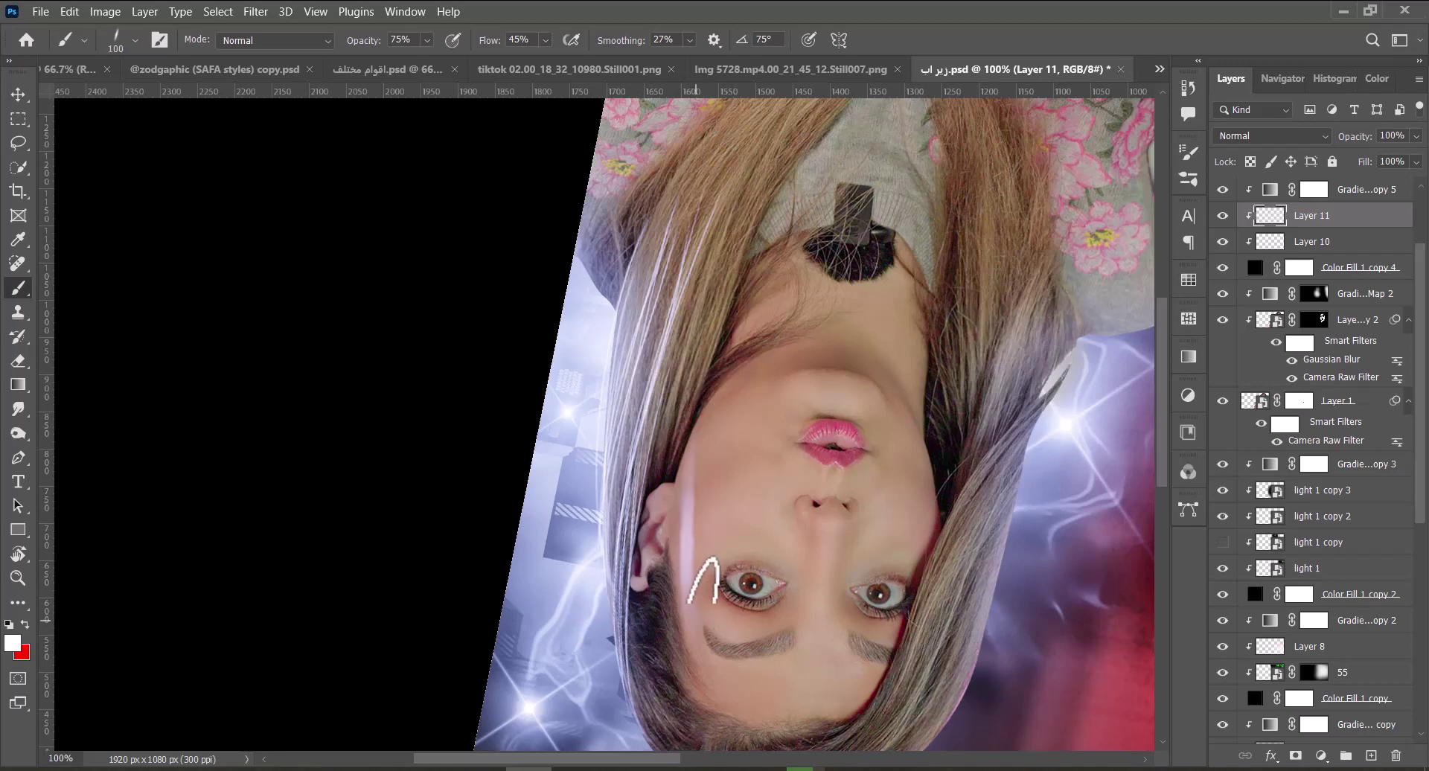
{"action": "key", "text": "]"}
{"action": "key", "text": "]"}
{"action": "left_click_drag", "start_coordinate": [694, 592], "coordinate": [728, 368]}
{"action": "mouse_move", "coordinate": [695, 513]}
{"action": "left_mouse_down"}
{"action": "mouse_move", "coordinate": [743, 365]}
{"action": "mouse_move", "coordinate": [758, 361]}
{"action": "mouse_move", "coordinate": [707, 636]}
{"action": "left_mouse_up"}
Fade the white face highlight with a 100 px eraser at 10% opacity and 24% flow, and compare the layer on and off.
{"action": "key", "text": "bracketleft"}
{"action": "key", "text": "bracketleft"}
{"action": "key", "text": "bracketleft"}
{"action": "key", "text": "bracketleft"}
{"action": "key", "text": "e"}
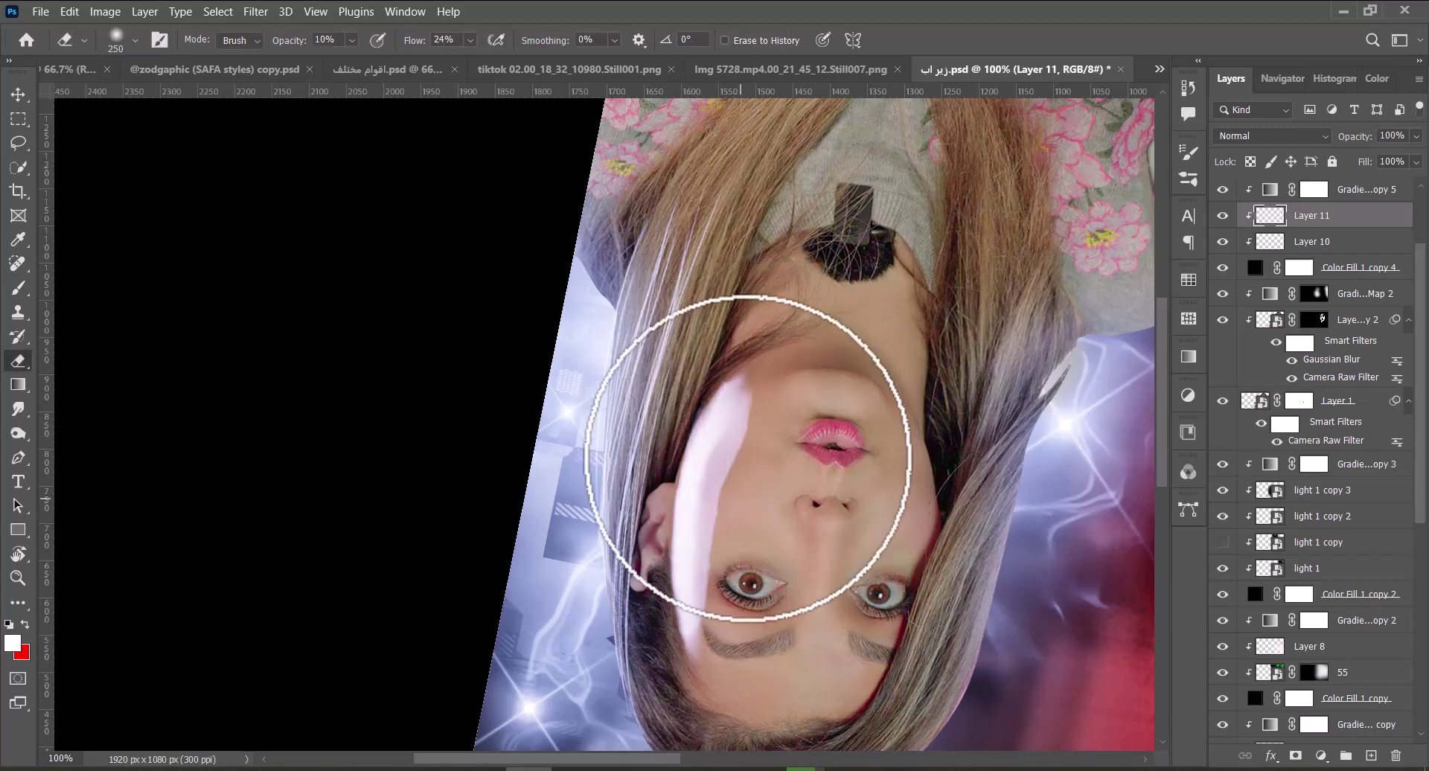
{"action": "key", "text": "bracketleft"}
{"action": "key", "text": "bracketleft"}
{"action": "key", "text": "bracketleft"}
{"action": "key", "text": "bracketleft"}
{"action": "key", "text": "bracketleft"}
{"action": "mouse_move", "coordinate": [773, 307]}
{"action": "left_mouse_down"}
{"action": "mouse_move", "coordinate": [762, 394]}
{"action": "mouse_move", "coordinate": [709, 523]}
{"action": "mouse_move", "coordinate": [786, 314]}
{"action": "mouse_move", "coordinate": [730, 426]}
{"action": "mouse_move", "coordinate": [721, 405]}
{"action": "mouse_move", "coordinate": [697, 539]}
{"action": "mouse_move", "coordinate": [743, 337]}
{"action": "mouse_move", "coordinate": [768, 322]}
{"action": "mouse_move", "coordinate": [683, 517]}
{"action": "mouse_move", "coordinate": [748, 335]}
{"action": "mouse_move", "coordinate": [708, 444]}
{"action": "mouse_move", "coordinate": [737, 381]}
{"action": "mouse_move", "coordinate": [725, 415]}
{"action": "left_mouse_up"}
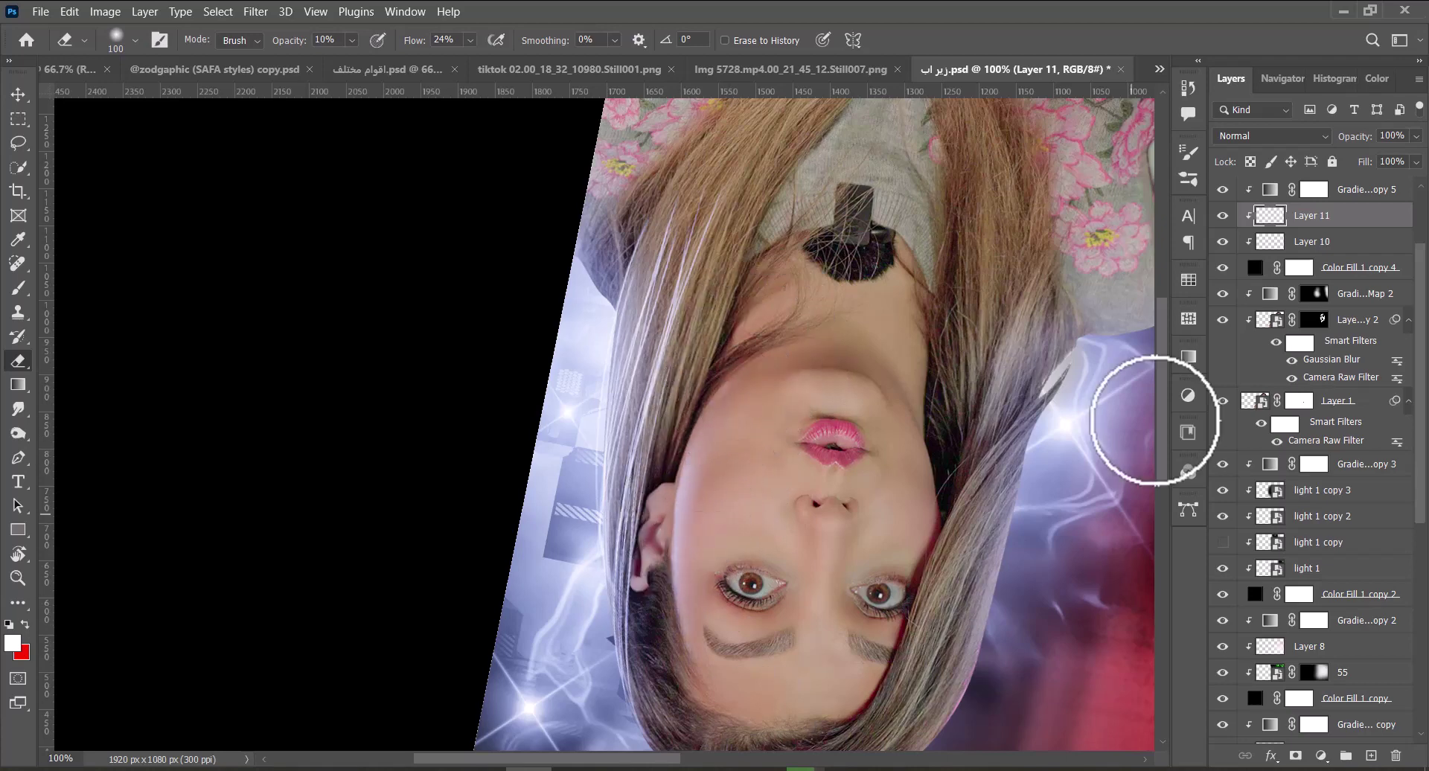
{"action": "left_click", "coordinate": [1223, 215]}
{"action": "left_click", "coordinate": [1223, 215]}
Extend the white strands down the ear-side hair to the shoulder with a 10 to 20 px brush, soften them with the eraser and save.
{"action": "key", "text": "b"}
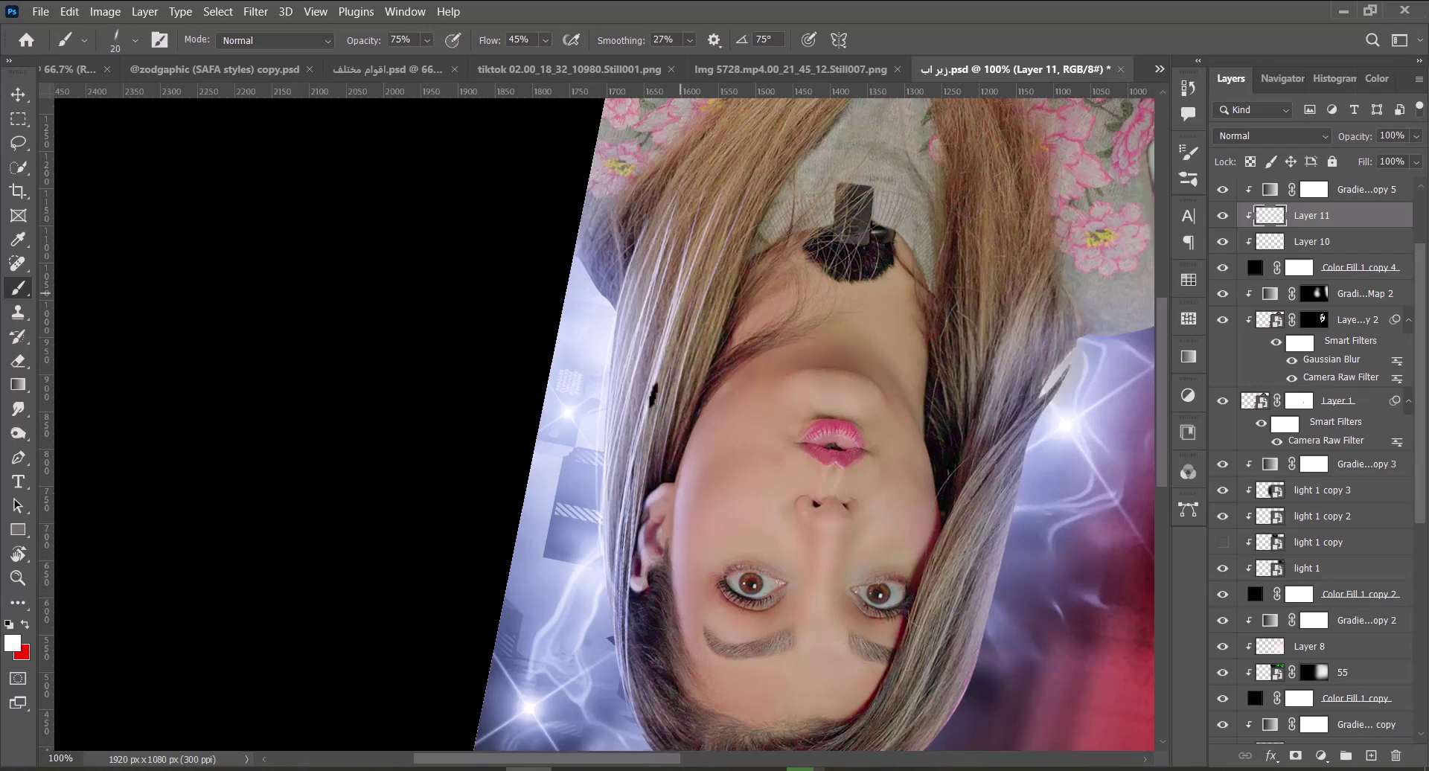
{"action": "left_click_drag", "start_coordinate": [691, 339], "coordinate": [662, 479]}
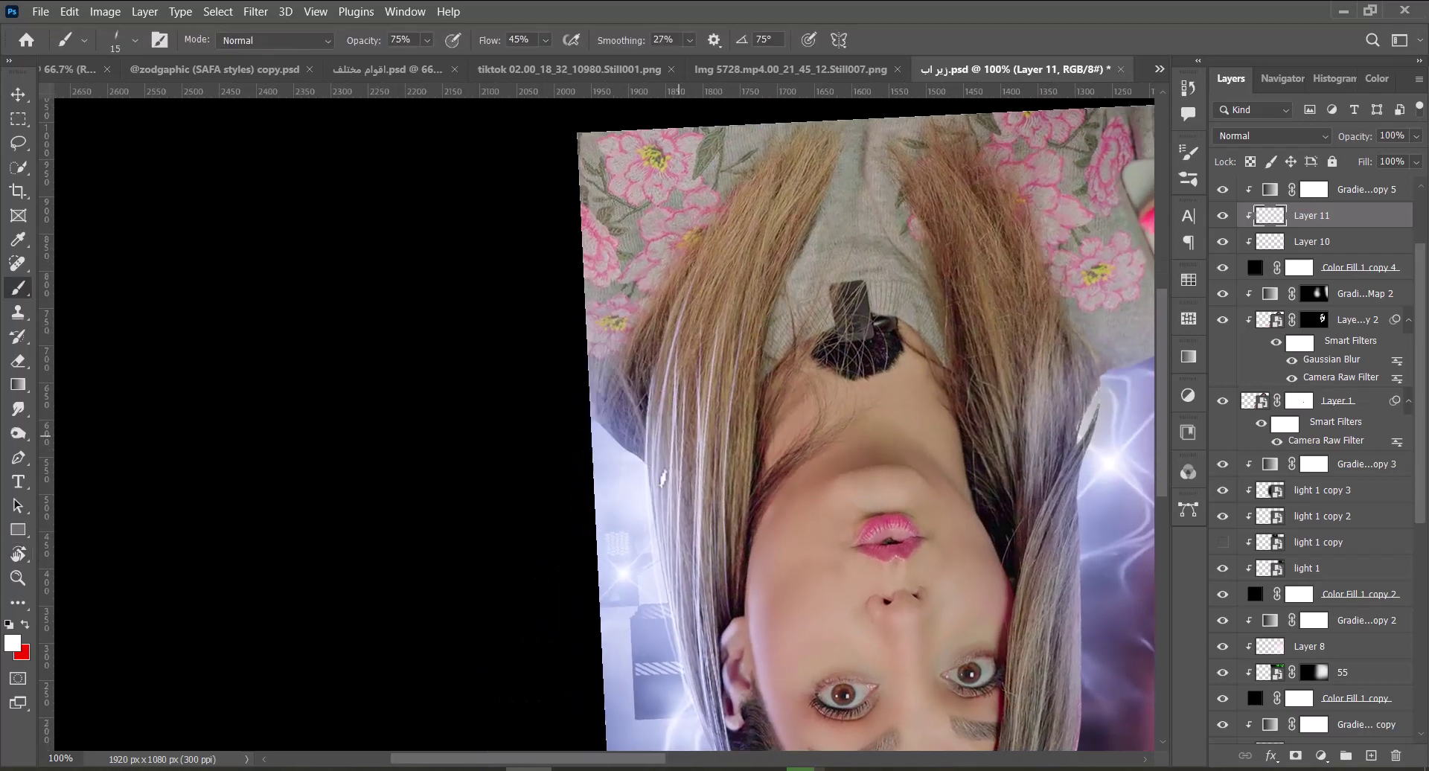
{"action": "left_click_drag", "start_coordinate": [725, 662], "coordinate": [727, 420]}
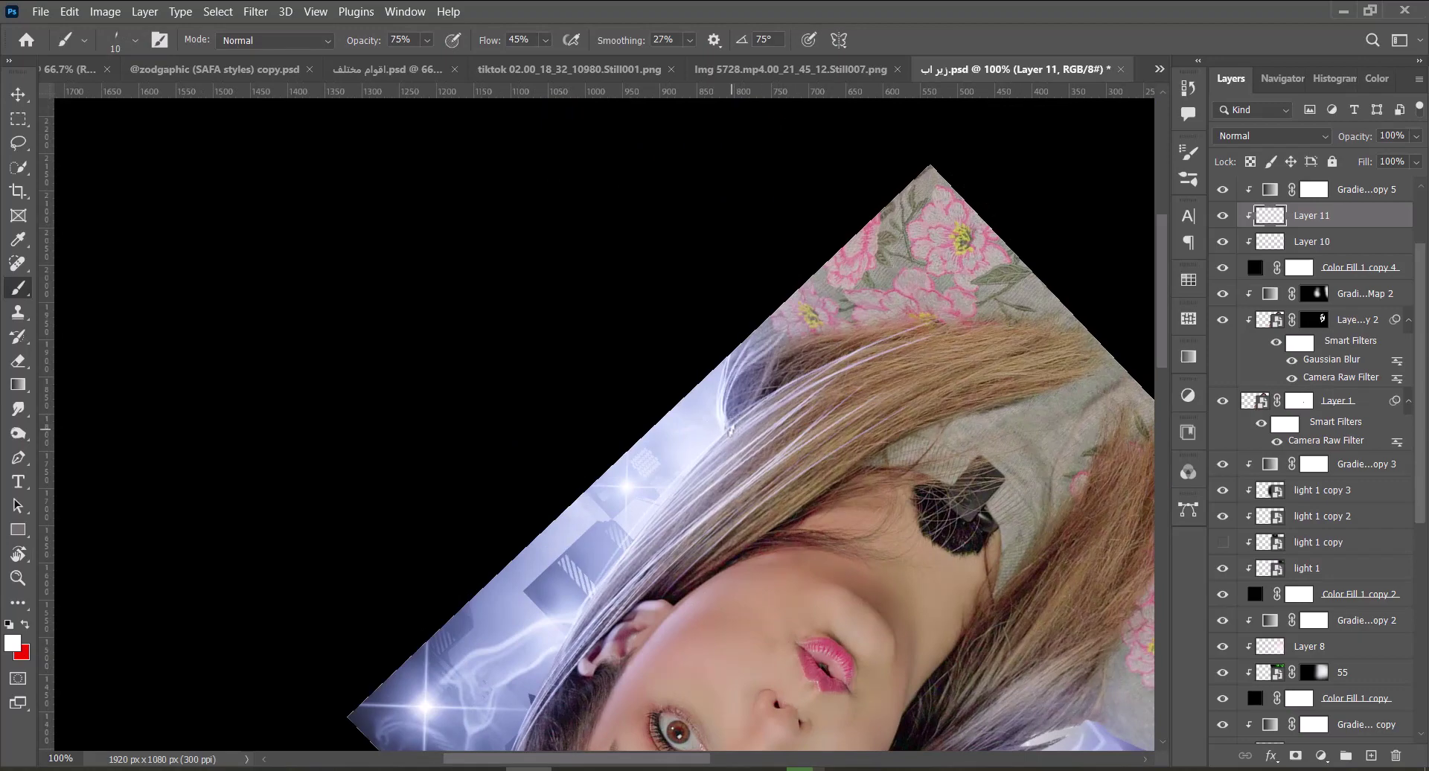
{"action": "left_click_drag", "start_coordinate": [792, 374], "coordinate": [730, 382]}
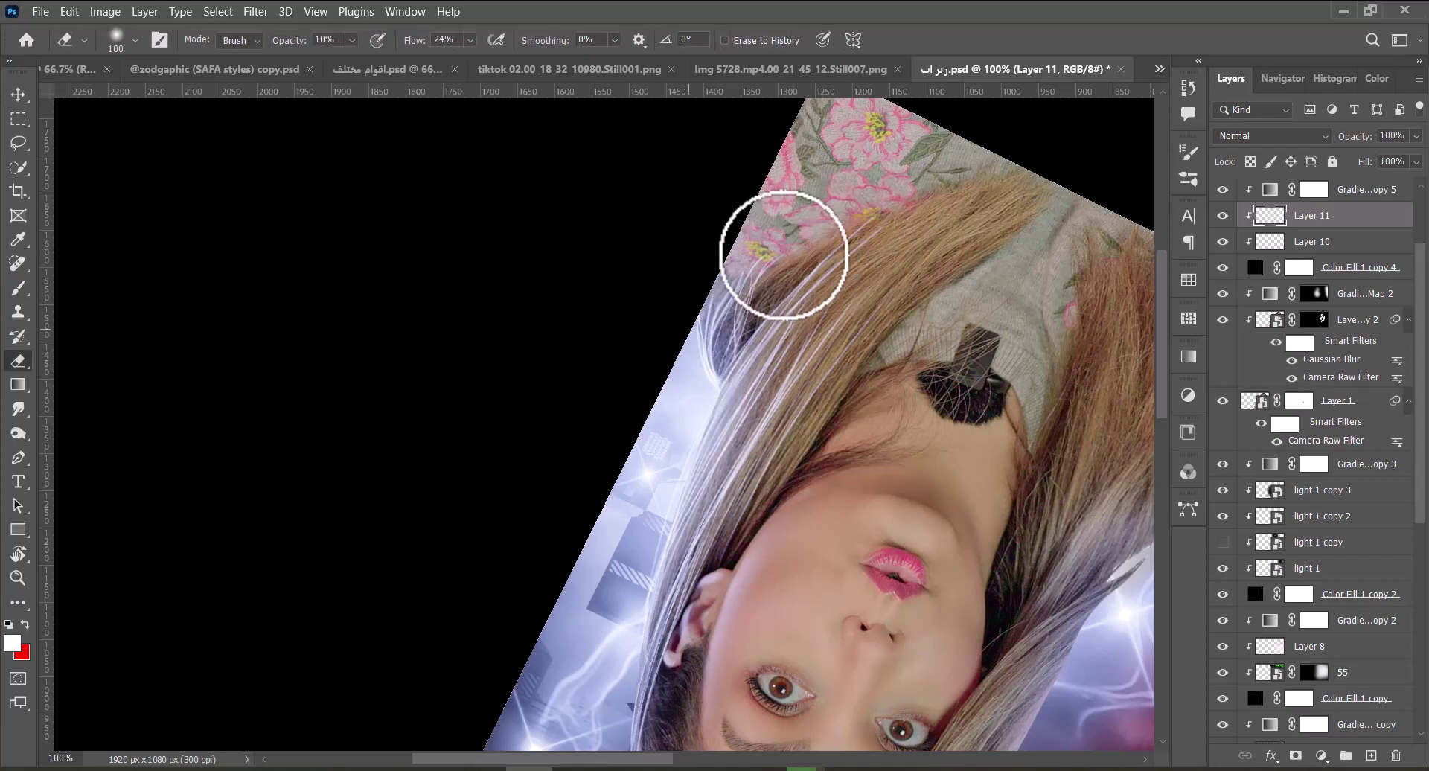
{"action": "key", "text": "r"}
{"action": "mouse_move", "coordinate": [782, 256]}
{"action": "left_mouse_down"}
{"action": "mouse_move", "coordinate": [791, 368]}
{"action": "mouse_move", "coordinate": [580, 663]}
{"action": "left_mouse_up"}
{"action": "key", "text": "ctrl+0"}
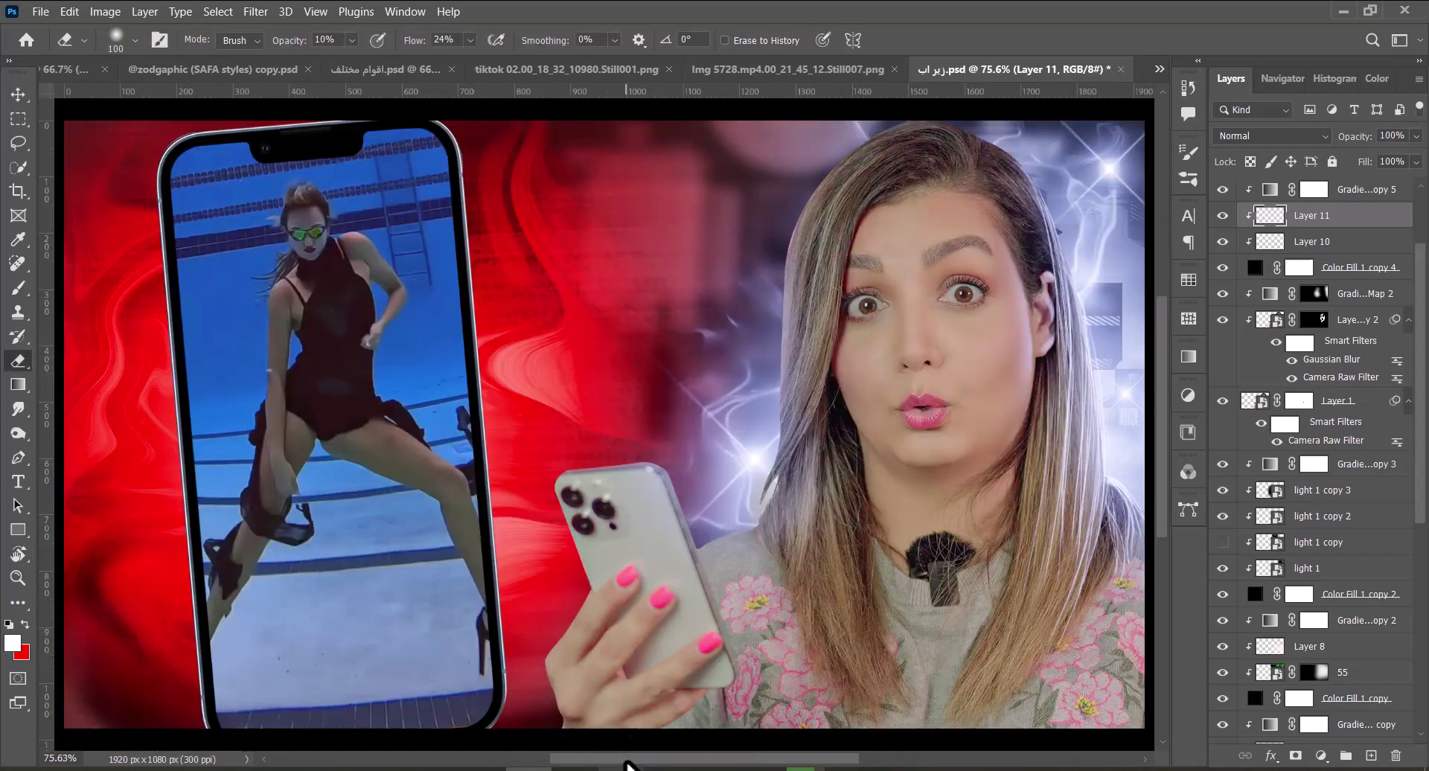
{"action": "key", "text": "ctrl+s"}
Paint long white strands along the phone-side hair with the strand brush at 15 to 20 px and 75% opacity, and soften them with the eraser.
{"action": "key", "text": "v"}
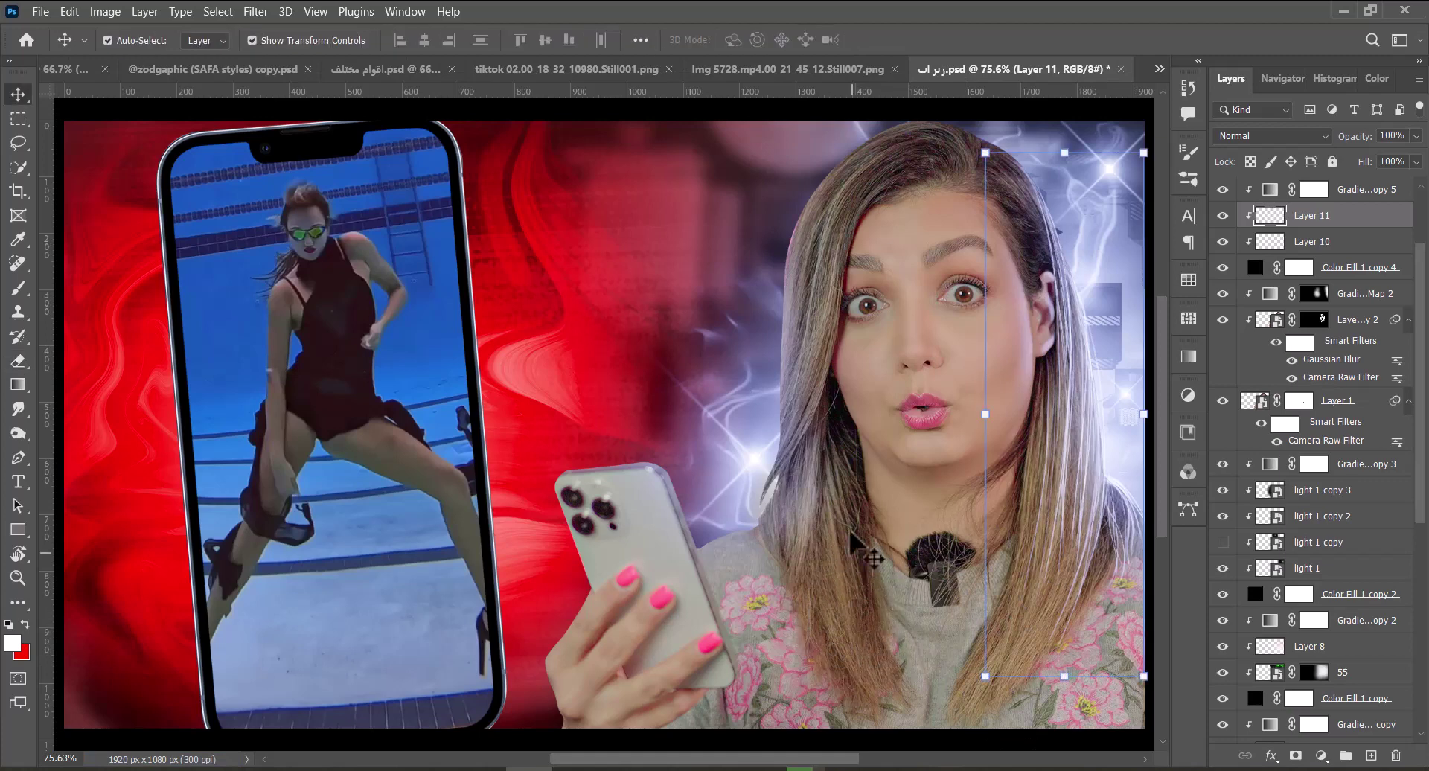
{"action": "key", "text": "b"}
{"action": "left_click_drag", "start_coordinate": [768, 517], "coordinate": [816, 389]}
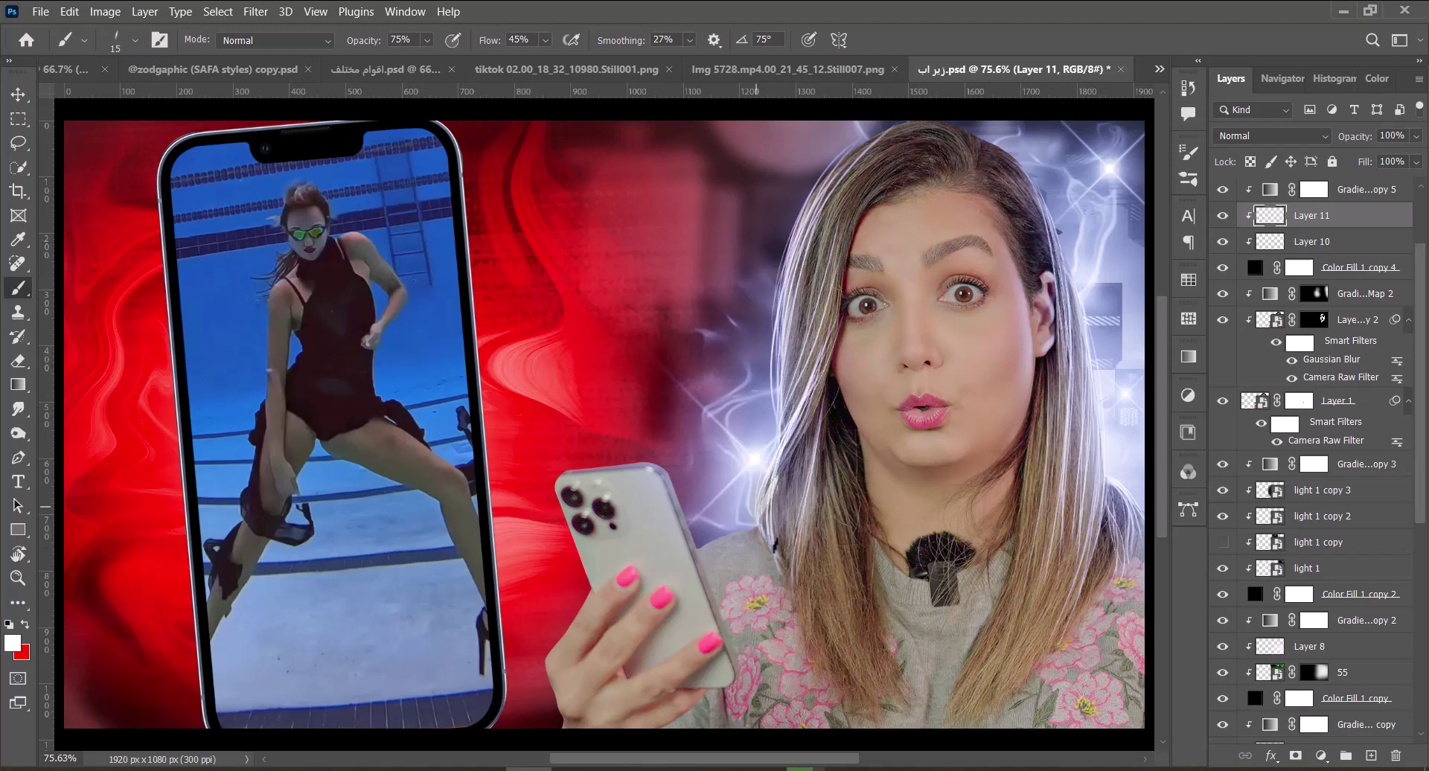
{"action": "key", "text": "e"}
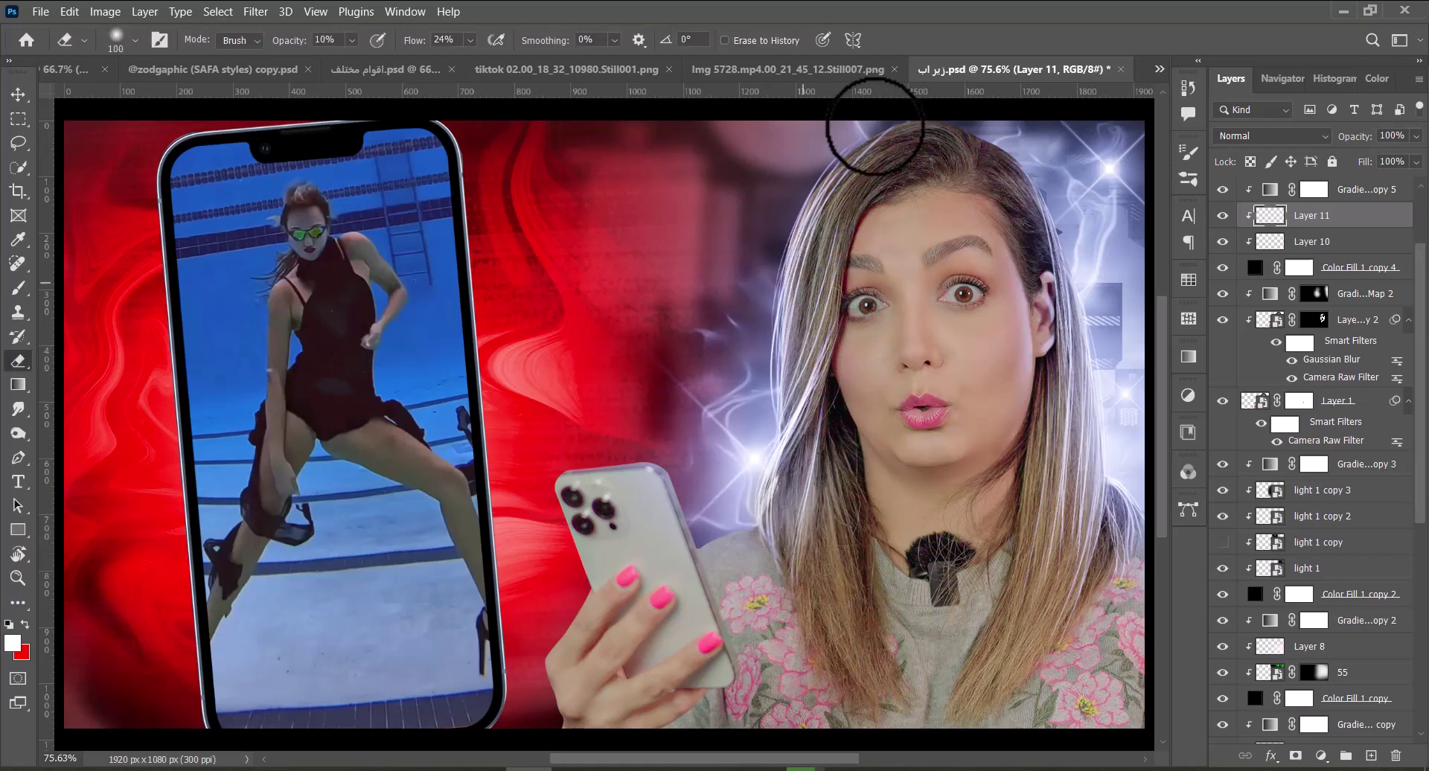
{"action": "key", "text": "b"}
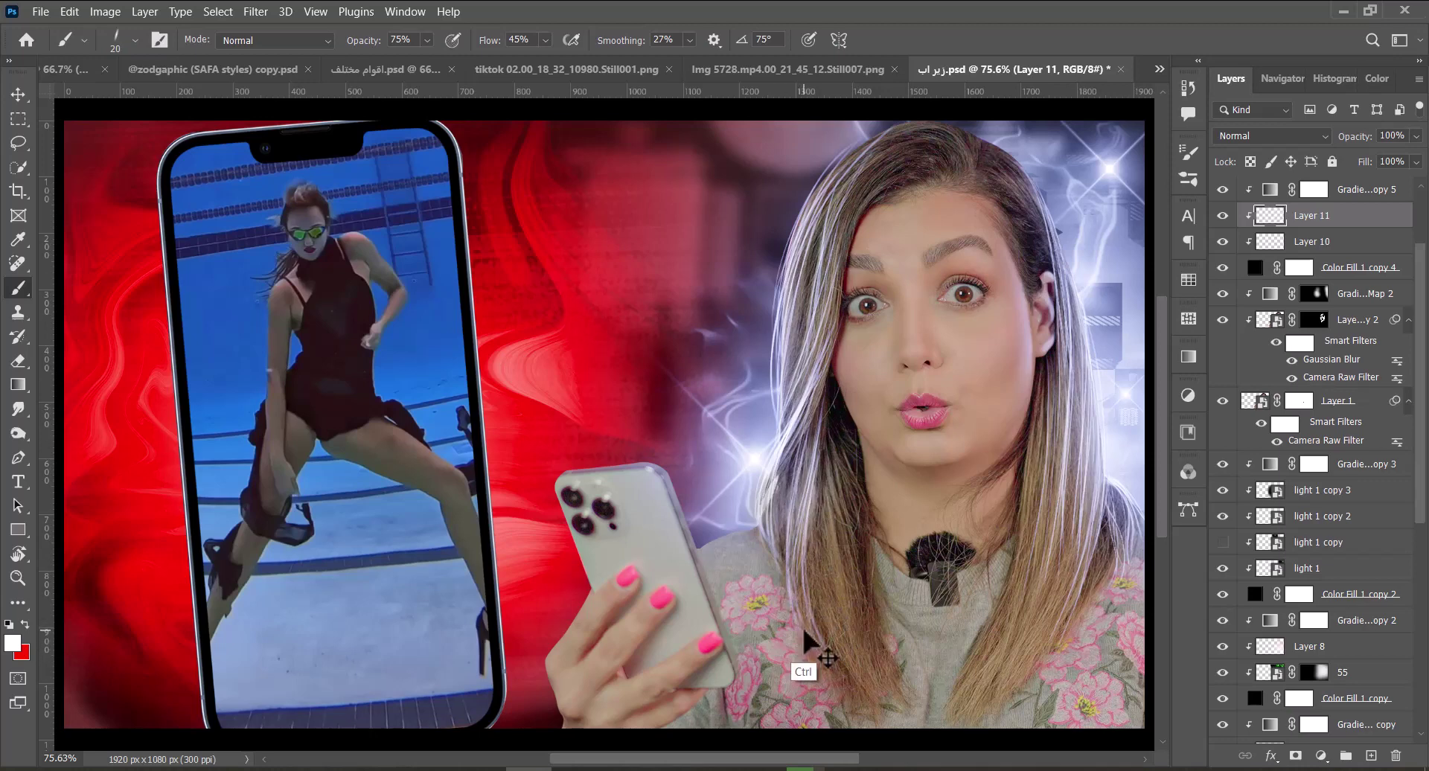
{"action": "key", "text": "ctrl+z"}
{"action": "left_click_drag", "start_coordinate": [783, 582], "coordinate": [800, 415]}
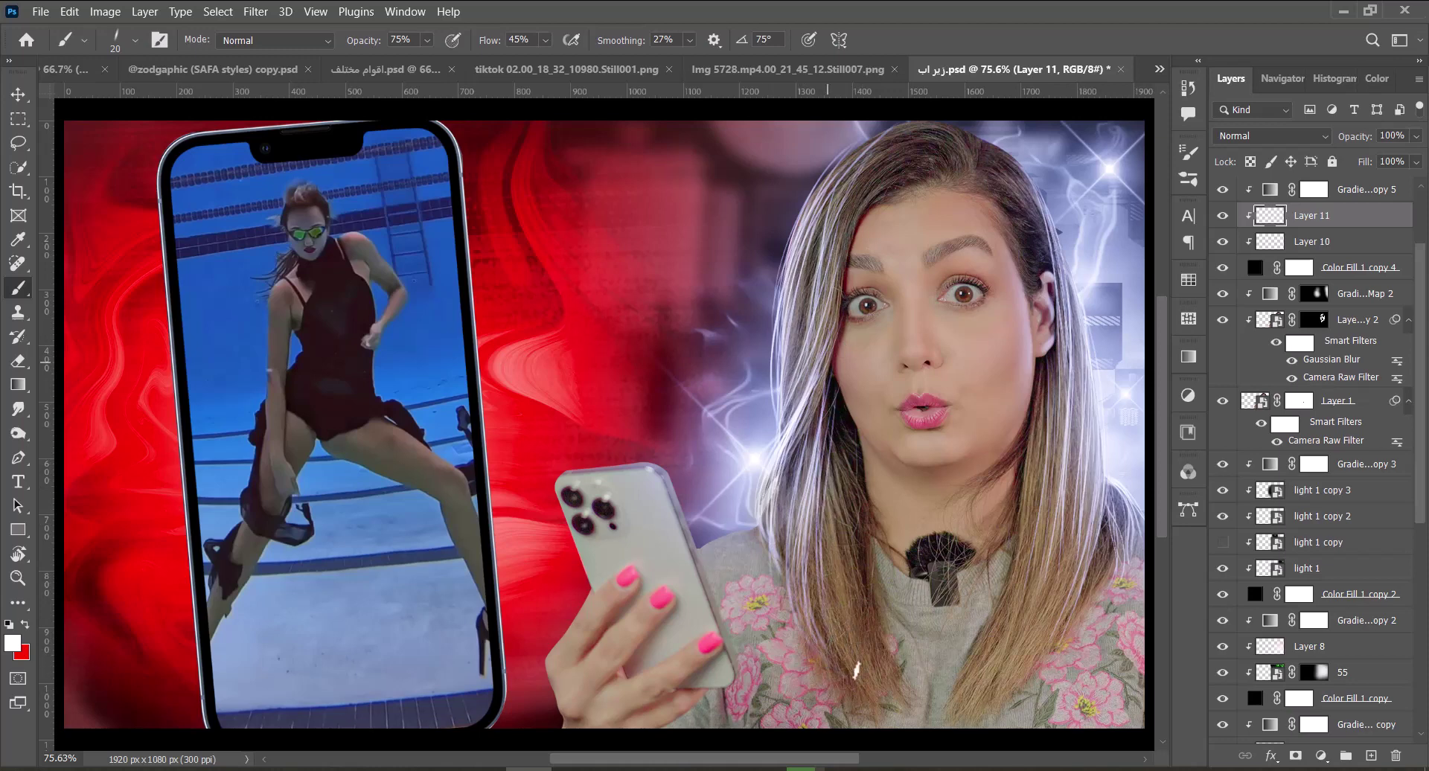
{"action": "key", "text": "e"}
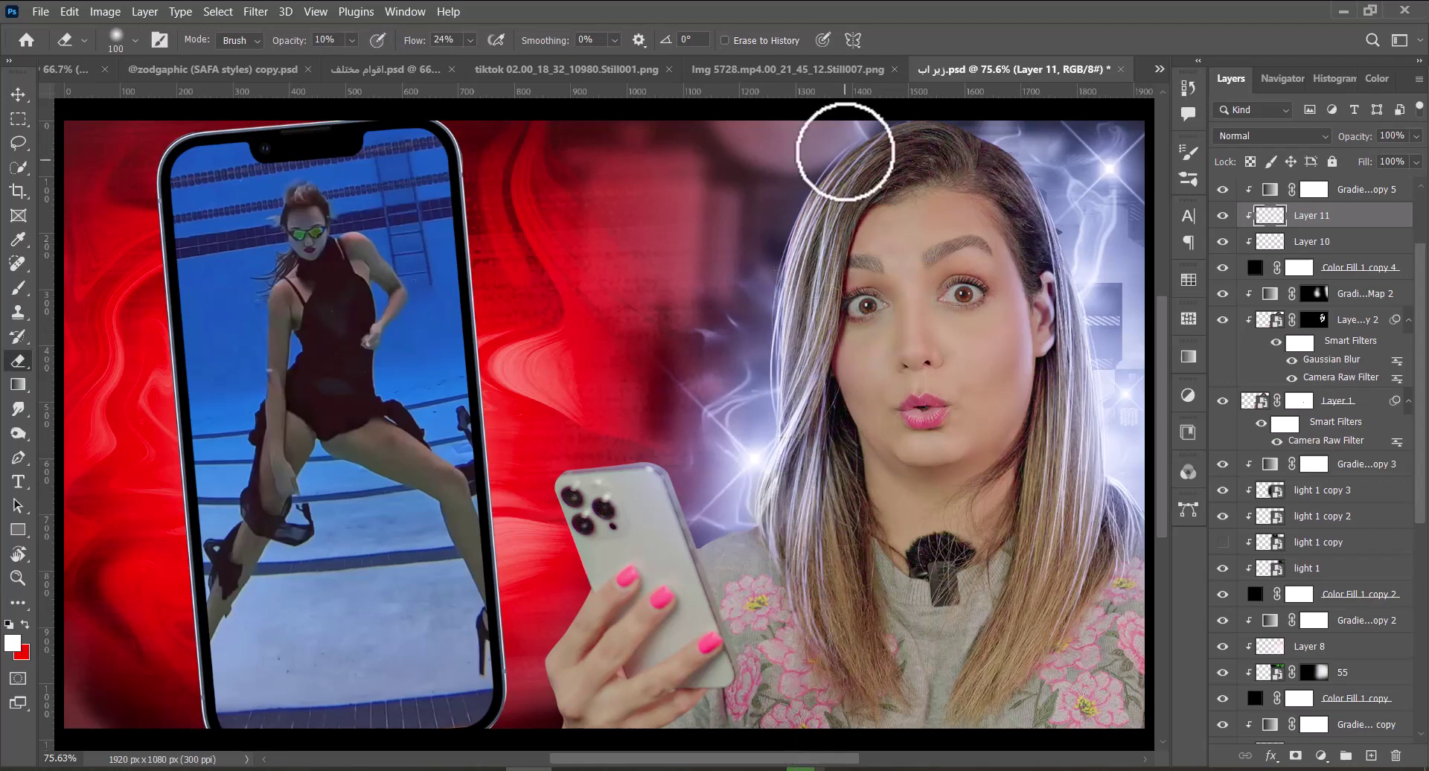
Paint a white rim light on the sweater's phone-side shoulder with the brush at 60 to 80 px, soften it with the eraser and save.
{"action": "key", "text": "z"}
{"action": "key", "text": "r"}
{"action": "mouse_move", "coordinate": [704, 542]}
{"action": "left_mouse_down"}
{"action": "mouse_move", "coordinate": [890, 439]}
{"action": "mouse_move", "coordinate": [808, 244]}
{"action": "left_mouse_up"}
{"action": "key", "text": "b"}
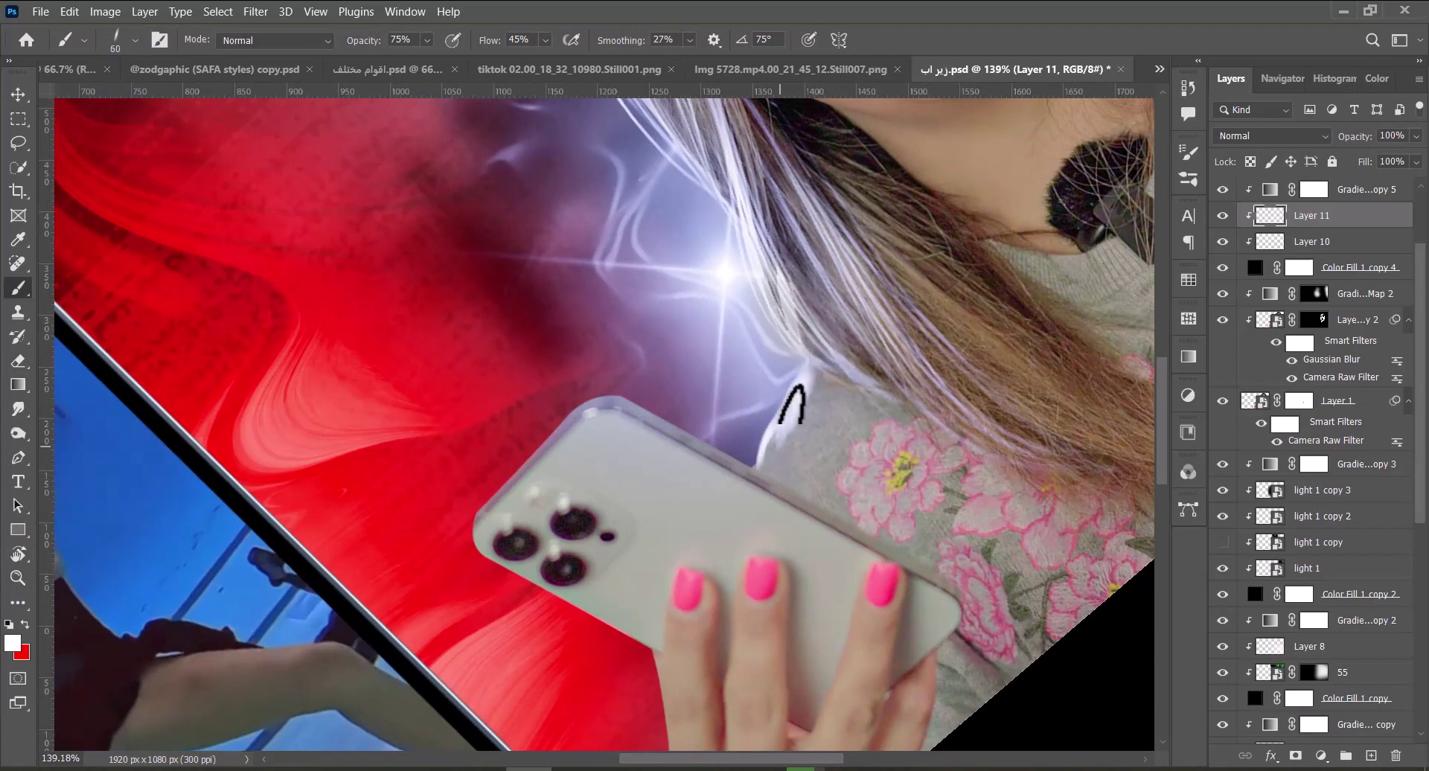
{"action": "left_click_drag", "start_coordinate": [790, 414], "coordinate": [822, 397]}
{"action": "key", "text": "bracketright"}
{"action": "key", "text": "bracketright"}
{"action": "key", "text": "r"}
{"action": "mouse_move", "coordinate": [849, 454]}
{"action": "left_mouse_down"}
{"action": "mouse_move", "coordinate": [947, 549]}
{"action": "mouse_move", "coordinate": [917, 614]}
{"action": "left_mouse_up"}
{"action": "key", "text": "b"}
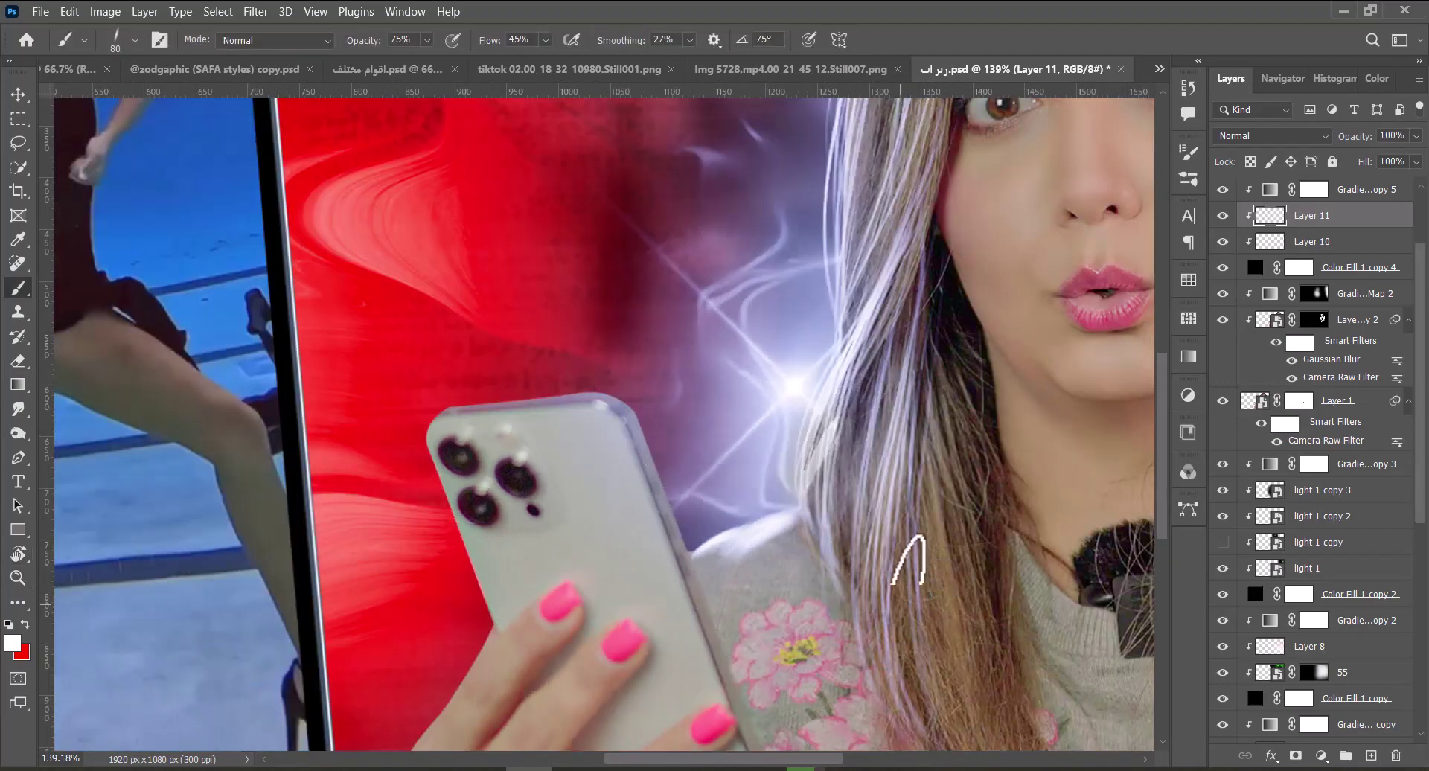
{"action": "key", "text": "ctrl+0"}
{"action": "key", "text": "e"}
{"action": "left_click_drag", "start_coordinate": [736, 551], "coordinate": [754, 544]}
{"action": "key", "text": "v"}
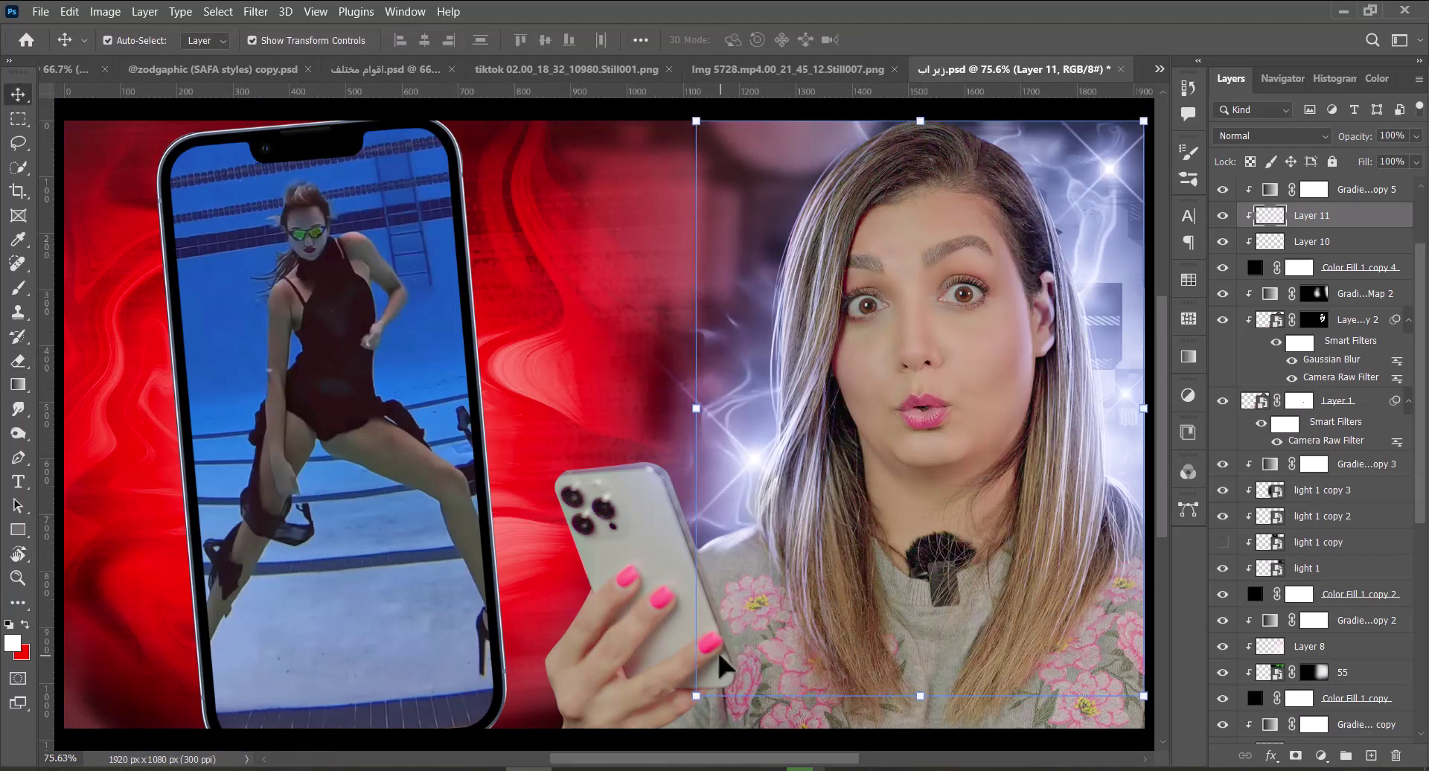
{"action": "key", "text": "ctrl+s"}
Add a brightening Curves adjustment clipped above Gradient Map 2, invert its mask to black and save.
{"action": "left_click", "coordinate": [1315, 293]}
{"action": "left_click", "coordinate": [1321, 755]}
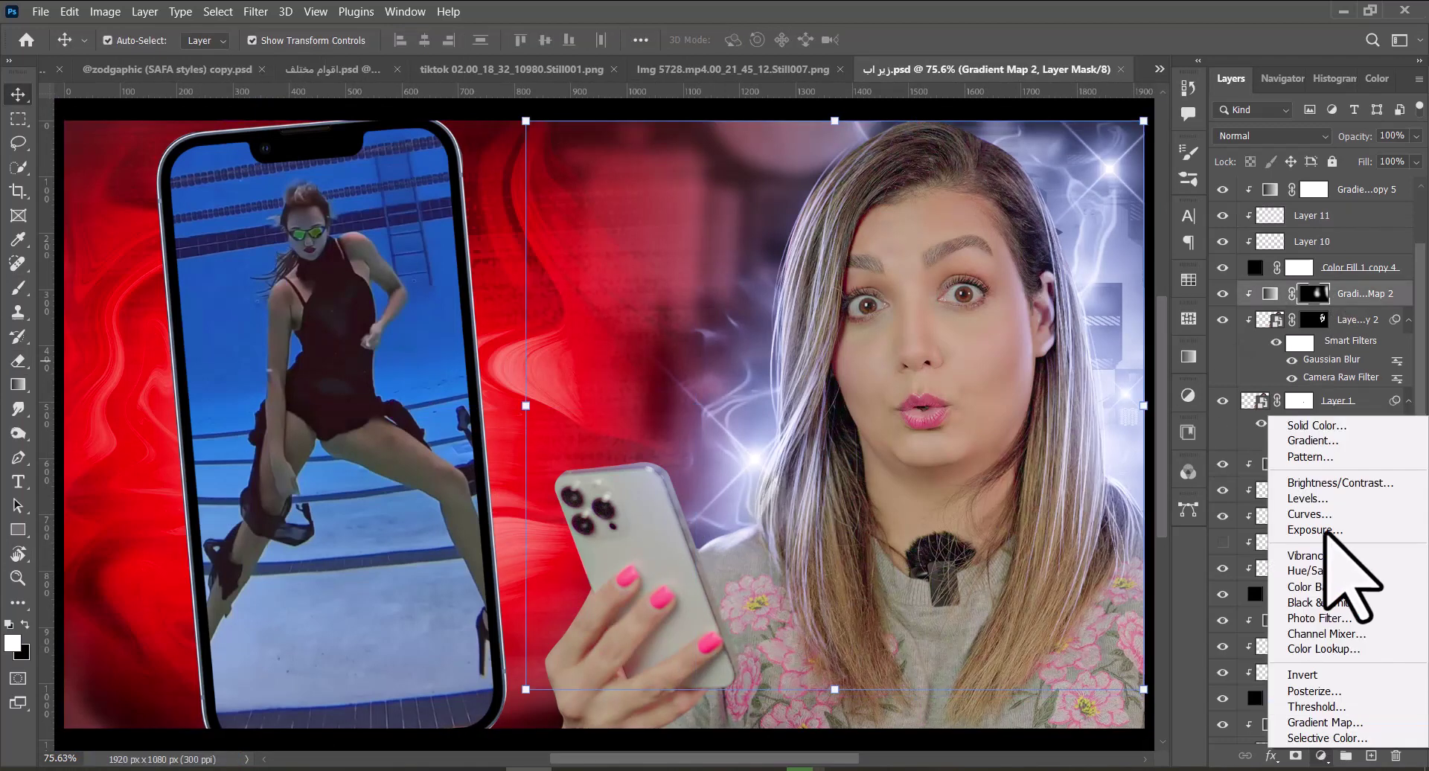
{"action": "left_click", "coordinate": [1310, 514]}
{"action": "left_click_drag", "start_coordinate": [1013, 363], "coordinate": [1013, 304]}
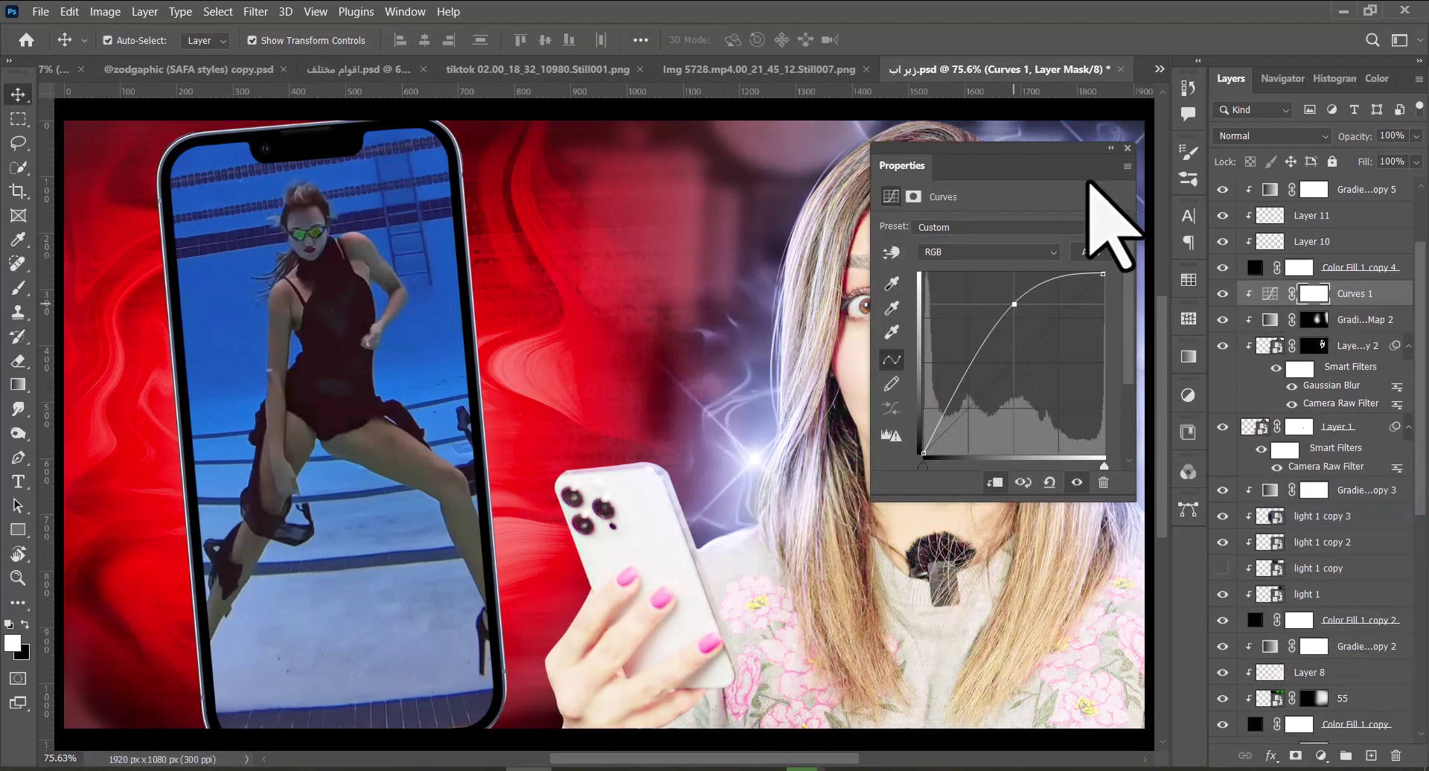
{"action": "left_click", "coordinate": [1127, 148]}
{"action": "key", "text": "ctrl+i"}
{"action": "key", "text": "ctrl+s"}
Brighten the center of the woman's face on the Curves 1 mask with a Soft Round brush up to 125 px at 20% opacity and 27% flow.
{"action": "key", "text": "b"}
{"action": "right_click", "coordinate": [764, 397]}
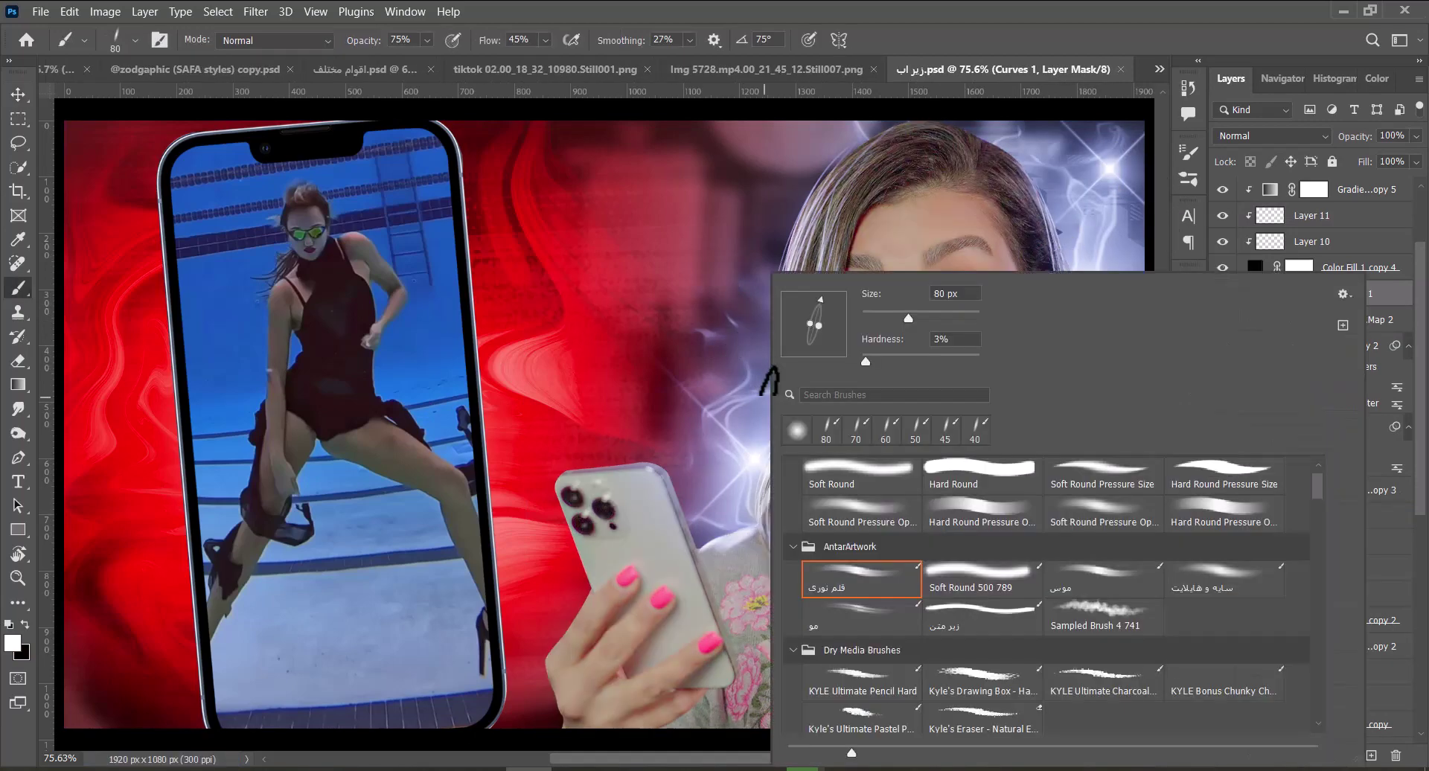
{"action": "double_click", "coordinate": [840, 485]}
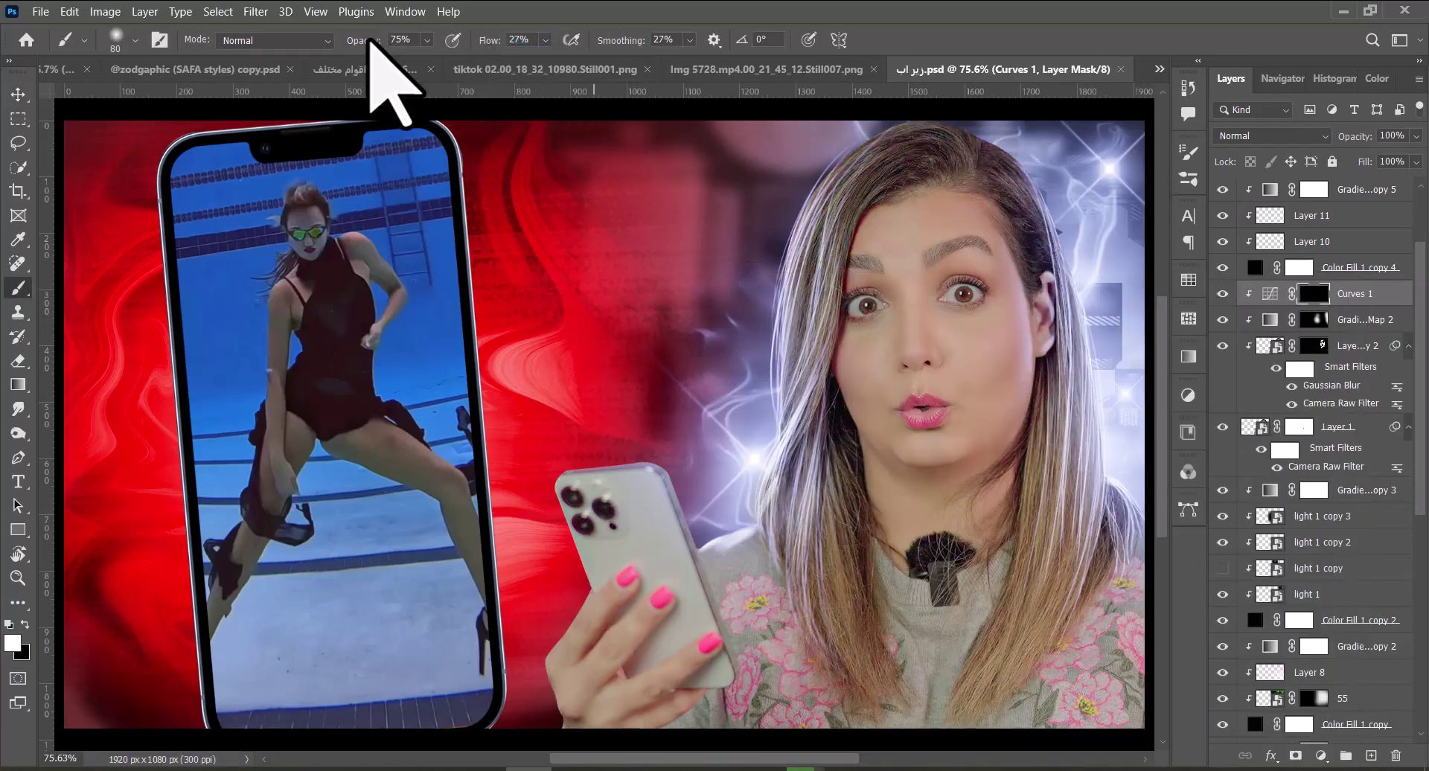
{"action": "left_click_drag", "start_coordinate": [367, 40], "coordinate": [369, 40]}
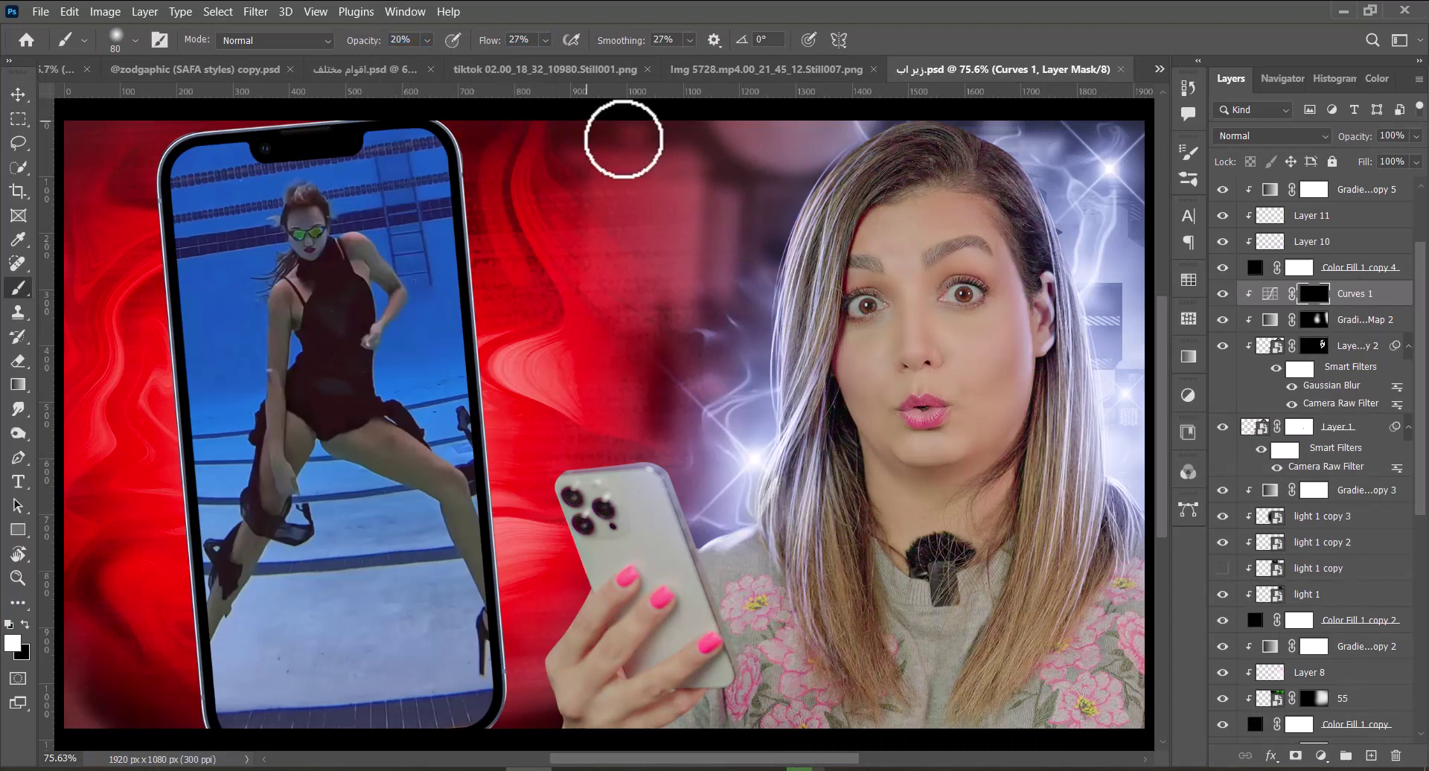
{"action": "mouse_move", "coordinate": [916, 313]}
{"action": "left_mouse_down"}
{"action": "mouse_move", "coordinate": [911, 249]}
{"action": "mouse_move", "coordinate": [954, 274]}
{"action": "mouse_move", "coordinate": [962, 248]}
{"action": "mouse_move", "coordinate": [863, 237]}
{"action": "mouse_move", "coordinate": [898, 291]}
{"action": "mouse_move", "coordinate": [872, 300]}
{"action": "mouse_move", "coordinate": [958, 287]}
{"action": "mouse_move", "coordinate": [877, 305]}
{"action": "left_mouse_up"}
{"action": "key", "text": "bracketright"}
{"action": "key", "text": "bracketright"}
{"action": "key", "text": "bracketright"}
{"action": "key", "text": "bracketright"}
{"action": "key", "text": "bracketright"}
{"action": "key", "text": "bracketright"}
{"action": "key", "text": "bracketleft"}
{"action": "key", "text": "bracketleft"}
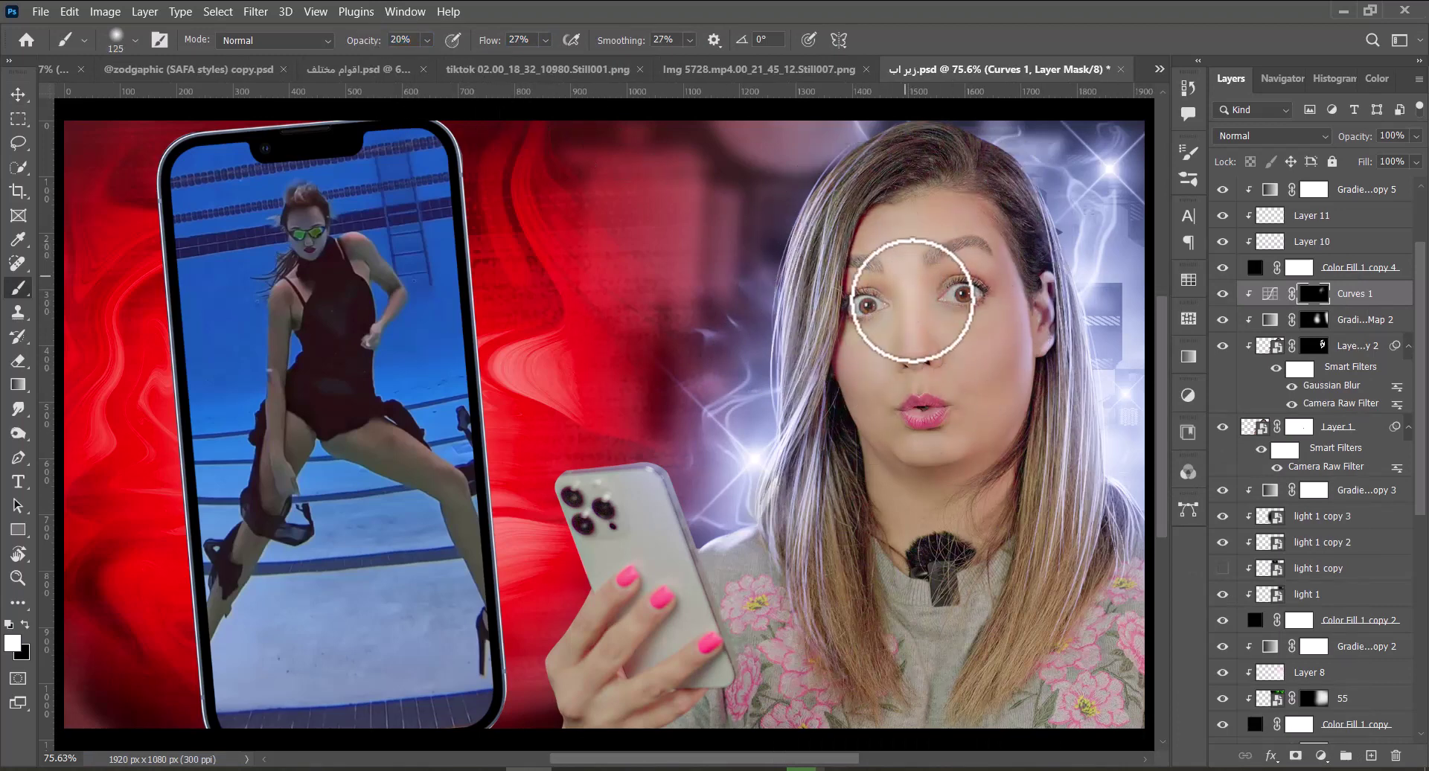
Brighten smaller areas around the eyes and face on the Curves 1 mask with the soft brush at 35 to 50 px.
{"action": "key", "text": "bracketleft"}
{"action": "key", "text": "bracketleft"}
{"action": "key", "text": "bracketleft"}
{"action": "key", "text": "bracketleft"}
{"action": "key", "text": "bracketleft"}
{"action": "key", "text": "bracketleft"}
{"action": "key", "text": "bracketleft"}
{"action": "key", "text": "bracketleft"}
{"action": "key", "text": "bracketleft"}
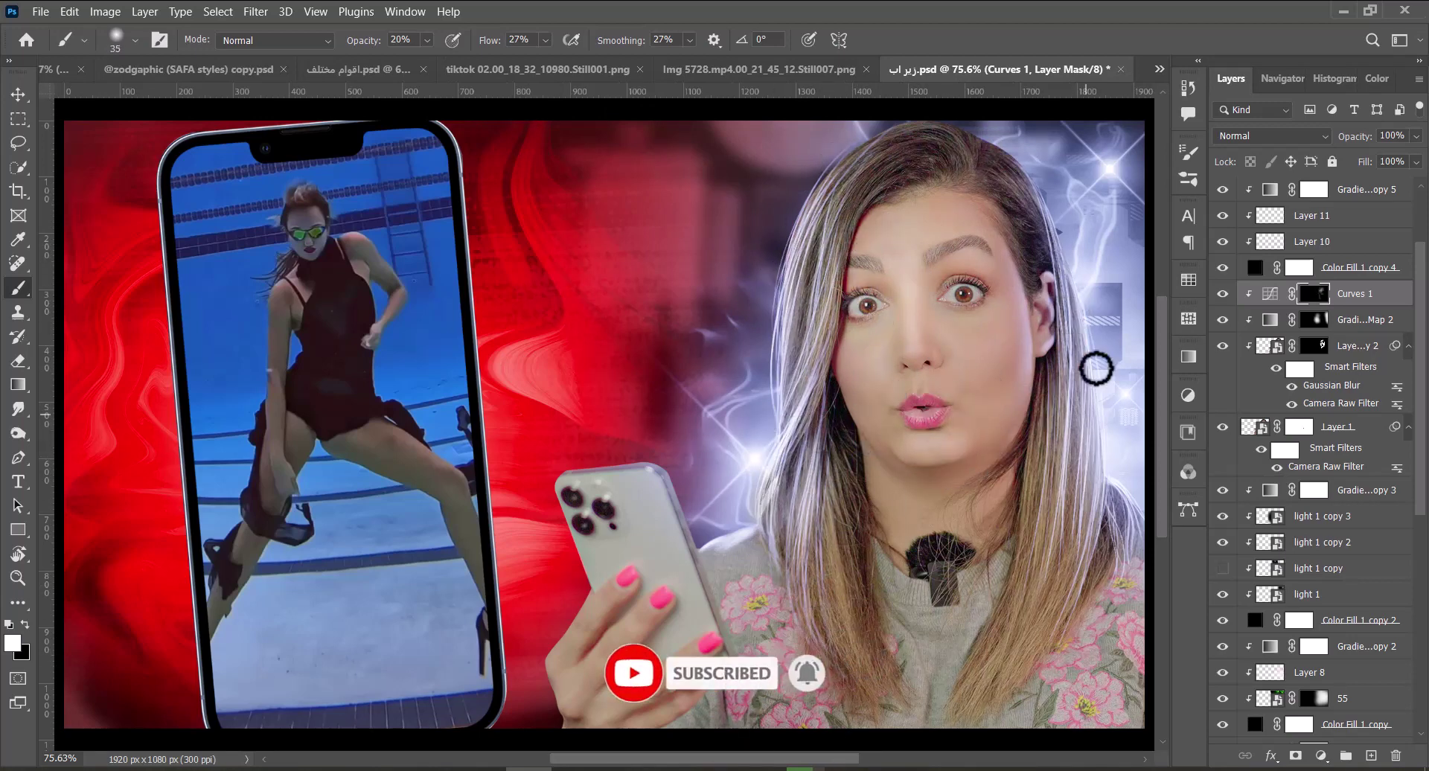
{"action": "key", "text": "bracketright"}
{"action": "key", "text": "bracketright"}
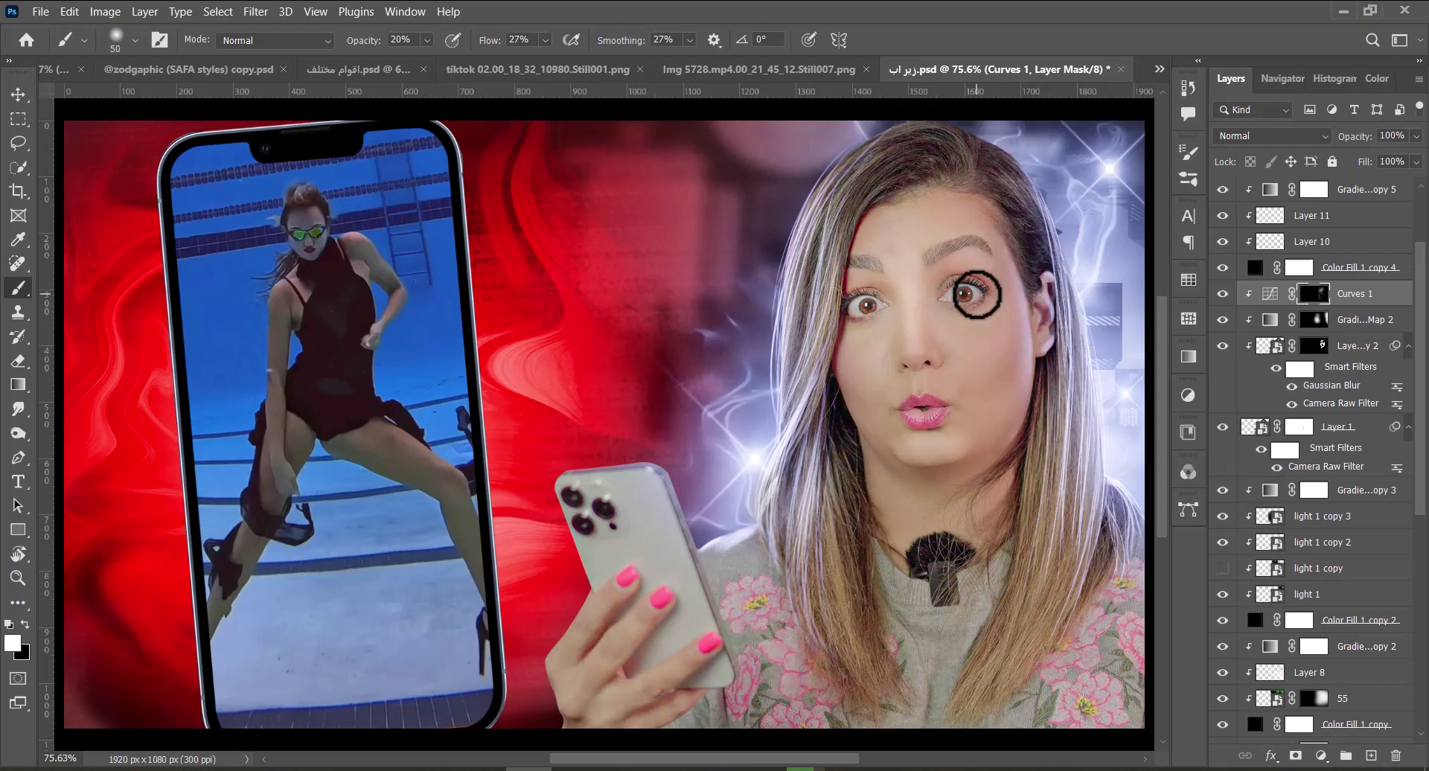
Brighten the forehead and lower face on the Curves 1 mask with the brush enlarged from 60 to 125 px, and save.
{"action": "key", "text": "bracketright"}
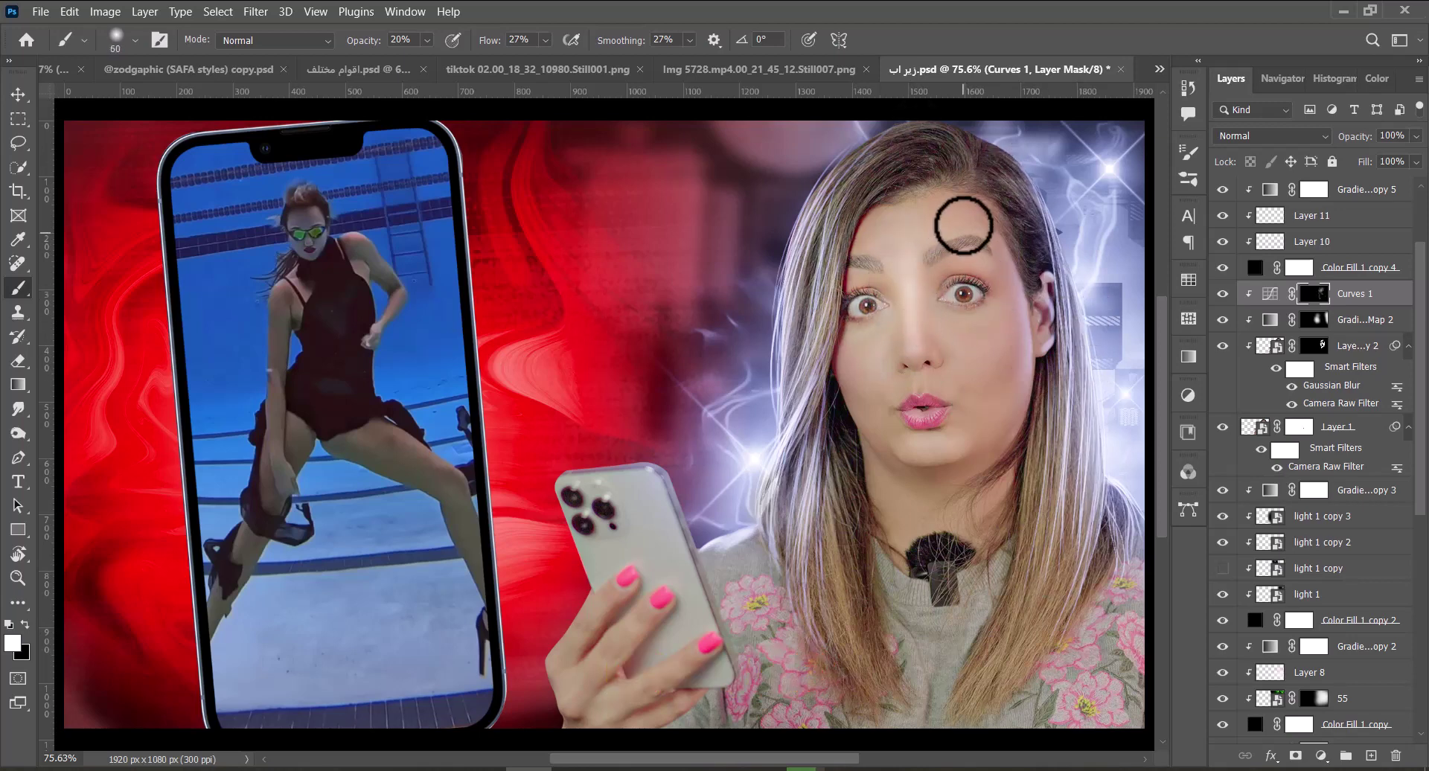
{"action": "key", "text": "bracketright"}
{"action": "key", "text": "bracketright"}
{"action": "key", "text": "bracketright"}
{"action": "key", "text": "bracketright"}
{"action": "key", "text": "bracketright"}
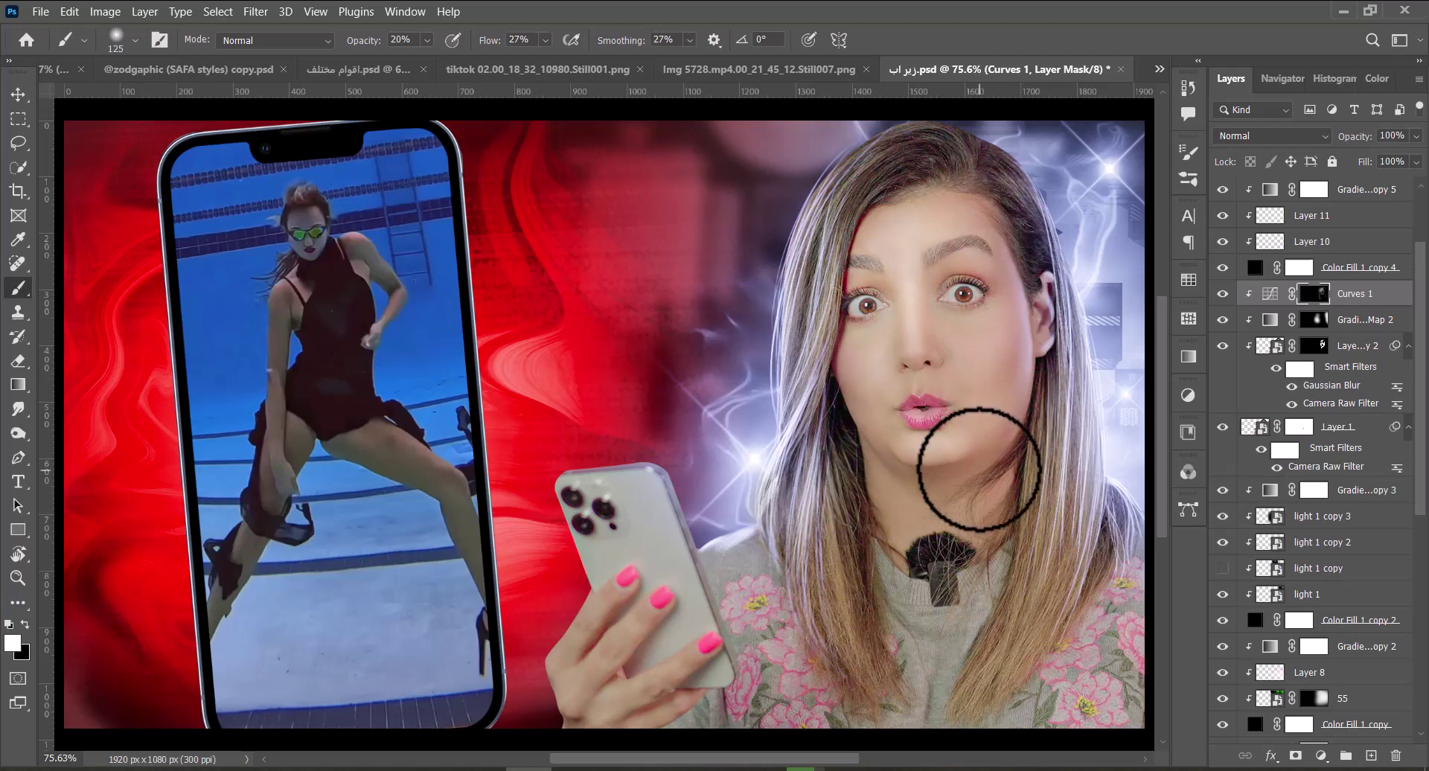
{"action": "key", "text": "x"}
{"action": "key", "text": "ctrl+s"}
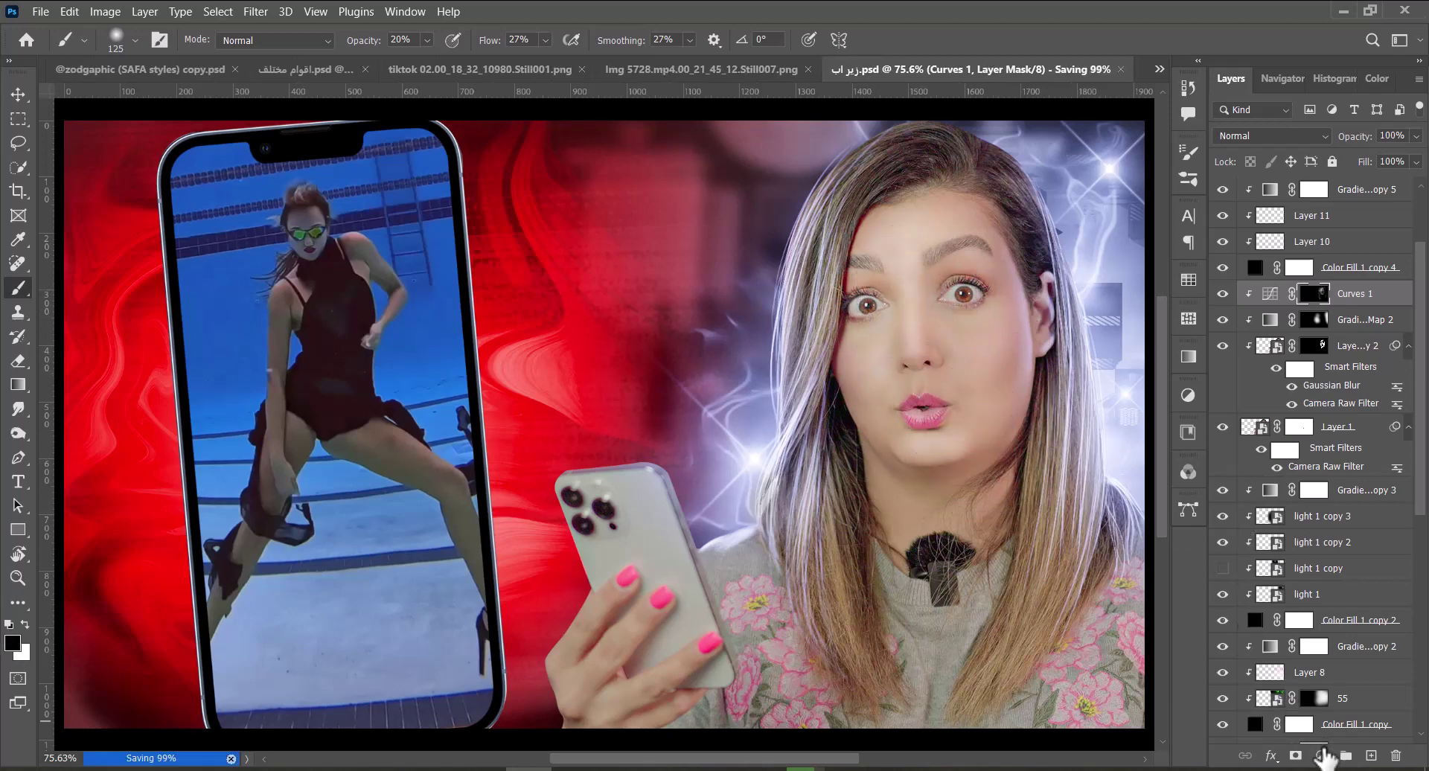
Add a second clipped Curves adjustment with a strongly darkening curve, invert its mask to black and save.
{"action": "left_click", "coordinate": [1321, 755]}
{"action": "left_click", "coordinate": [1306, 530]}
{"action": "left_click_drag", "start_coordinate": [1001, 383], "coordinate": [1021, 442]}
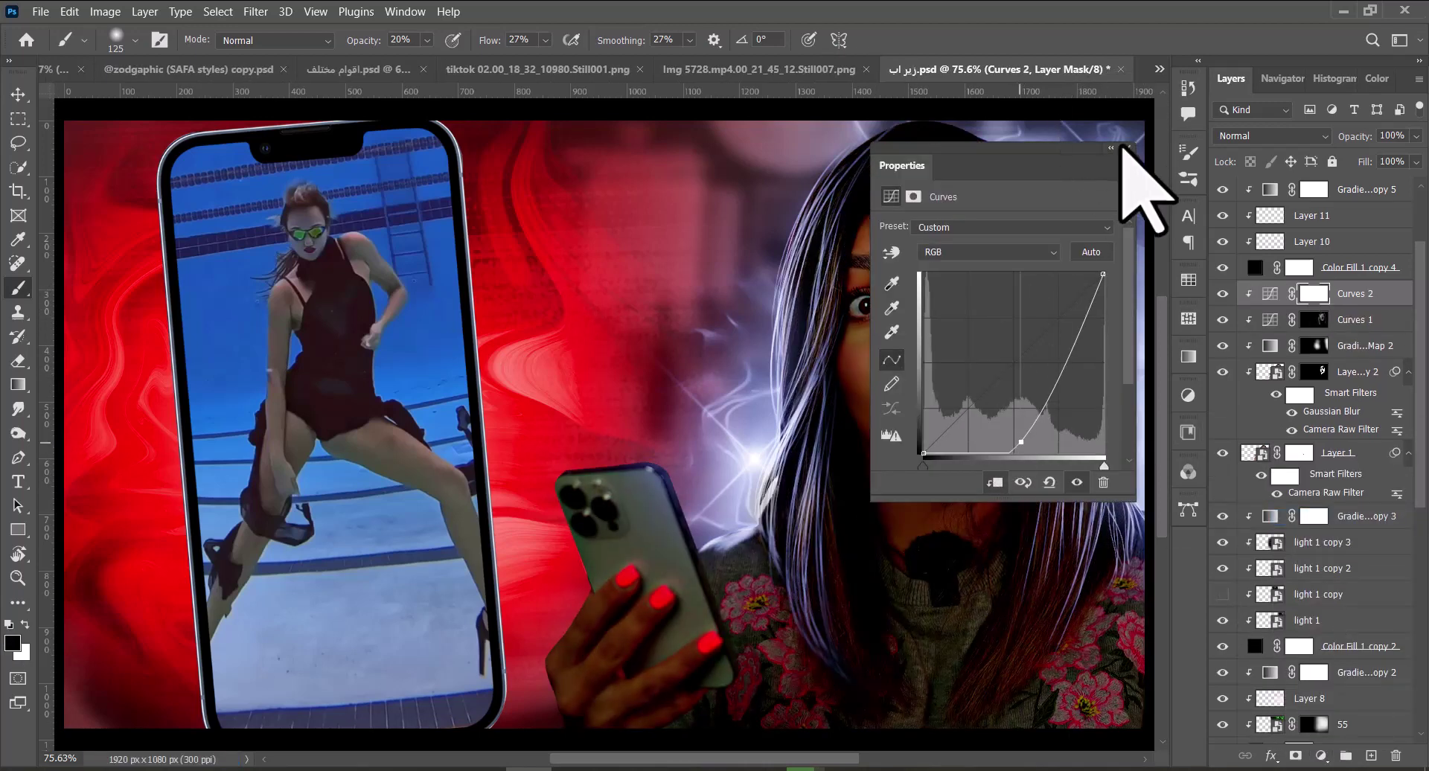
{"action": "left_click", "coordinate": [1123, 147]}
{"action": "key", "text": "ctrl+i"}
{"action": "key", "text": "ctrl+s"}
Darken the nose bridge, inner eye areas and face contours on the Curves 2 mask in white with the soft brush at 20 to 100 px.
{"action": "key", "text": "bracketleft"}
{"action": "key", "text": "bracketleft"}
{"action": "key", "text": "bracketleft"}
{"action": "key", "text": "bracketleft"}
{"action": "key", "text": "bracketleft"}
{"action": "key", "text": "bracketleft"}
{"action": "key", "text": "bracketleft"}
{"action": "key", "text": "bracketleft"}
{"action": "key", "text": "bracketleft"}
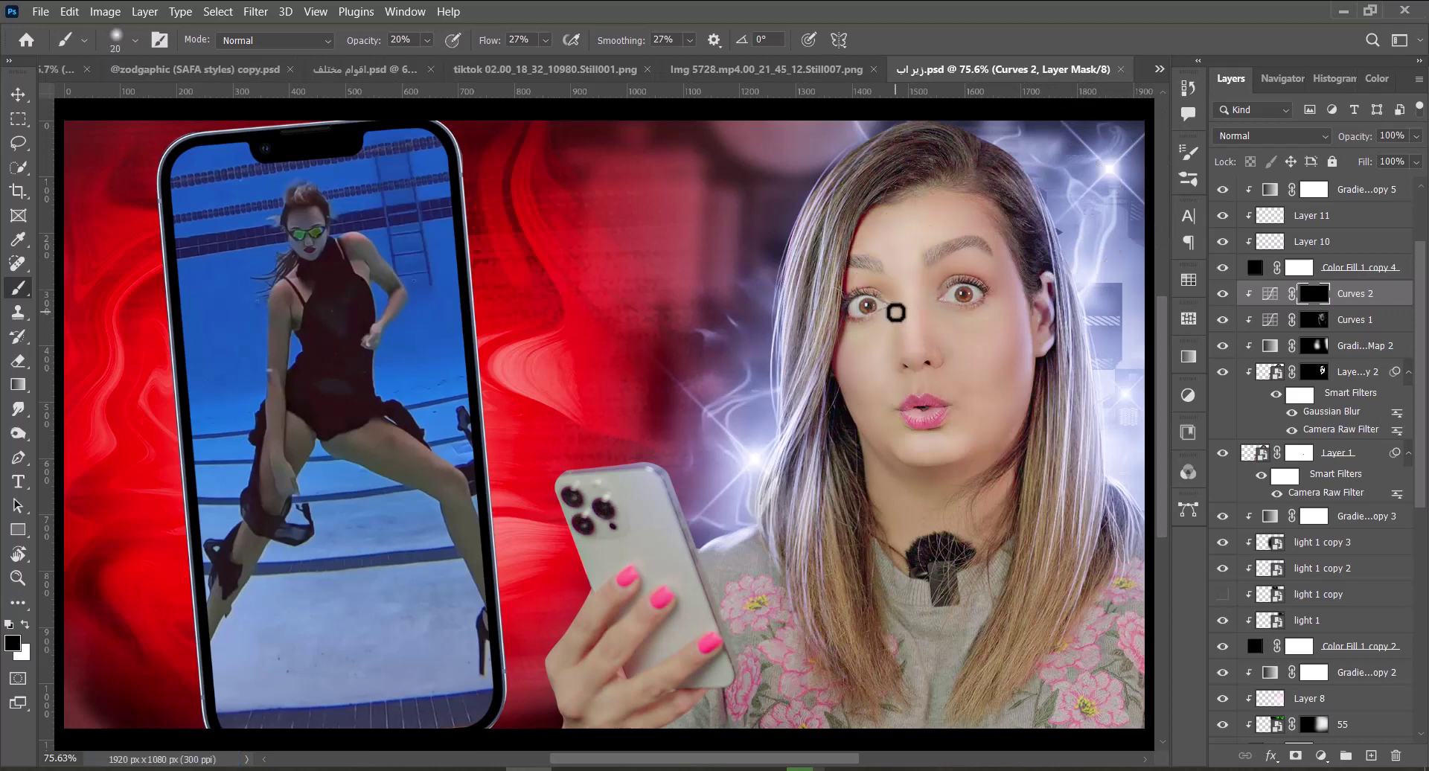
{"action": "key", "text": "bracketright"}
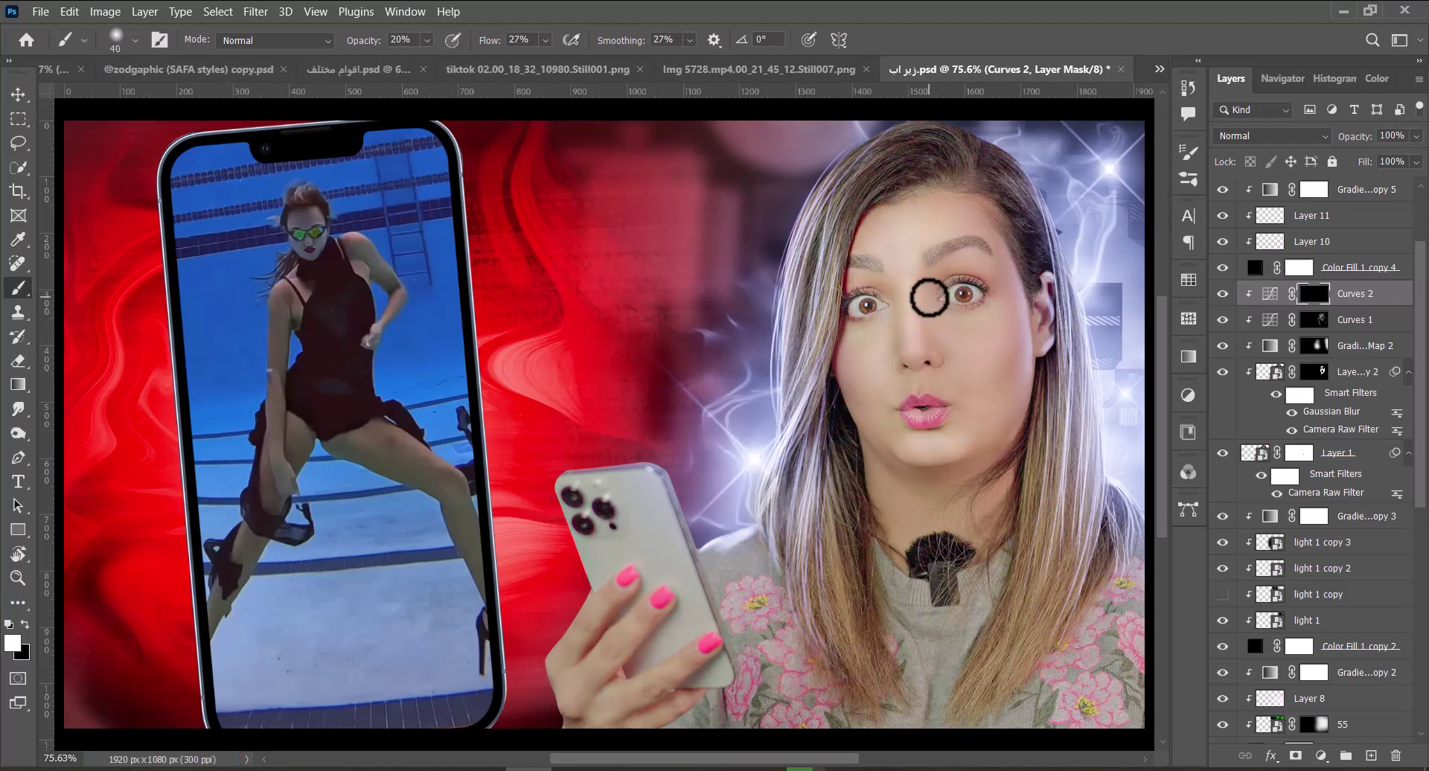
{"action": "key", "text": "bracketright"}
{"action": "key", "text": "bracketright"}
{"action": "key", "text": "bracketright"}
{"action": "key", "text": "bracketright"}
{"action": "key", "text": "bracketright"}
{"action": "key", "text": "bracketright"}
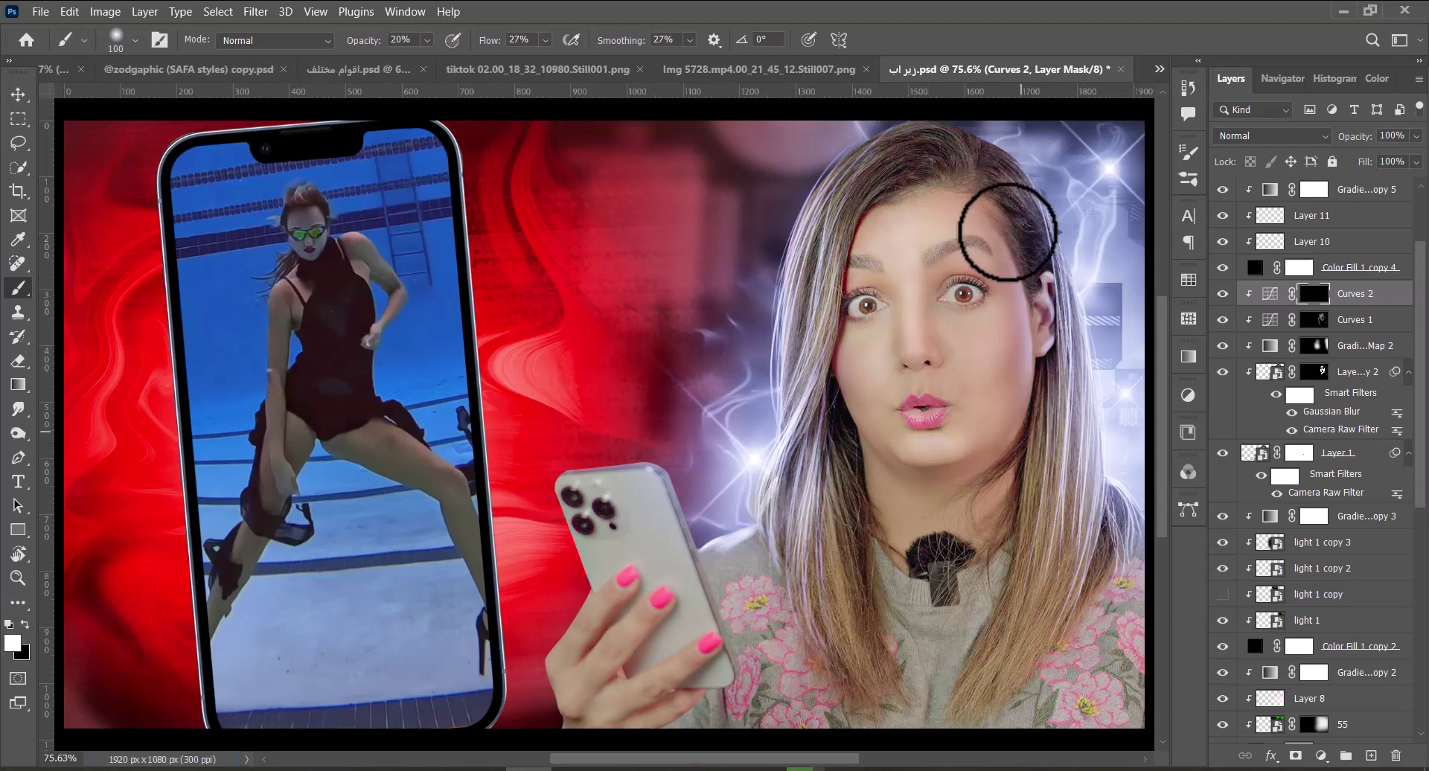
Deepen the shadows along the jaw and through the hair on both sides with a 35 to 45 px brush on the Curves 2 mask, and save.
{"action": "key", "text": "bracketleft"}
{"action": "key", "text": "bracketleft"}
{"action": "key", "text": "bracketleft"}
{"action": "key", "text": "bracketleft"}
{"action": "key", "text": "bracketleft"}
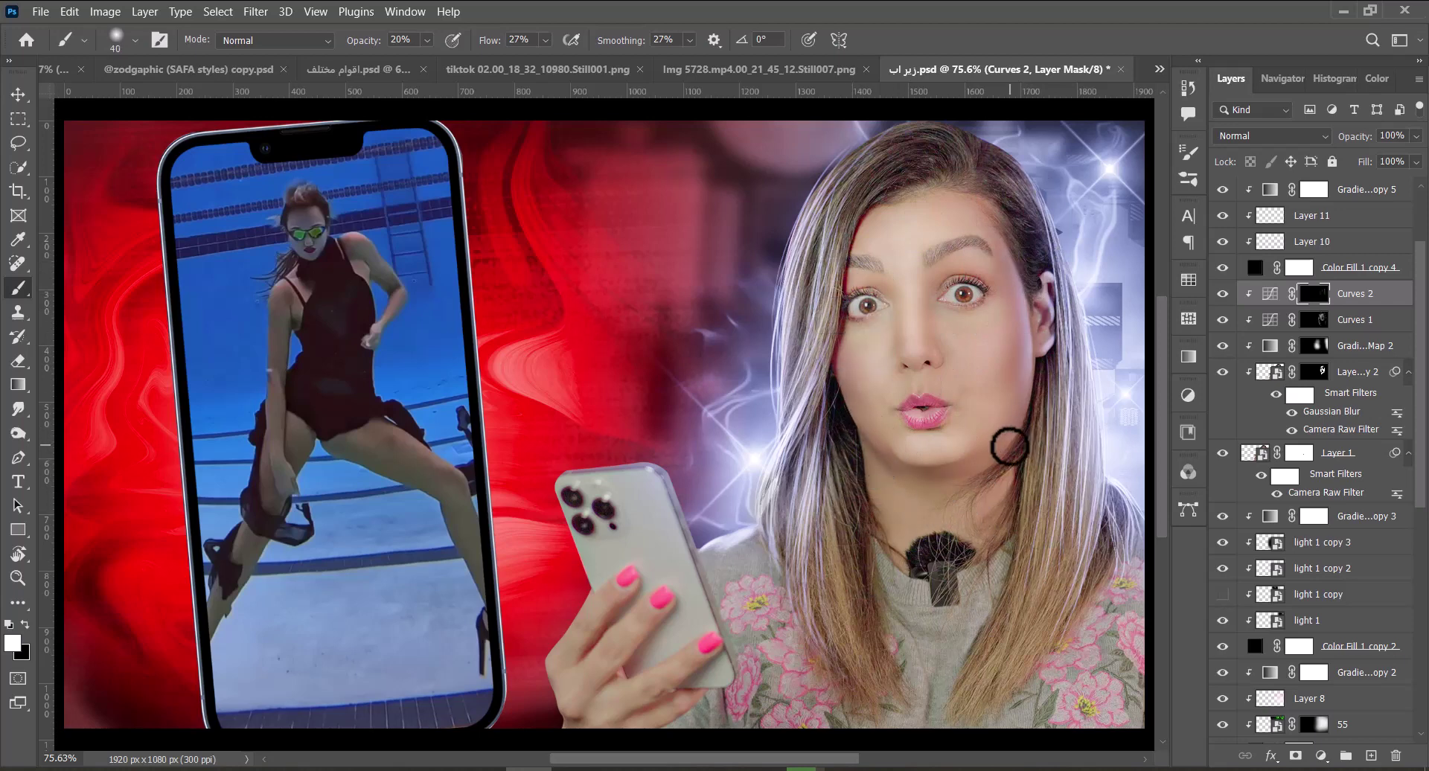
{"action": "key", "text": "bracketleft"}
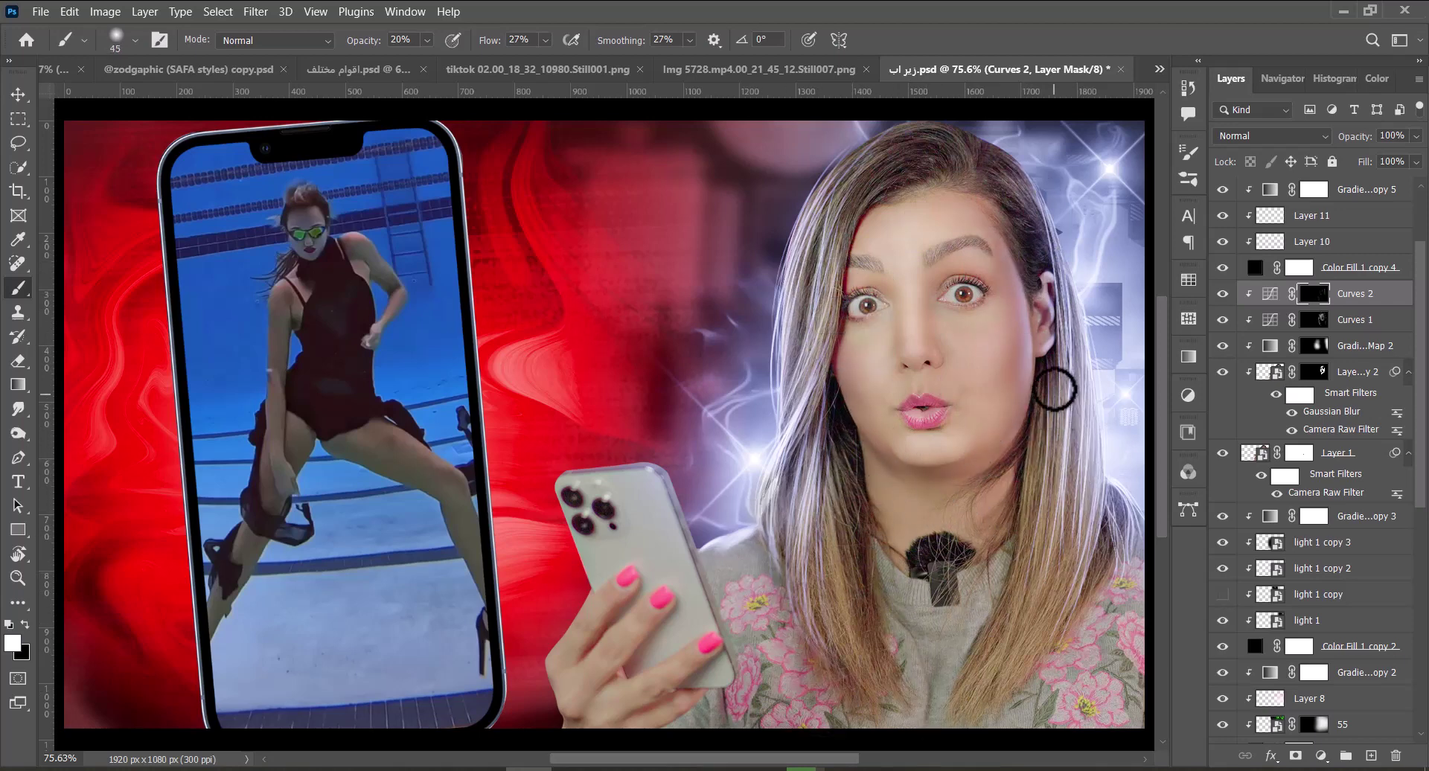
{"action": "key", "text": "bracketright"}
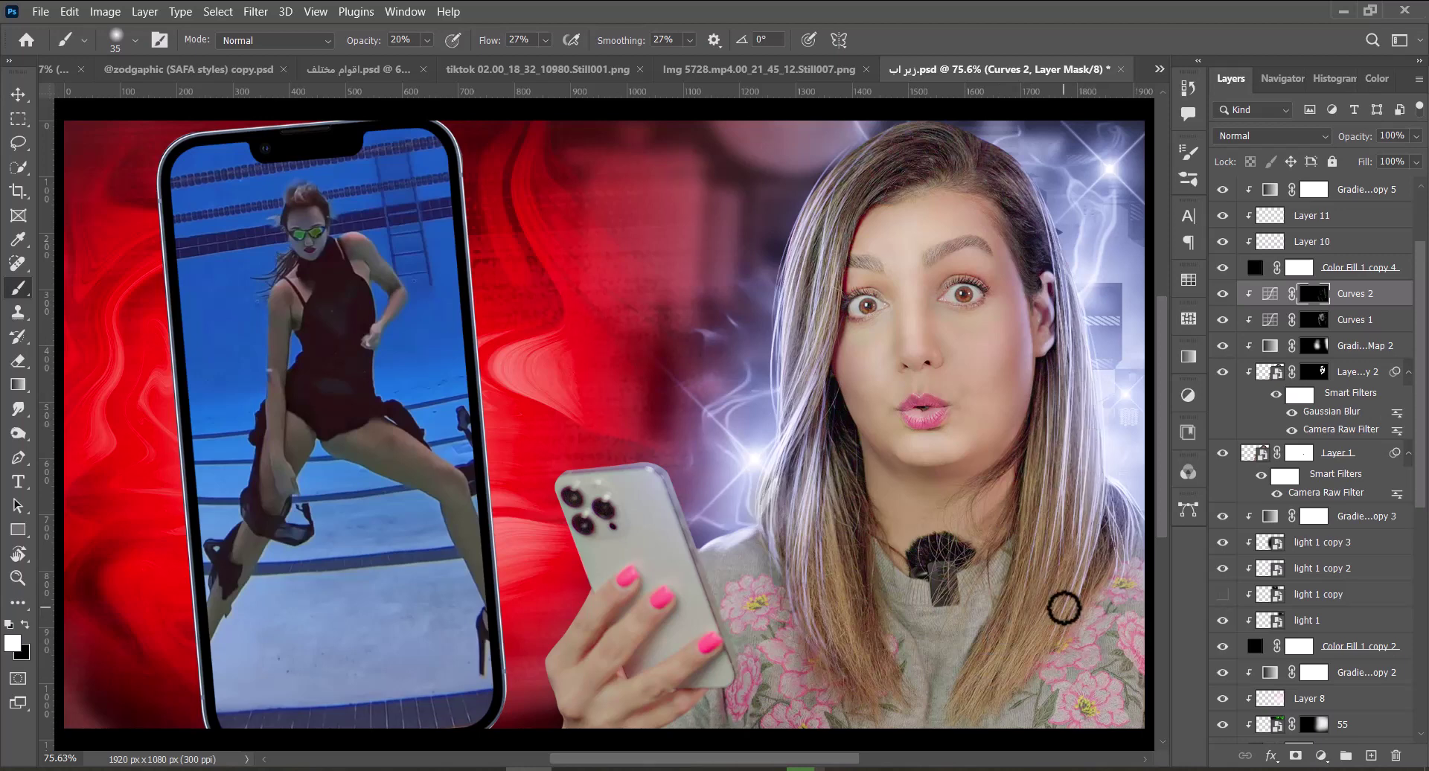
{"action": "left_click_drag", "start_coordinate": [804, 345], "coordinate": [831, 282]}
{"action": "key", "text": "bracketleft"}
{"action": "key", "text": "bracketleft"}
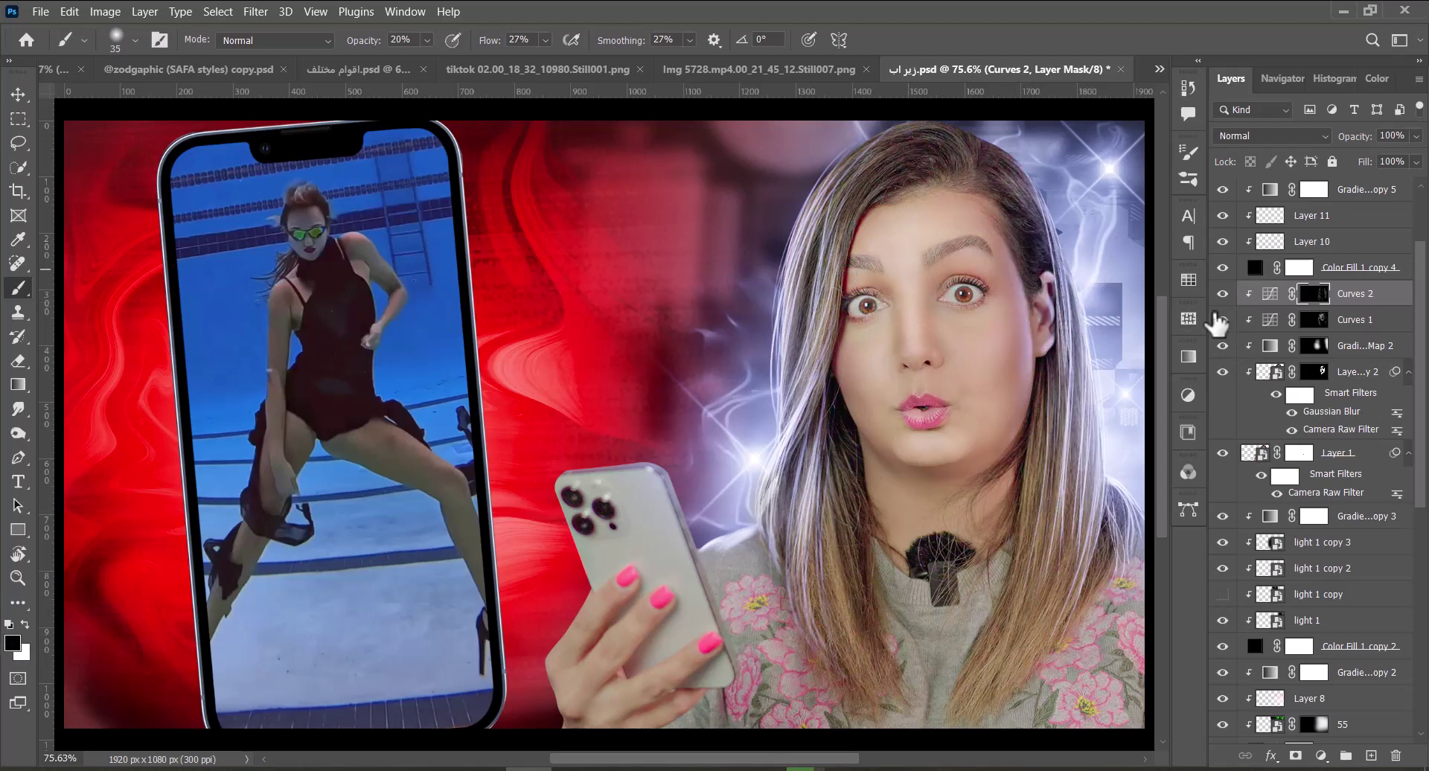
{"action": "key", "text": "v"}
{"action": "key", "text": "ctrl+s"}
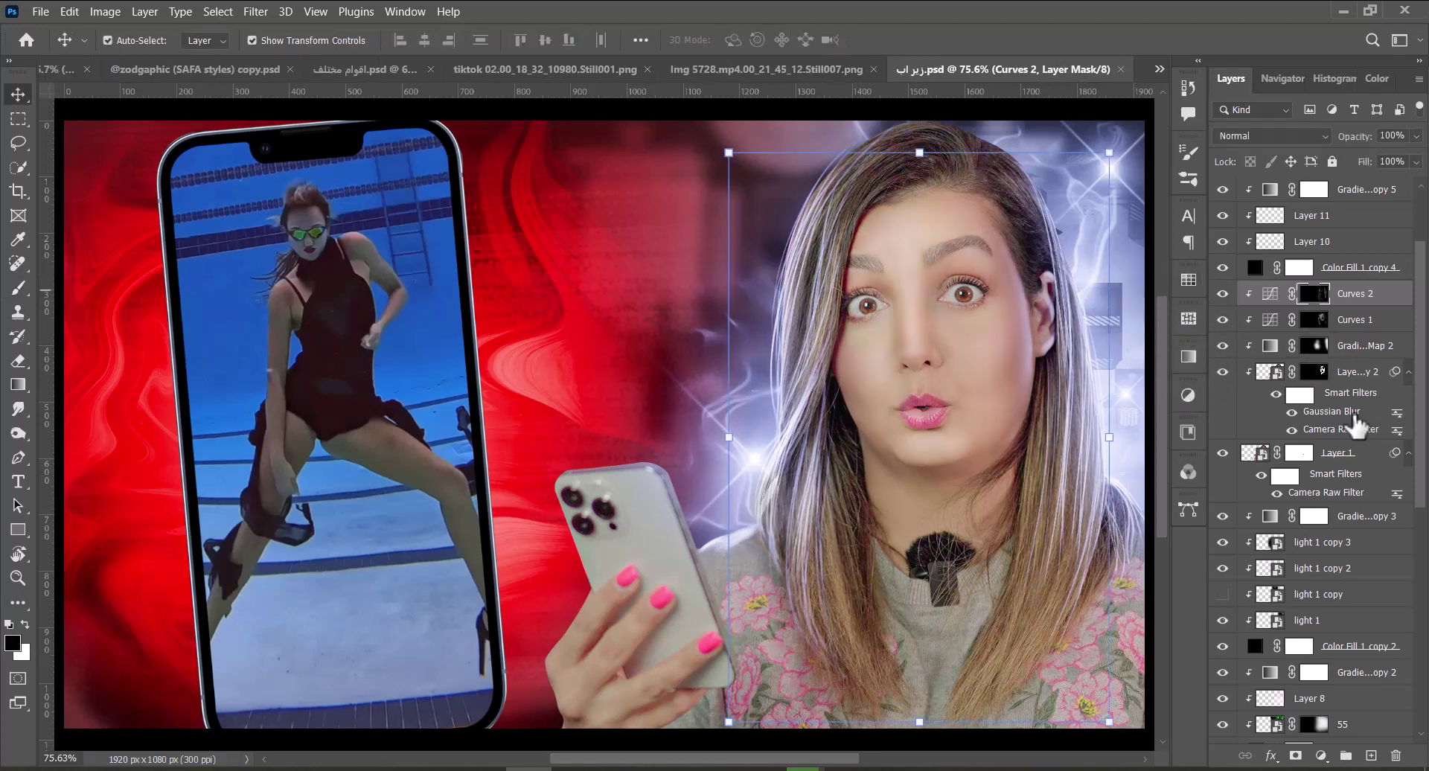
Add a clipped Selective Color layer above Curves 2 with Yellows at Cyan -24, Magenta +15 and Yellow -18, check Curves 1 on and off, and save.
{"action": "left_click", "coordinate": [1322, 756]}
{"action": "left_click", "coordinate": [1336, 724]}
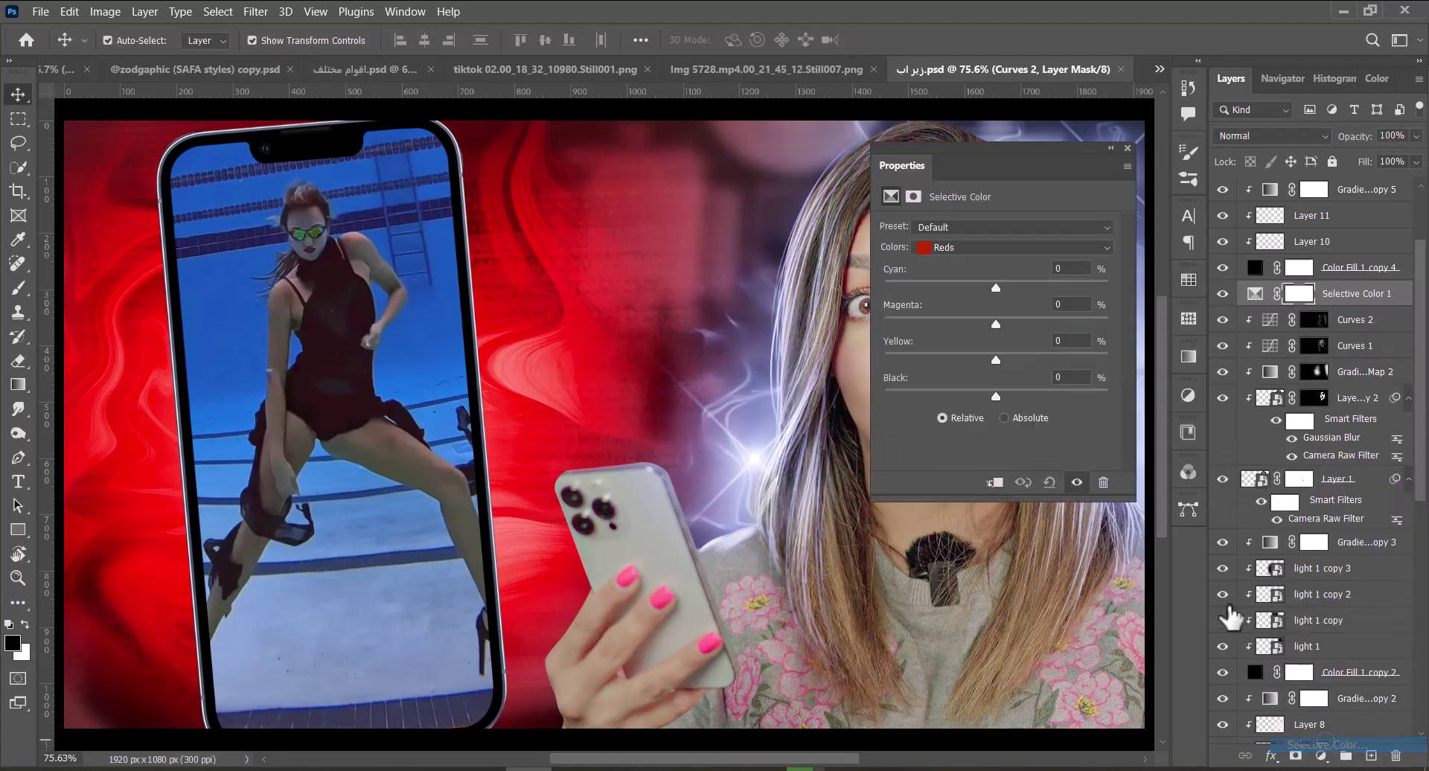
{"action": "left_click", "coordinate": [1012, 247]}
{"action": "left_click", "coordinate": [967, 274]}
{"action": "left_click_drag", "start_coordinate": [992, 162], "coordinate": [1190, 174]}
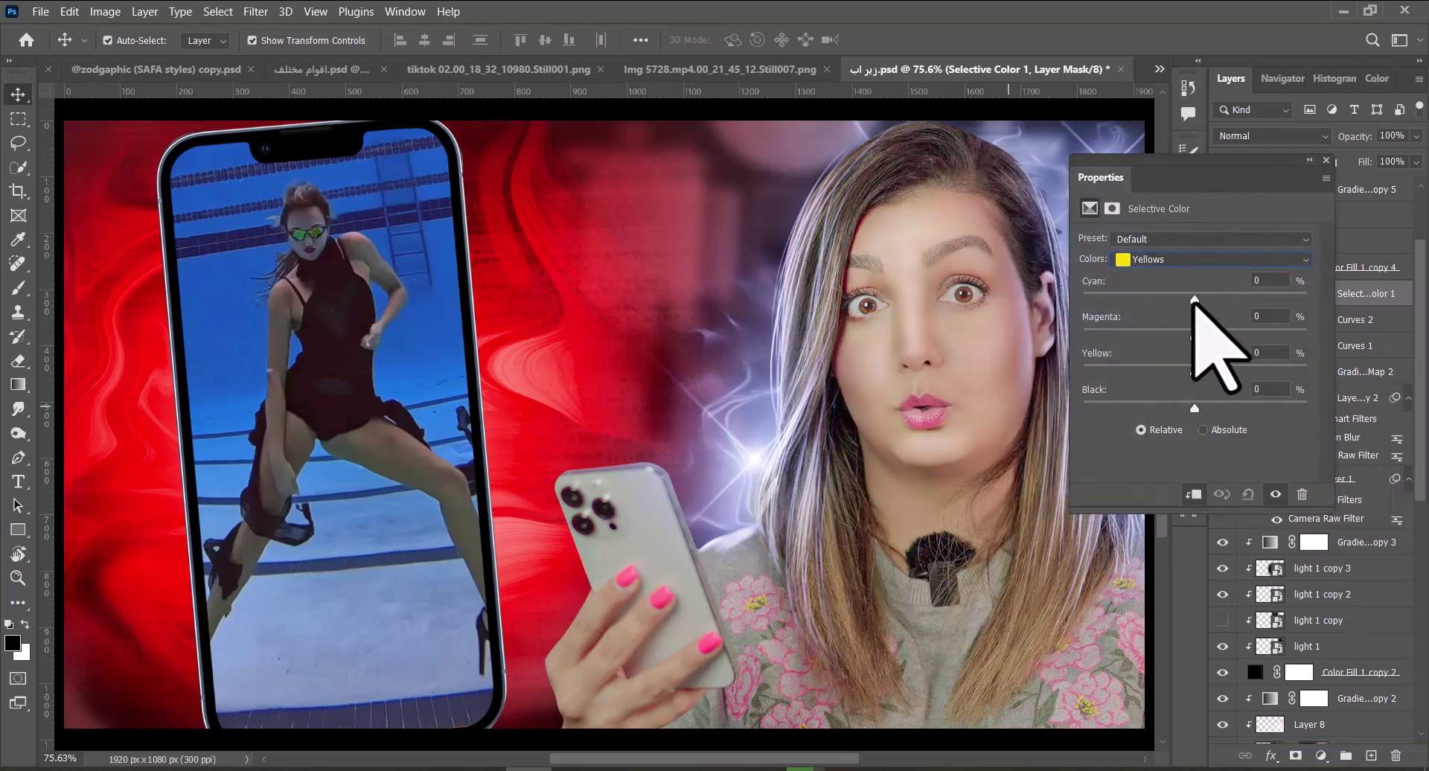
{"action": "left_click_drag", "start_coordinate": [1185, 298], "coordinate": [1211, 336]}
{"action": "mouse_move", "coordinate": [1195, 371]}
{"action": "left_mouse_down"}
{"action": "mouse_move", "coordinate": [1231, 377]}
{"action": "mouse_move", "coordinate": [1183, 372]}
{"action": "left_mouse_up"}
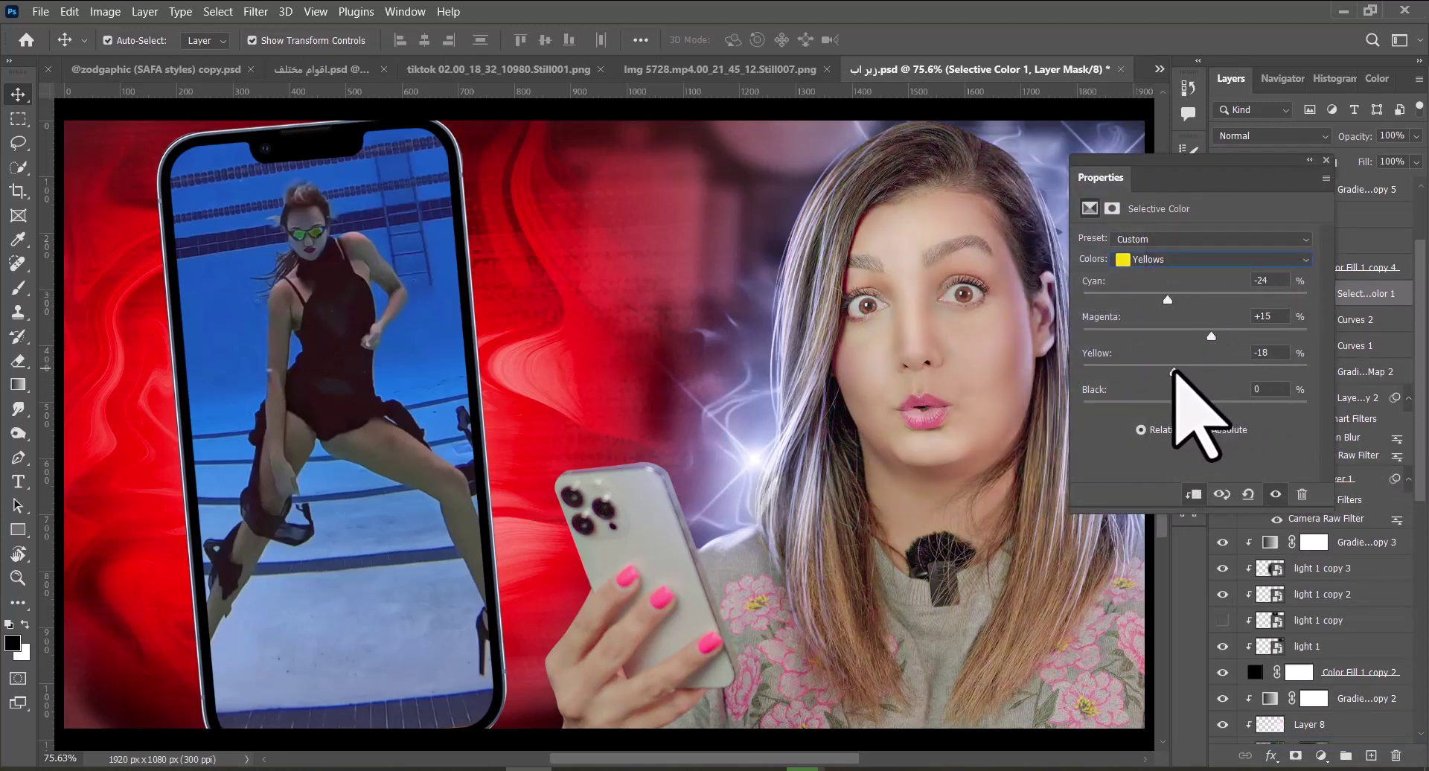
{"action": "left_click", "coordinate": [1326, 160]}
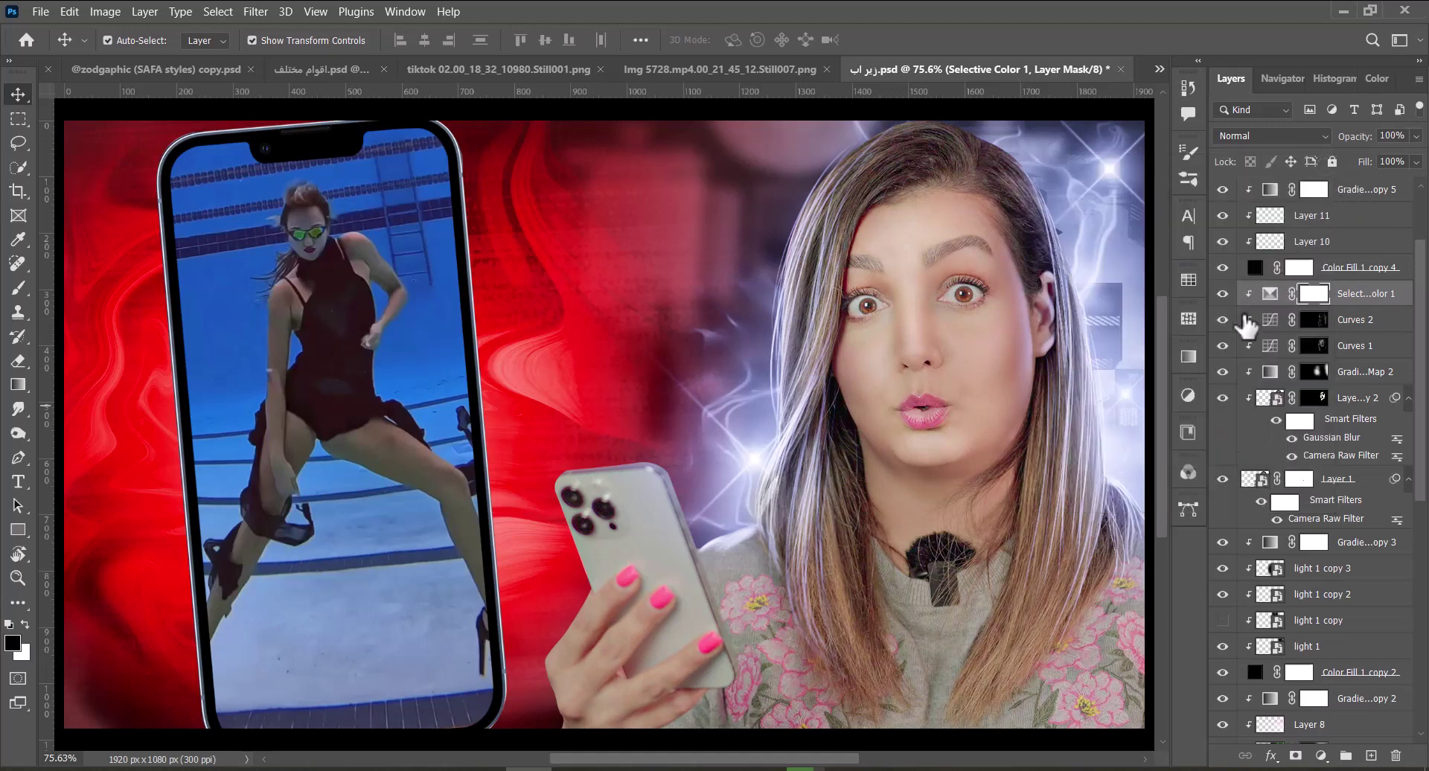
{"action": "left_click", "coordinate": [1223, 346]}
{"action": "left_click", "coordinate": [1223, 344]}
{"action": "key", "text": "ctrl+s"}
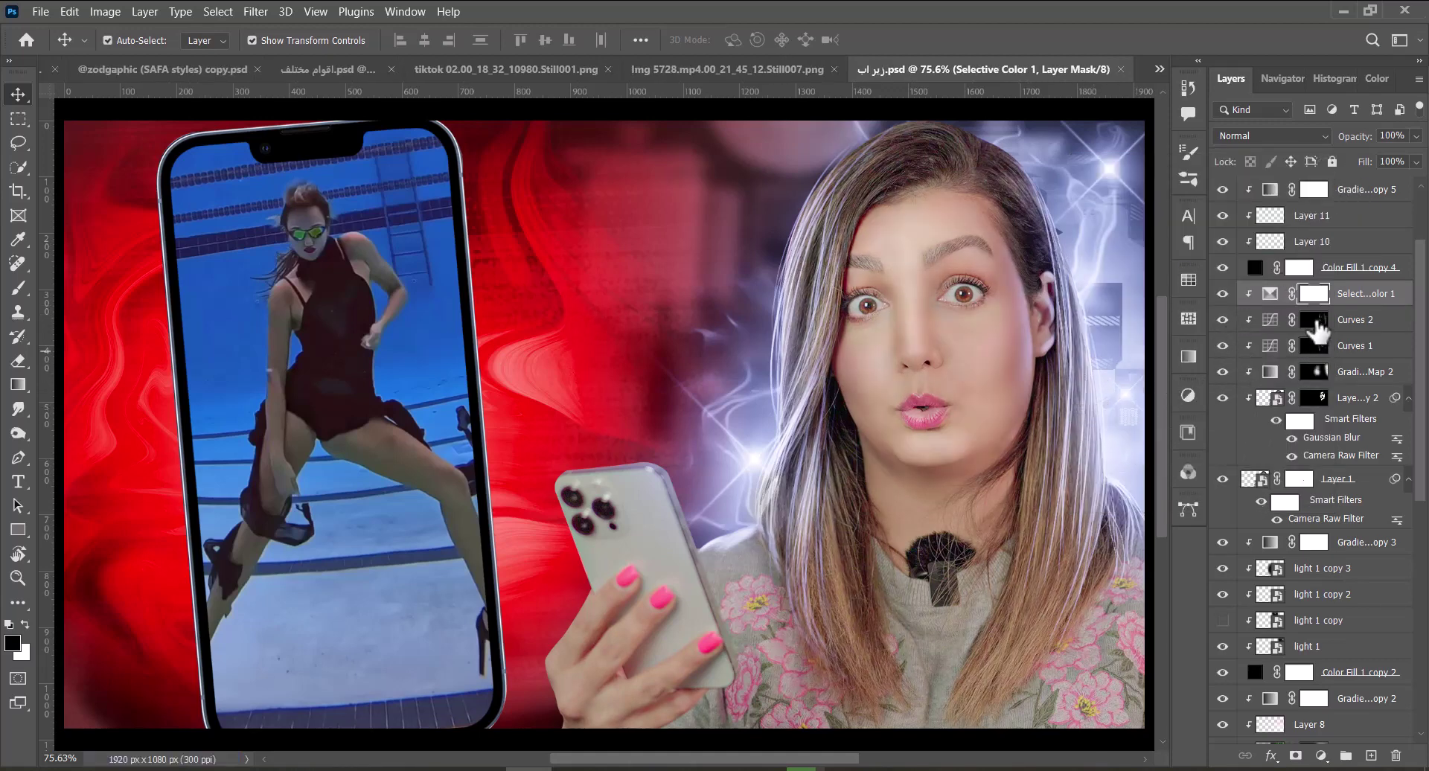
Compare Curves 2 off and on and deepen the shadows through the hair on its mask with a 35 to 50 px brush.
{"action": "left_click", "coordinate": [1313, 321]}
{"action": "left_click", "coordinate": [1222, 321]}
{"action": "left_click", "coordinate": [1222, 321]}
{"action": "key", "text": "b"}
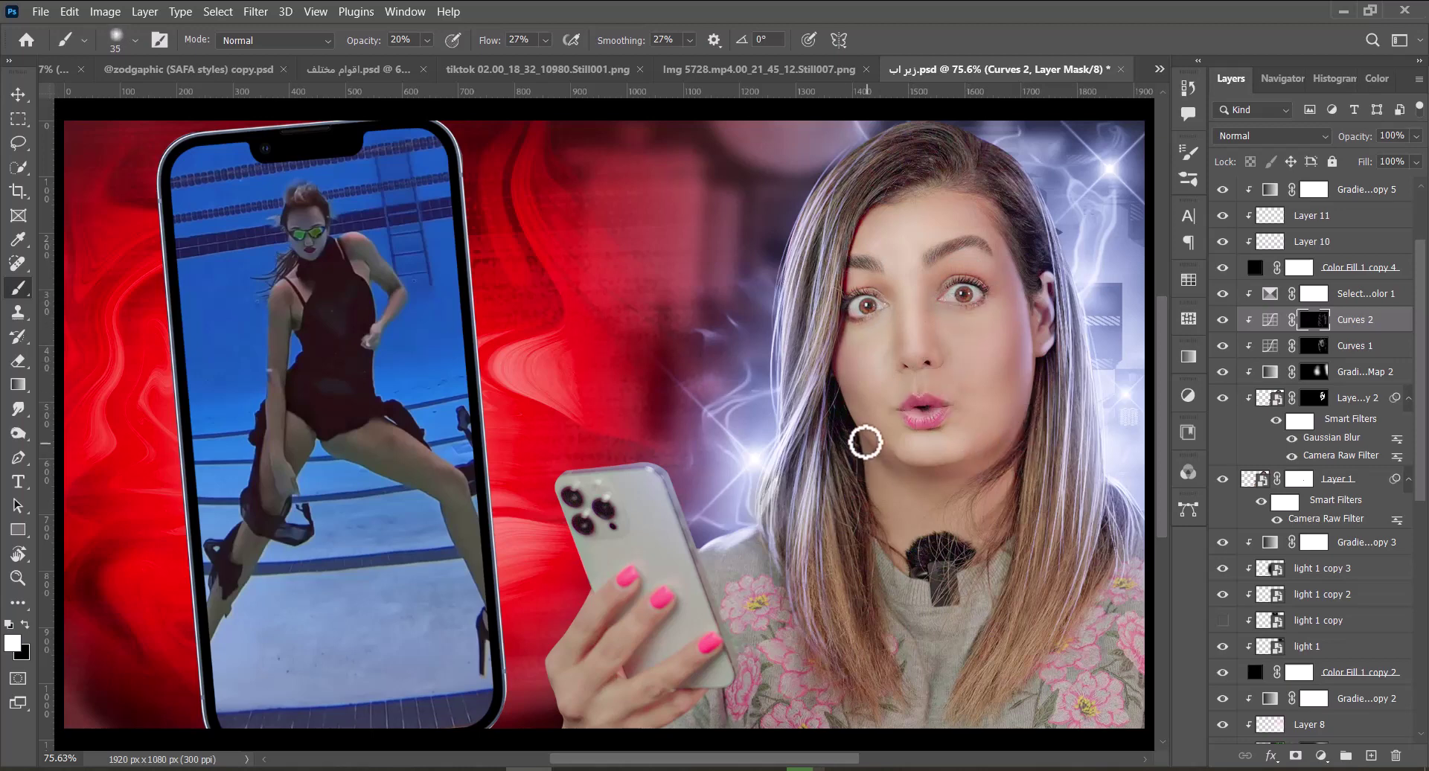
{"action": "key", "text": "bracketleft"}
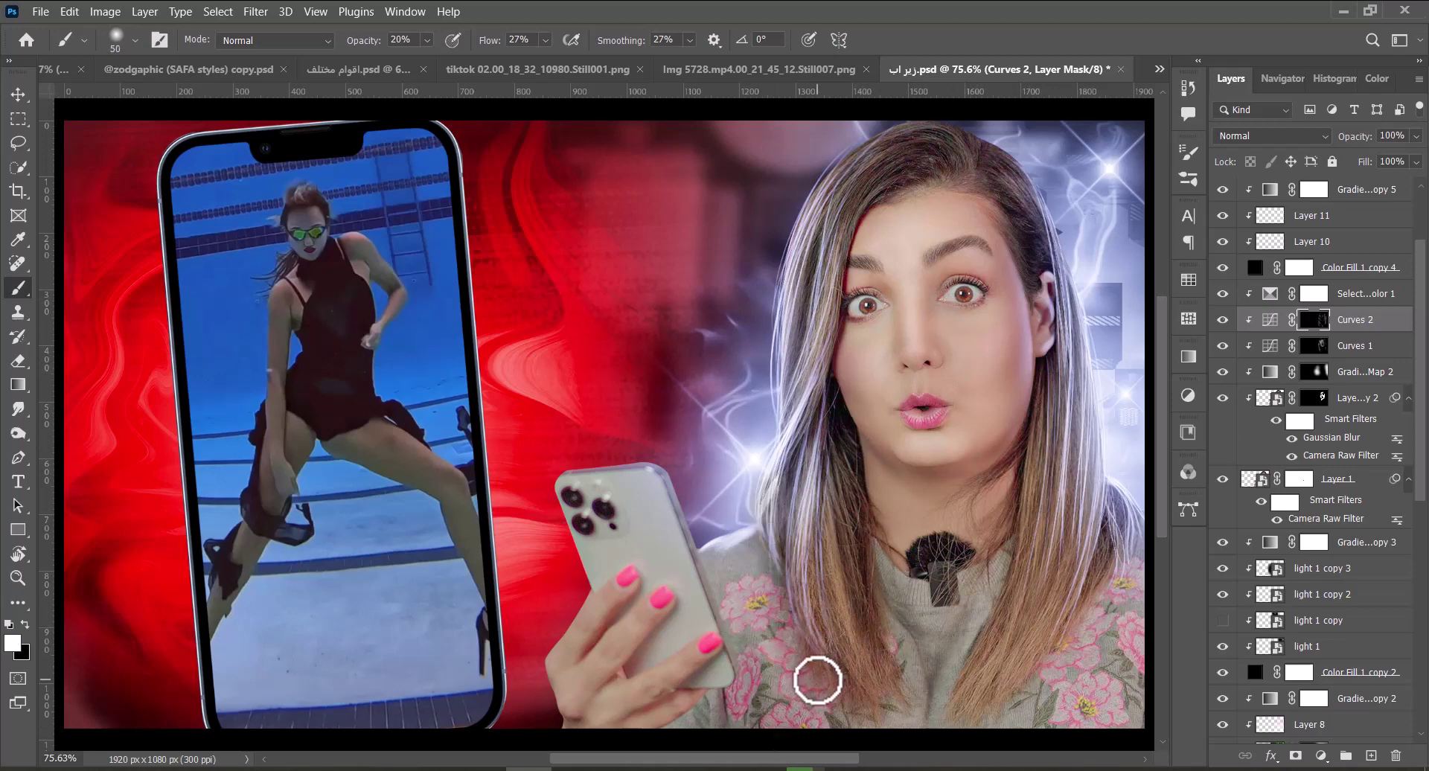
Set the brush flow to 20% and brighten the sweater, hair and mouth-area highlights on the Curves 1 mask at 15 to 60 px.
{"action": "left_click", "coordinate": [1312, 353]}
{"action": "left_click_drag", "start_coordinate": [490, 42], "coordinate": [485, 43]}
{"action": "key", "text": "bracketright"}
{"action": "key", "text": "bracketright"}
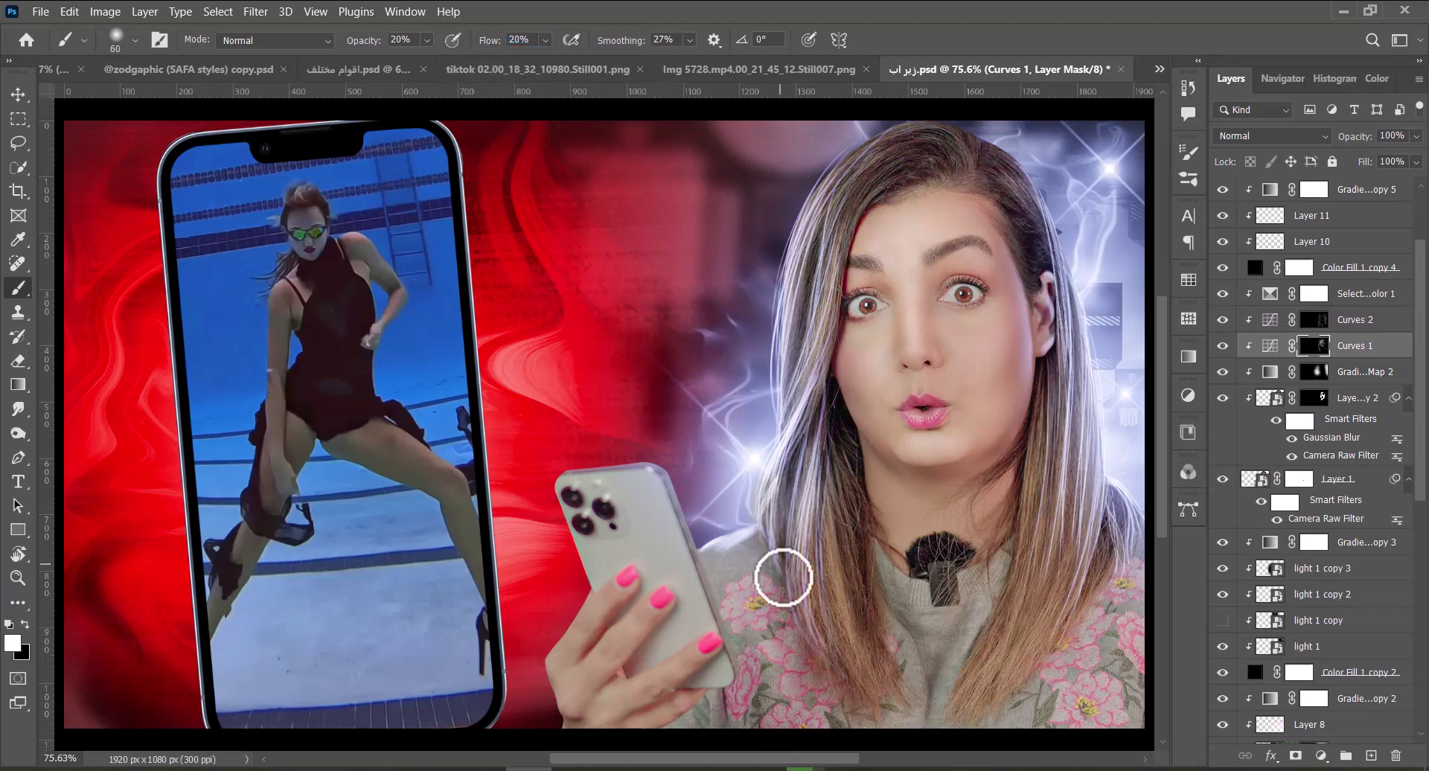
{"action": "key", "text": "bracketleft"}
{"action": "key", "text": "bracketleft"}
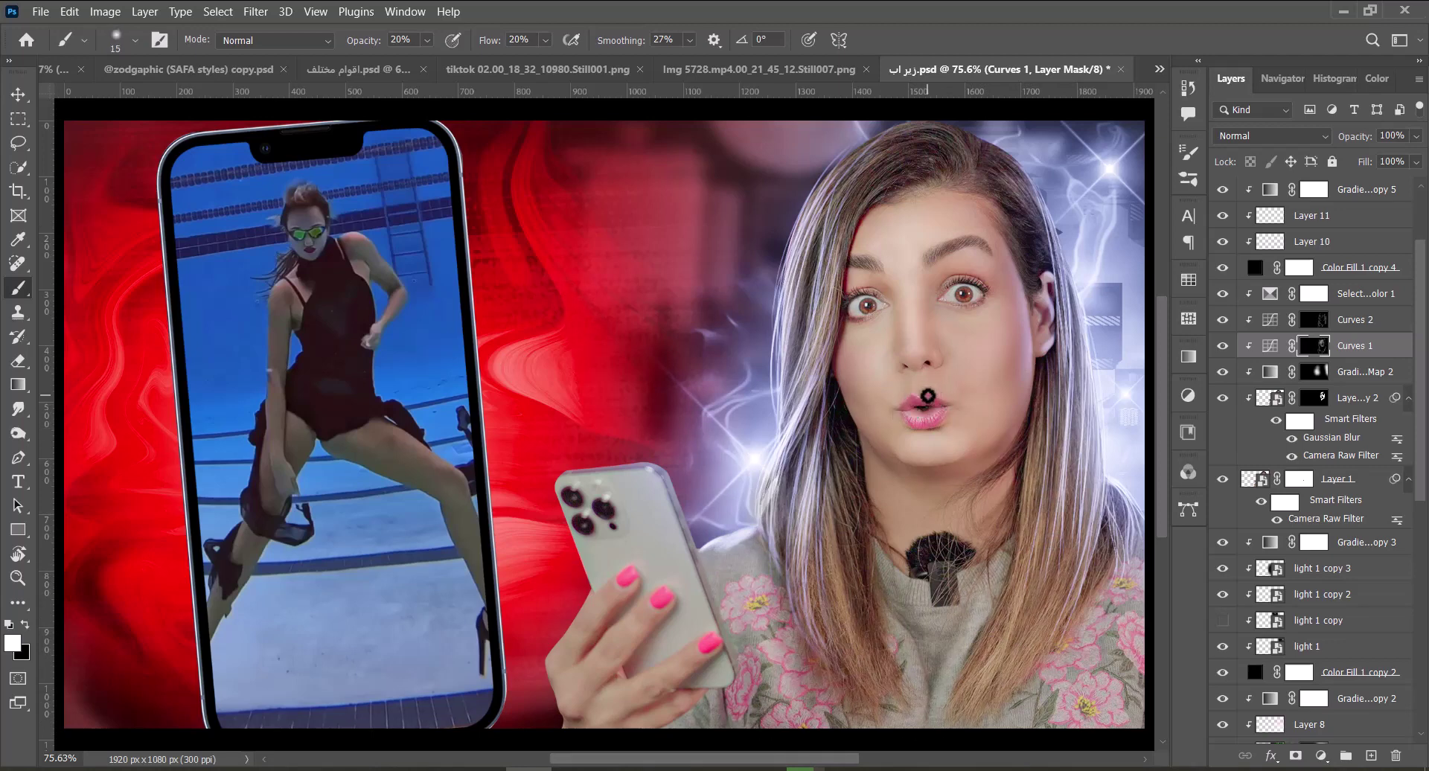
Brighten broader areas on the Curves 1 mask at up to 100 px, compare both Curves layers off and on, and save.
{"action": "key", "text": "bracketright"}
{"action": "key", "text": "bracketright"}
{"action": "key", "text": "bracketright"}
{"action": "key", "text": "bracketright"}
{"action": "key", "text": "bracketright"}
{"action": "key", "text": "bracketright"}
{"action": "key", "text": "bracketright"}
{"action": "key", "text": "bracketright"}
{"action": "key", "text": "bracketright"}
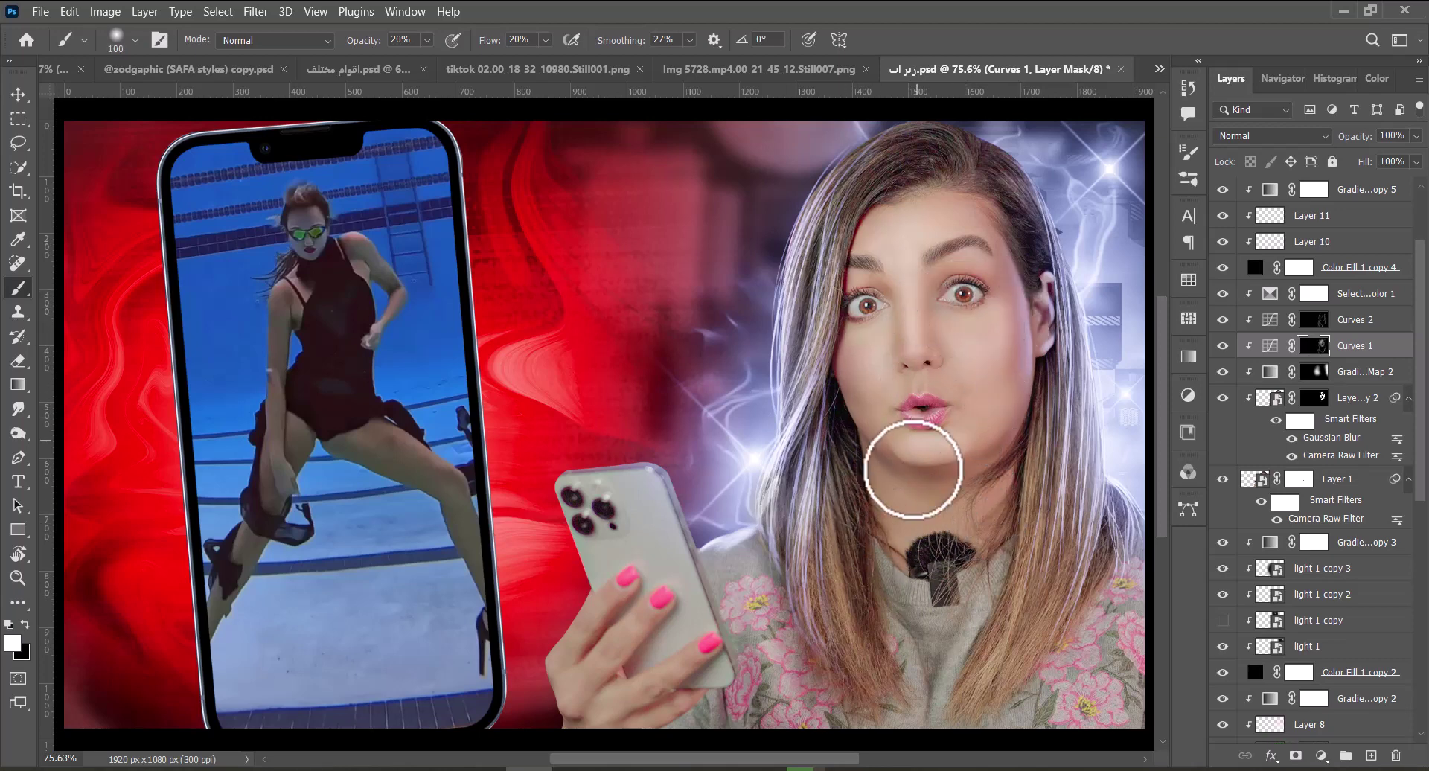
{"action": "left_click_drag", "start_coordinate": [1224, 346], "coordinate": [1224, 312]}
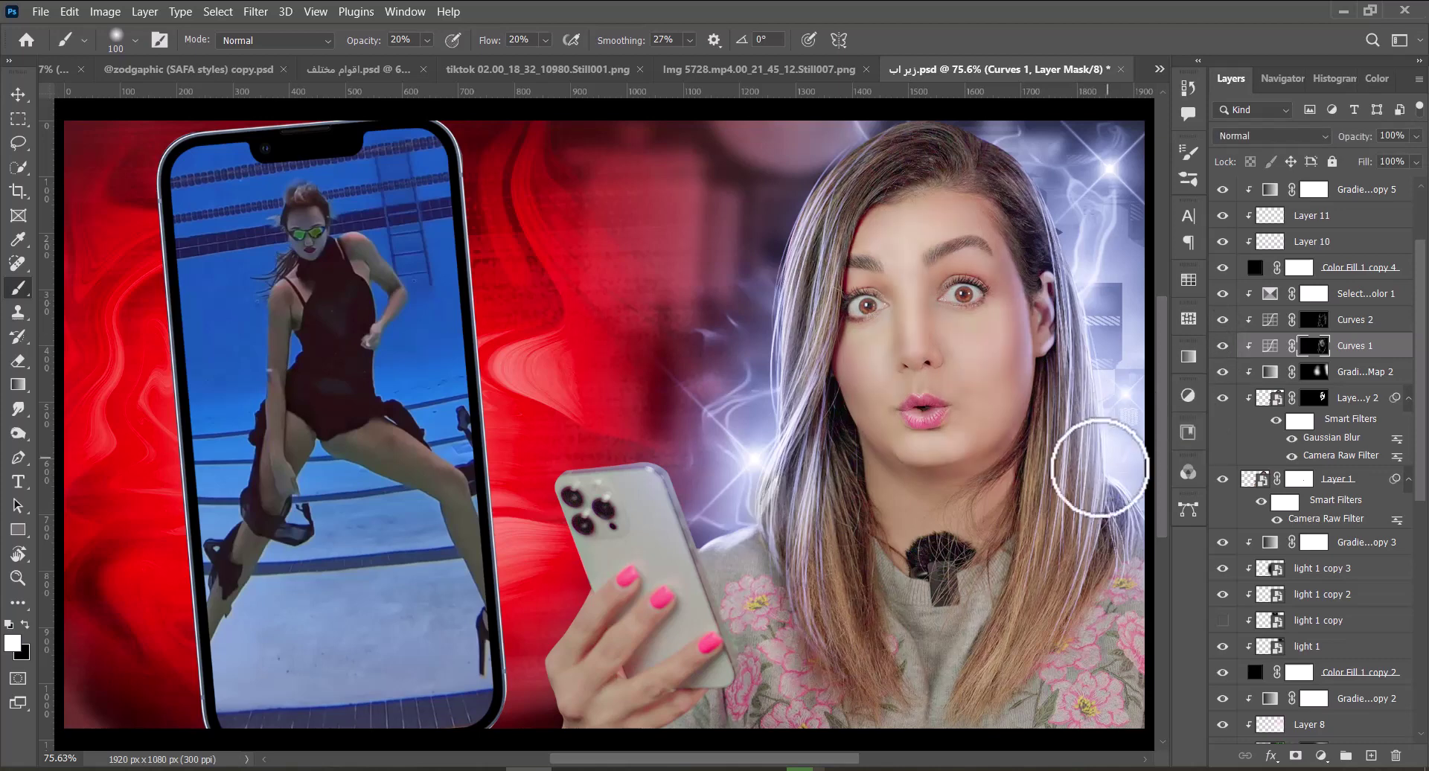
{"action": "key", "text": "ctrl+s"}
{"action": "key", "text": "v"}
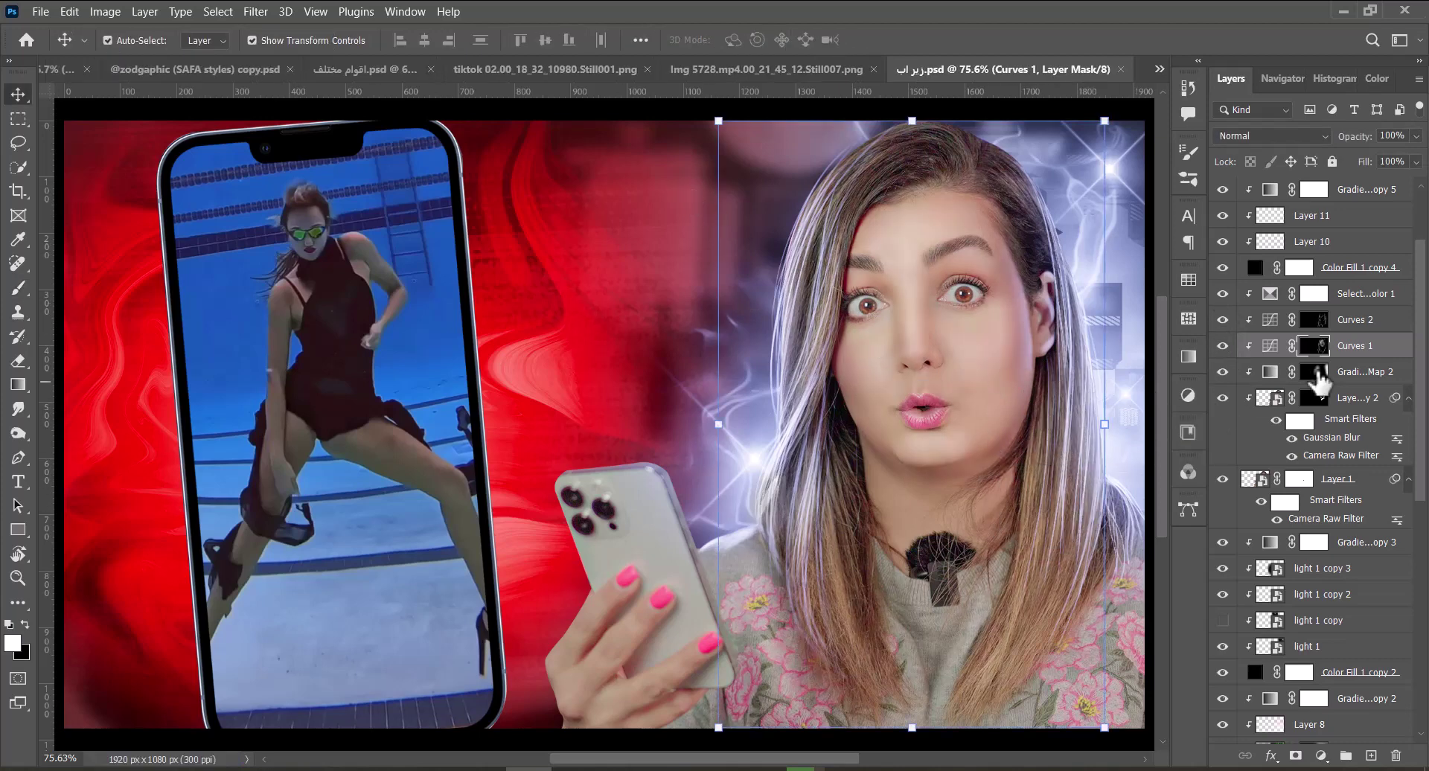
Add a clipped Hue/Saturation adjustment above Curves 2 with strongly lowered Saturation and Lightness, and invert its mask to black.
{"action": "left_click", "coordinate": [1351, 328]}
{"action": "left_click", "coordinate": [1321, 756]}
{"action": "left_click", "coordinate": [1314, 582]}
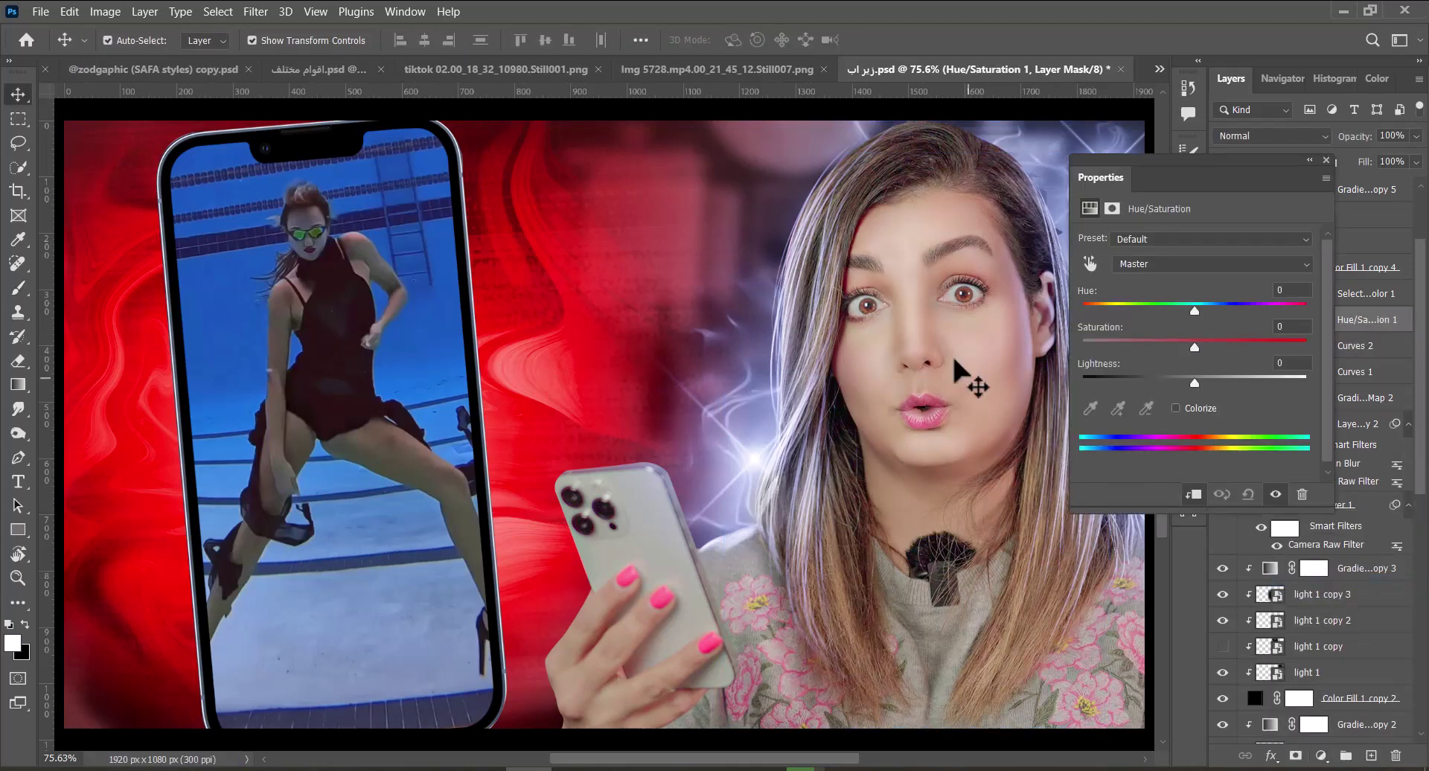
{"action": "left_click", "coordinate": [1100, 348]}
{"action": "left_click_drag", "start_coordinate": [1143, 383], "coordinate": [1128, 382]}
{"action": "left_click_drag", "start_coordinate": [1097, 348], "coordinate": [1072, 348]}
{"action": "left_click", "coordinate": [1325, 160]}
{"action": "key", "text": "ctrl+i"}
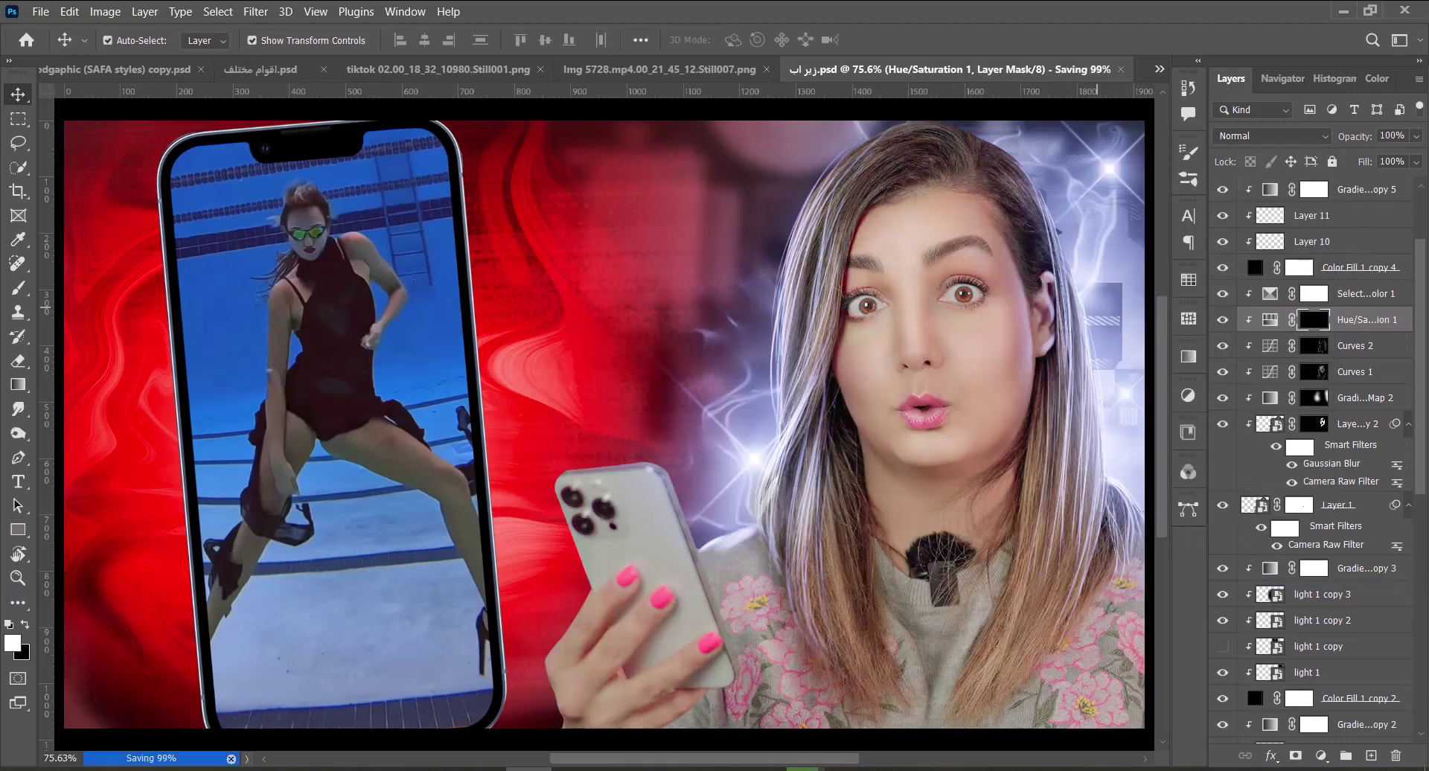
Darken the woman's hand on the Hue/Saturation mask in white with a large soft brush from 100 px upward.
{"action": "key", "text": "b"}
{"action": "scroll", "coordinate": [543, 632], "scroll_direction": "down", "scroll_amount": 3}
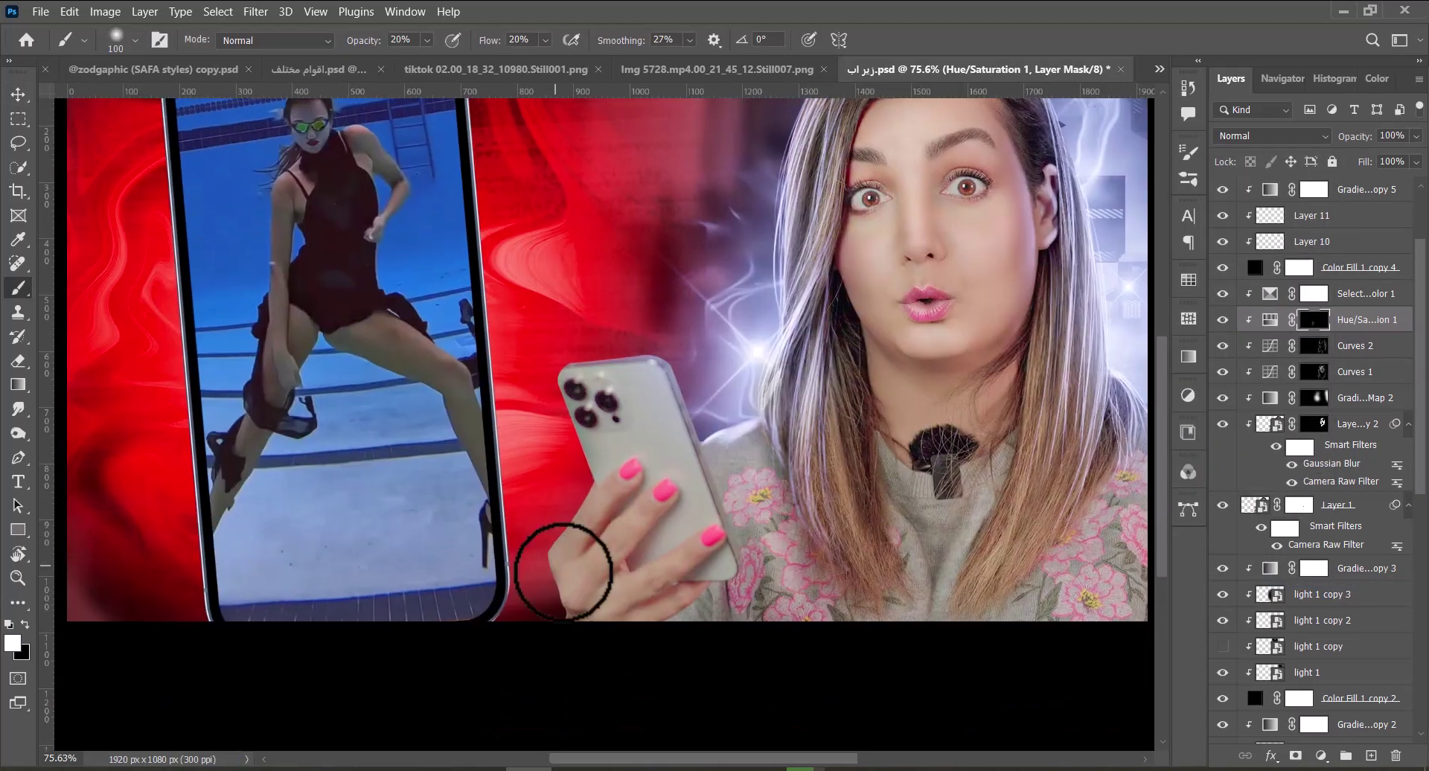
{"action": "key", "text": "bracketright"}
{"action": "key", "text": "bracketright"}
{"action": "key", "text": "bracketright"}
{"action": "key", "text": "bracketright"}
{"action": "key", "text": "bracketright"}
{"action": "key", "text": "bracketright"}
{"action": "key", "text": "bracketright"}
{"action": "key", "text": "bracketright"}
{"action": "key", "text": "bracketleft"}
{"action": "key", "text": "bracketleft"}
{"action": "key", "text": "bracketleft"}
{"action": "key", "text": "bracketleft"}
{"action": "key", "text": "bracketleft"}
{"action": "key", "text": "bracketleft"}
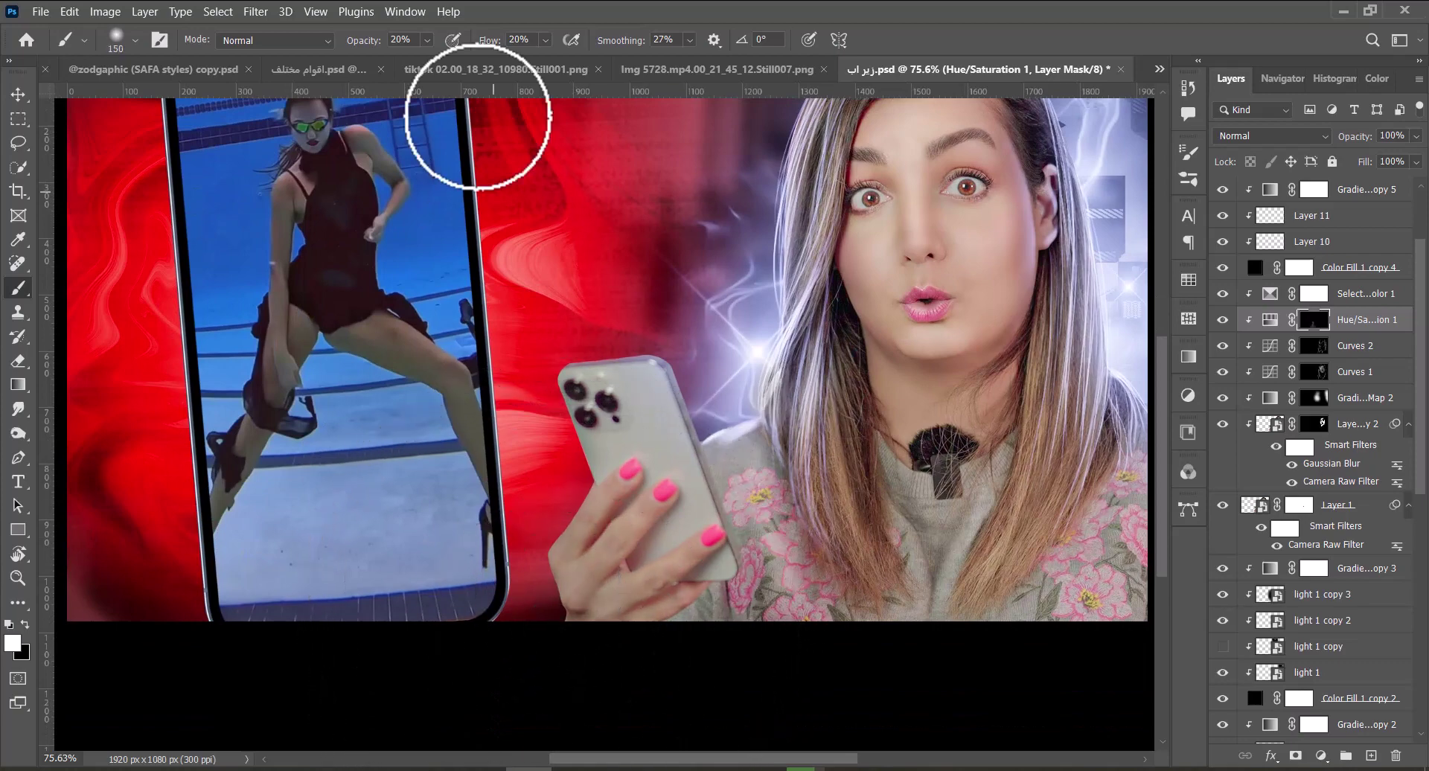
Raise the flow to 34%, darken the hand and finger shadows on the Hue/Saturation mask at 15 to 175 px, and save.
{"action": "key", "text": "shift+3"}
{"action": "key", "text": "shift+4"}
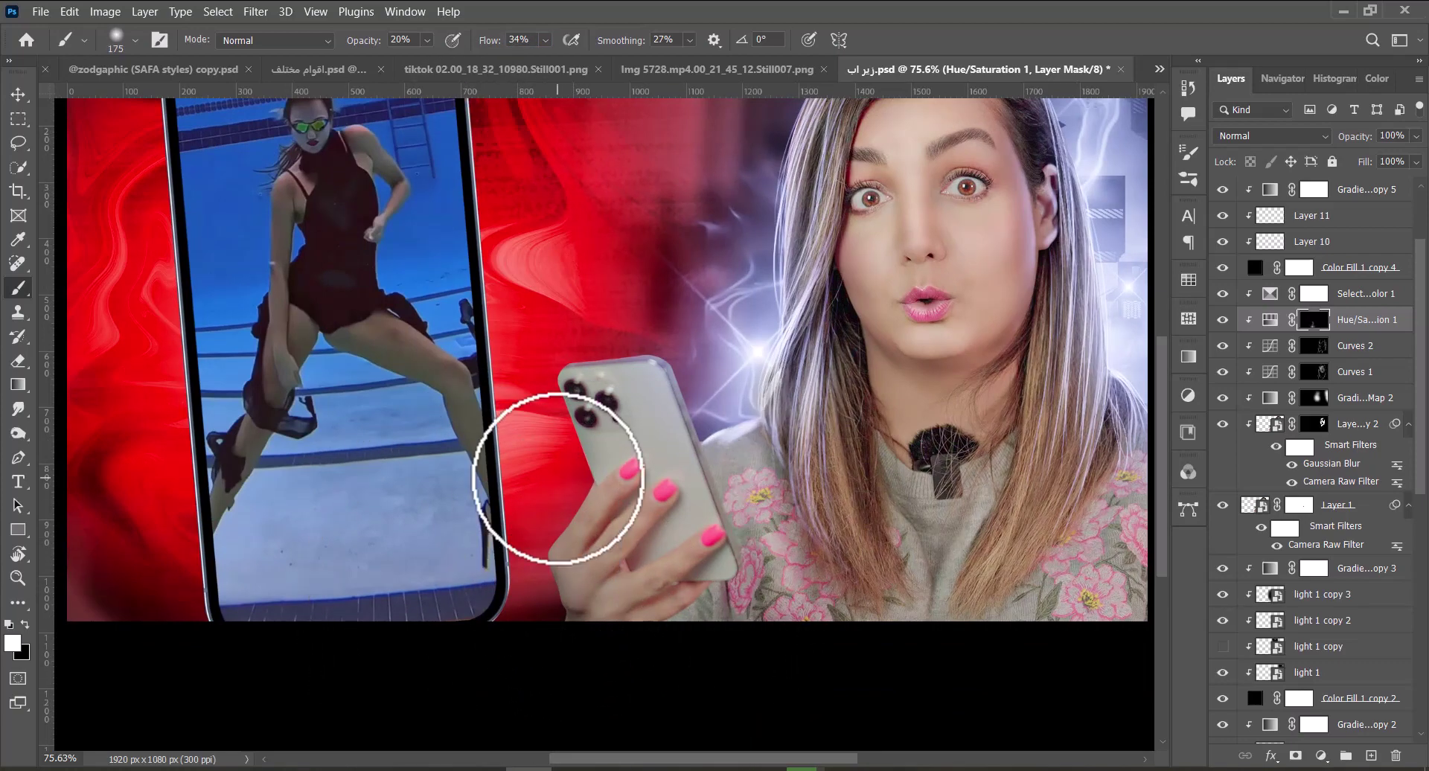
{"action": "key", "text": "bracketleft"}
{"action": "key", "text": "bracketleft"}
{"action": "key", "text": "bracketleft"}
{"action": "key", "text": "bracketleft"}
{"action": "key", "text": "bracketleft"}
{"action": "key", "text": "bracketleft"}
{"action": "key", "text": "bracketleft"}
{"action": "key", "text": "bracketleft"}
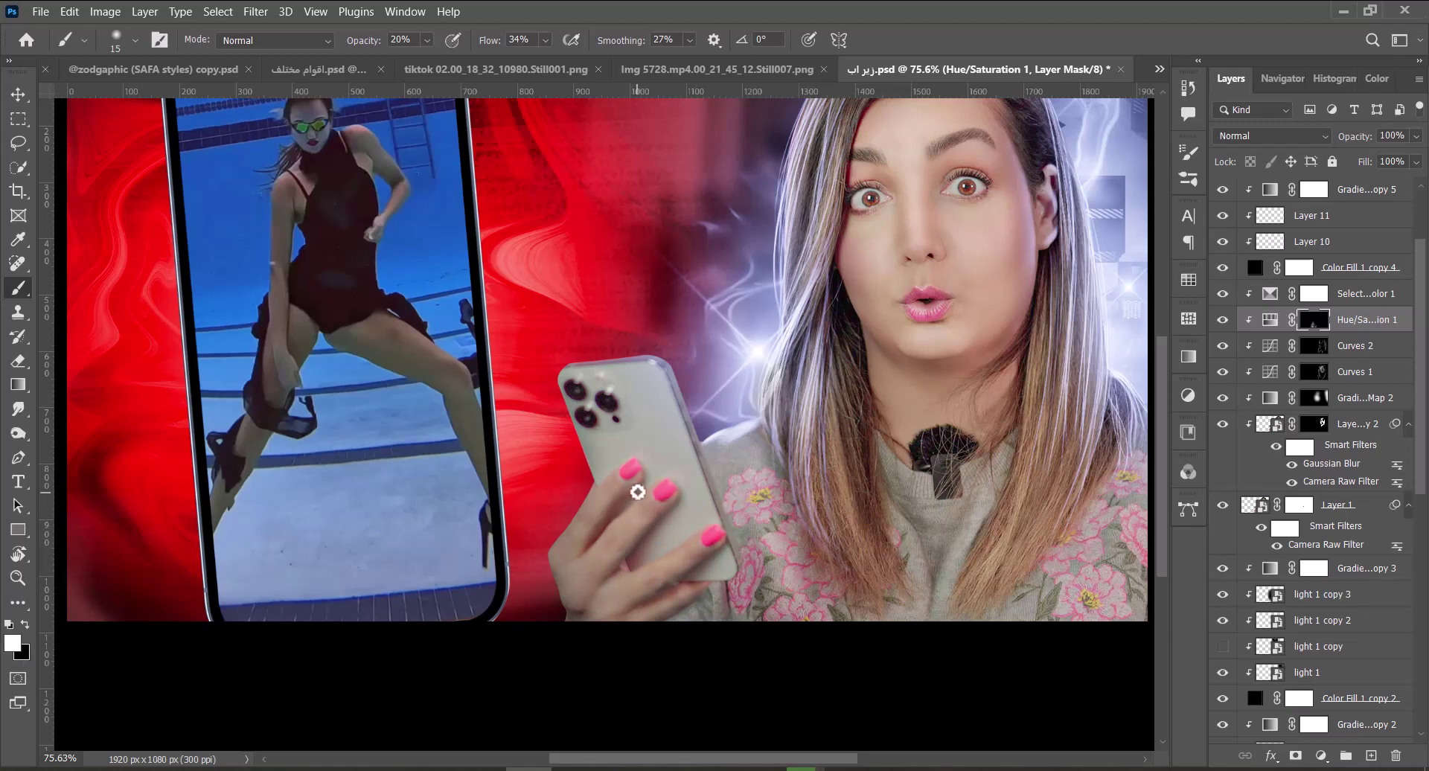
{"action": "key", "text": "x"}
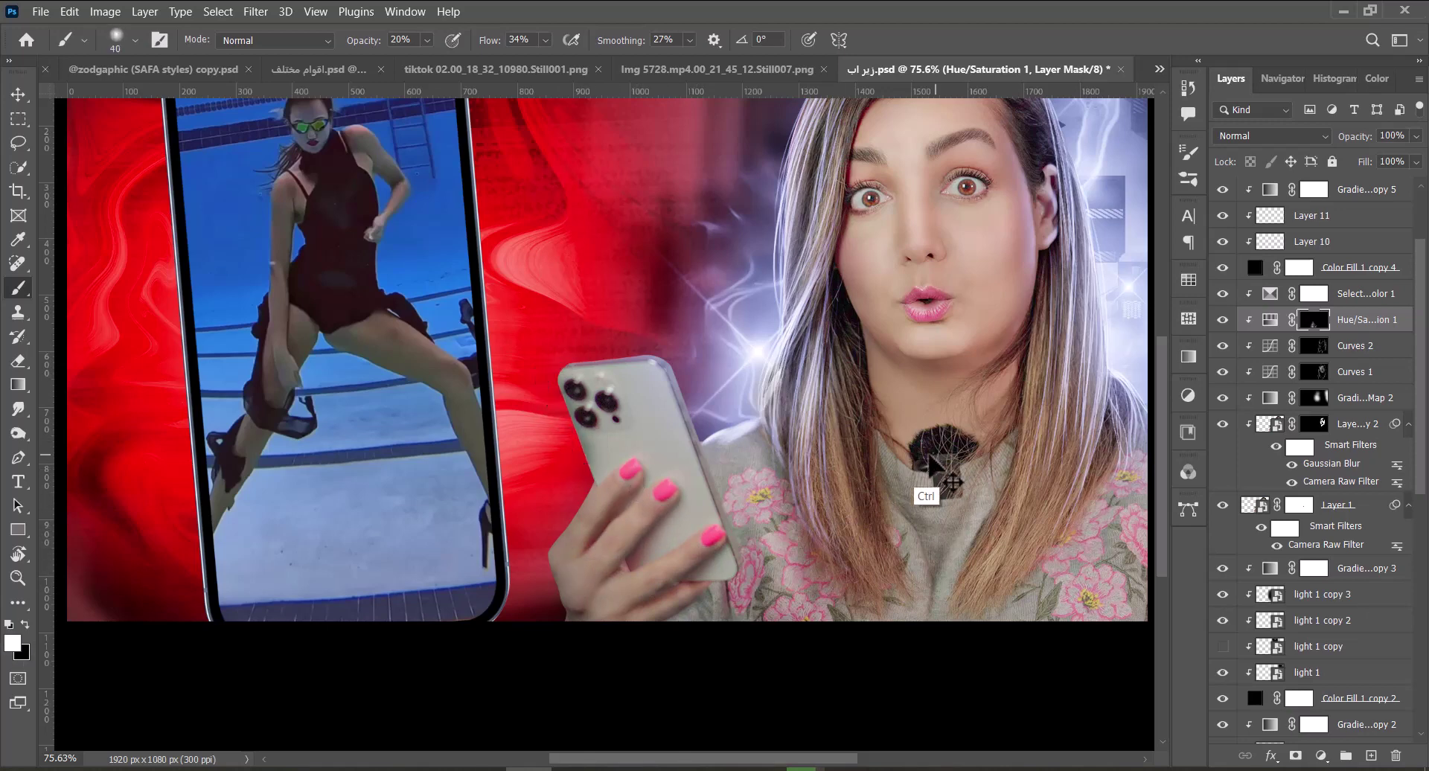
{"action": "key", "text": "ctrl+s"}
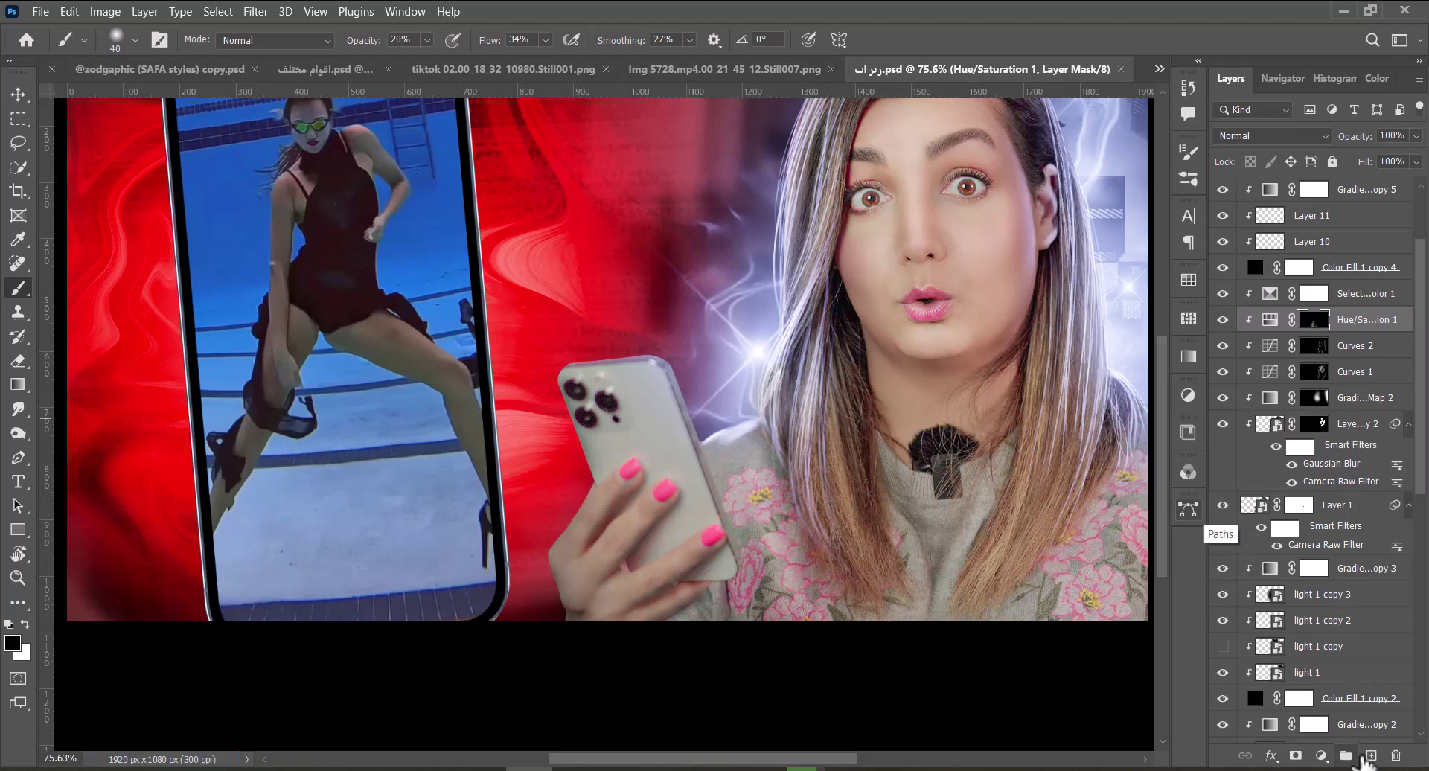
Add a clipped layer above Hue/Saturation 1 in Overlay mode, with the Soft Round brush and red as the foreground colour.
{"action": "key", "text": "ctrl+shift+alt+n"}
{"action": "right_click", "coordinate": [815, 508]}
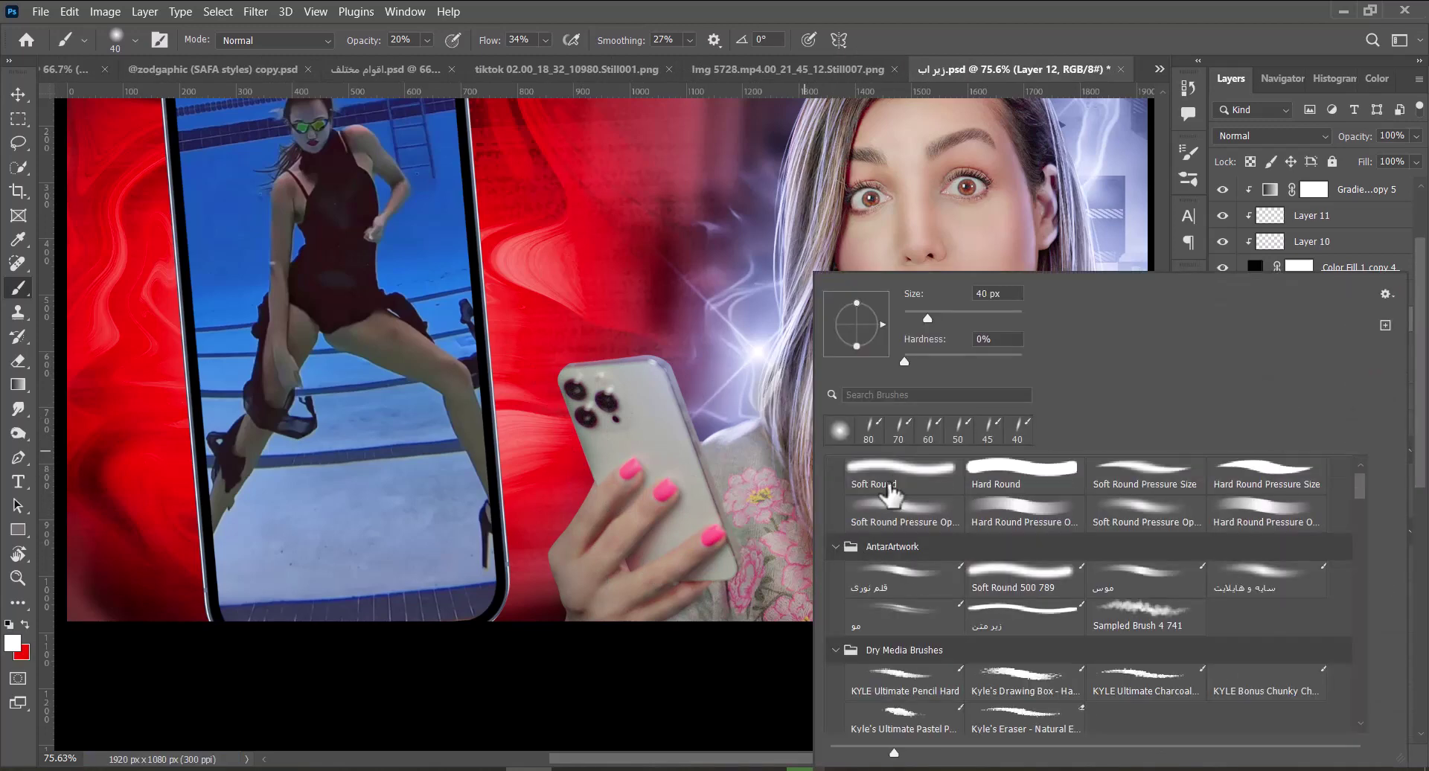
{"action": "double_click", "coordinate": [886, 492]}
{"action": "left_click", "coordinate": [27, 626]}
{"action": "left_click", "coordinate": [1269, 135]}
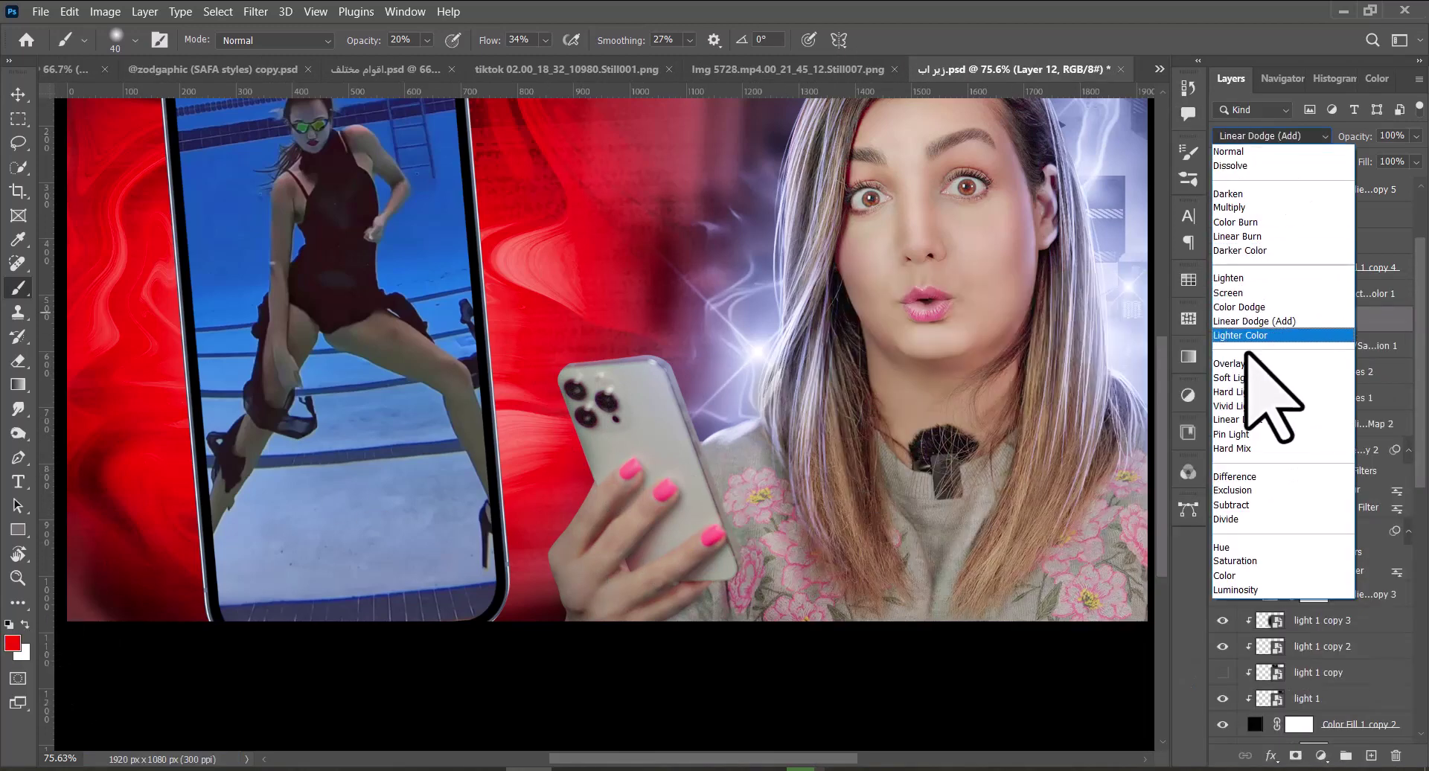
{"action": "left_click", "coordinate": [1258, 350]}
Paint a soft red glow over the back of the hand and fingers on the Overlay layer at 30 to 250 px.
{"action": "key", "text": "bracketright"}
{"action": "key", "text": "bracketright"}
{"action": "key", "text": "bracketright"}
{"action": "key", "text": "bracketright"}
{"action": "key", "text": "bracketright"}
{"action": "key", "text": "bracketright"}
{"action": "key", "text": "bracketright"}
{"action": "key", "text": "bracketright"}
{"action": "key", "text": "bracketright"}
{"action": "key", "text": "bracketright"}
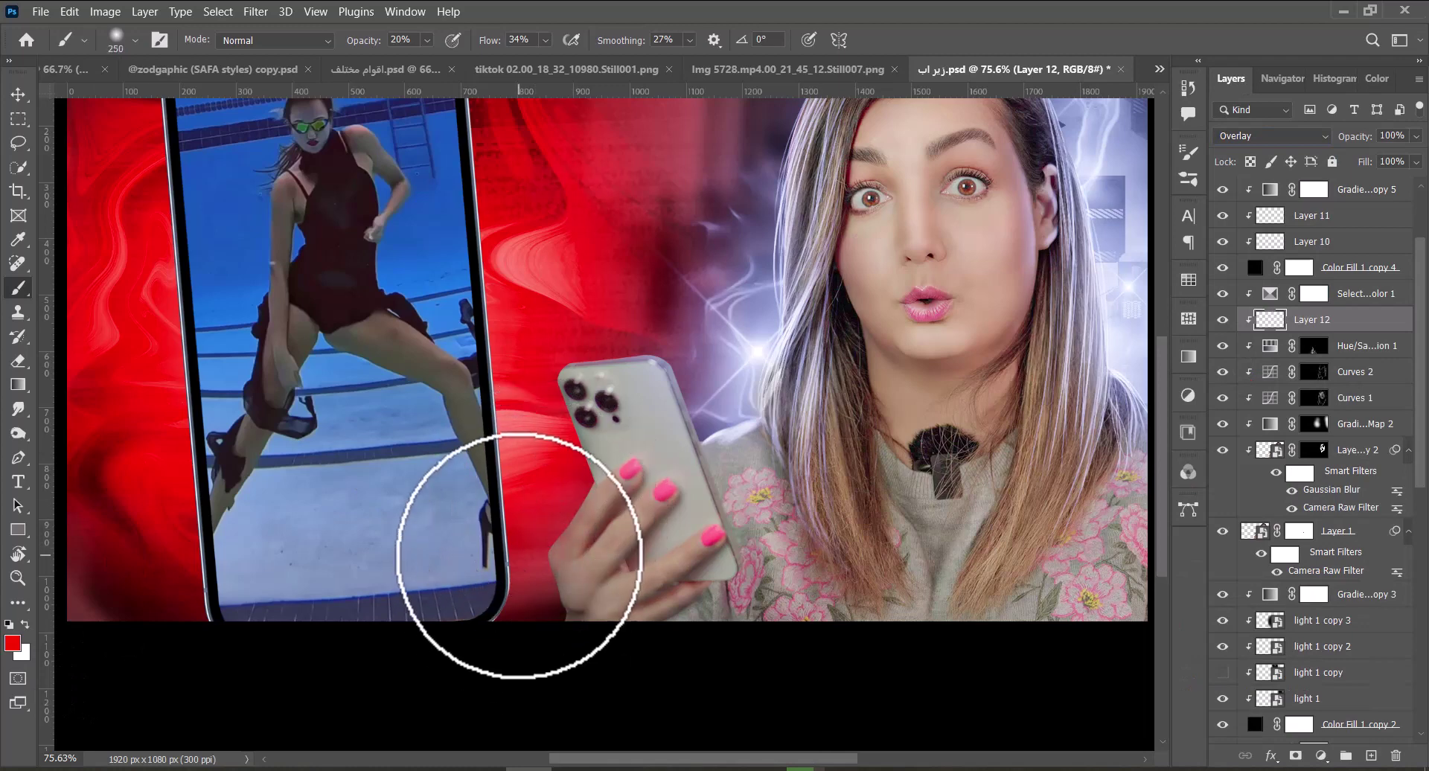
{"action": "key", "text": "bracketleft"}
{"action": "key", "text": "bracketleft"}
{"action": "key", "text": "bracketleft"}
{"action": "key", "text": "bracketleft"}
{"action": "key", "text": "bracketleft"}
{"action": "key", "text": "bracketleft"}
{"action": "key", "text": "bracketleft"}
{"action": "key", "text": "bracketleft"}
{"action": "key", "text": "bracketleft"}
{"action": "key", "text": "bracketleft"}
{"action": "key", "text": "bracketleft"}
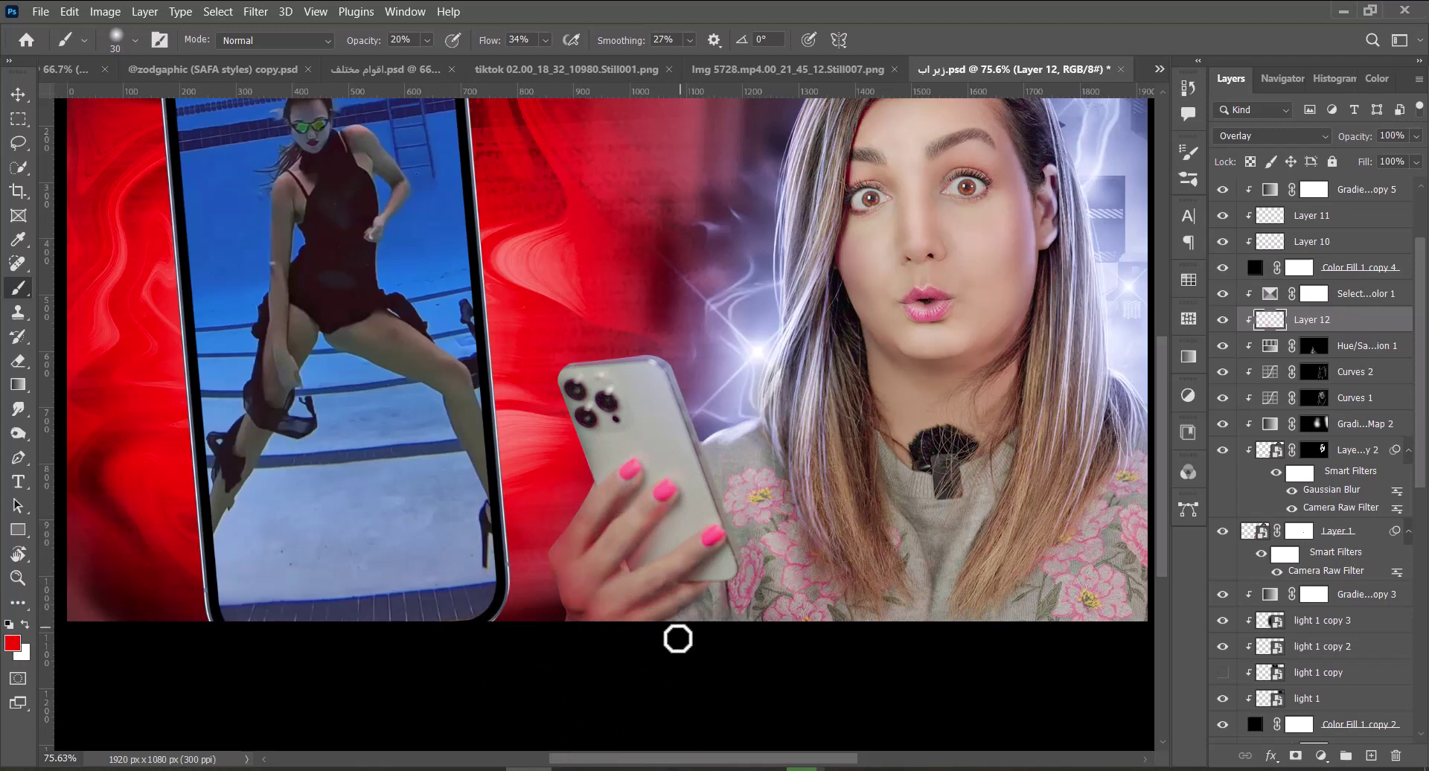
Add another clipped layer above the red Overlay layer, enlarge the soft red brush to 125 px for the hand, and check the foreground colour.
{"action": "left_click", "coordinate": [1371, 755]}
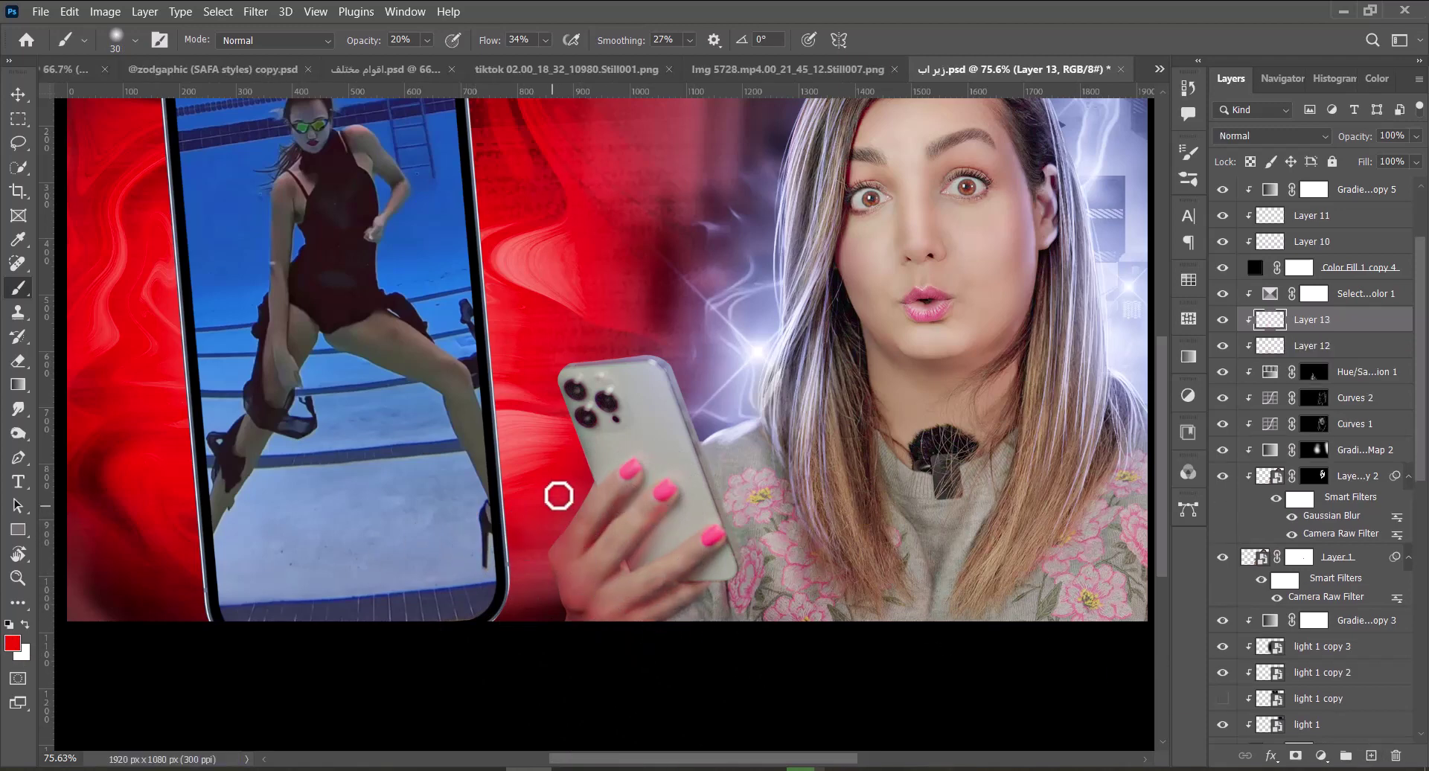
{"action": "key", "text": "bracketright"}
{"action": "key", "text": "bracketright"}
{"action": "key", "text": "bracketright"}
{"action": "key", "text": "bracketright"}
{"action": "key", "text": "bracketright"}
{"action": "key", "text": "bracketright"}
{"action": "key", "text": "bracketright"}
{"action": "key", "text": "bracketright"}
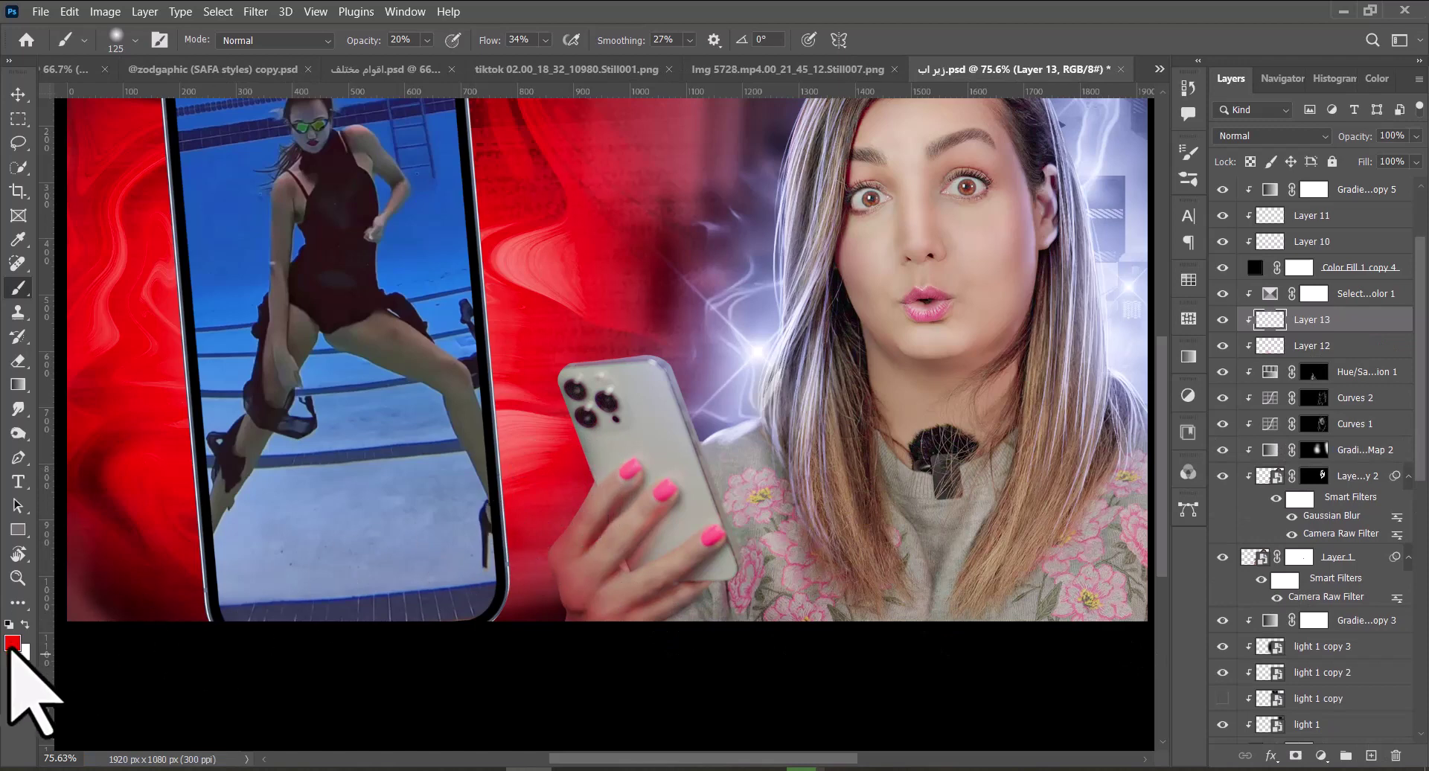
{"action": "left_click", "coordinate": [11, 643]}
{"action": "left_click", "coordinate": [915, 137]}
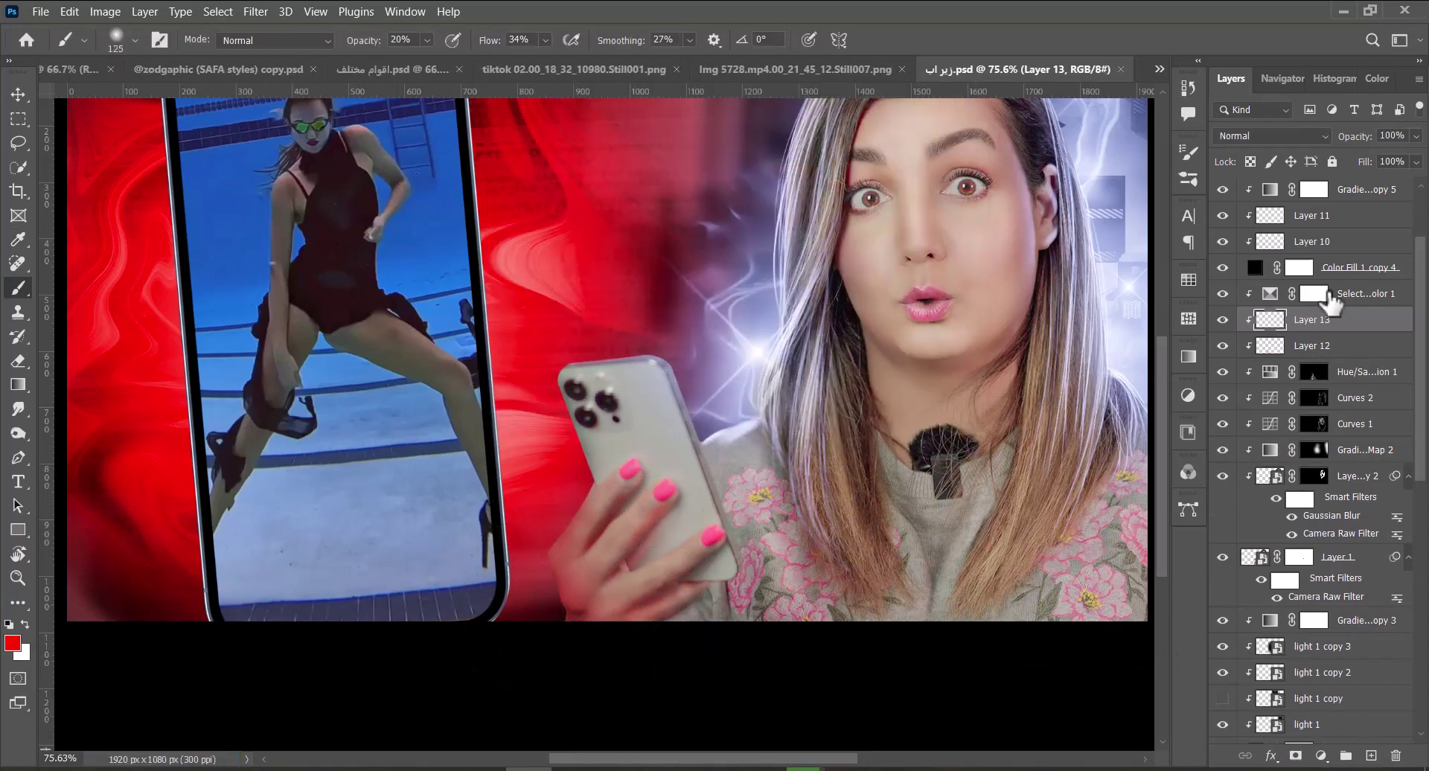
Add a layer above Selective Color 1 with a thin 75° brush at 75% opacity and 45% flow in a darker red.
{"action": "left_click", "coordinate": [1340, 294]}
{"action": "left_click", "coordinate": [1371, 756]}
{"action": "right_click", "coordinate": [1107, 596]}
{"action": "double_click", "coordinate": [847, 525]}
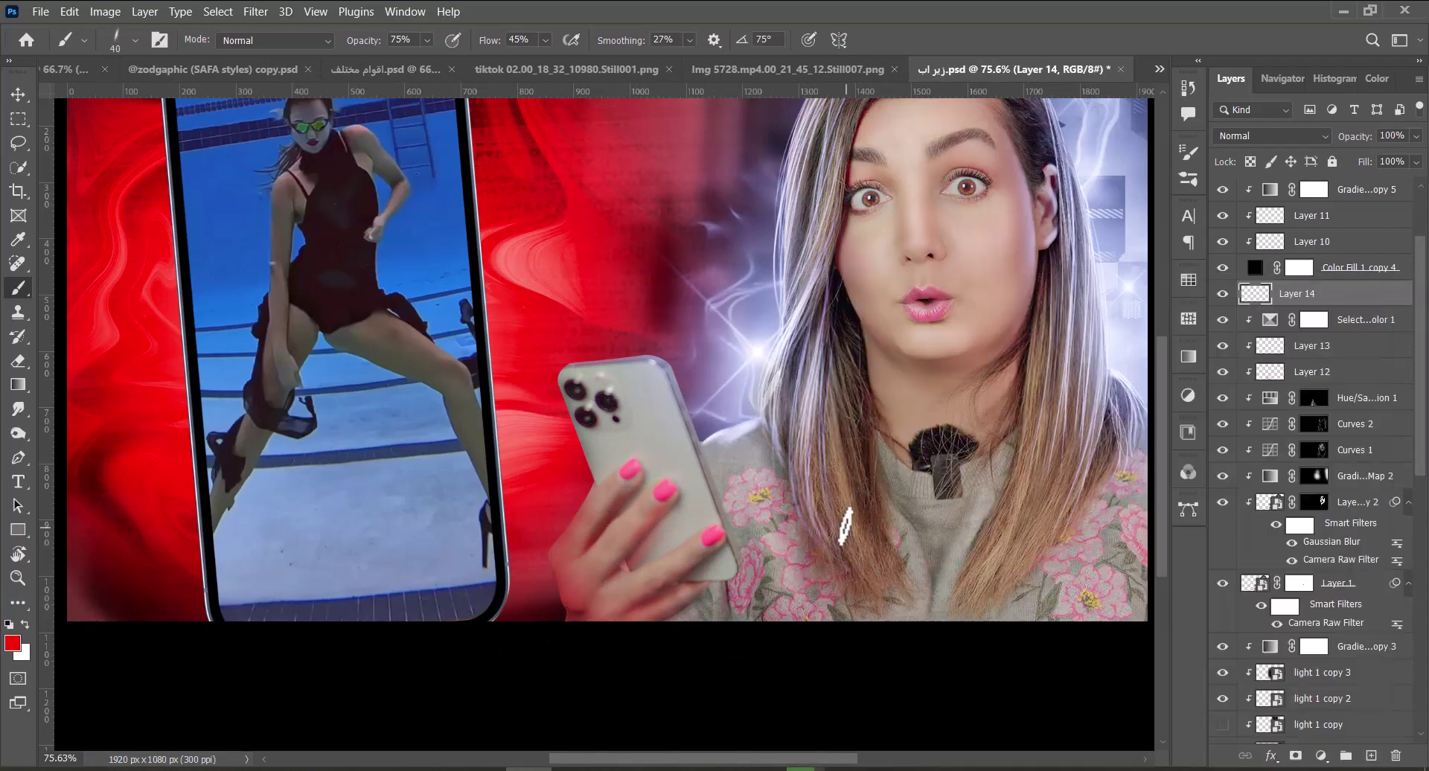
{"action": "left_click", "coordinate": [12, 643]}
{"action": "left_click_drag", "start_coordinate": [716, 169], "coordinate": [818, 175]}
{"action": "left_click", "coordinate": [904, 143]}
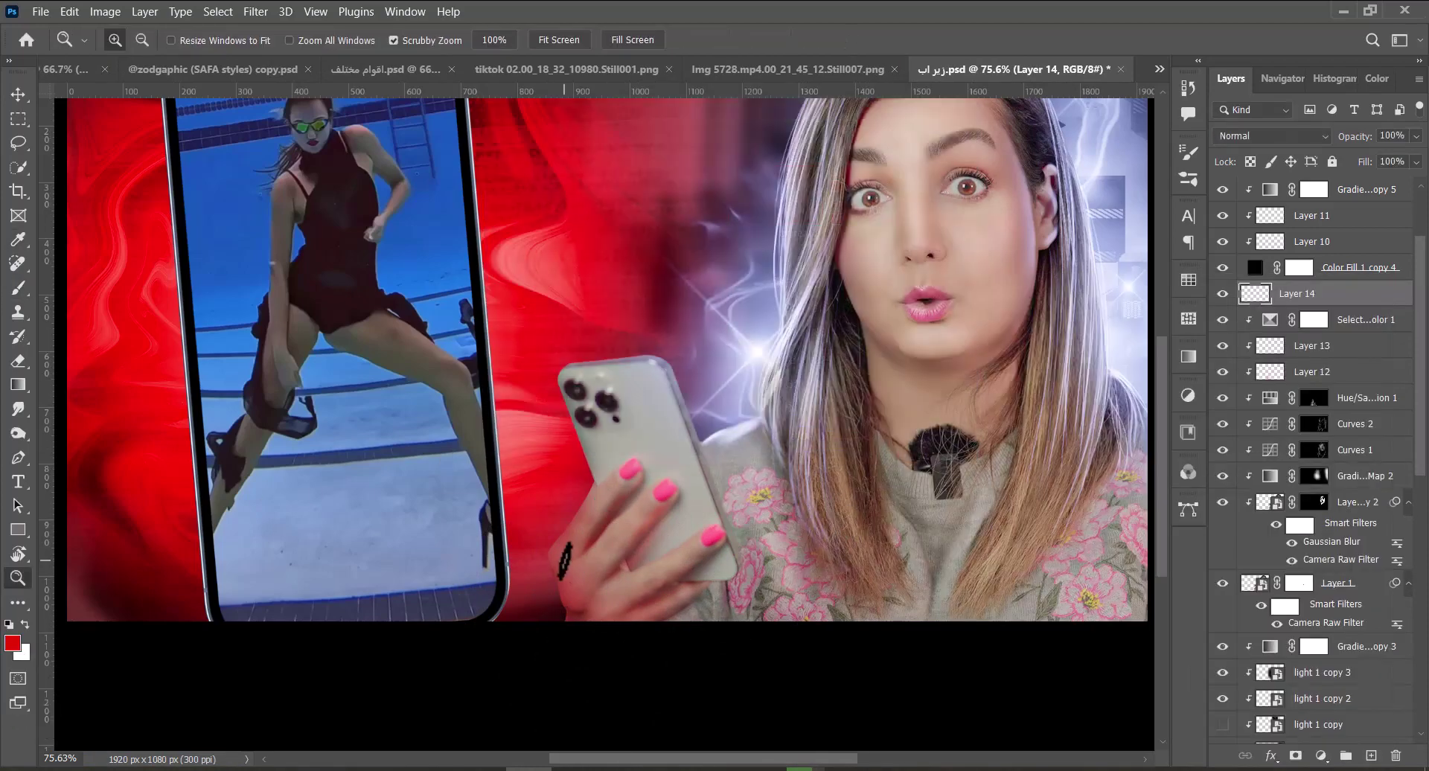
Paint a red rim light along the wrist and the outer edge of the hand with the angled brush at 20 to 30 px.
{"action": "double_click", "coordinate": [569, 559], "text": "ctrl"}
{"action": "left_click", "coordinate": [651, 593], "text": "ctrl"}
{"action": "mouse_move", "coordinate": [584, 663]}
{"action": "left_mouse_down"}
{"action": "mouse_move", "coordinate": [655, 560]}
{"action": "mouse_move", "coordinate": [635, 663]}
{"action": "left_mouse_up"}
{"action": "key", "text": "b"}
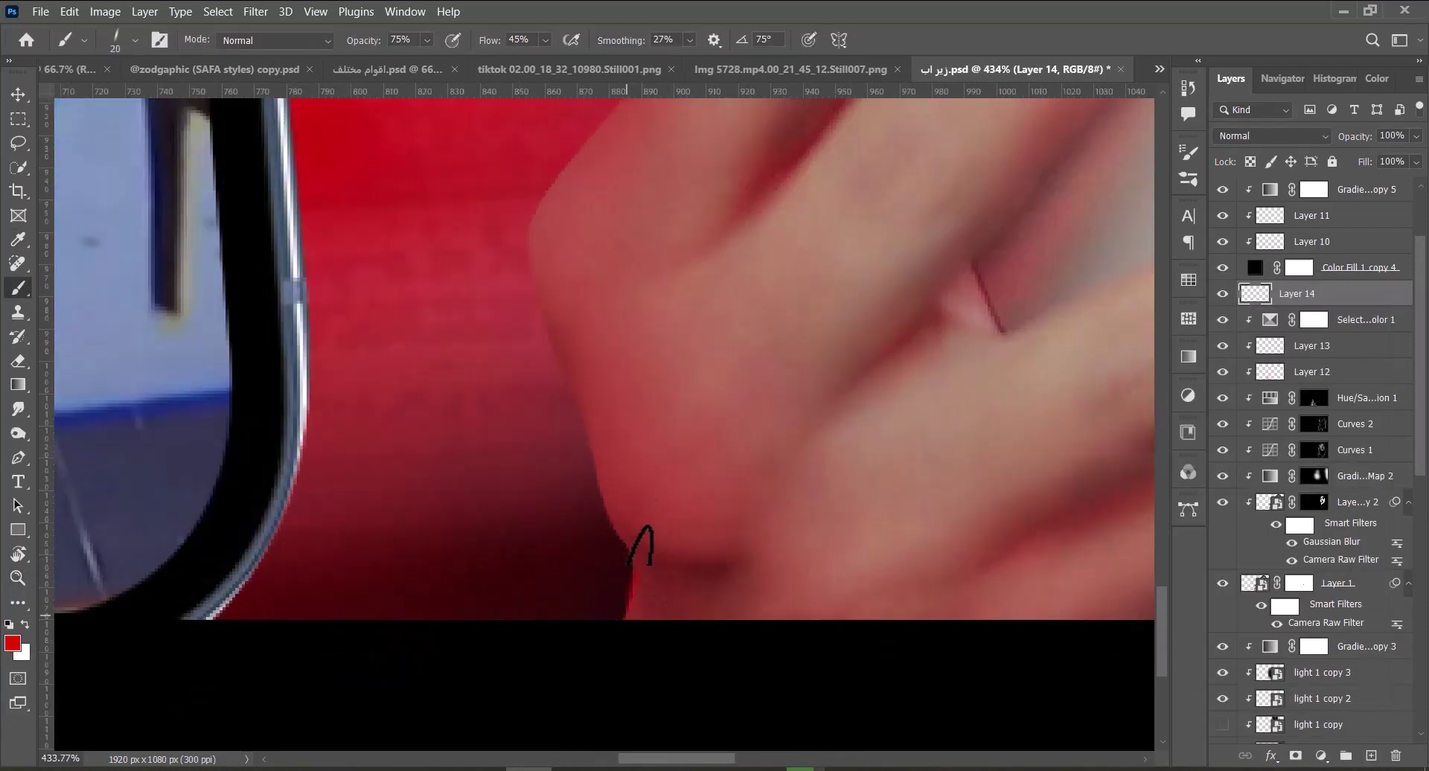
{"action": "key", "text": "r"}
{"action": "left_click_drag", "start_coordinate": [700, 405], "coordinate": [689, 472]}
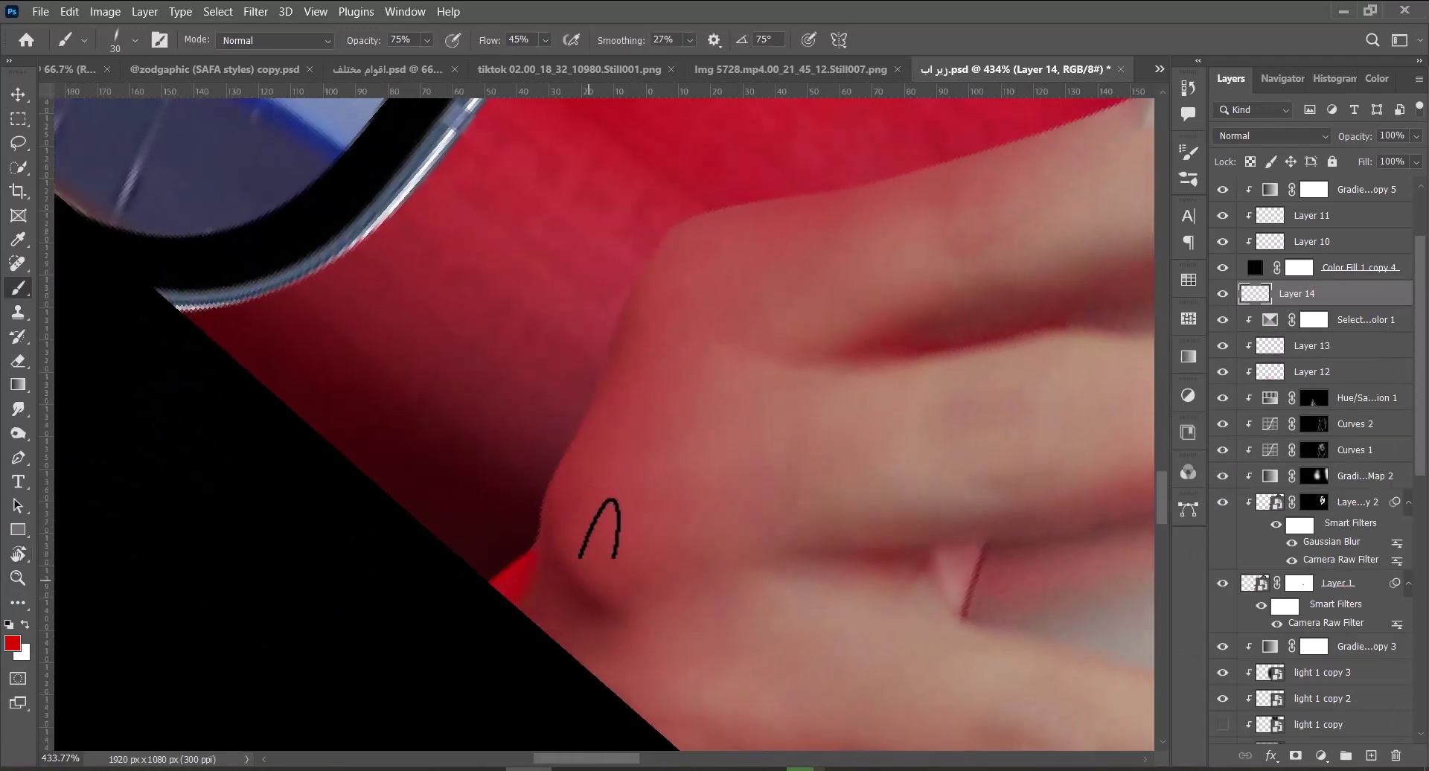
{"action": "key", "text": "r"}
{"action": "mouse_move", "coordinate": [641, 543]}
{"action": "left_mouse_down"}
{"action": "mouse_move", "coordinate": [743, 329]}
{"action": "mouse_move", "coordinate": [587, 472]}
{"action": "left_mouse_up"}
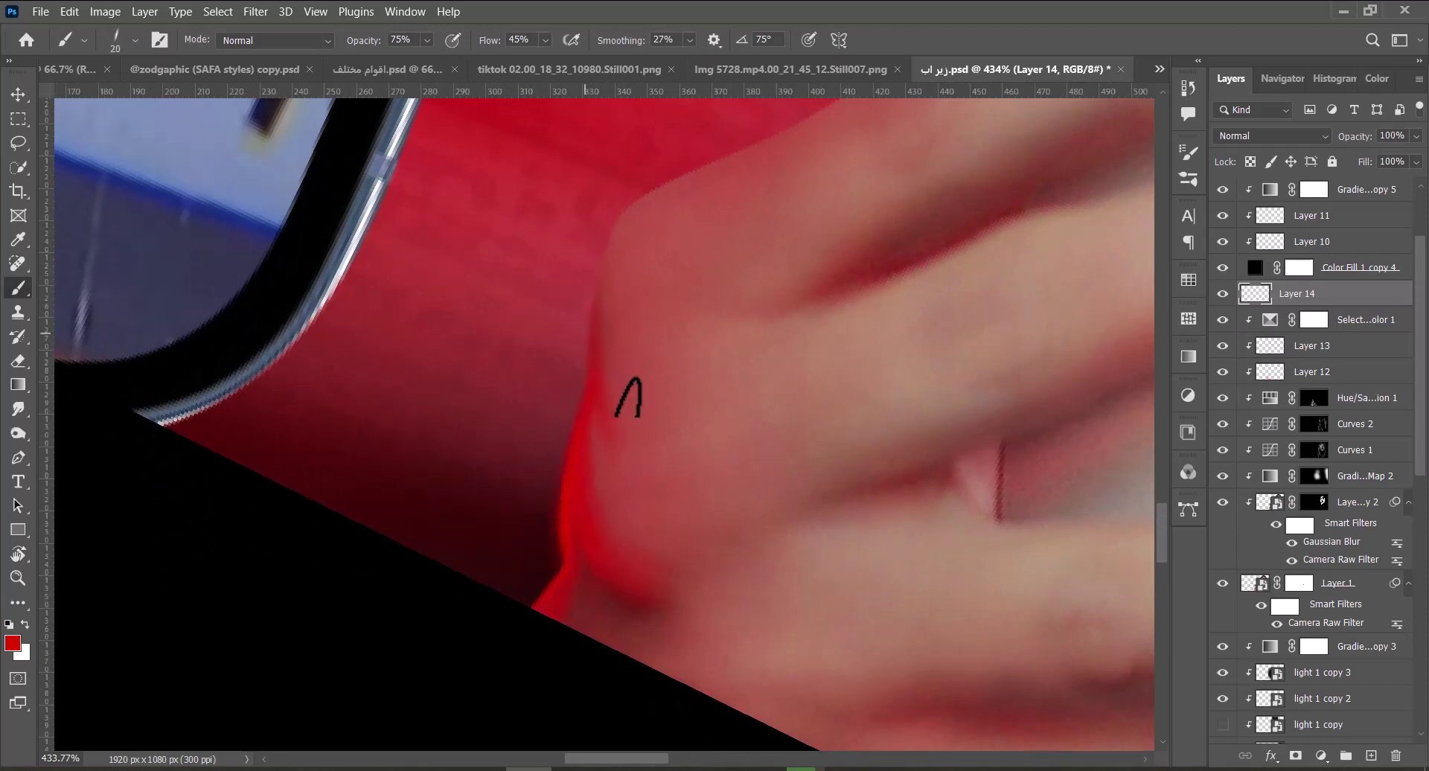
{"action": "key", "text": "bracketleft"}
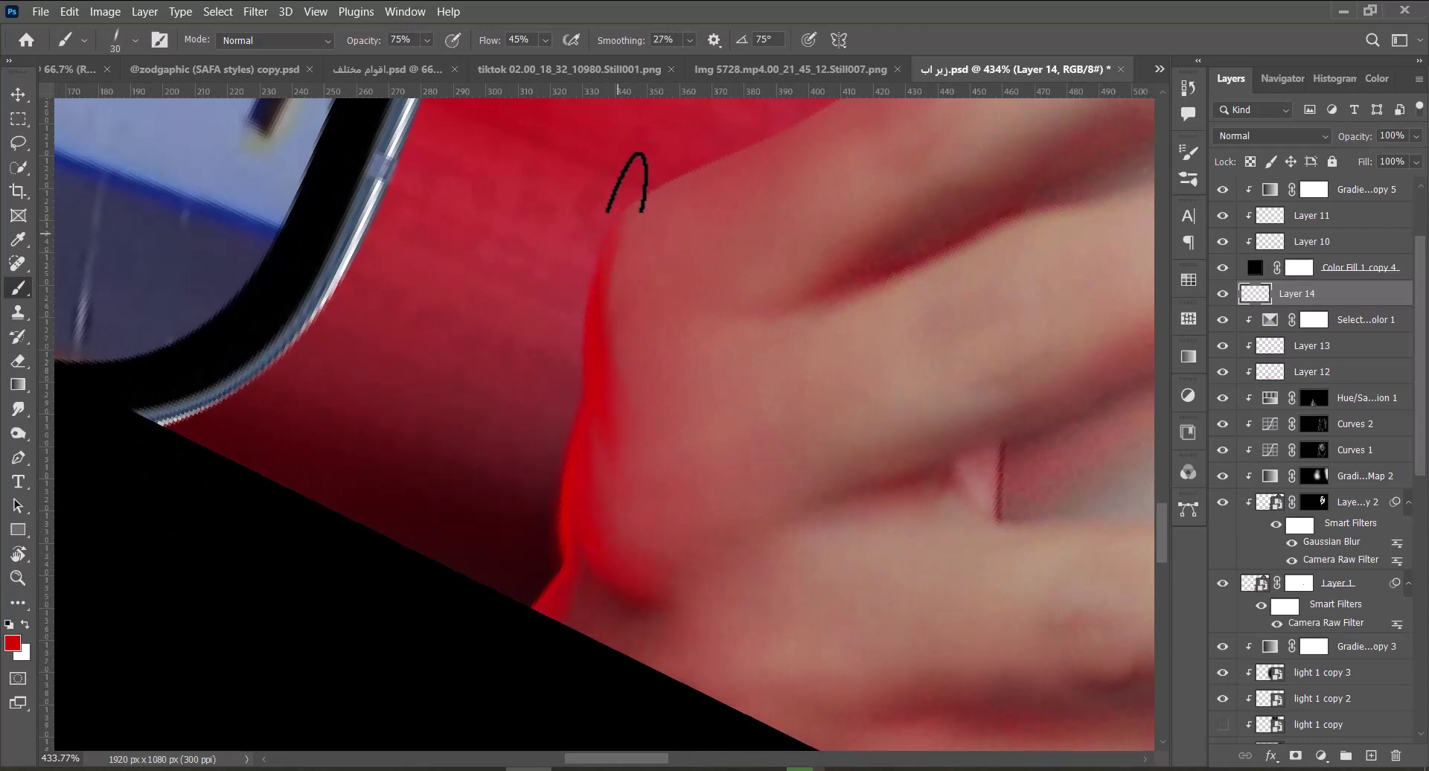
Paint red rim light along the edges of the little and ring fingers with the angled brush at 30 to 35 px.
{"action": "key", "text": "z"}
{"action": "left_click_drag", "start_coordinate": [737, 399], "coordinate": [528, 335]}
{"action": "key", "text": "space"}
{"action": "left_click_drag", "start_coordinate": [848, 480], "coordinate": [819, 421]}
{"action": "key", "text": "z"}
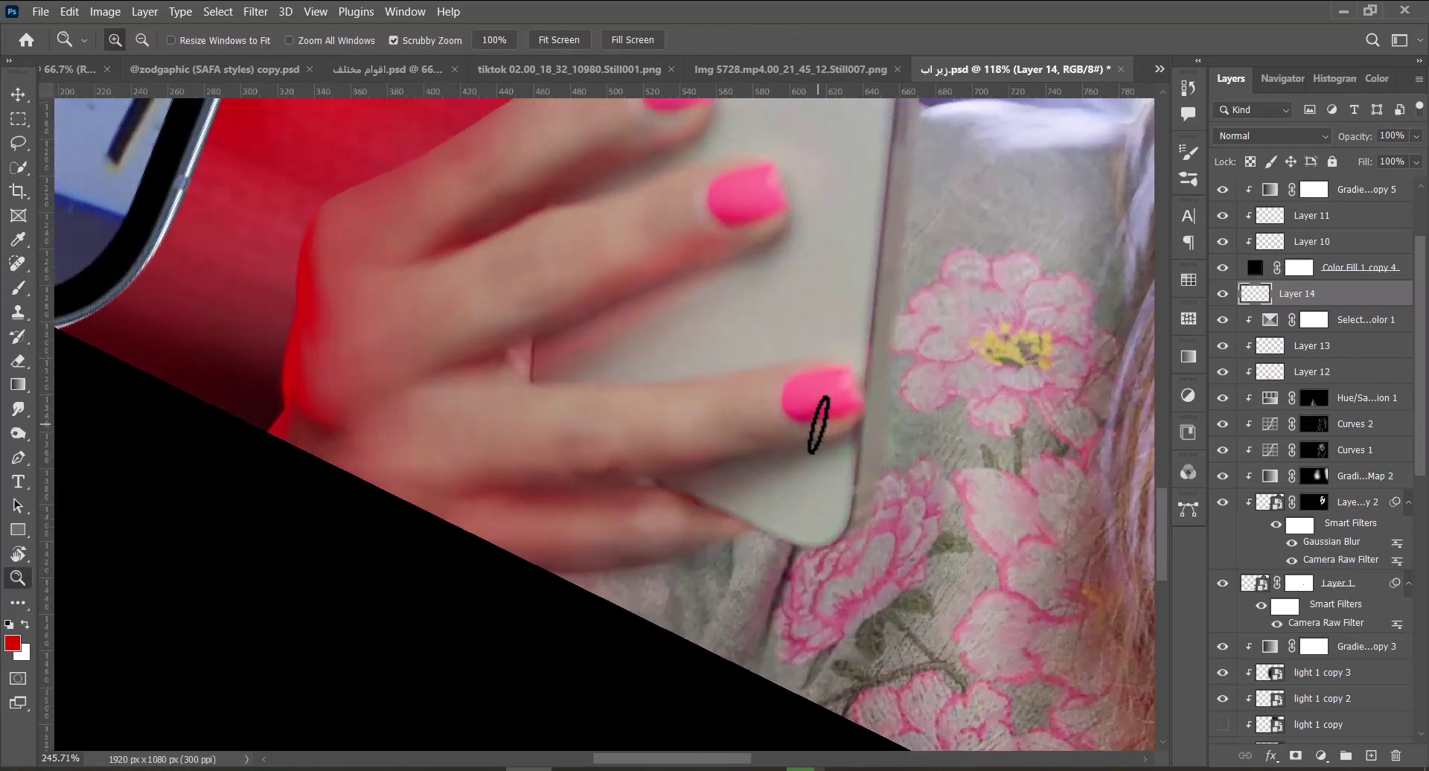
{"action": "key", "text": "r"}
{"action": "left_click_drag", "start_coordinate": [811, 343], "coordinate": [626, 514]}
{"action": "key", "text": "r"}
{"action": "left_click_drag", "start_coordinate": [594, 328], "coordinate": [628, 332]}
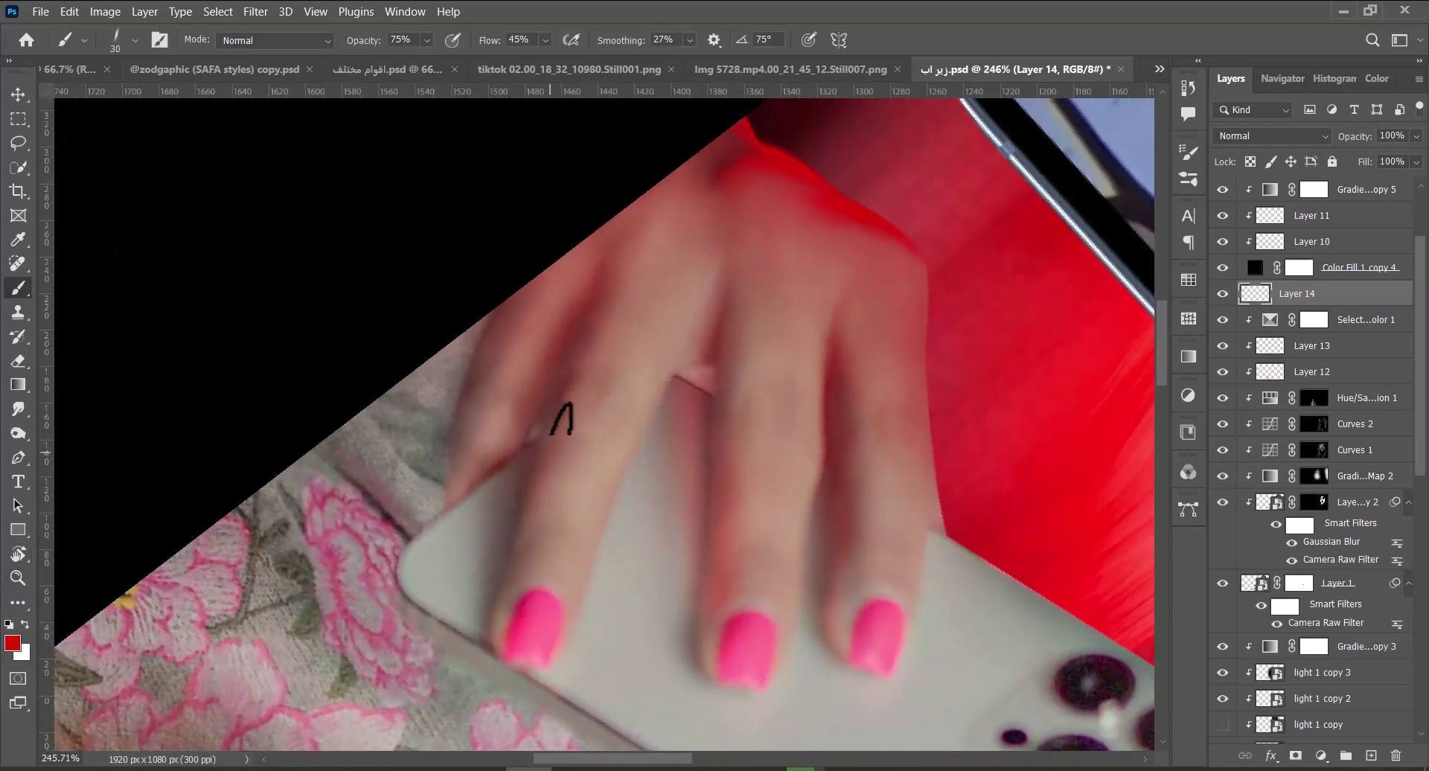
{"action": "key", "text": "r"}
{"action": "left_click_drag", "start_coordinate": [706, 367], "coordinate": [689, 348]}
{"action": "key", "text": "b"}
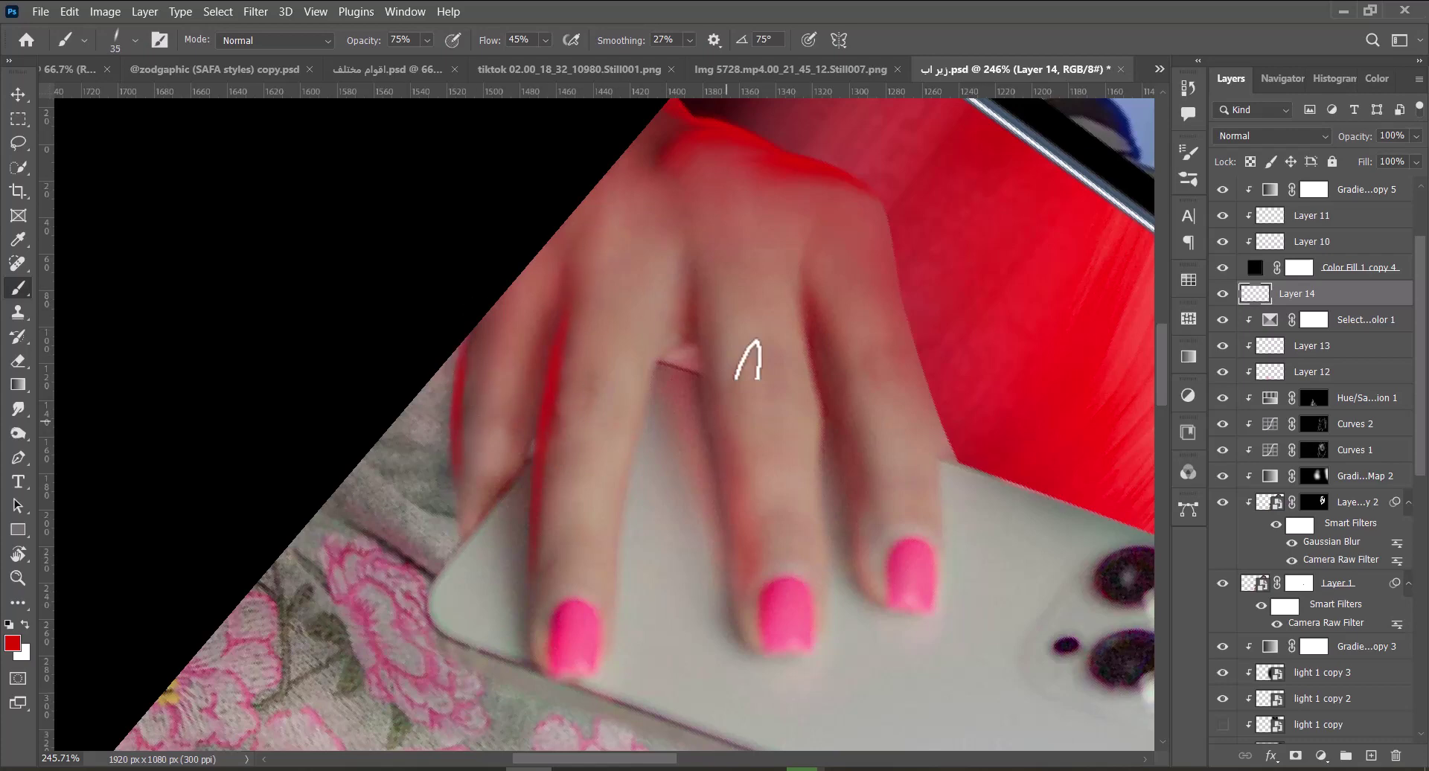
Extend the red rim light along the middle and index fingers and up the hand's outer edge at 40 to 50 px.
{"action": "key", "text": "r"}
{"action": "left_click_drag", "start_coordinate": [783, 320], "coordinate": [766, 387]}
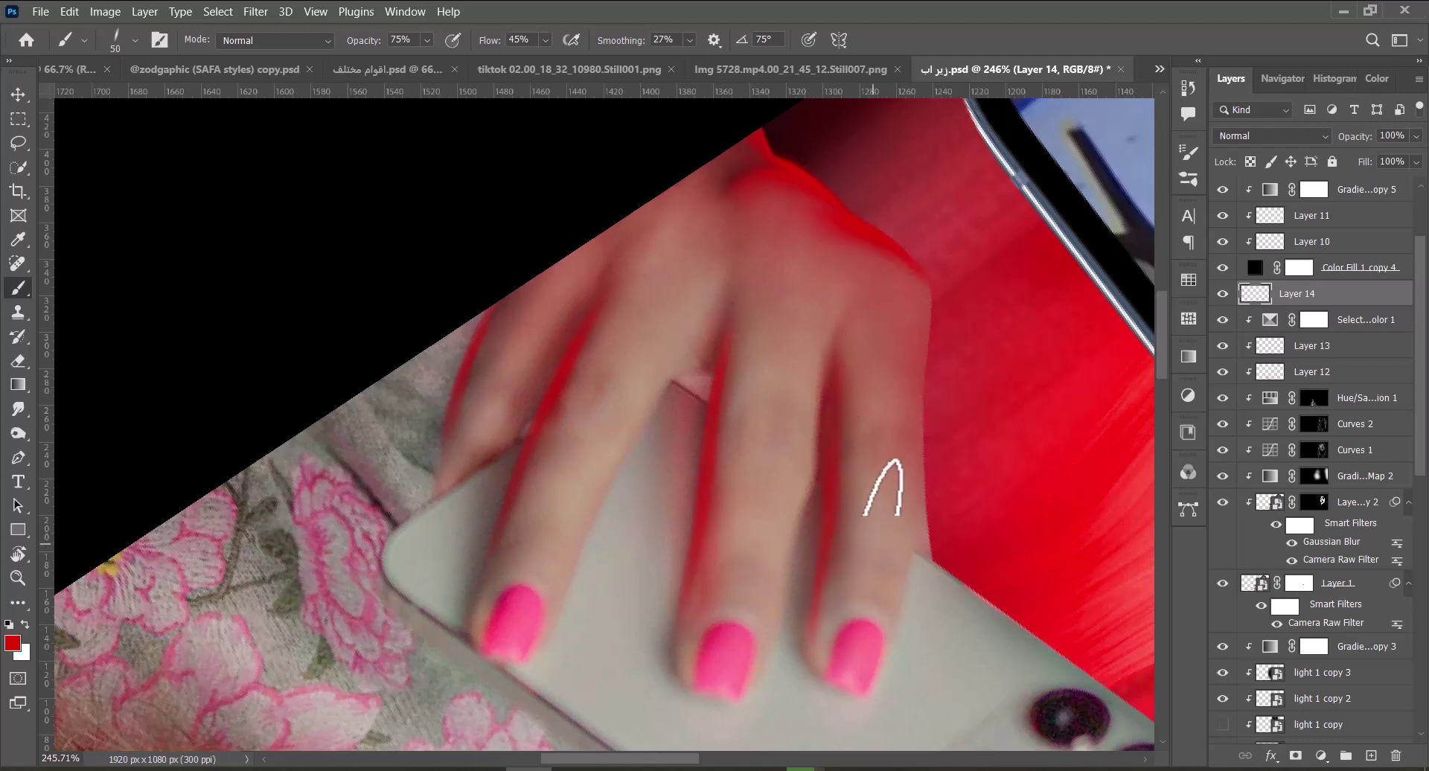
{"action": "key", "text": "r"}
{"action": "mouse_move", "coordinate": [884, 487]}
{"action": "left_mouse_down"}
{"action": "mouse_move", "coordinate": [567, 319]}
{"action": "mouse_move", "coordinate": [695, 574]}
{"action": "mouse_move", "coordinate": [591, 510]}
{"action": "left_mouse_up"}
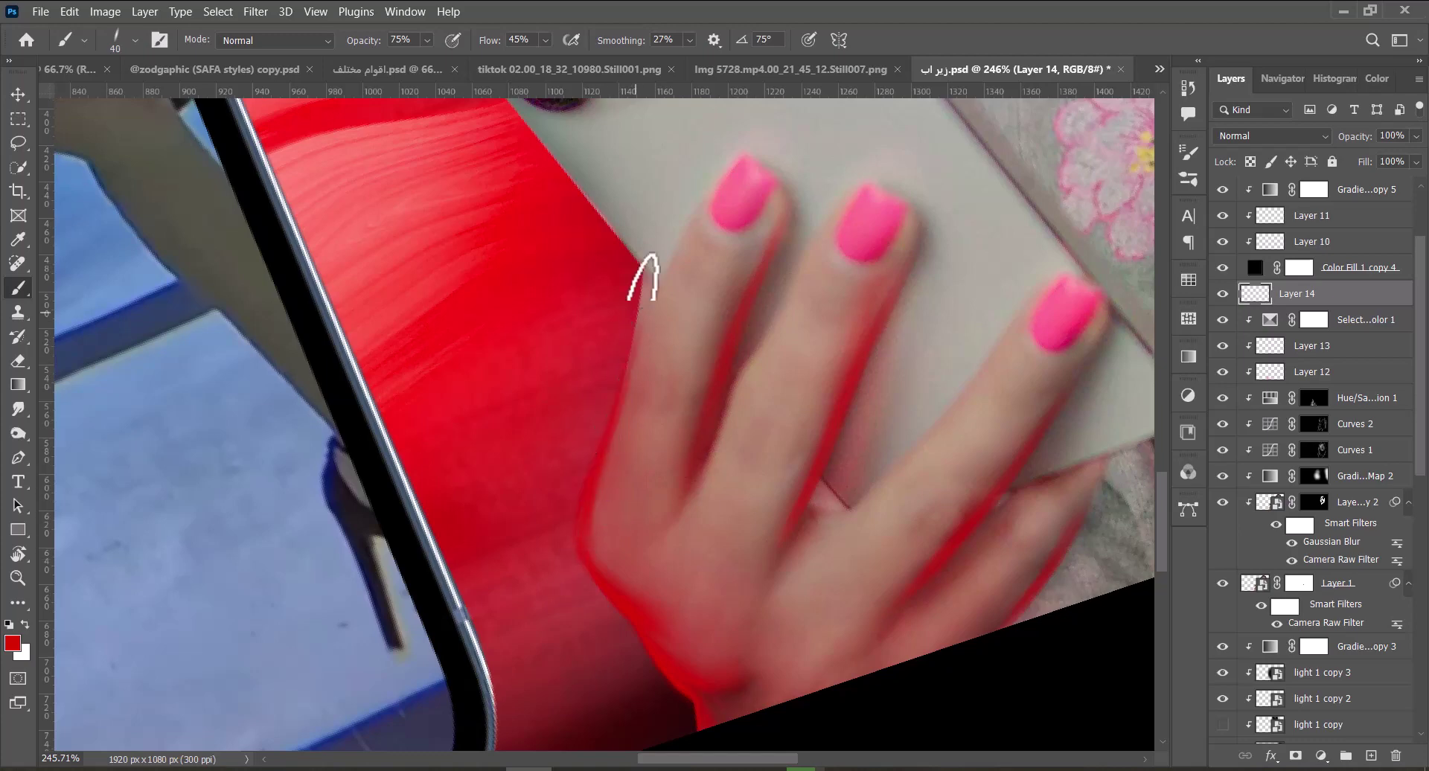
{"action": "key", "text": "e"}
Paint red rim light along the index finger's outer edge and up the handheld phone's adjoining edge with the 40 px angled brush.
{"action": "key", "text": "space"}
{"action": "left_click_drag", "start_coordinate": [622, 276], "coordinate": [663, 462]}
{"action": "key", "text": "r"}
{"action": "left_click_drag", "start_coordinate": [595, 320], "coordinate": [660, 339]}
{"action": "key", "text": "b"}
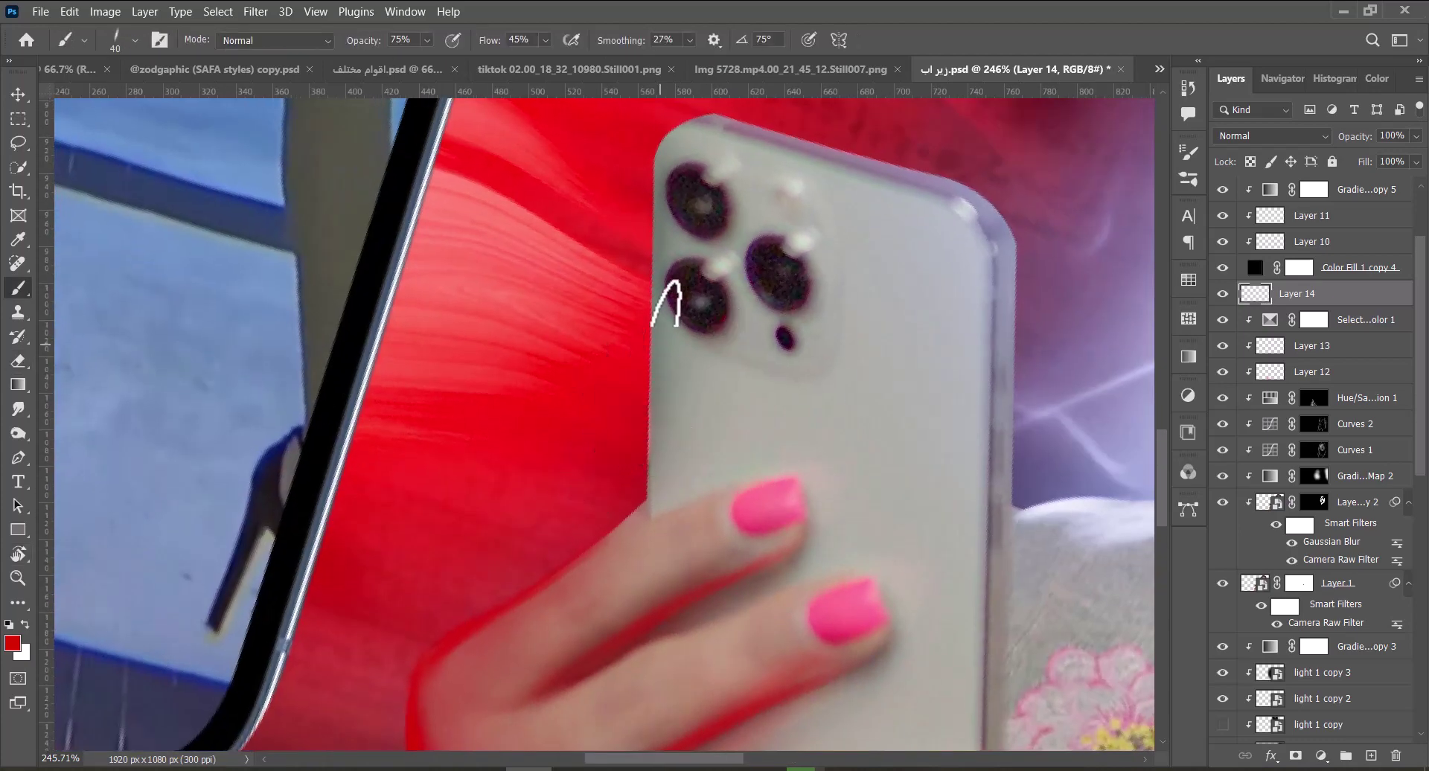
{"action": "key", "text": "r"}
{"action": "left_click_drag", "start_coordinate": [669, 227], "coordinate": [686, 247]}
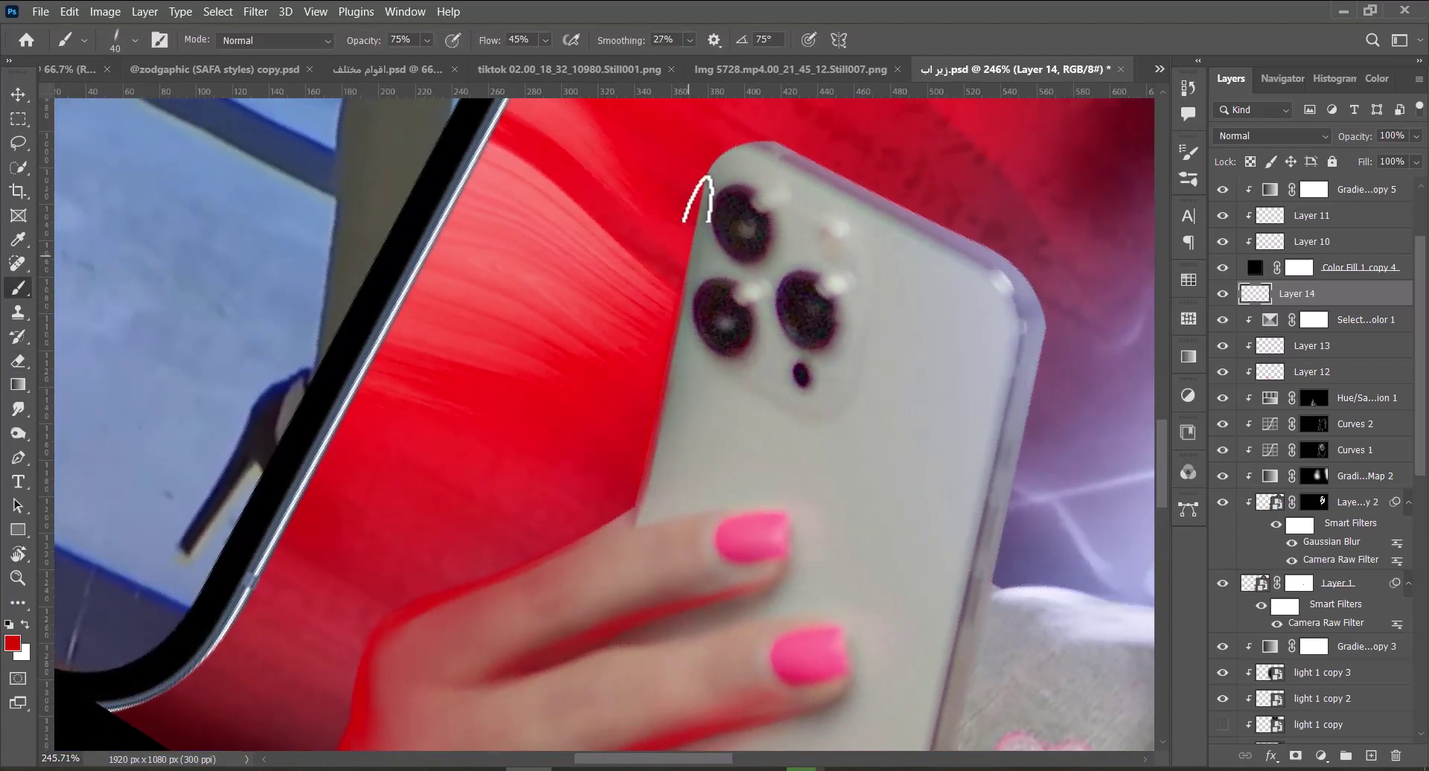
{"action": "key", "text": "r"}
{"action": "left_click_drag", "start_coordinate": [828, 289], "coordinate": [790, 245]}
{"action": "key", "text": "ctrl+0"}
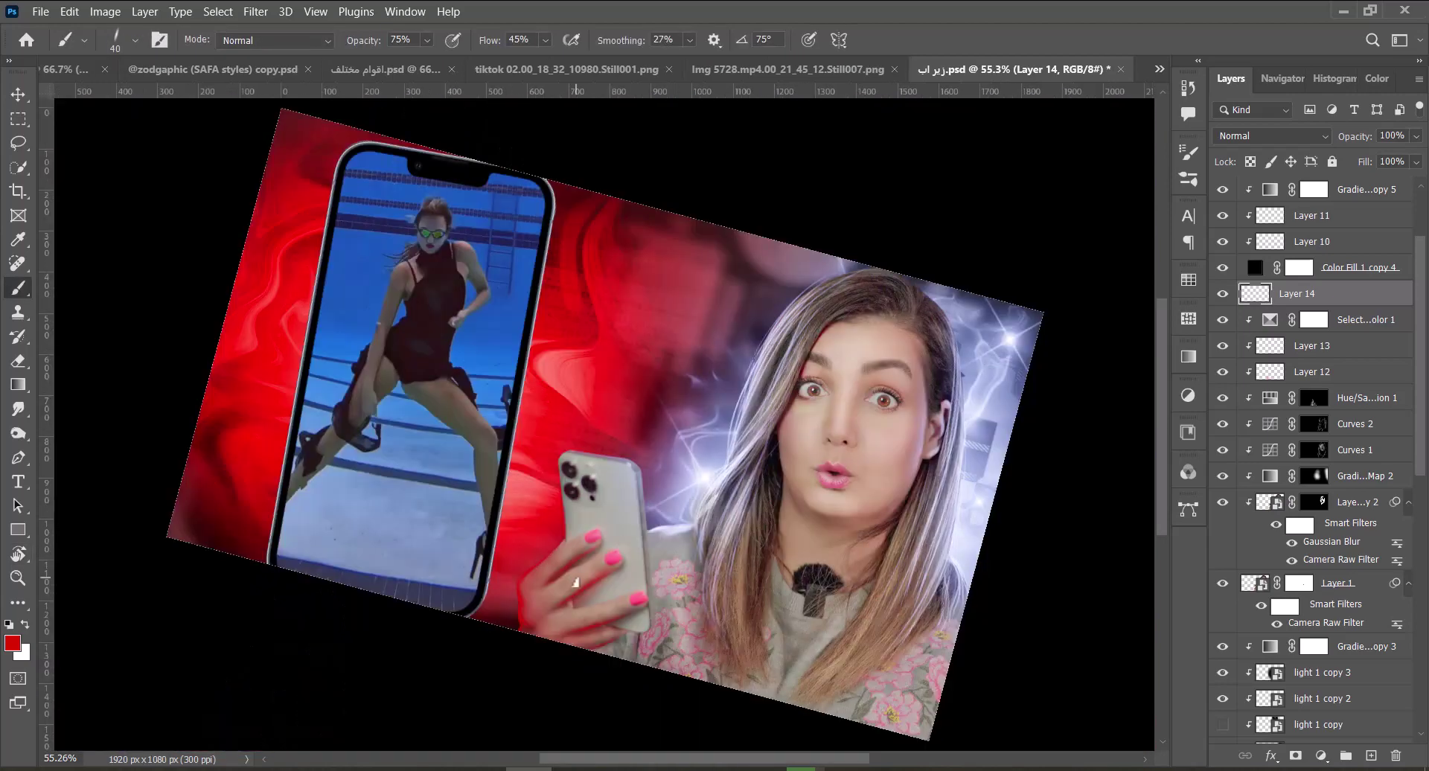
Soften the red rim light across the fingers with a 70 px eraser at 10% opacity and 24% flow.
{"action": "key", "text": "e"}
{"action": "scroll", "coordinate": [576, 583], "scroll_direction": "up", "scroll_amount": 5}
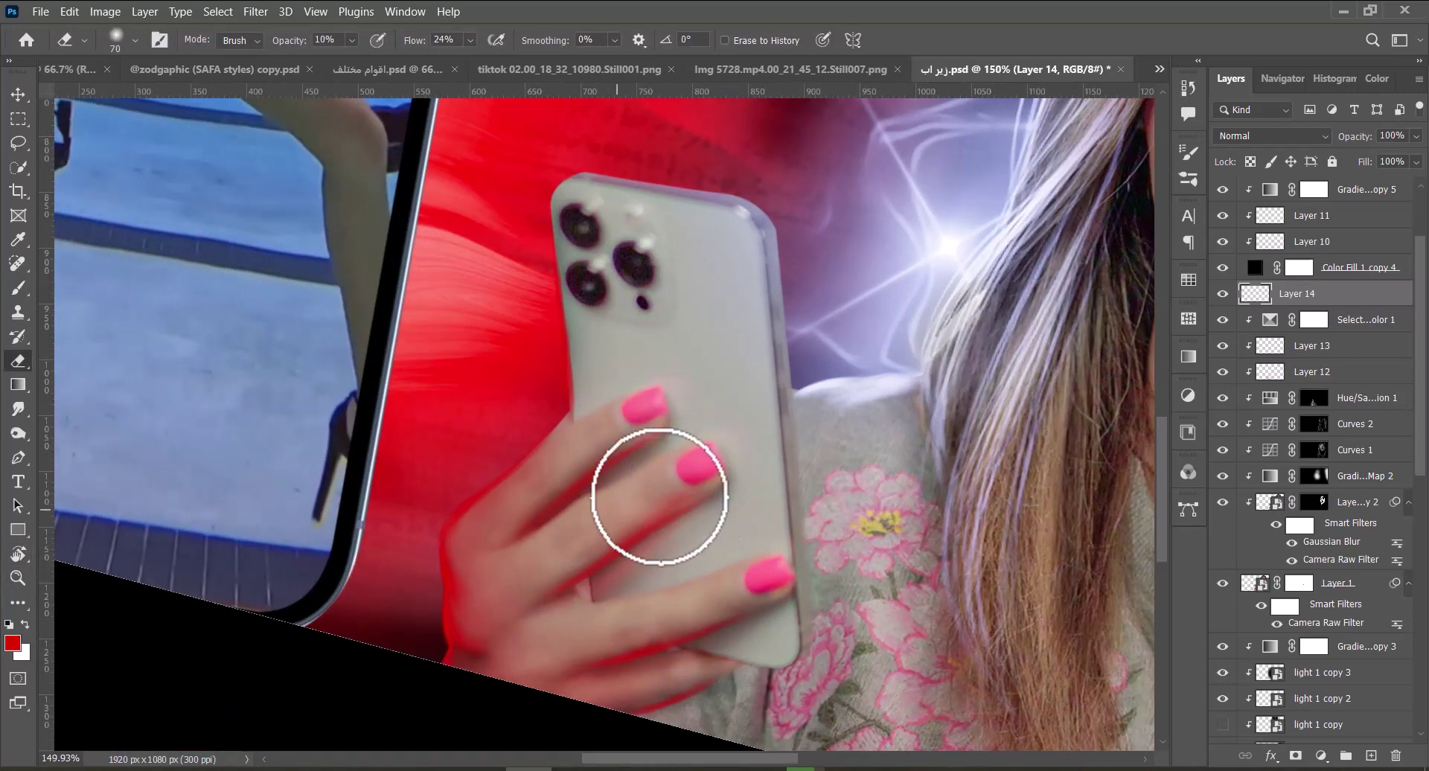
{"action": "mouse_move", "coordinate": [660, 497]}
{"action": "left_mouse_down"}
{"action": "mouse_move", "coordinate": [606, 481]}
{"action": "mouse_move", "coordinate": [644, 427]}
{"action": "mouse_move", "coordinate": [533, 510]}
{"action": "mouse_move", "coordinate": [588, 559]}
{"action": "mouse_move", "coordinate": [740, 474]}
{"action": "mouse_move", "coordinate": [690, 468]}
{"action": "mouse_move", "coordinate": [632, 545]}
{"action": "mouse_move", "coordinate": [559, 579]}
{"action": "left_mouse_up"}
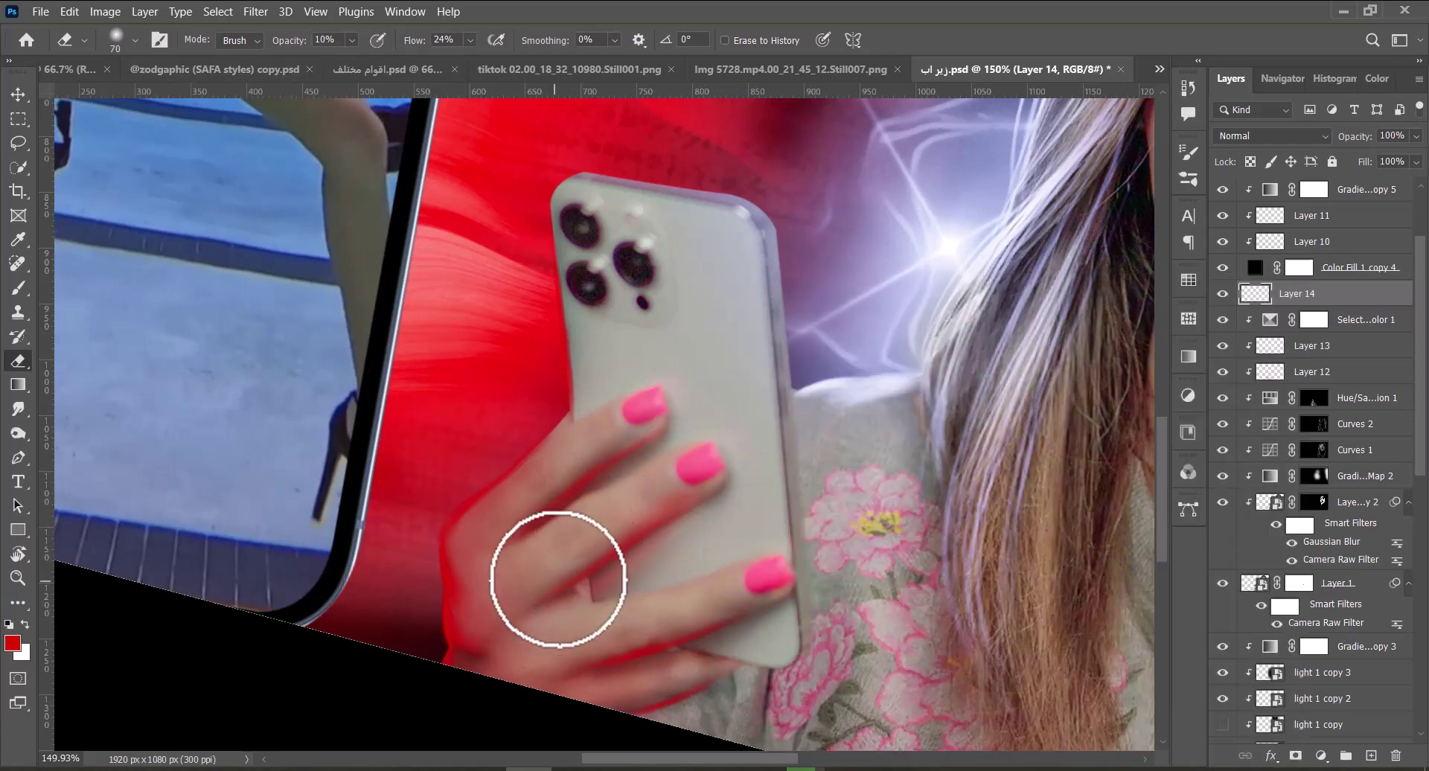
Add a layer above Layer 14, save the document, and choose a lighter pinkish red for the thin angled brush.
{"action": "key", "text": "ctrl+shift+alt+n"}
{"action": "key", "text": "ctrl+s"}
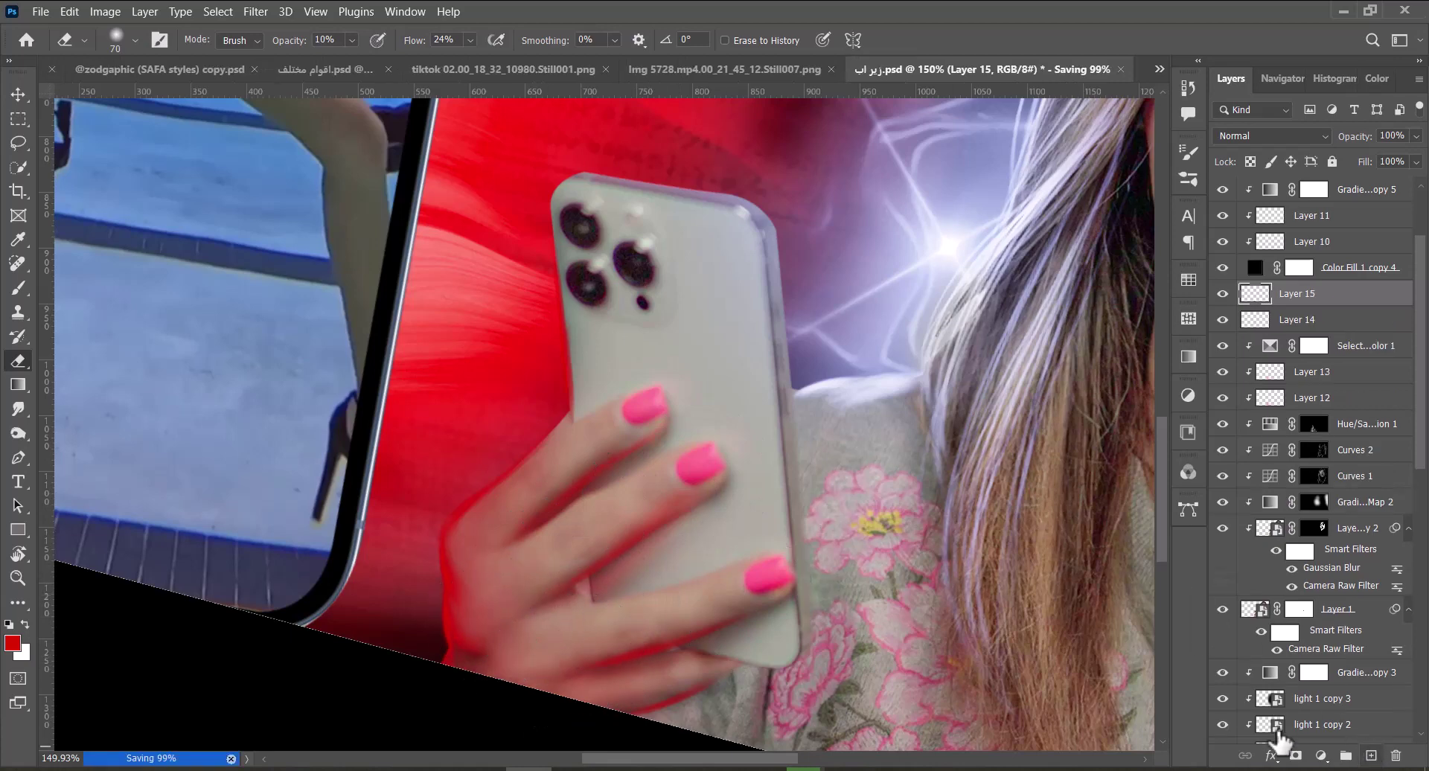
{"action": "key", "text": "b"}
{"action": "left_click", "coordinate": [13, 643]}
{"action": "left_click", "coordinate": [658, 150]}
{"action": "left_click", "coordinate": [915, 138]}
{"action": "key", "text": "ctrl+space"}
{"action": "left_click_drag", "start_coordinate": [735, 394], "coordinate": [825, 324]}
{"action": "key", "text": "r"}
{"action": "mouse_move", "coordinate": [819, 325]}
{"action": "left_mouse_down"}
{"action": "mouse_move", "coordinate": [807, 454]}
{"action": "mouse_move", "coordinate": [587, 582]}
{"action": "left_mouse_up"}
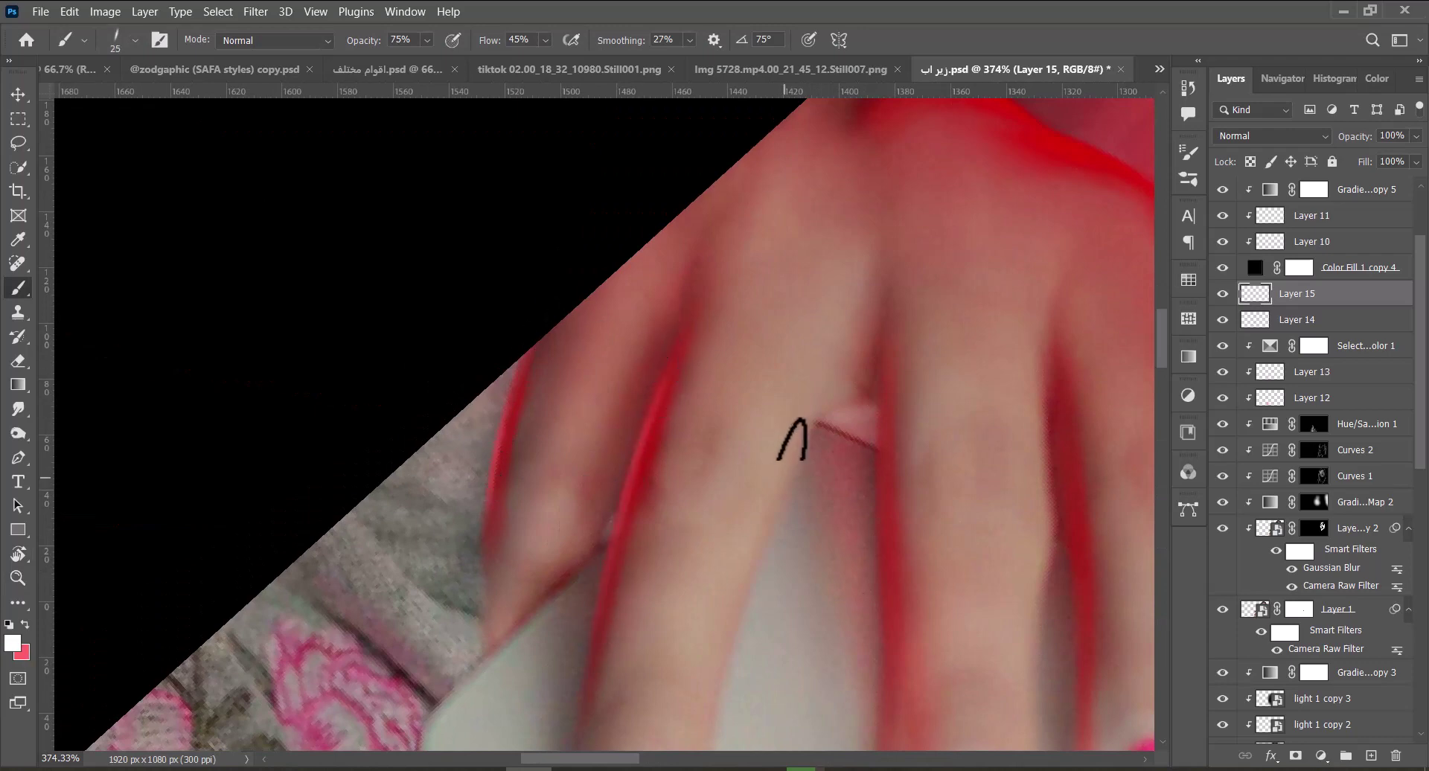
Paint thin pinkish-red highlights over the rim light along the fingers and the hand's outer edge at 15 to 25 px.
{"action": "key", "text": "ctrl+space"}
{"action": "key", "text": "space"}
{"action": "left_click_drag", "start_coordinate": [786, 476], "coordinate": [661, 456]}
{"action": "key", "text": "r"}
{"action": "left_click_drag", "start_coordinate": [812, 361], "coordinate": [813, 413]}
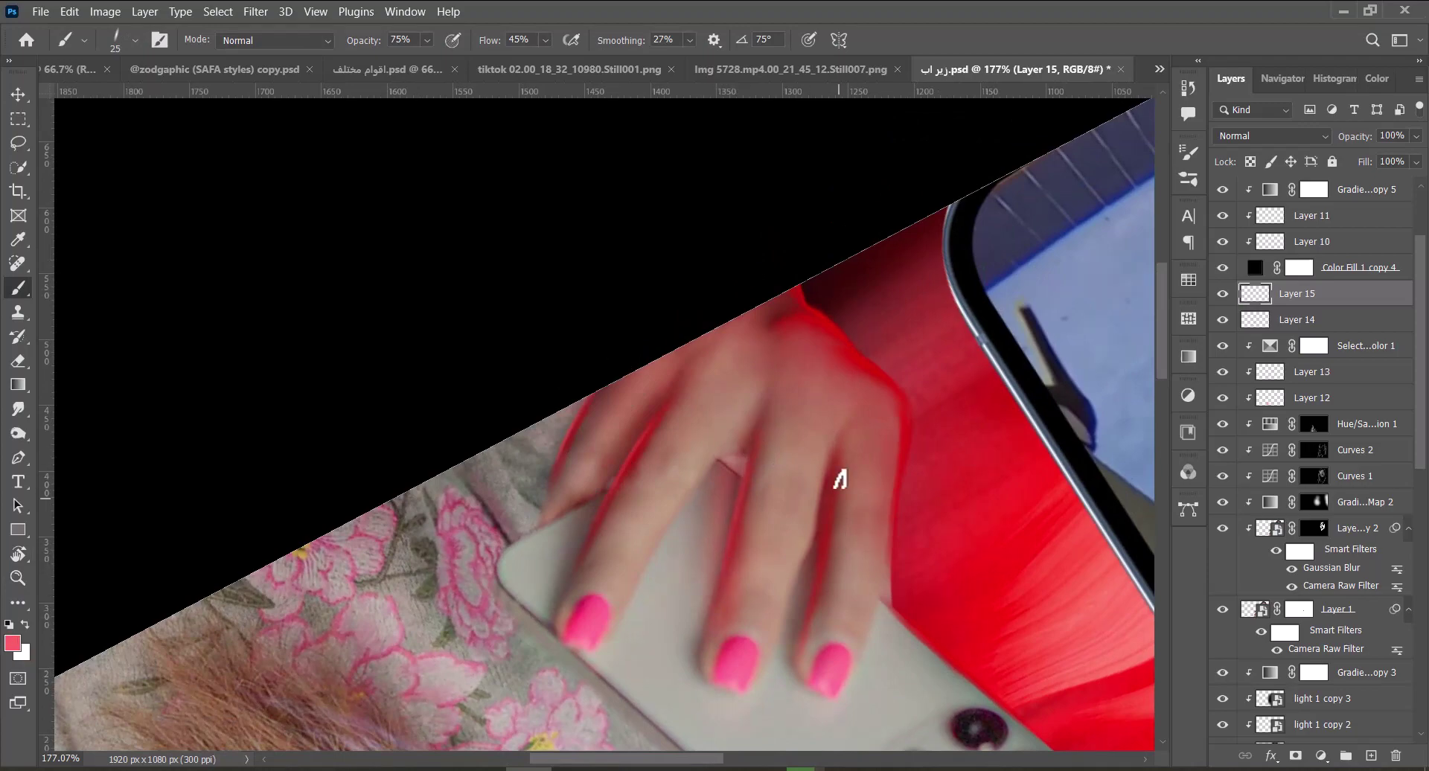
{"action": "key", "text": "r"}
{"action": "mouse_move", "coordinate": [837, 578]}
{"action": "left_mouse_down"}
{"action": "mouse_move", "coordinate": [682, 306]}
{"action": "mouse_move", "coordinate": [462, 386]}
{"action": "mouse_move", "coordinate": [588, 439]}
{"action": "mouse_move", "coordinate": [595, 454]}
{"action": "mouse_move", "coordinate": [549, 472]}
{"action": "mouse_move", "coordinate": [591, 511]}
{"action": "mouse_move", "coordinate": [593, 550]}
{"action": "left_mouse_up"}
{"action": "key", "text": "b"}
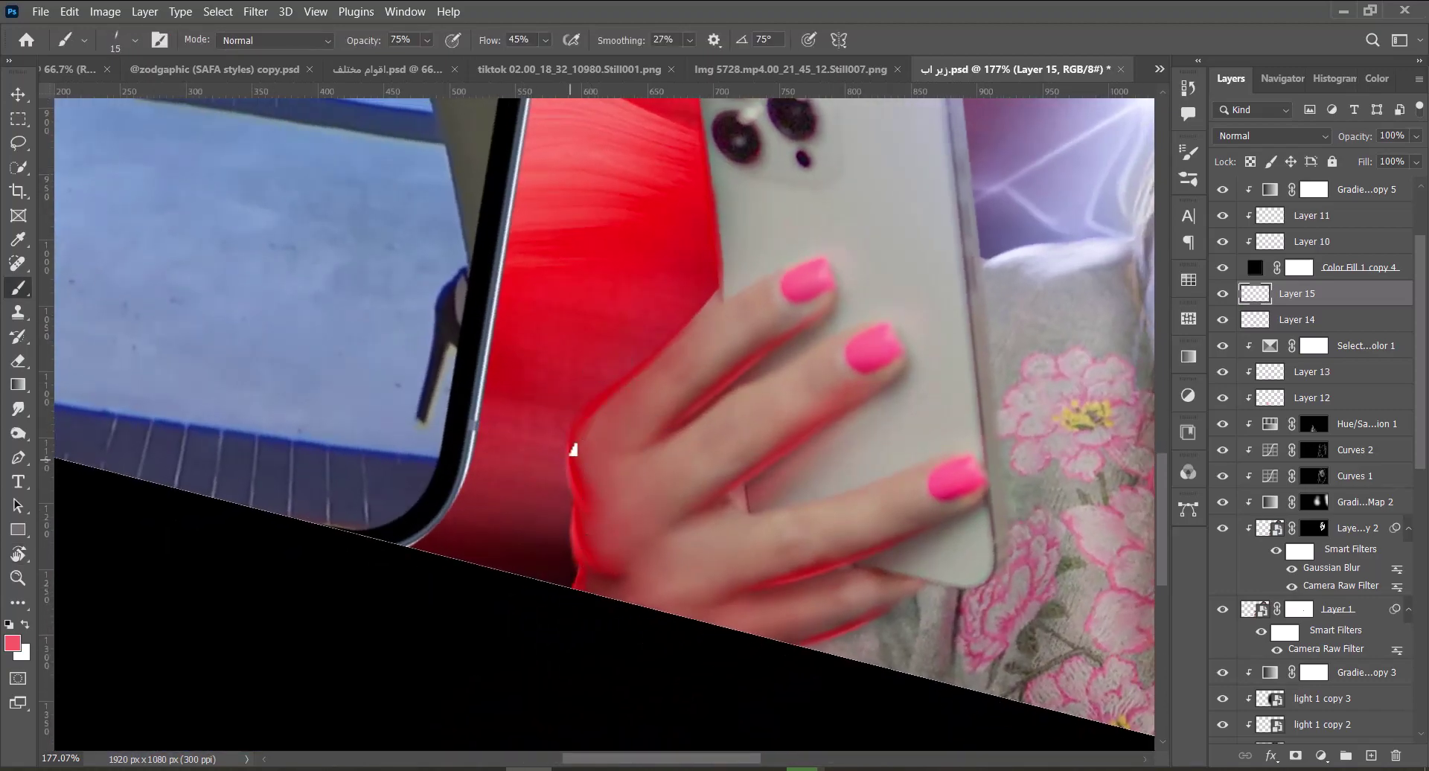
Continue the thin pinkish-red highlight along the index finger's outer edge and onto the handheld phone's edge at 15 to 20 px.
{"action": "key", "text": "r"}
{"action": "left_click_drag", "start_coordinate": [745, 339], "coordinate": [595, 452]}
{"action": "key", "text": "b"}
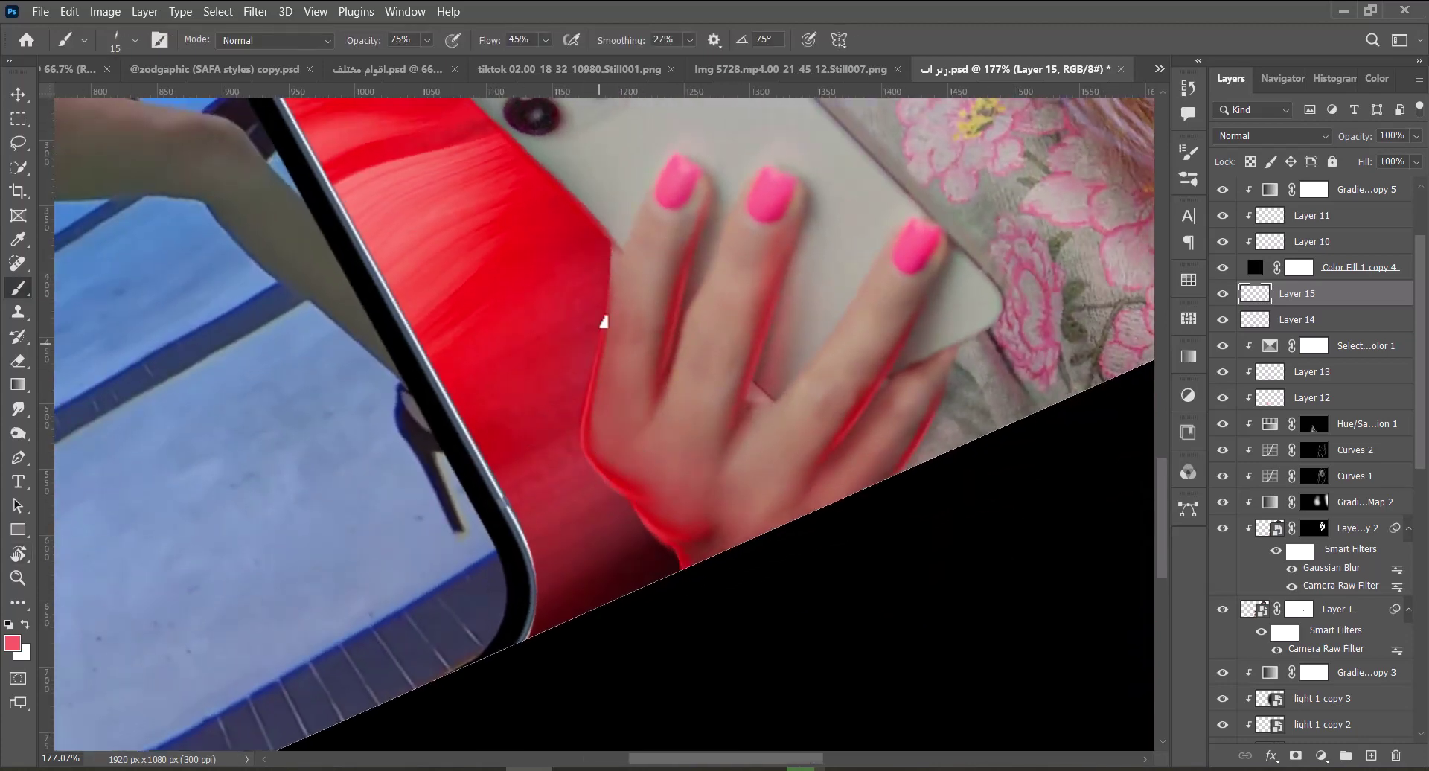
{"action": "left_click_drag", "start_coordinate": [646, 249], "coordinate": [709, 429]}
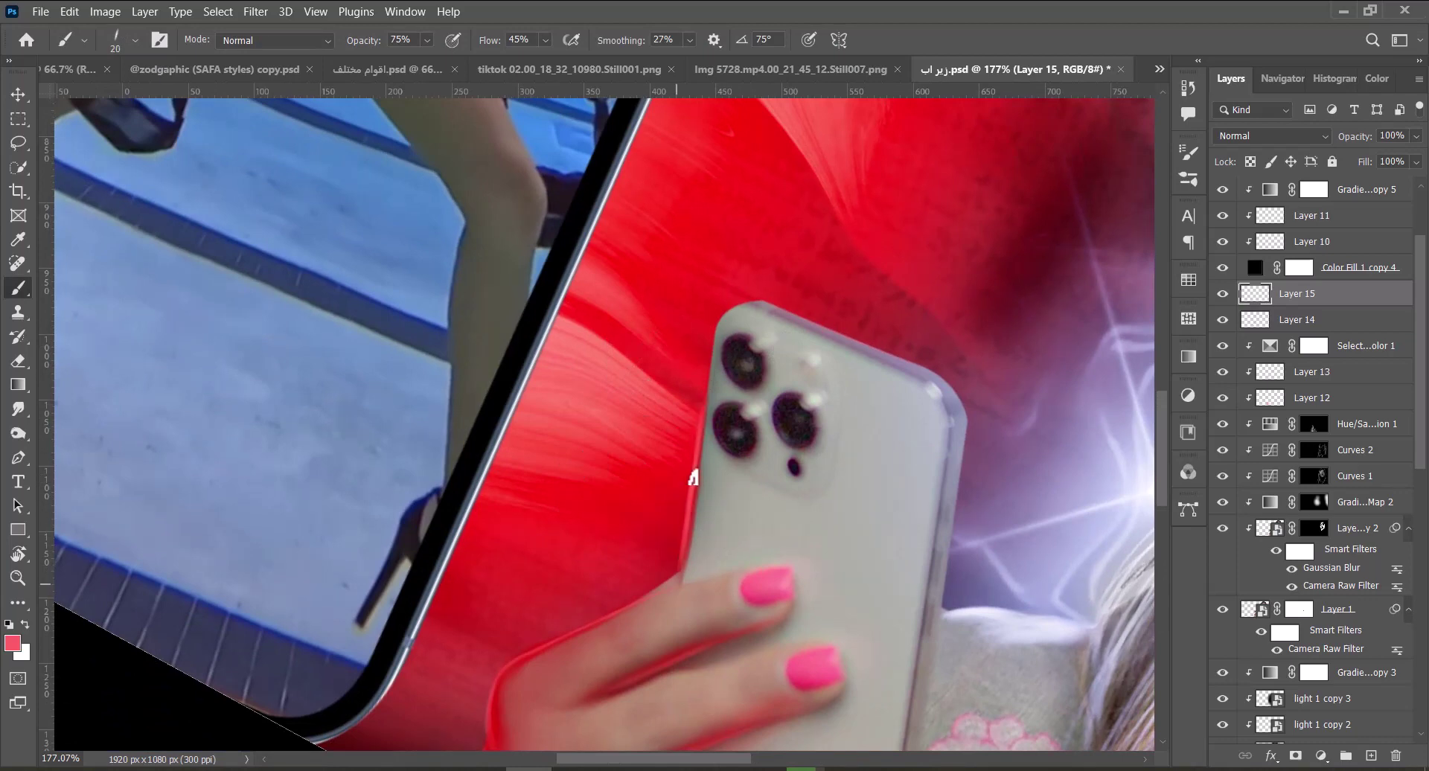
Finish the pinkish-red highlight up the handheld phone's edge beside the cameras, and save the document.
{"action": "key", "text": "r"}
{"action": "mouse_move", "coordinate": [832, 341]}
{"action": "left_mouse_down"}
{"action": "mouse_move", "coordinate": [814, 297]}
{"action": "mouse_move", "coordinate": [821, 255]}
{"action": "left_mouse_up"}
{"action": "key", "text": "b"}
{"action": "key", "text": "ctrl+0"}
{"action": "key", "text": "e"}
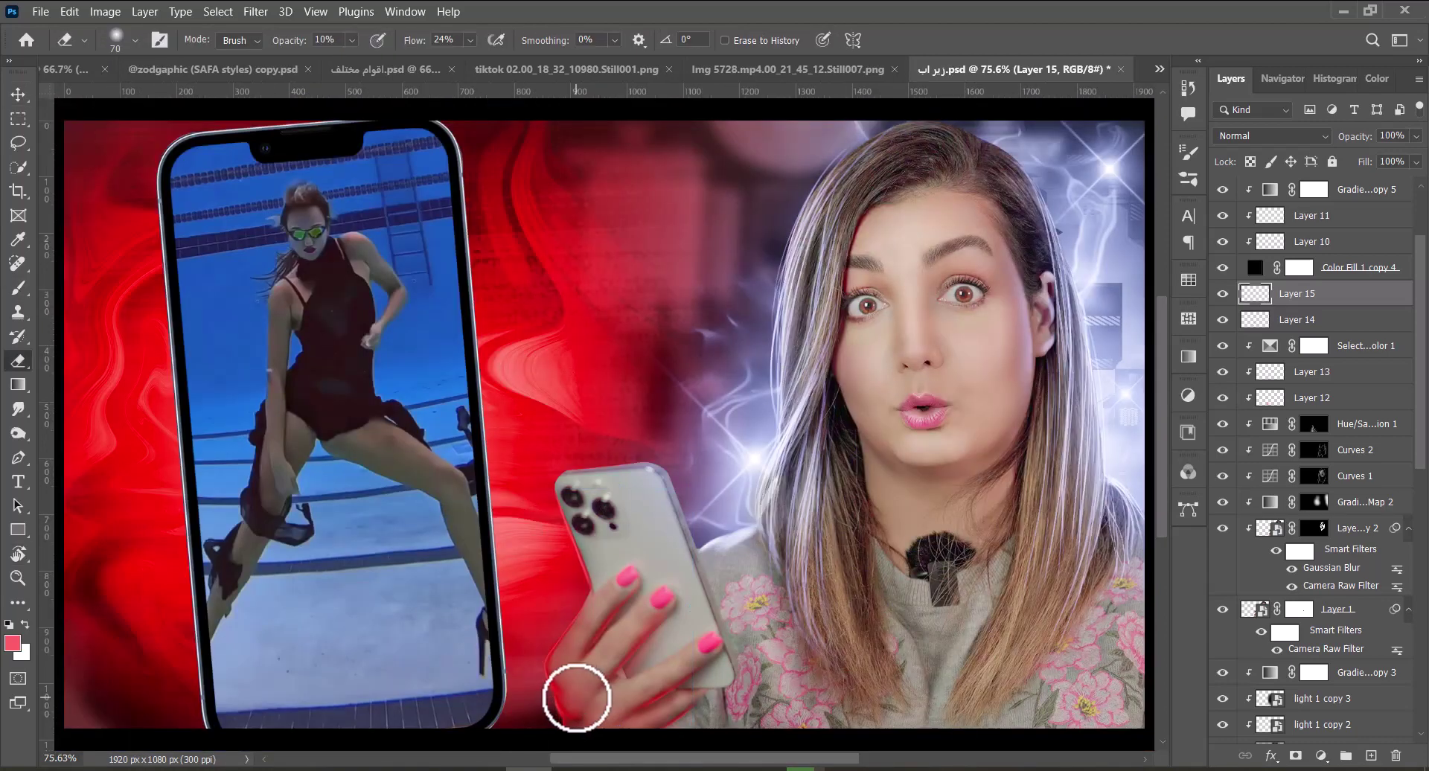
{"action": "key", "text": "v"}
{"action": "left_click", "coordinate": [1057, 135]}
{"action": "key", "text": "ctrl+s"}
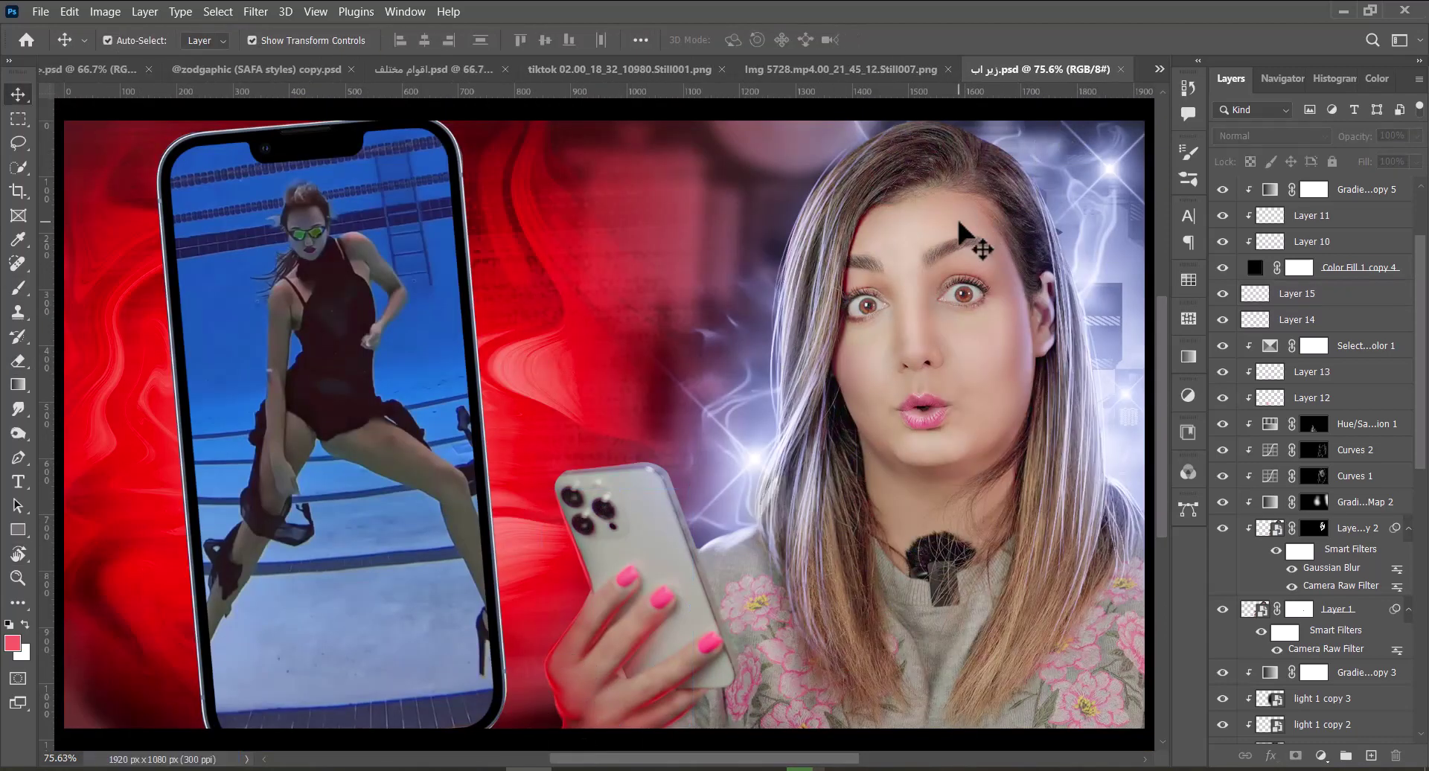
Add a Color Lookup adjustment above all layers, load a 3D LUT, and set the adjustment's opacity to 47%.
{"action": "left_click", "coordinate": [1347, 755]}
{"action": "left_click", "coordinate": [1220, 582]}
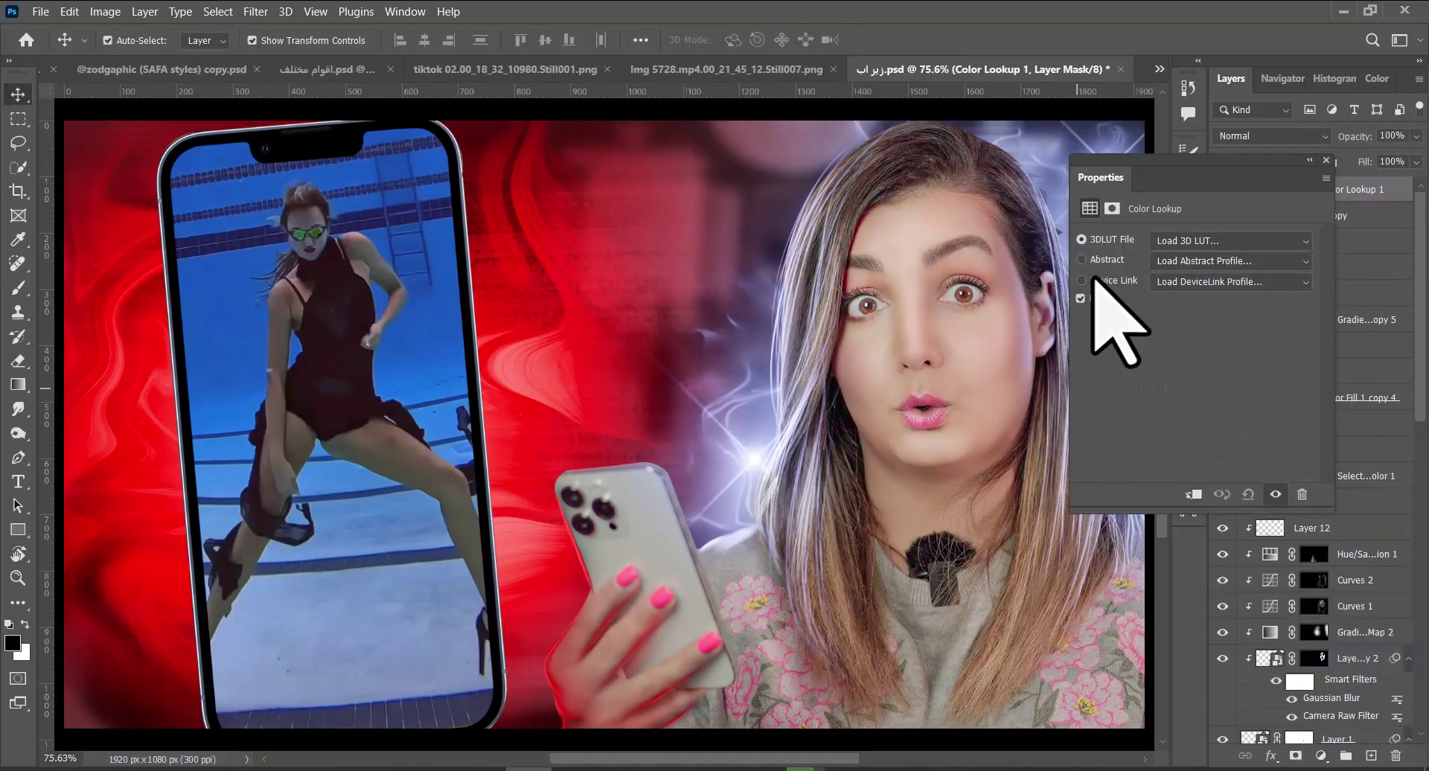
{"action": "left_click", "coordinate": [1206, 240]}
{"action": "left_click", "coordinate": [1148, 319]}
{"action": "left_click", "coordinate": [1326, 160]}
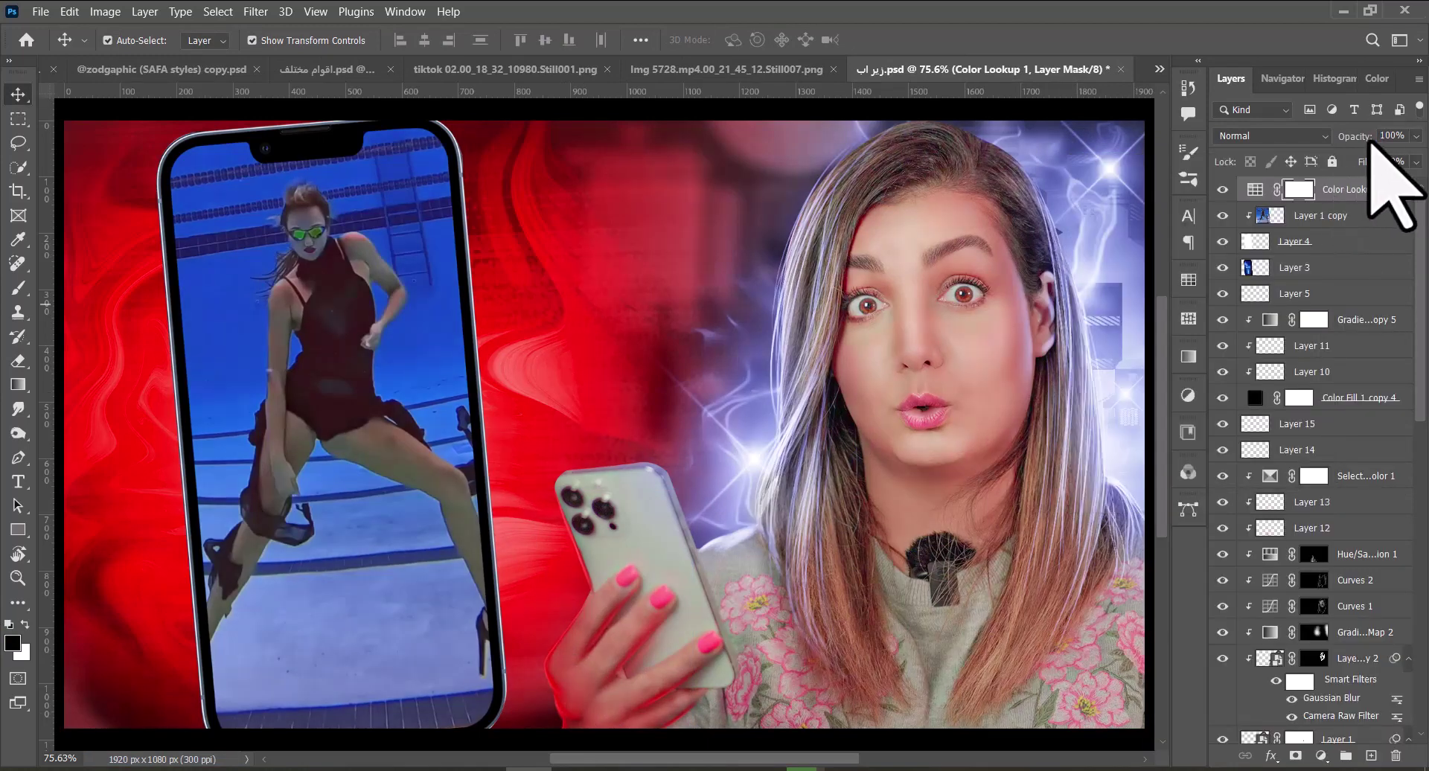
{"action": "type", "text": "47"}
{"action": "key", "text": "Return"}
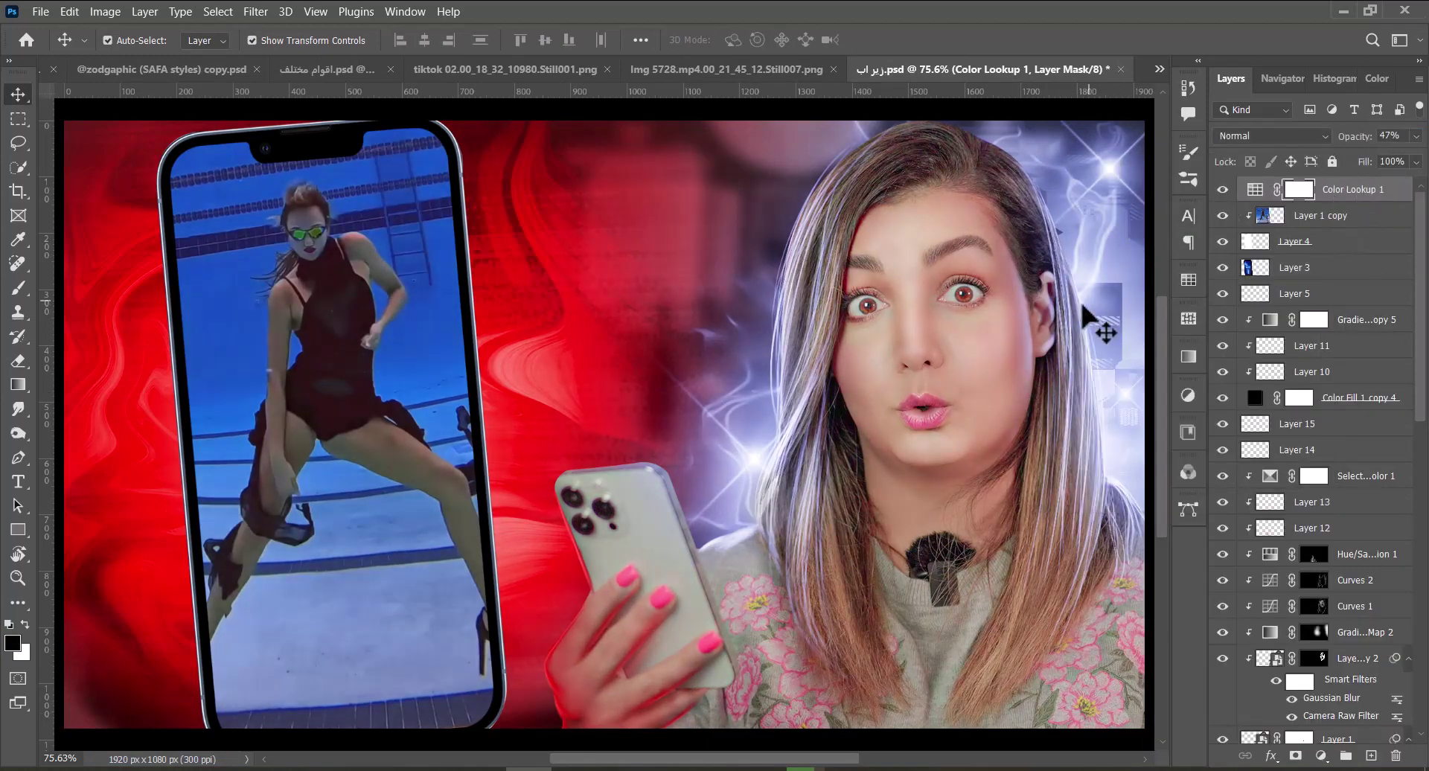
Reduce the Color Lookup effect over the woman's face by dabbing its mask with a soft 500 px black brush at 26% opacity.
{"action": "key", "text": "b"}
{"action": "right_click", "coordinate": [844, 346]}
{"action": "double_click", "coordinate": [905, 414]}
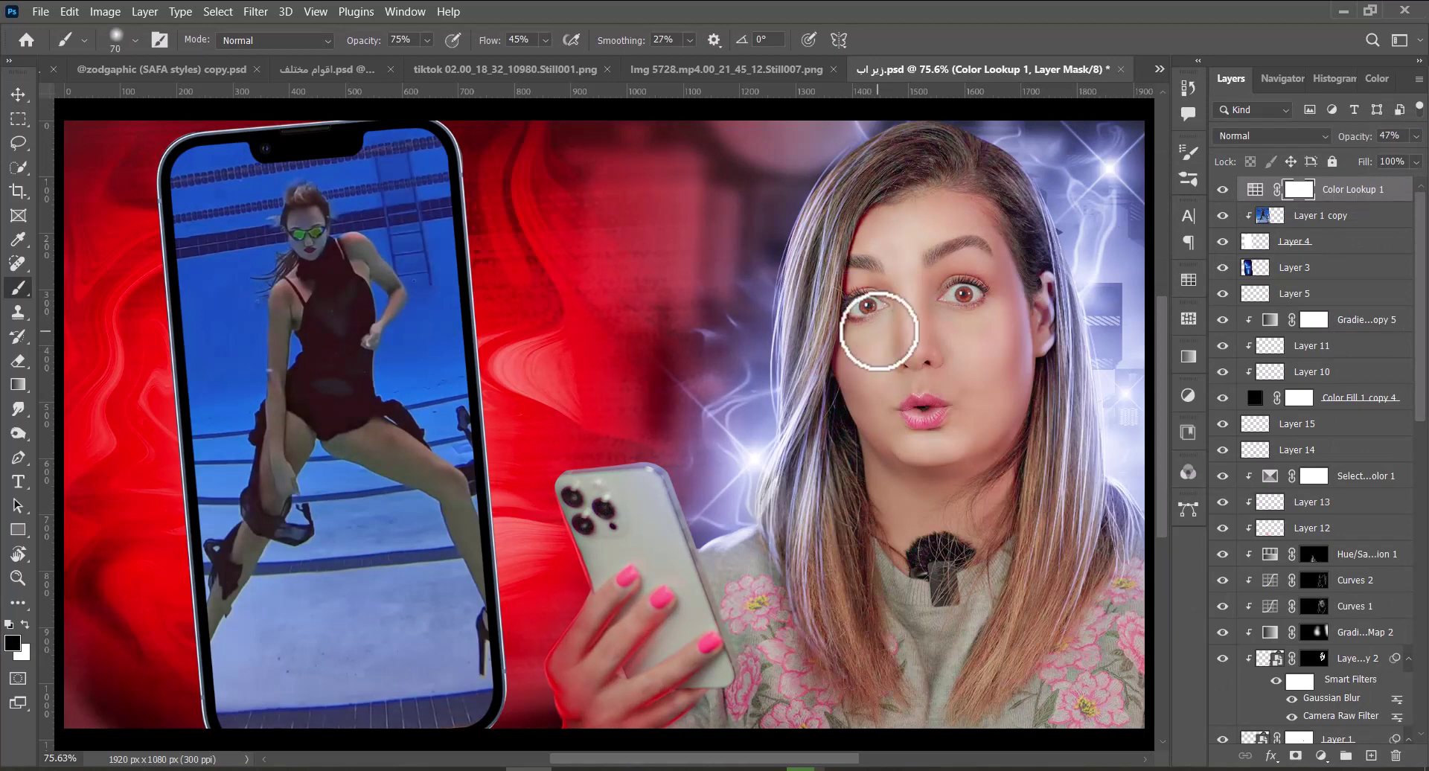
{"action": "key", "text": "bracketright"}
{"action": "key", "text": "bracketright"}
{"action": "key", "text": "bracketright"}
{"action": "key", "text": "bracketright"}
{"action": "key", "text": "bracketright"}
{"action": "key", "text": "bracketright"}
{"action": "key", "text": "bracketright"}
{"action": "key", "text": "bracketright"}
{"action": "key", "text": "bracketright"}
{"action": "key", "text": "bracketright"}
{"action": "key", "text": "bracketright"}
{"action": "left_click_drag", "start_coordinate": [362, 41], "coordinate": [326, 49]}
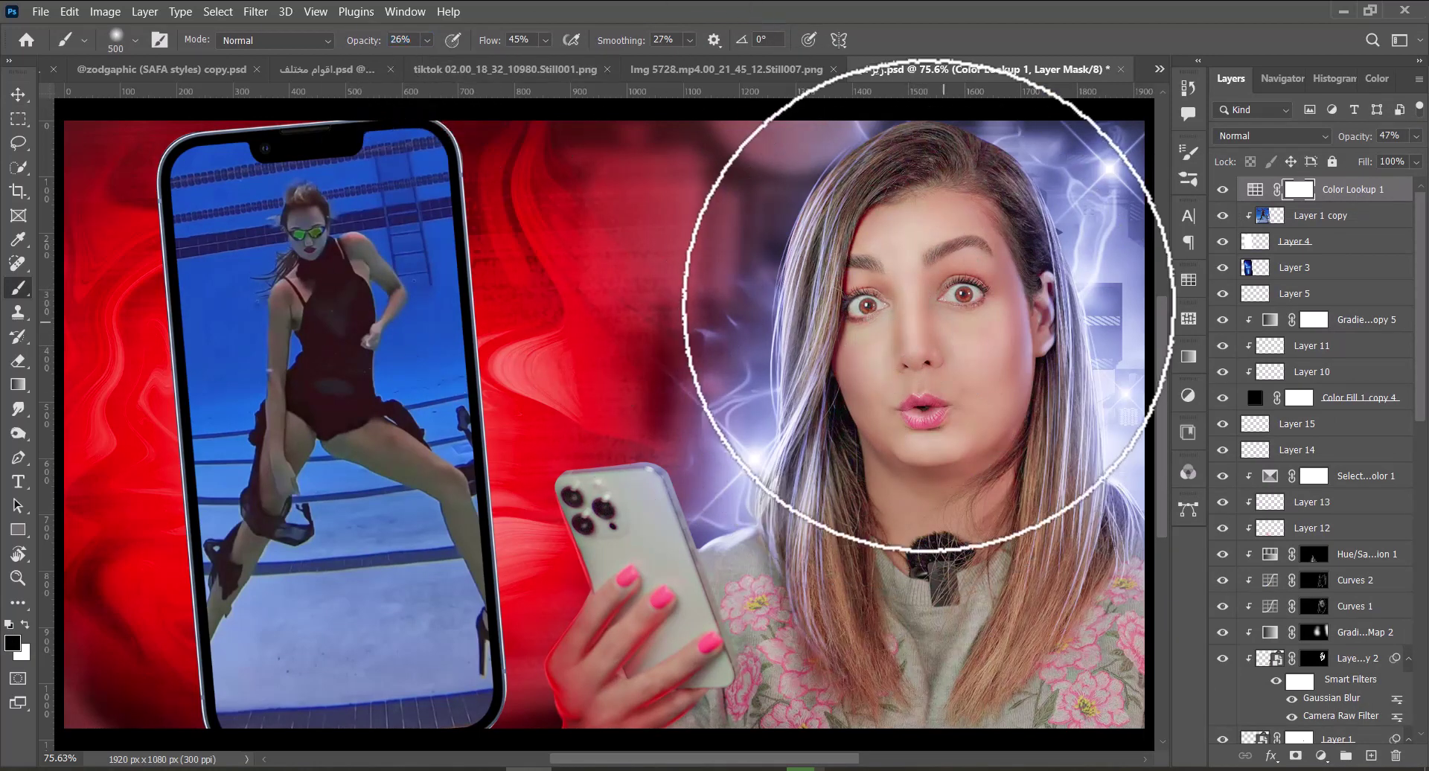
{"action": "left_click", "coordinate": [930, 306]}
{"action": "key", "text": "v"}
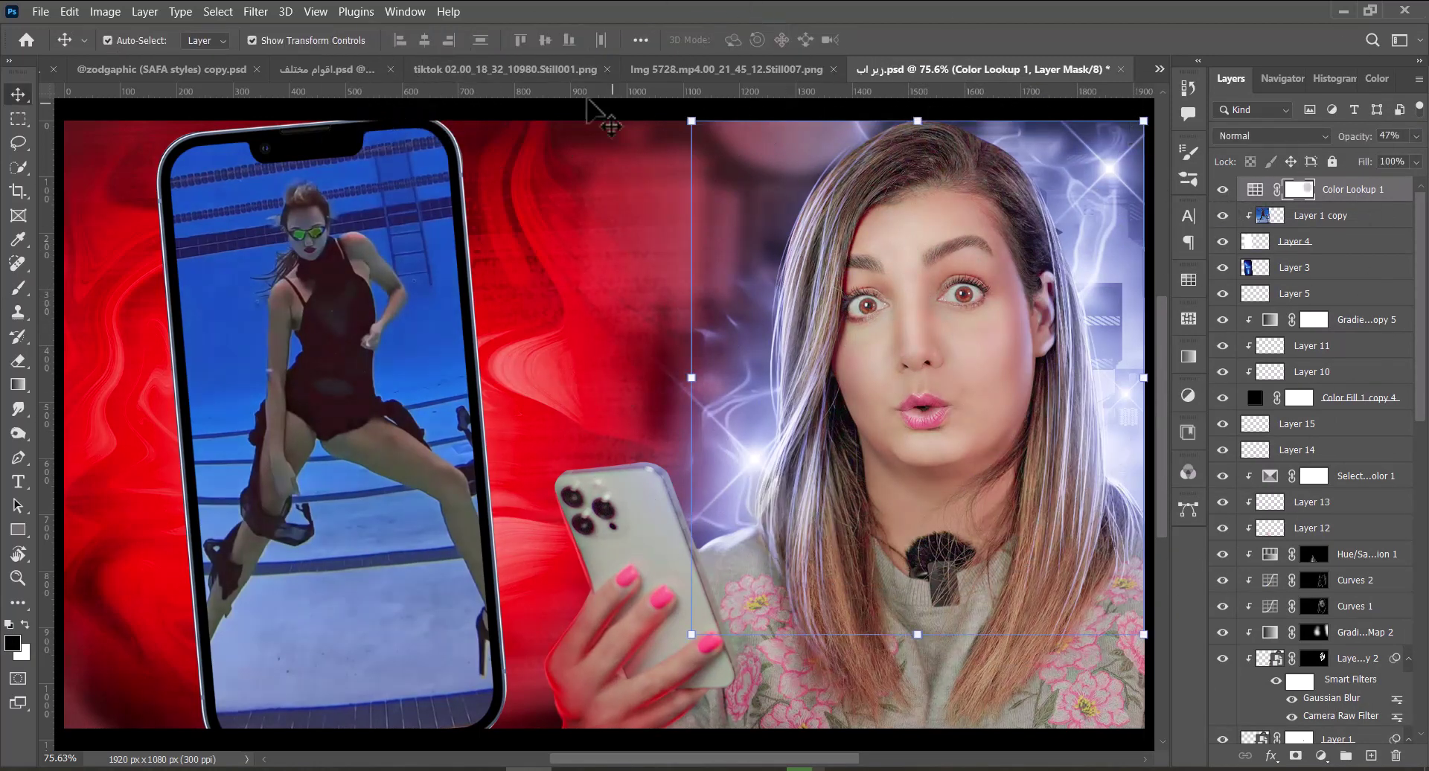
{"action": "left_click", "coordinate": [587, 100]}
Stamp all visible layers into a new top layer, save the document, and open the Camera Raw Filter on it.
{"action": "key", "text": "ctrl+alt+shift+e"}
{"action": "key", "text": "ctrl+s"}
{"action": "left_click", "coordinate": [255, 11]}
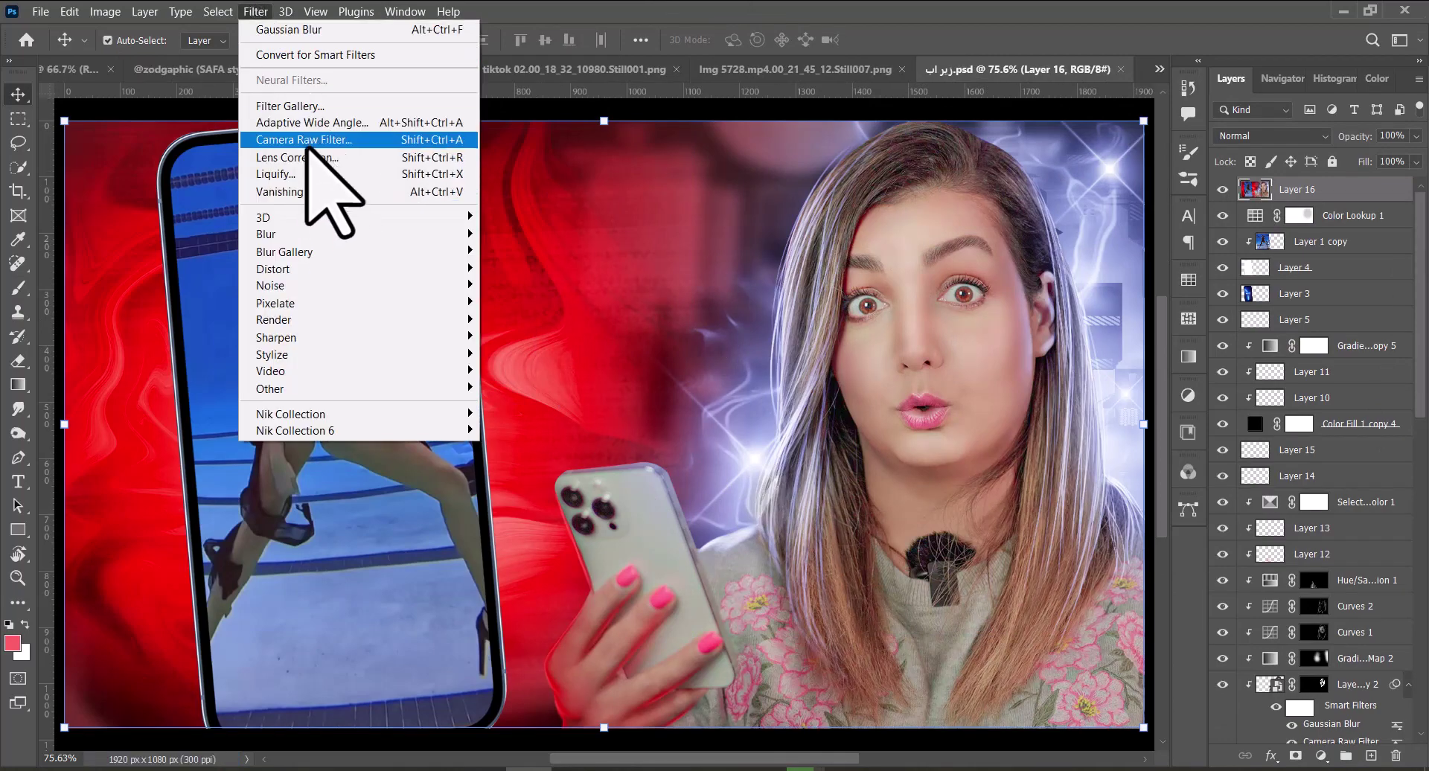
{"action": "left_click", "coordinate": [308, 143]}
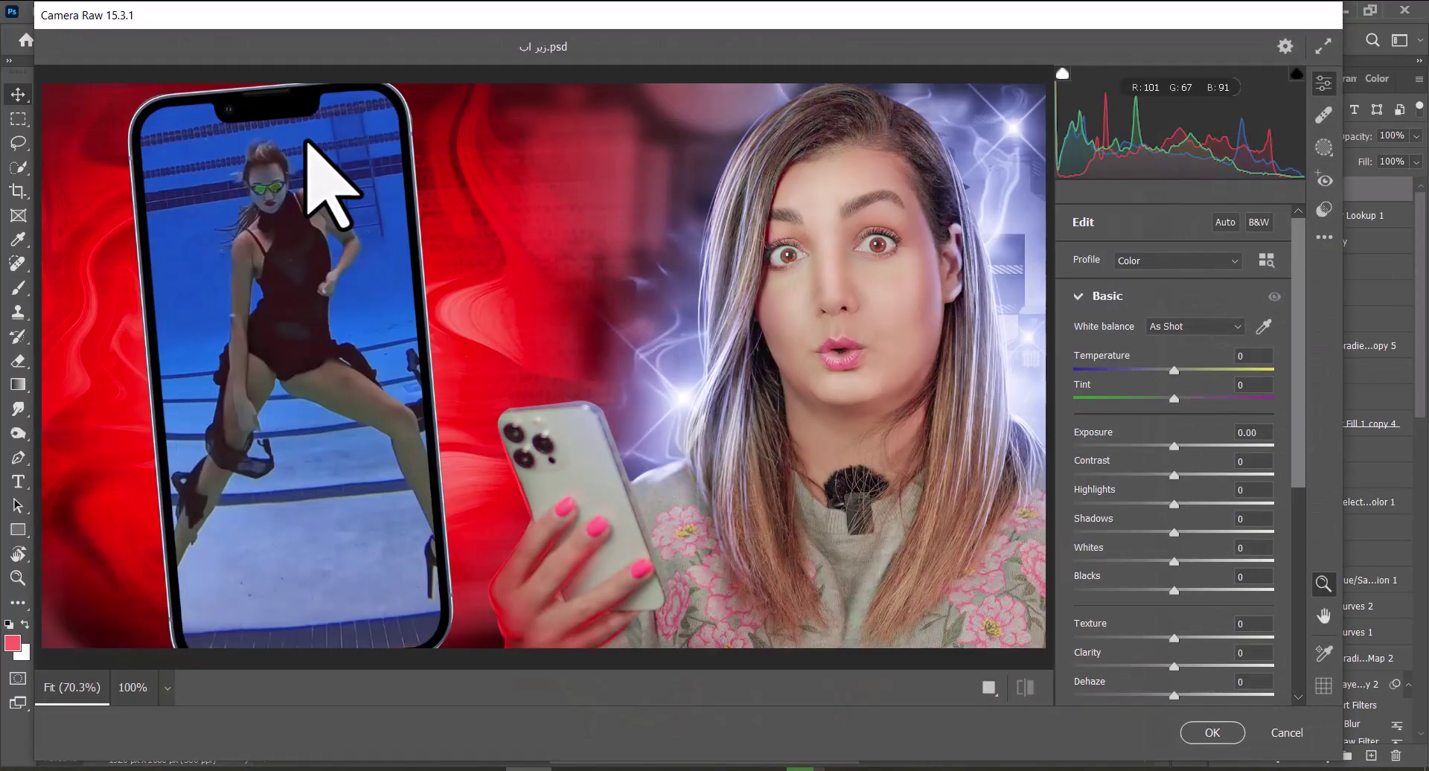
Set Shadows to +24, Texture to +42 and Clarity to +2 on the stamped layer and apply the Camera Raw adjustments.
{"action": "left_click_drag", "start_coordinate": [1174, 532], "coordinate": [1198, 532]}
{"action": "left_click_drag", "start_coordinate": [1174, 637], "coordinate": [1220, 634]}
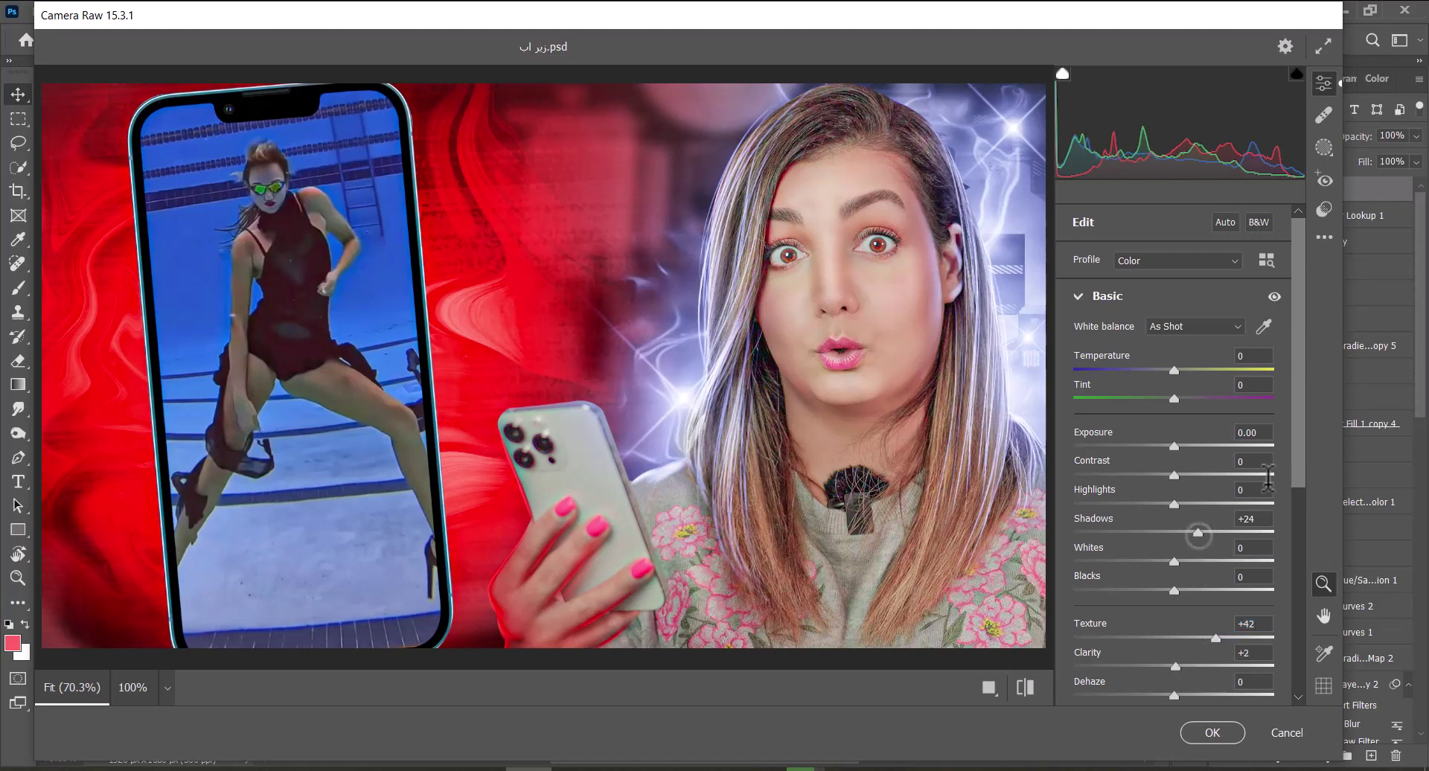
{"action": "scroll", "coordinate": [1191, 561], "scroll_direction": "down", "scroll_amount": 5}
{"action": "left_click", "coordinate": [1078, 612]}
{"action": "left_click_drag", "start_coordinate": [1074, 453], "coordinate": [1181, 429]}
{"action": "left_click", "coordinate": [1079, 565]}
{"action": "left_click", "coordinate": [1128, 355]}
{"action": "left_click", "coordinate": [1211, 733]}
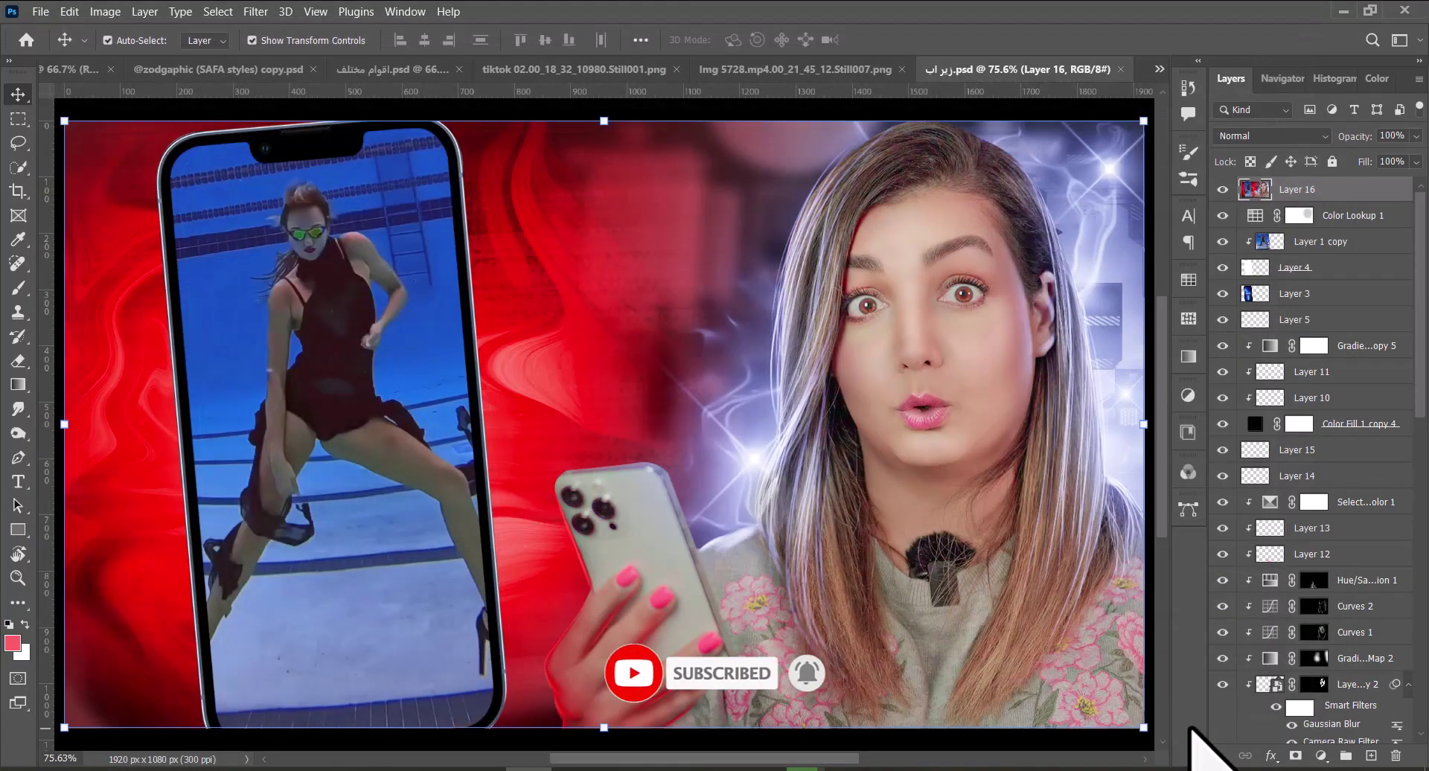
Blur the woman's hair with the Blur tool at 38% strength and up to 125 px, and save the document.
{"action": "right_click", "coordinate": [18, 409]}
{"action": "left_click", "coordinate": [97, 414]}
{"action": "key", "text": "bracketleft"}
{"action": "left_click_drag", "start_coordinate": [407, 40], "coordinate": [377, 36]}
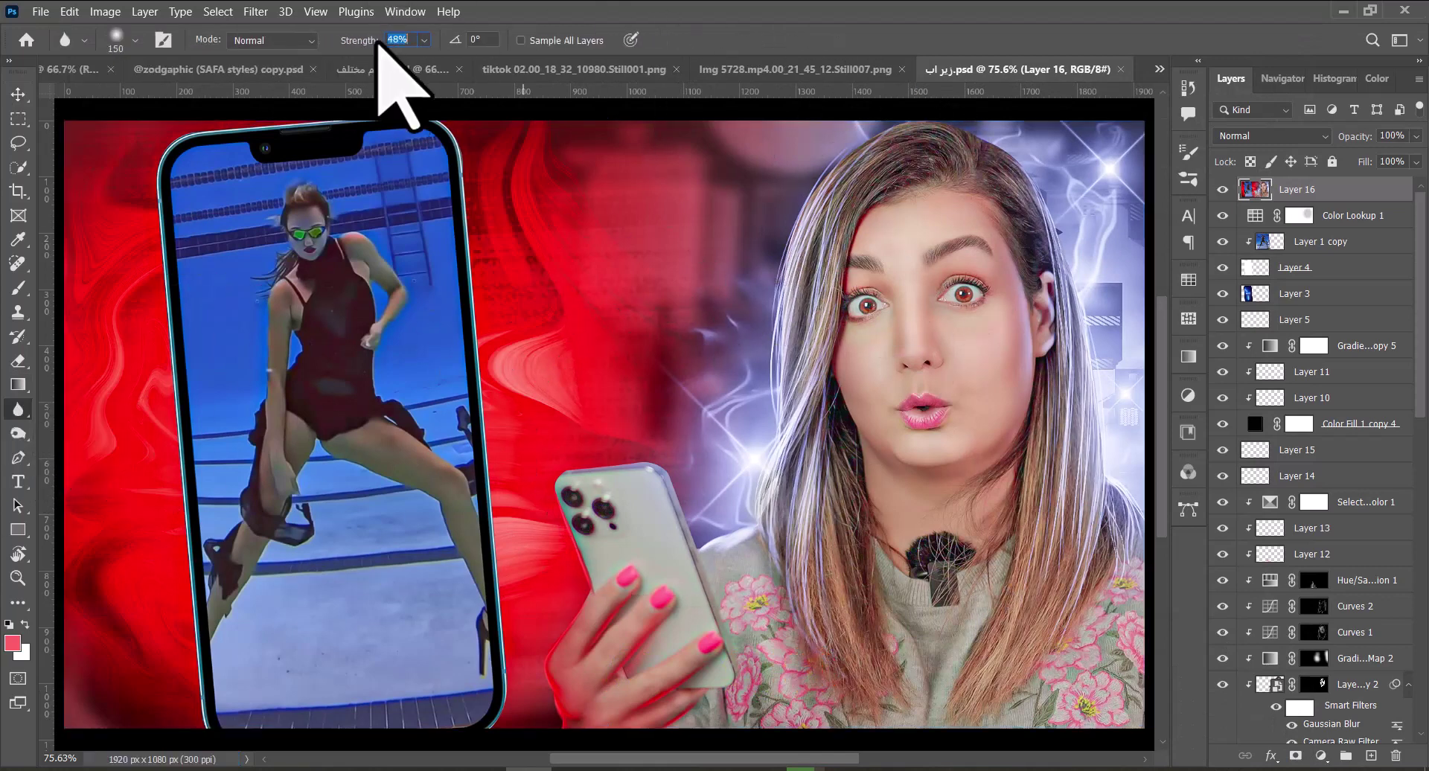
{"action": "type", "text": "38"}
{"action": "key", "text": "Return"}
{"action": "key", "text": "bracketleft"}
{"action": "key", "text": "bracketleft"}
{"action": "key", "text": "bracketleft"}
{"action": "key", "text": "bracketleft"}
{"action": "key", "text": "bracketleft"}
{"action": "left_click_drag", "start_coordinate": [861, 139], "coordinate": [857, 133]}
{"action": "key", "text": "bracketright"}
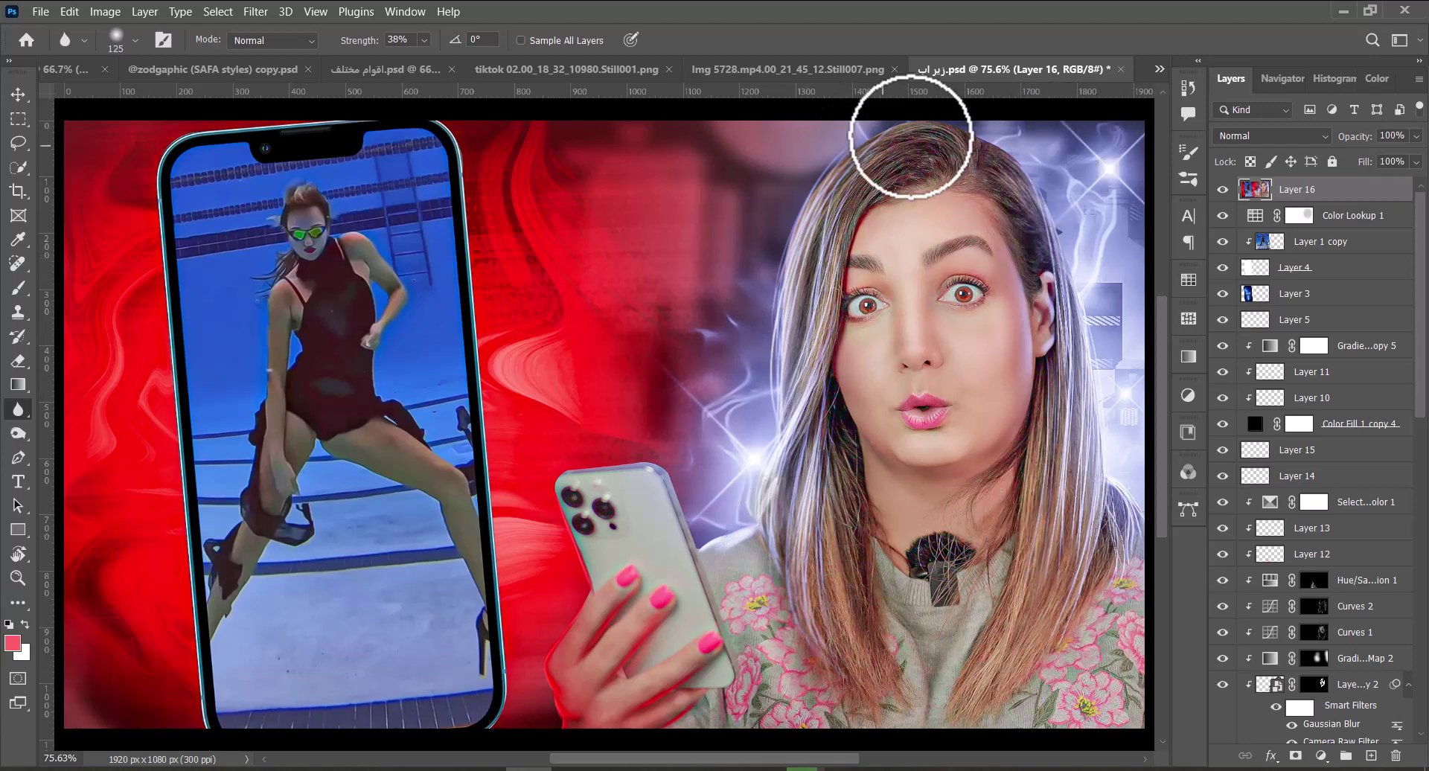
{"action": "key", "text": "v"}
{"action": "key", "text": "ctrl+s"}
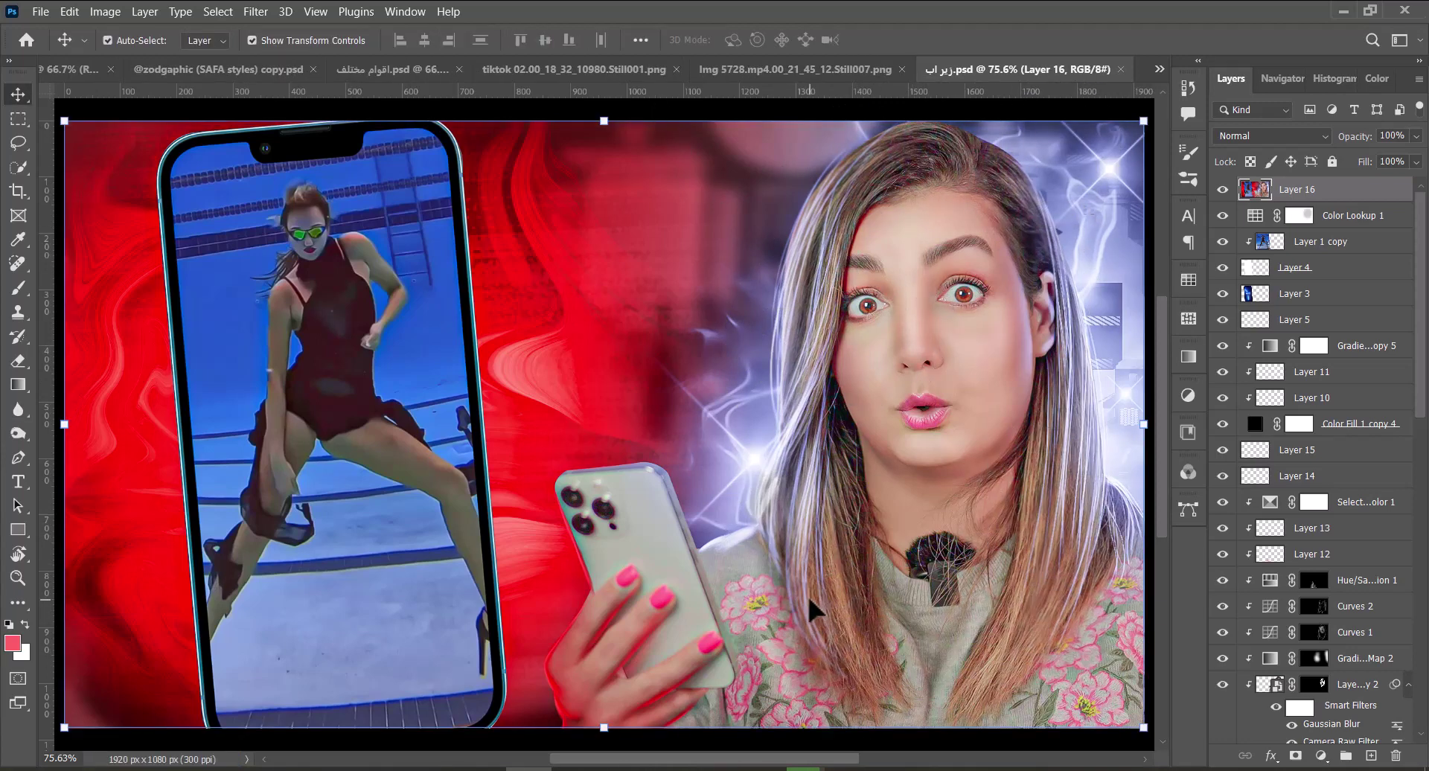